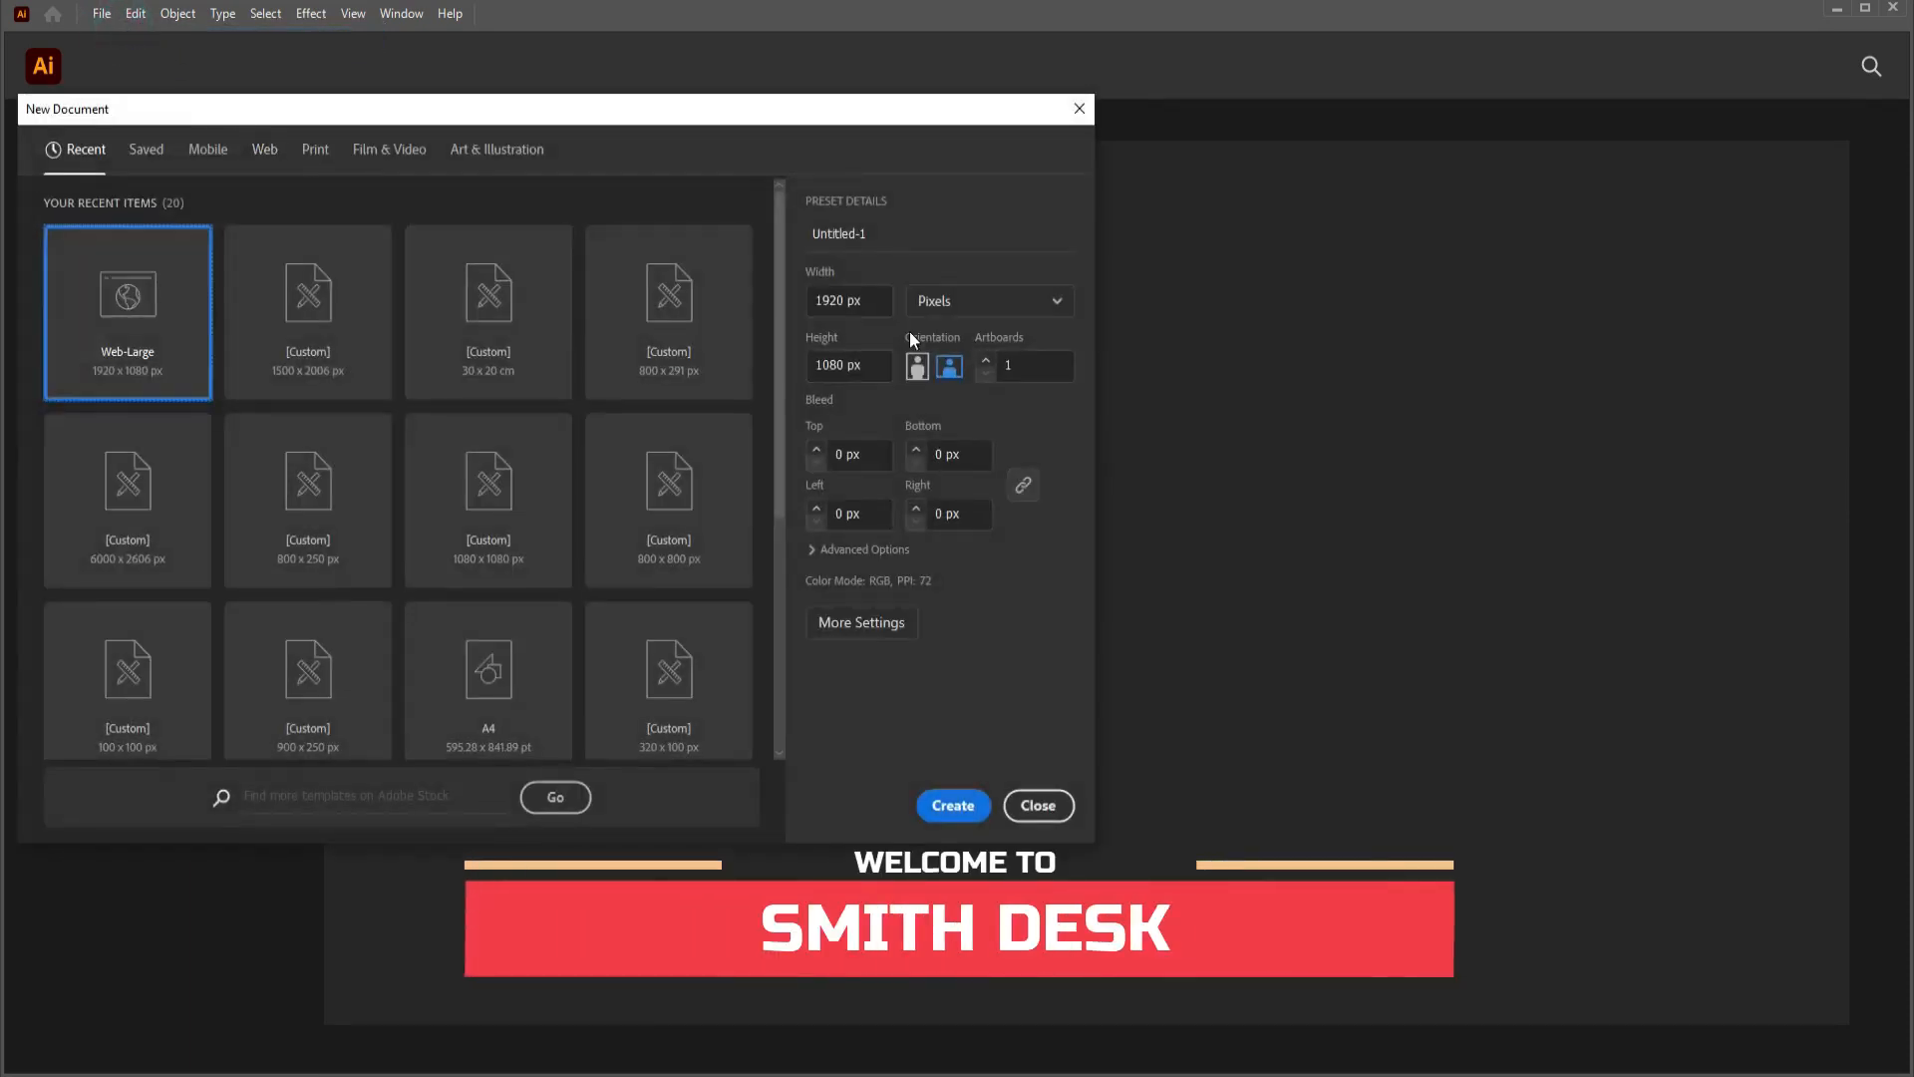
Create a new document 1504 px wide and 2600 px high.
{"action": "left_click", "coordinate": [842, 300]}
{"action": "key", "text": "BackSpace"}
{"action": "key", "text": "BackSpace"}
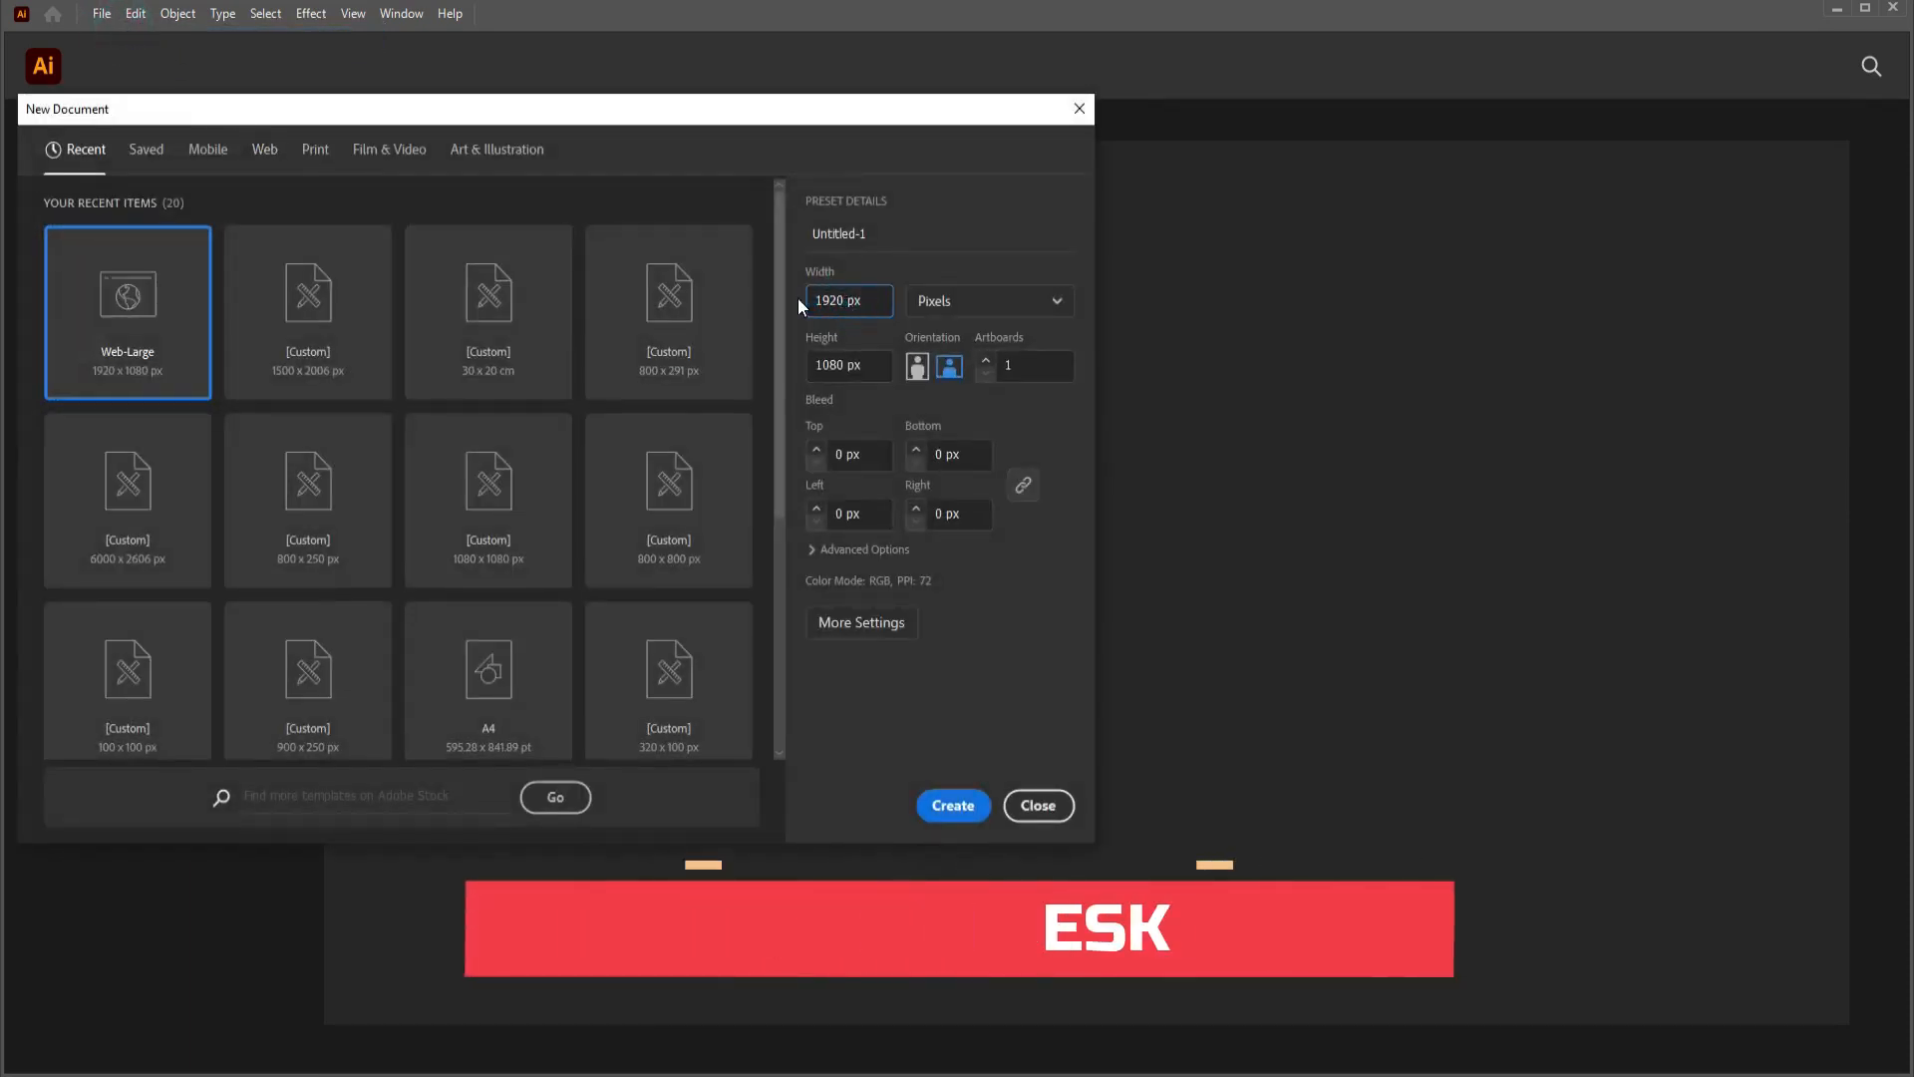
{"action": "key", "text": "BackSpace"}
{"action": "type", "text": "50"}
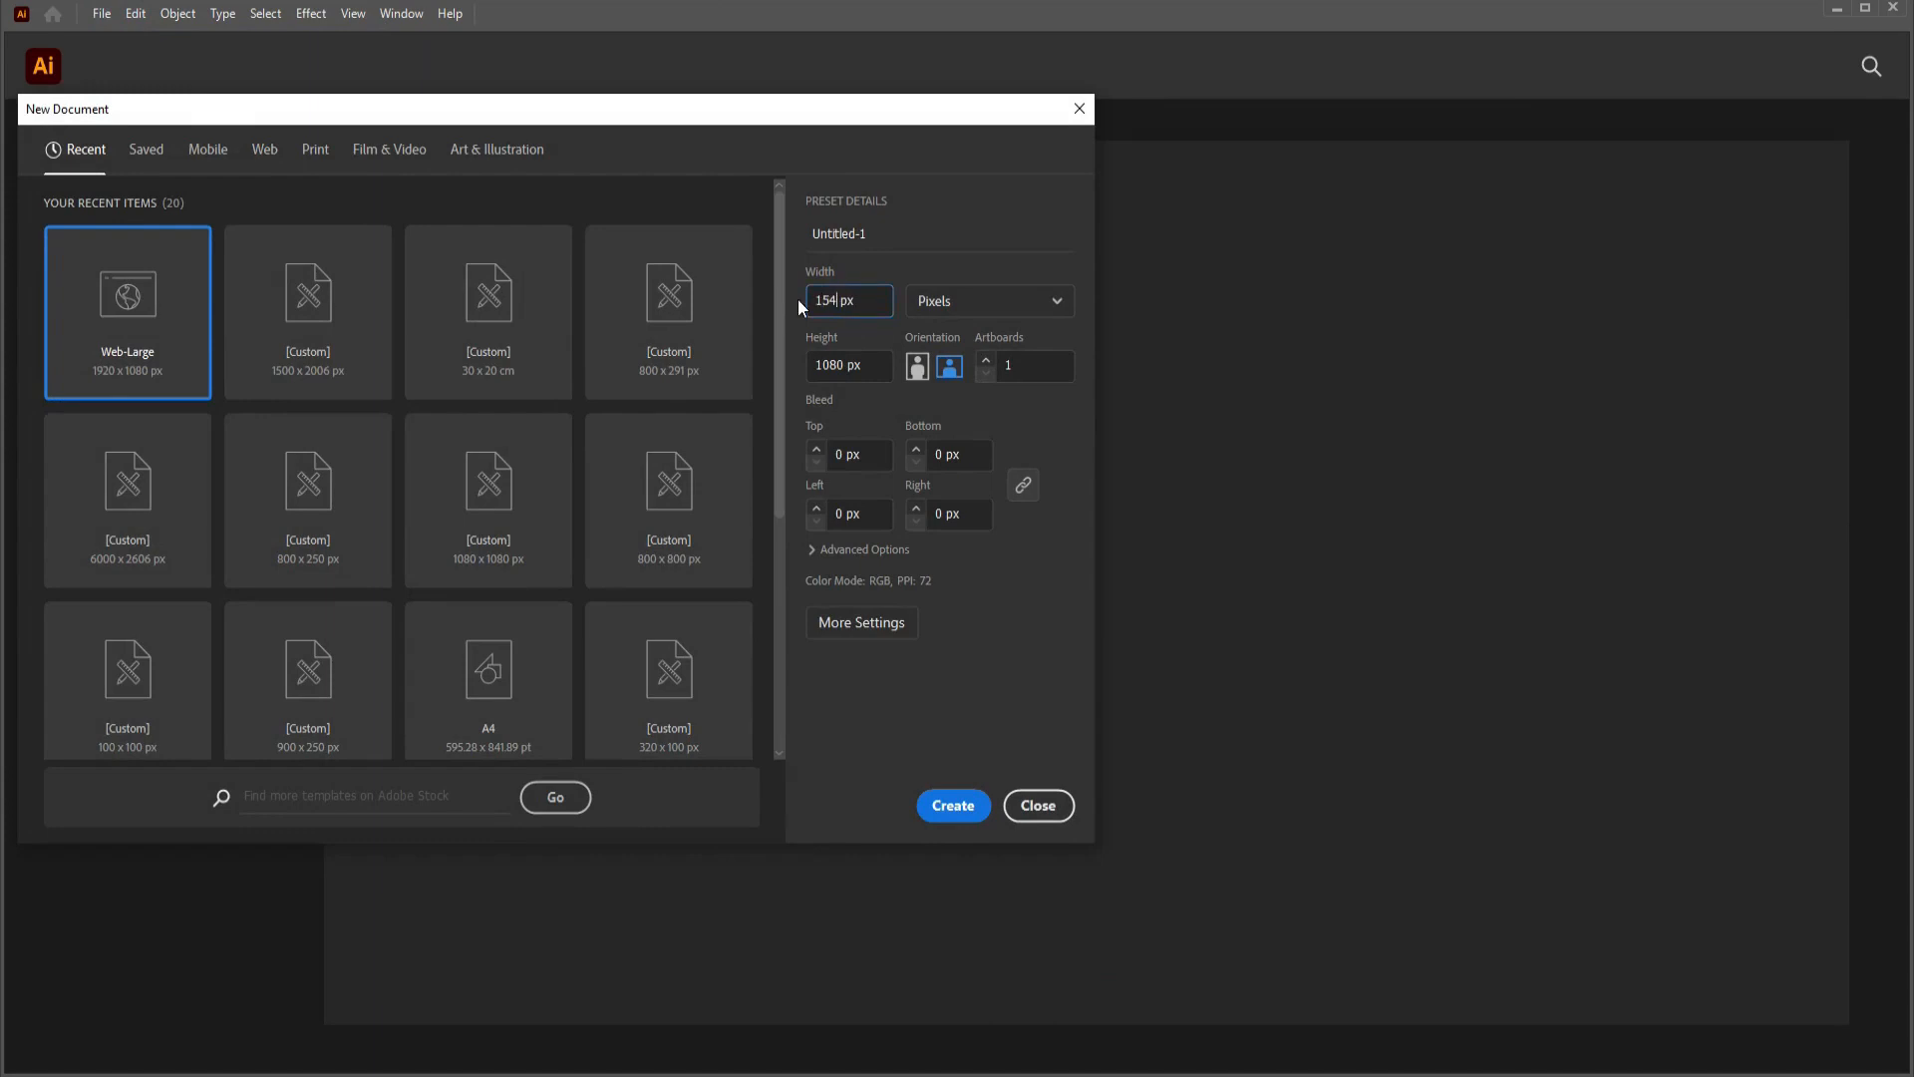
{"action": "type", "text": "4"}
{"action": "key", "text": "BackSpace"}
{"action": "type", "text": "04"}
{"action": "left_click", "coordinate": [842, 365]}
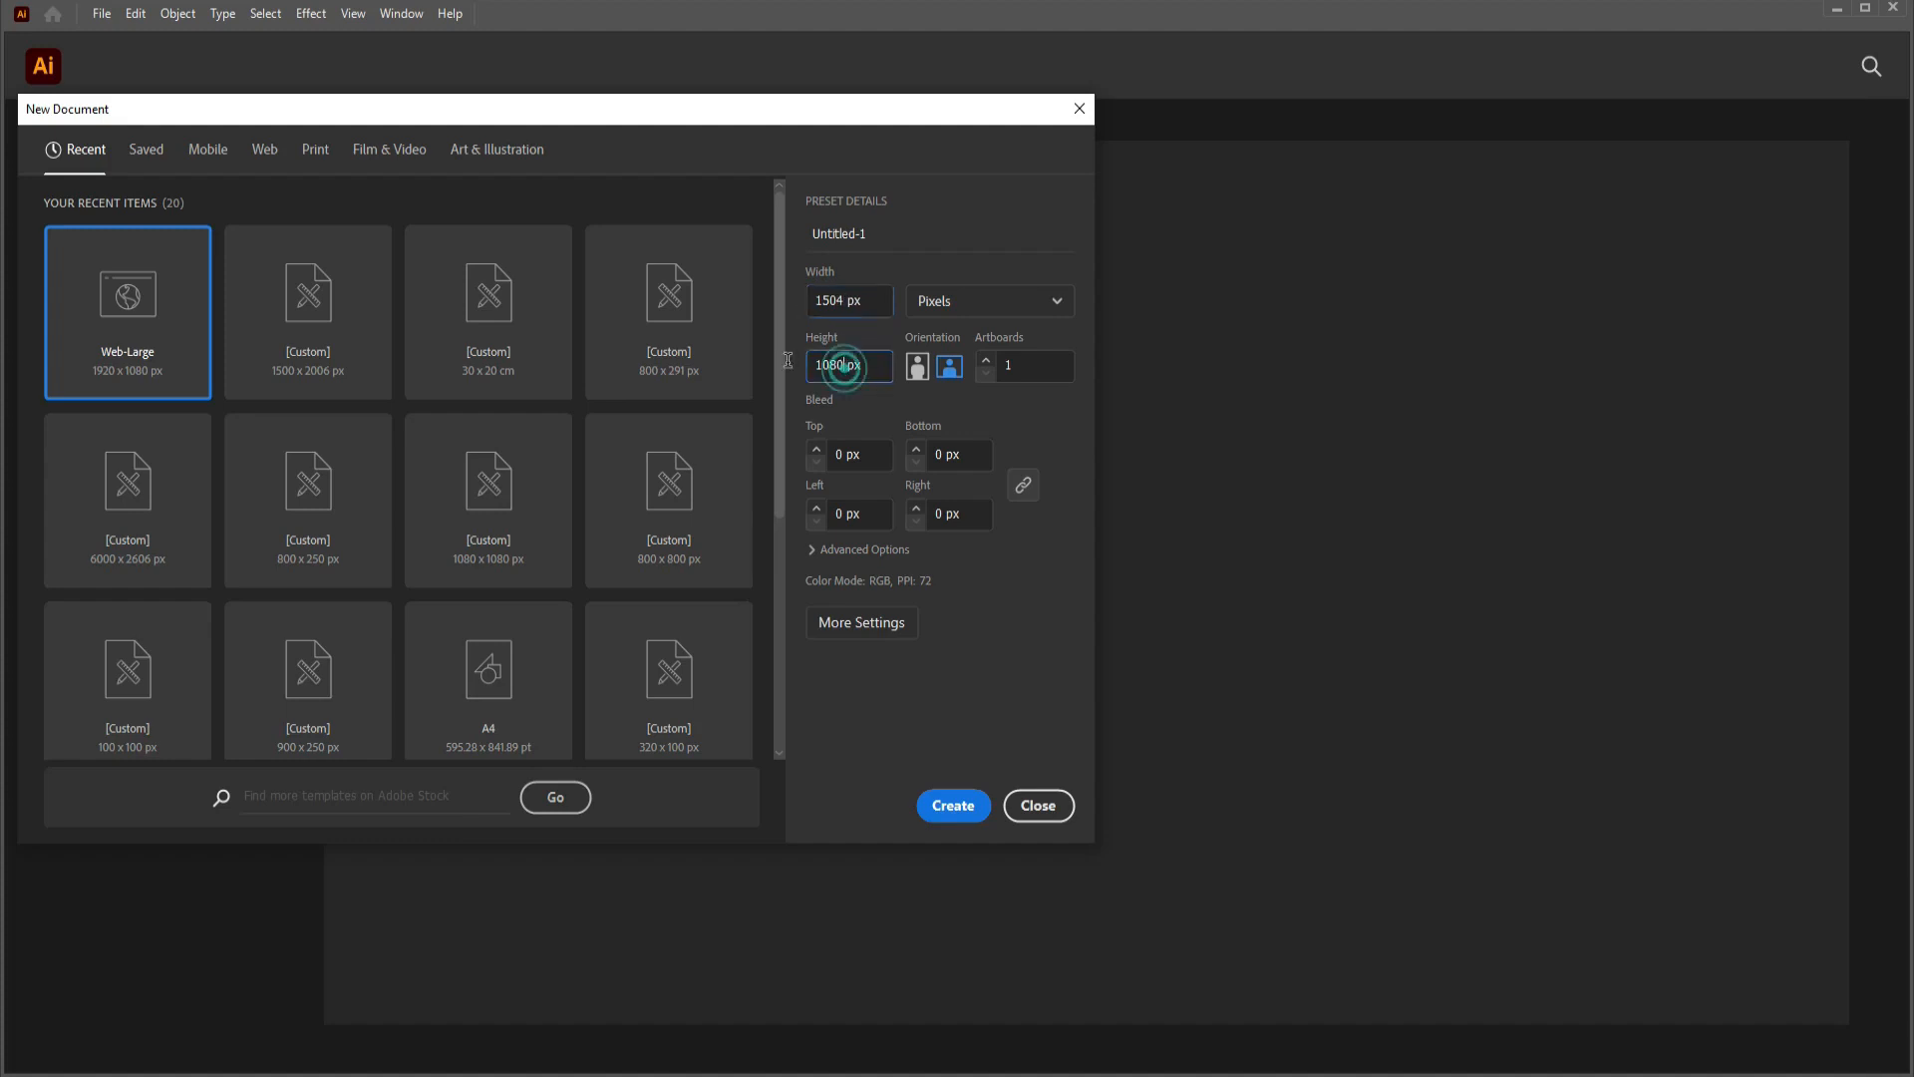
{"action": "key", "text": "BackSpace"}
{"action": "type", "text": "26"}
{"action": "left_click", "coordinate": [955, 806]}
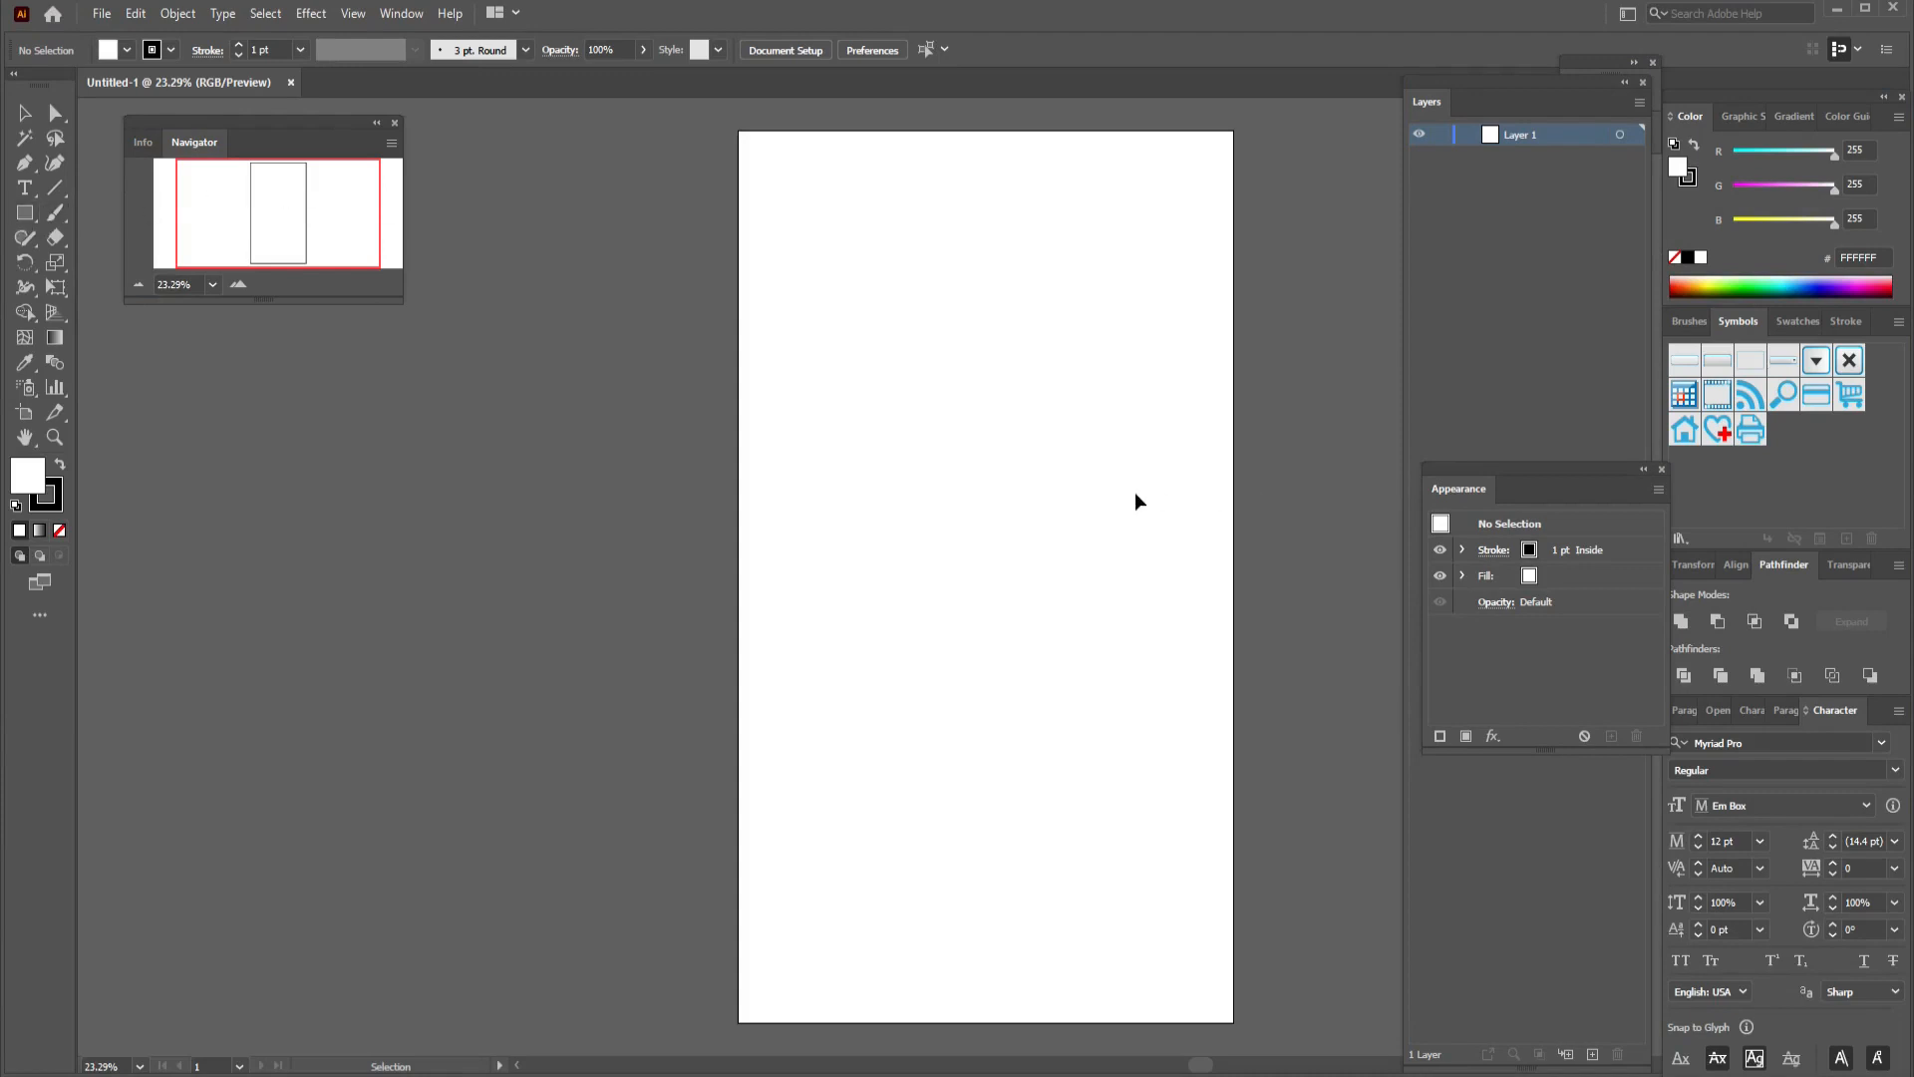
Draw a rectangle 1504 px wide and 2600 px high on the artboard.
{"action": "left_click_drag", "start_coordinate": [1134, 492], "coordinate": [1064, 492]}
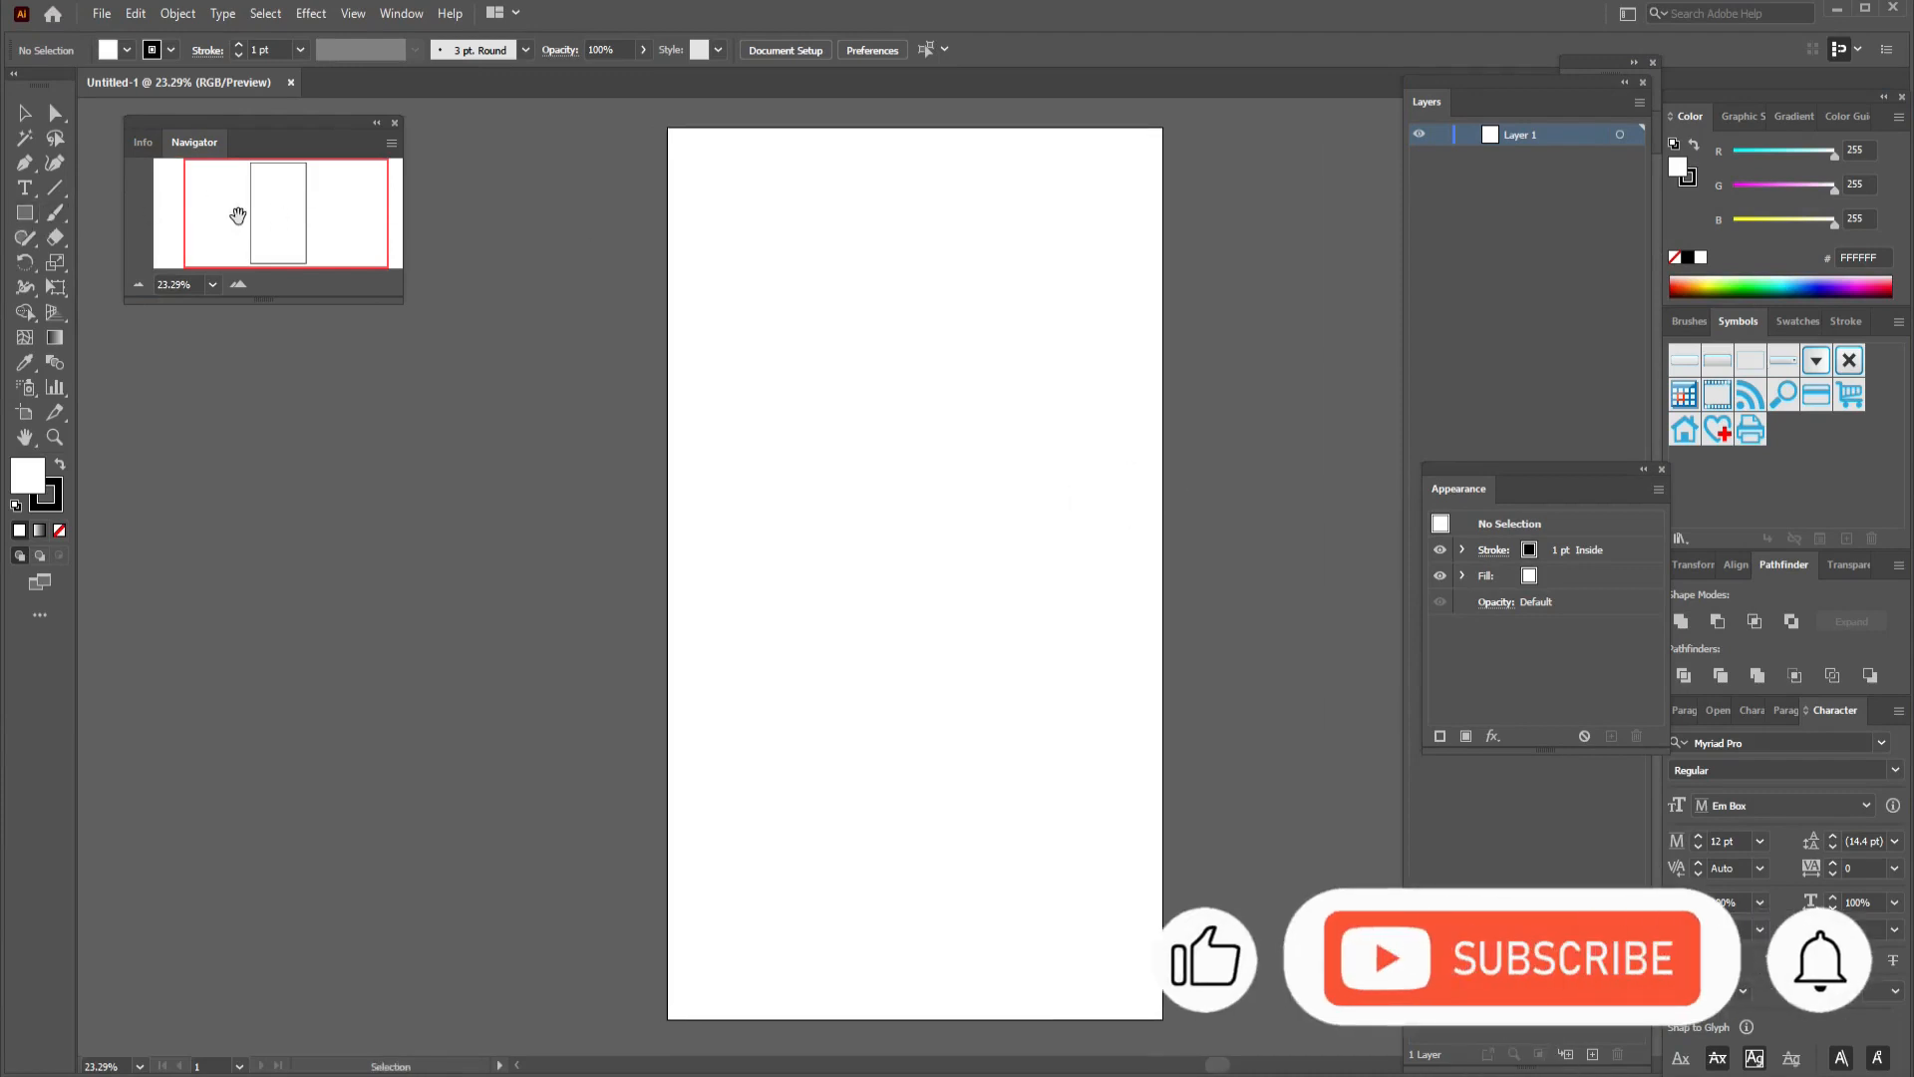
{"action": "left_click", "coordinate": [24, 212]}
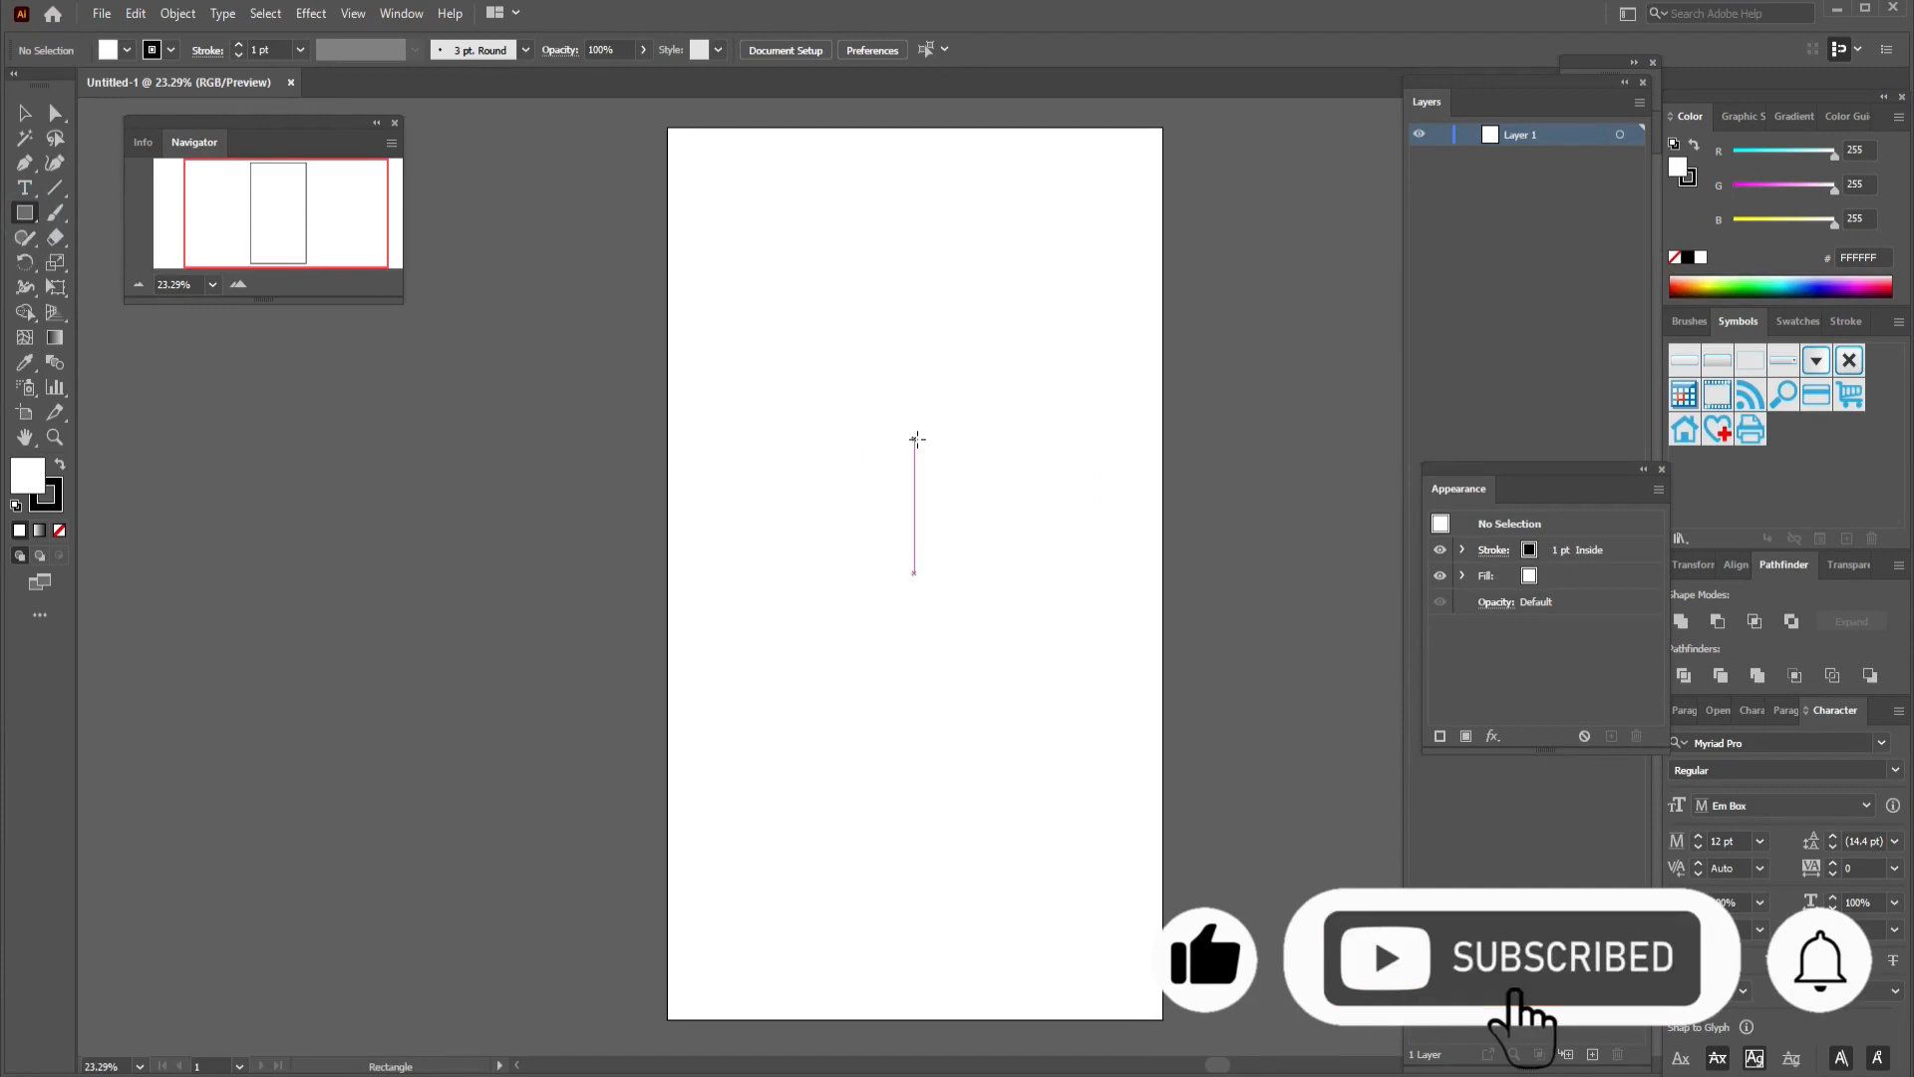
{"action": "left_click", "coordinate": [917, 439]}
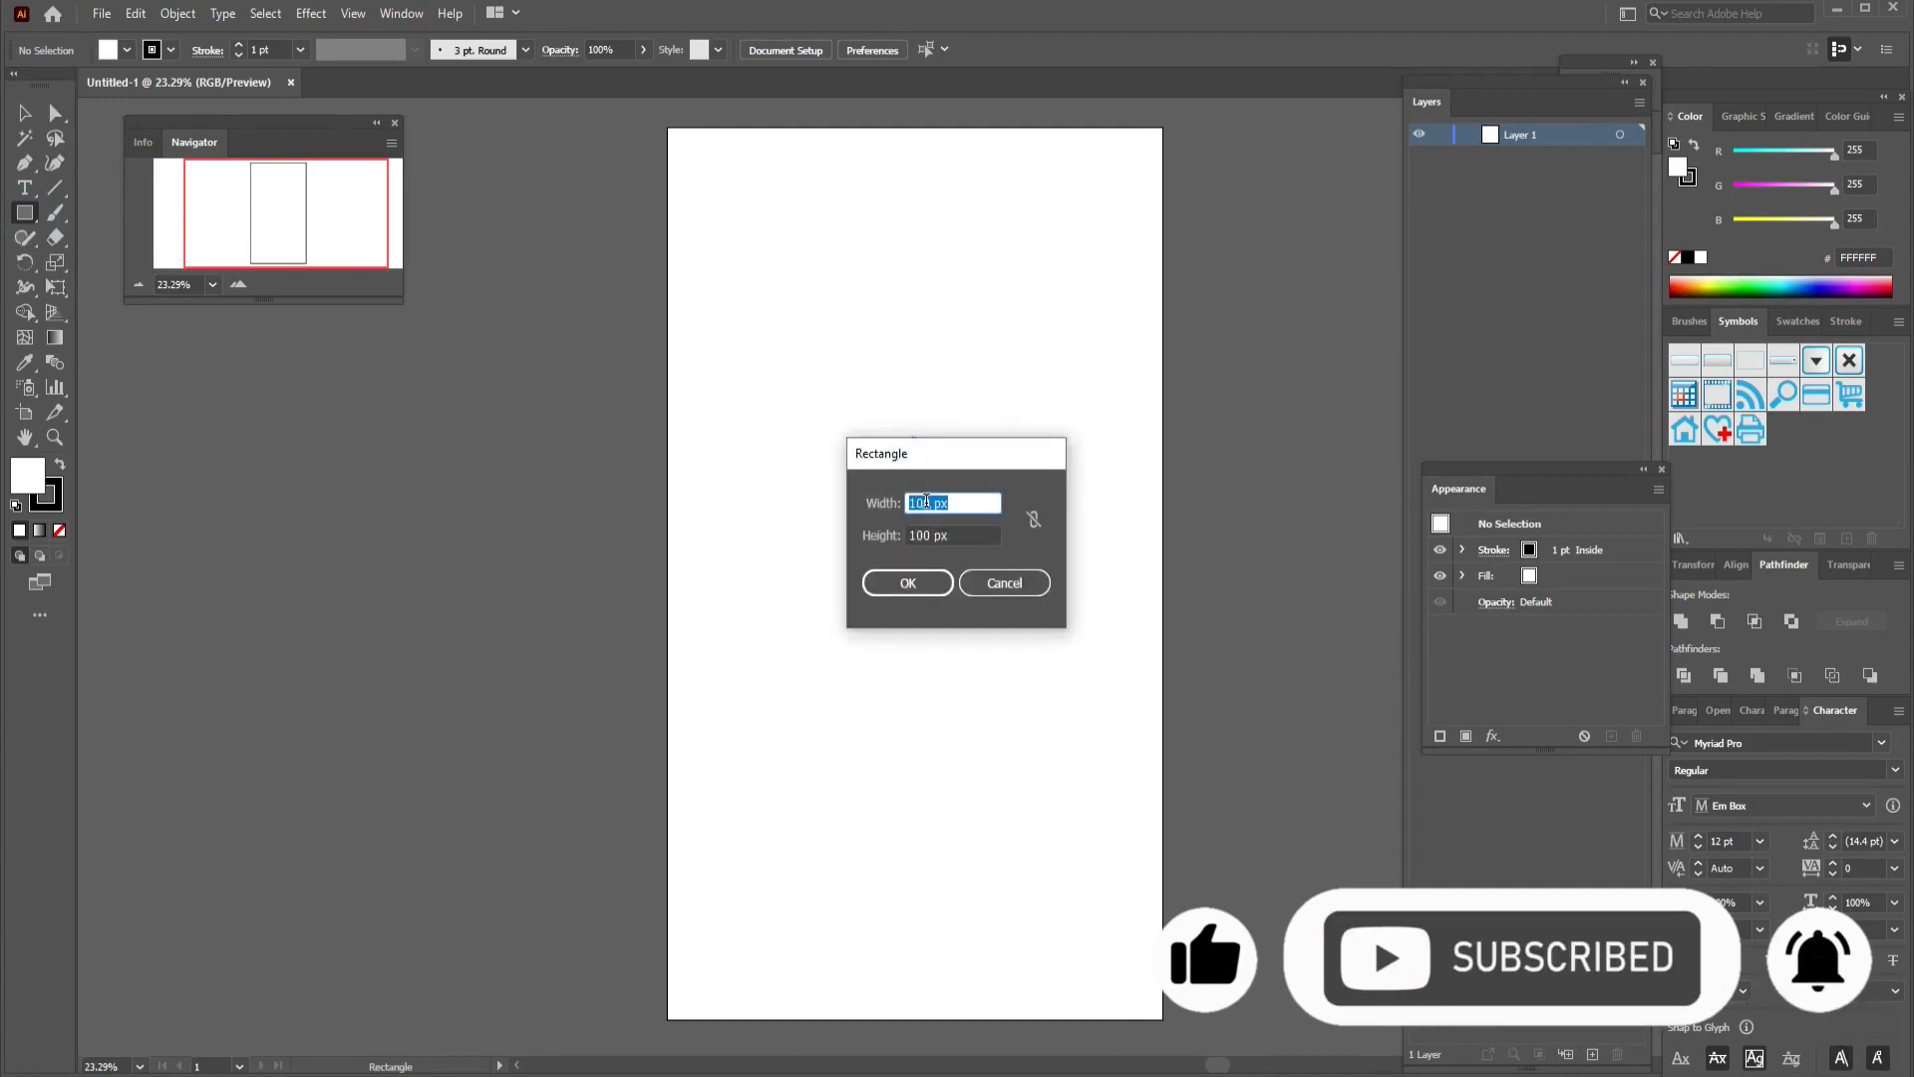
{"action": "left_click_drag", "start_coordinate": [929, 502], "coordinate": [894, 502]}
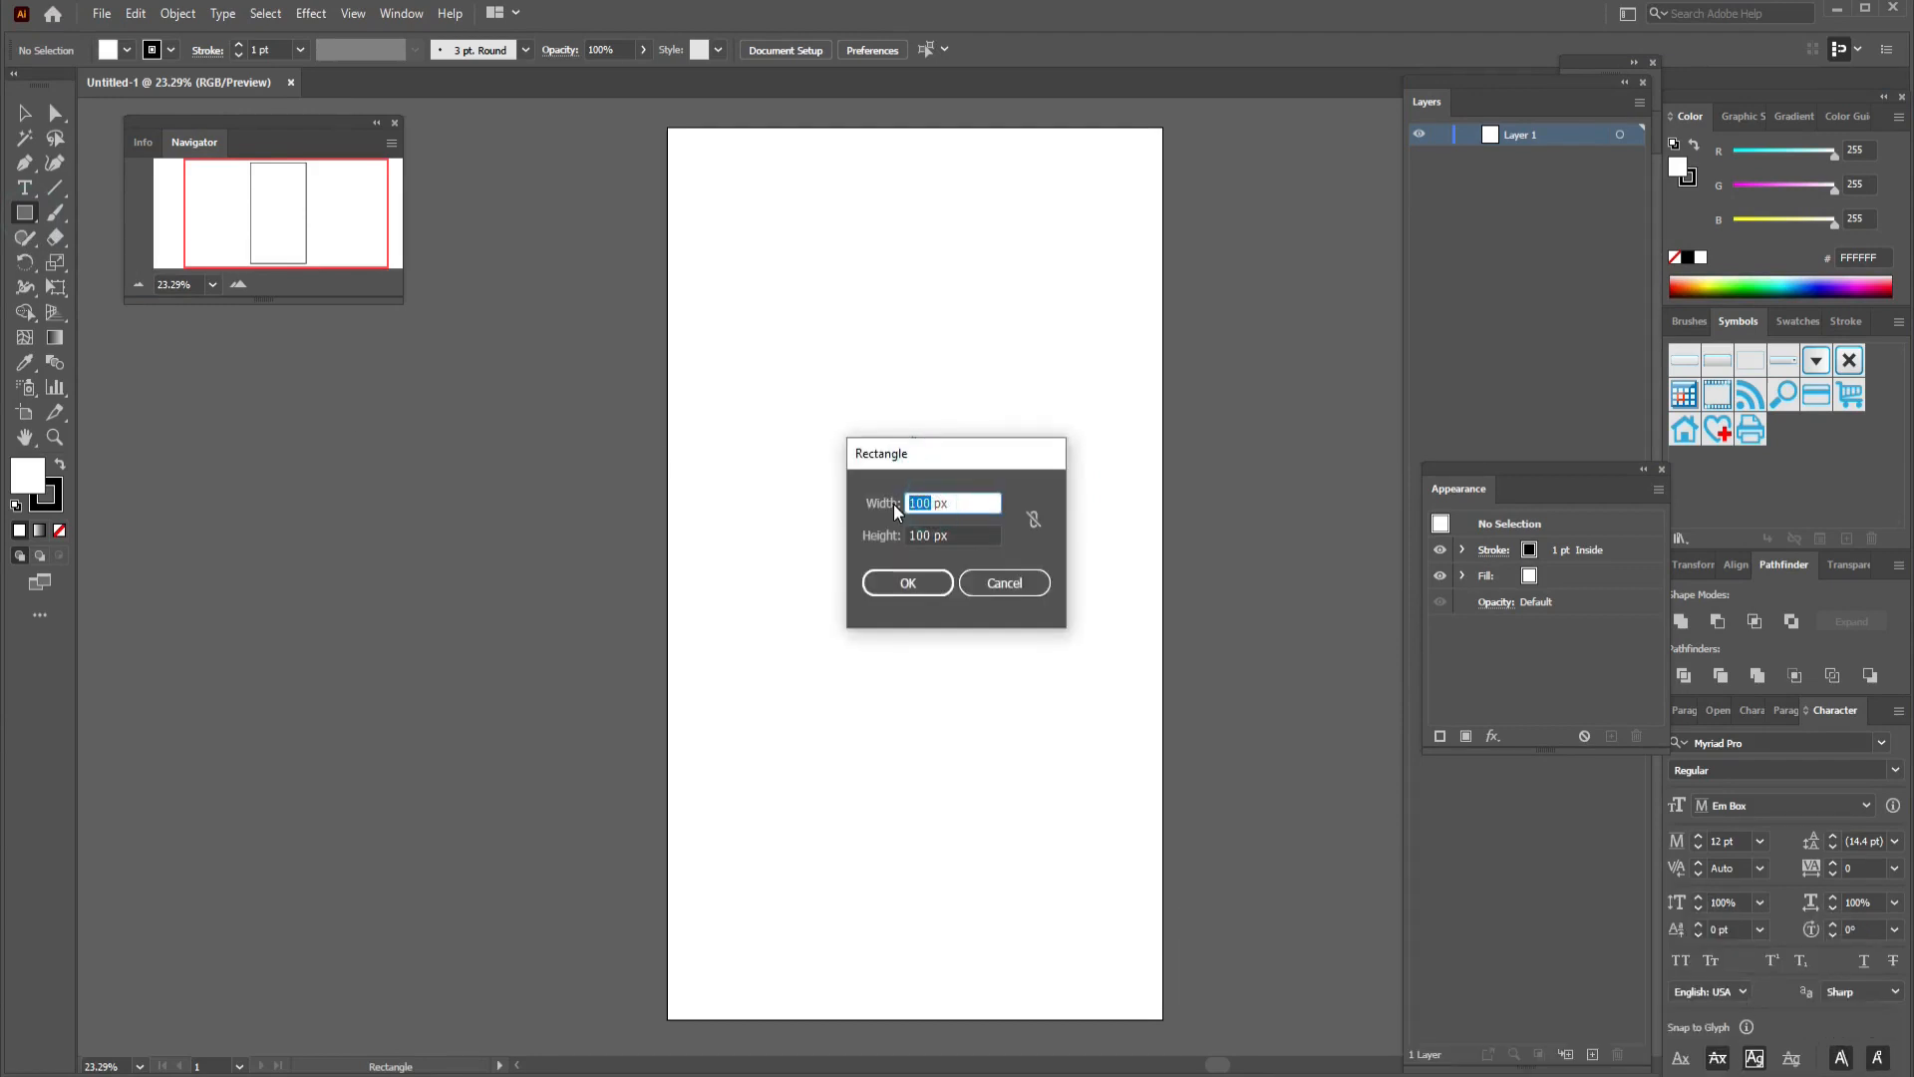
{"action": "type", "text": "1504"}
{"action": "left_click_drag", "start_coordinate": [930, 531], "coordinate": [881, 536]}
{"action": "type", "text": "26"}
{"action": "type", "text": "00"}
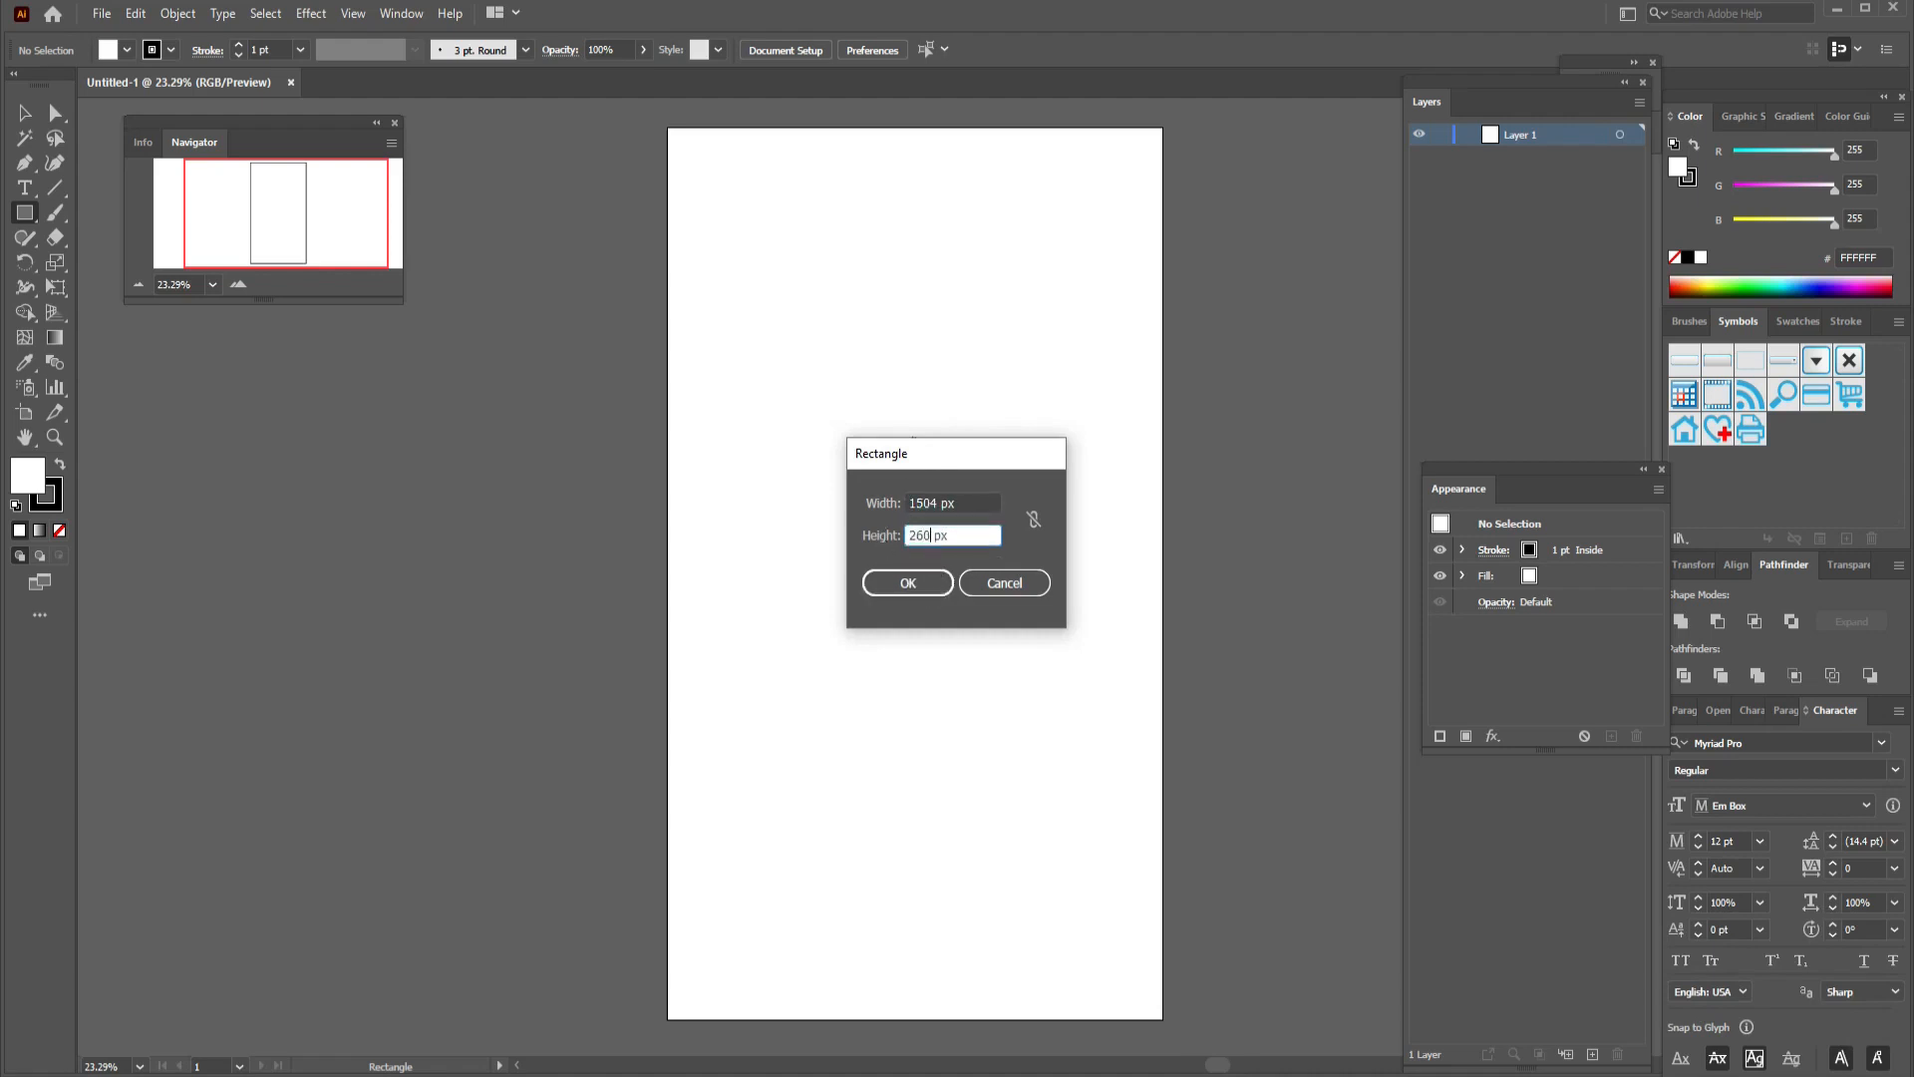
{"action": "left_click", "coordinate": [920, 589]}
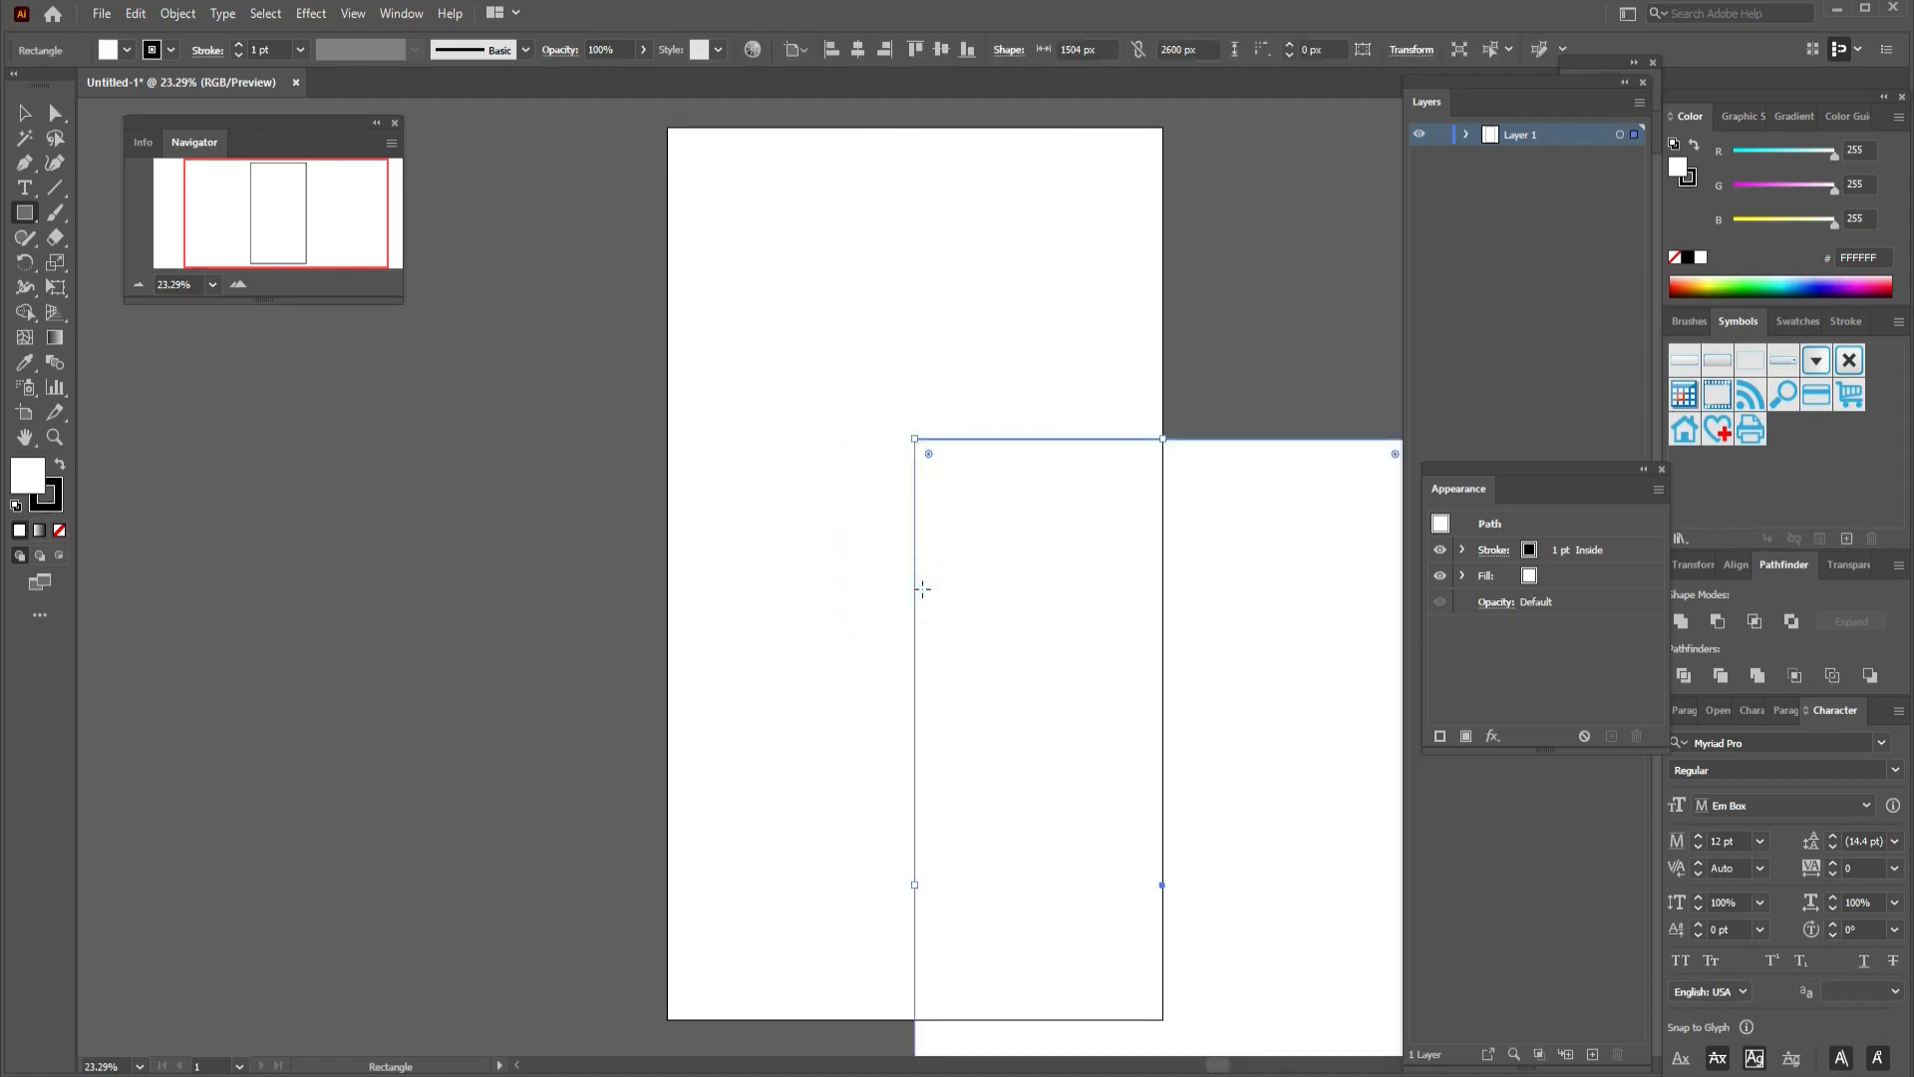
Center the rectangle horizontally and vertically on the artboard and remove its stroke.
{"action": "left_click", "coordinate": [856, 52]}
{"action": "left_click", "coordinate": [941, 52]}
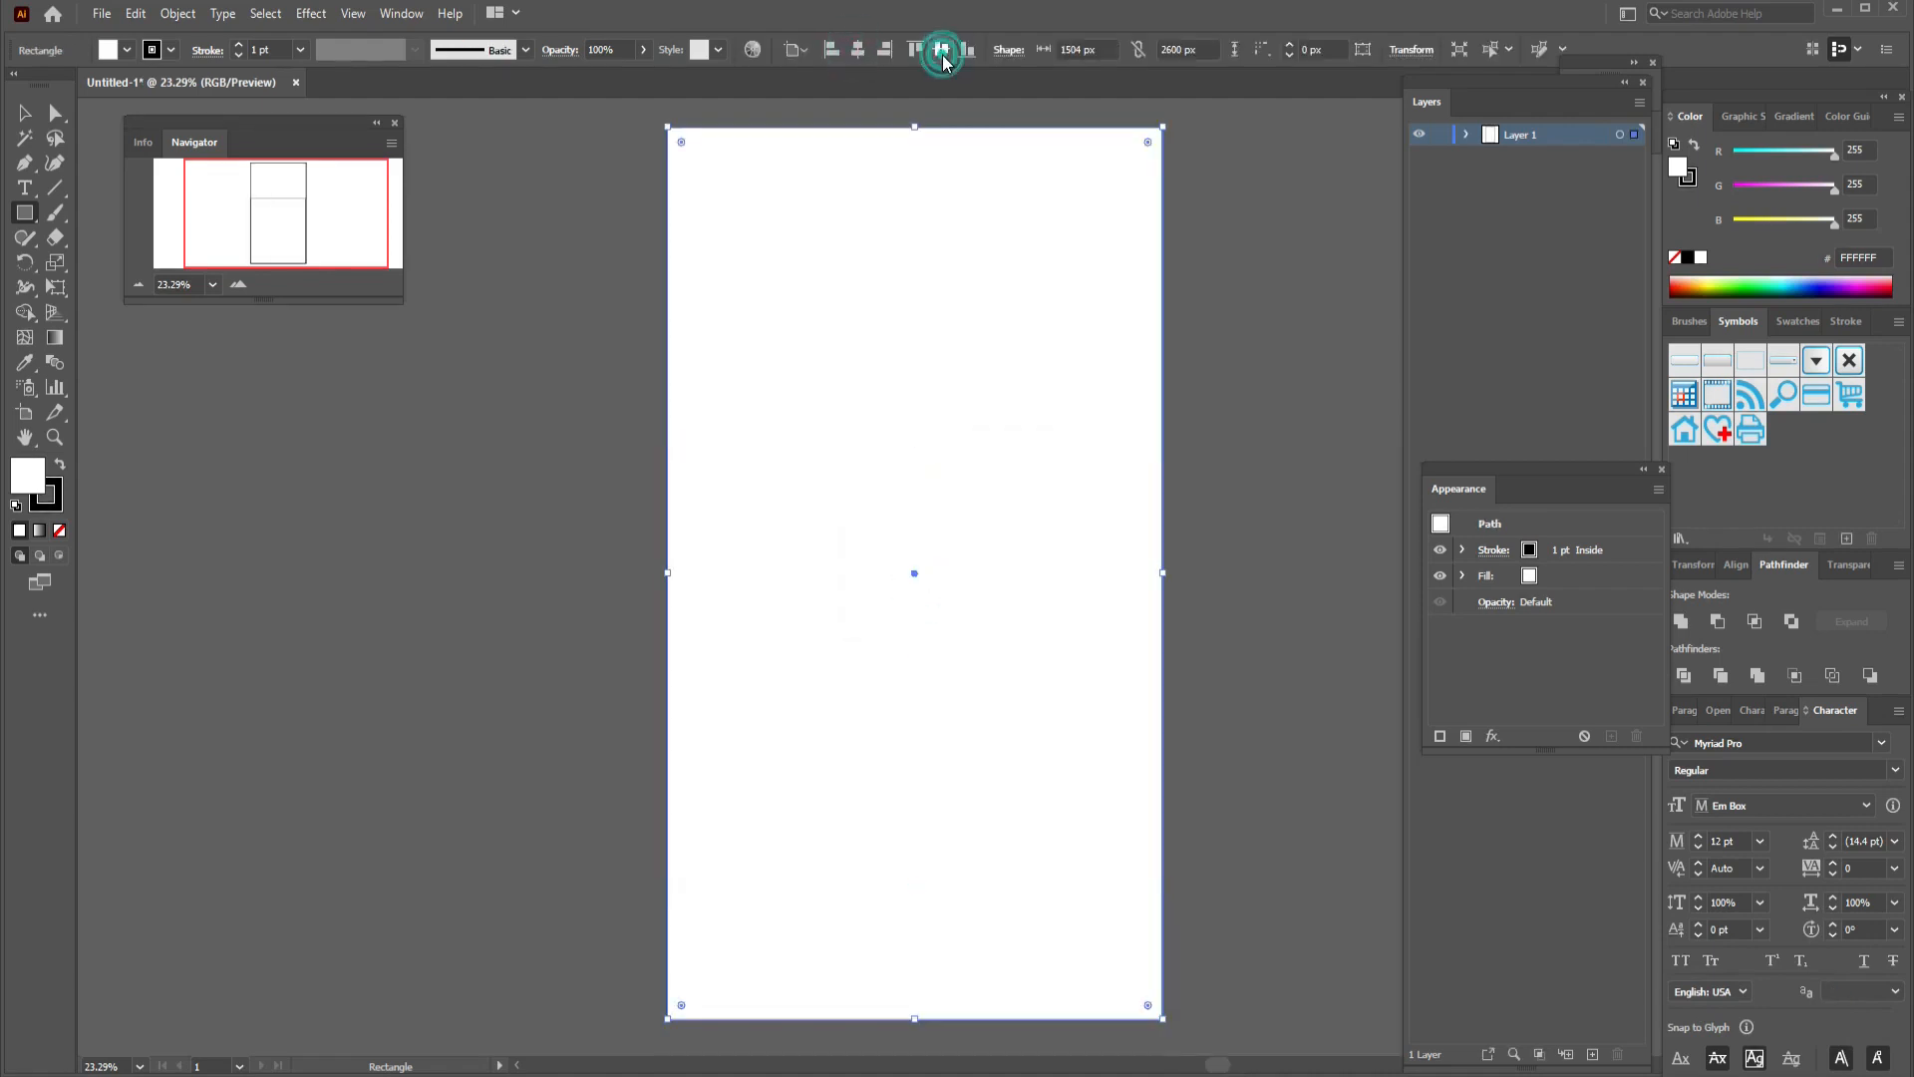
{"action": "left_click", "coordinate": [54, 507]}
{"action": "left_click", "coordinate": [58, 531]}
Try several swatches for the background rectangle's fill and settle on RGB Cyan.
{"action": "left_click", "coordinate": [30, 471]}
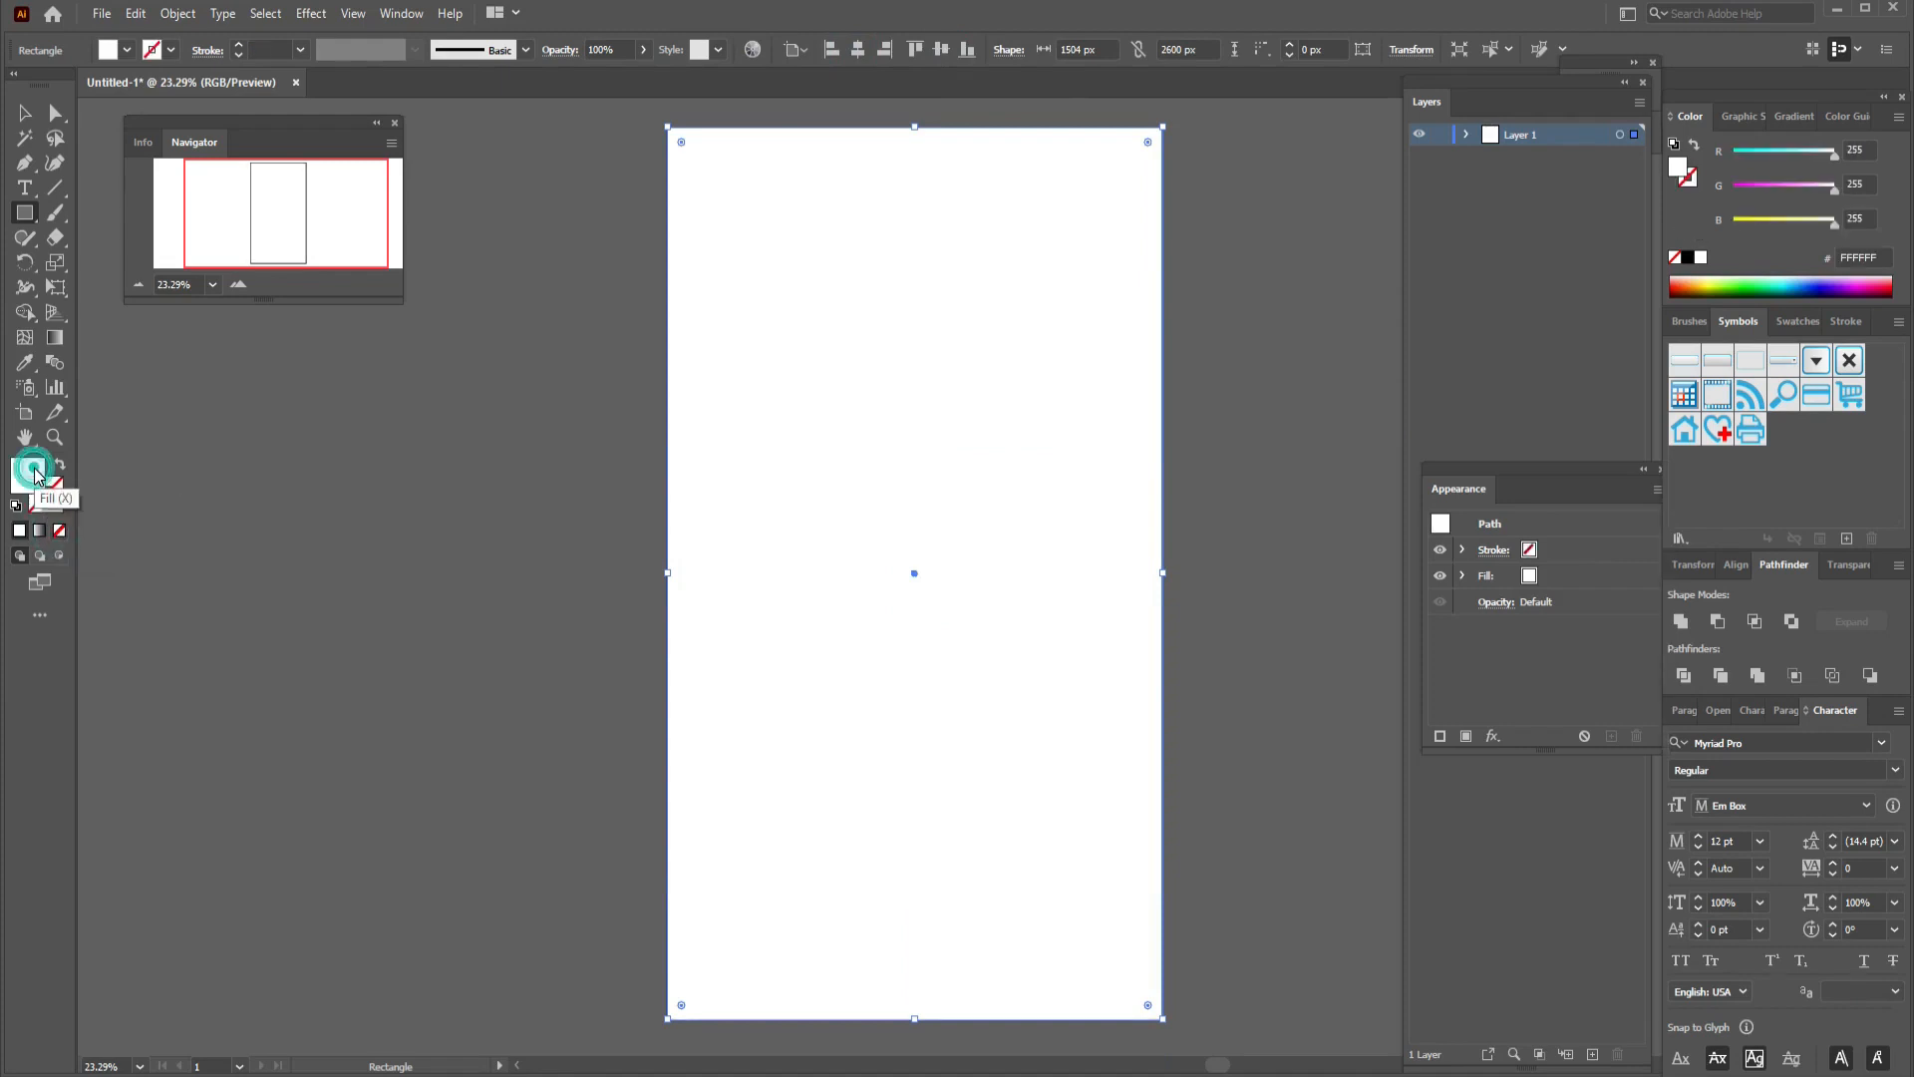
{"action": "left_click", "coordinate": [126, 51]}
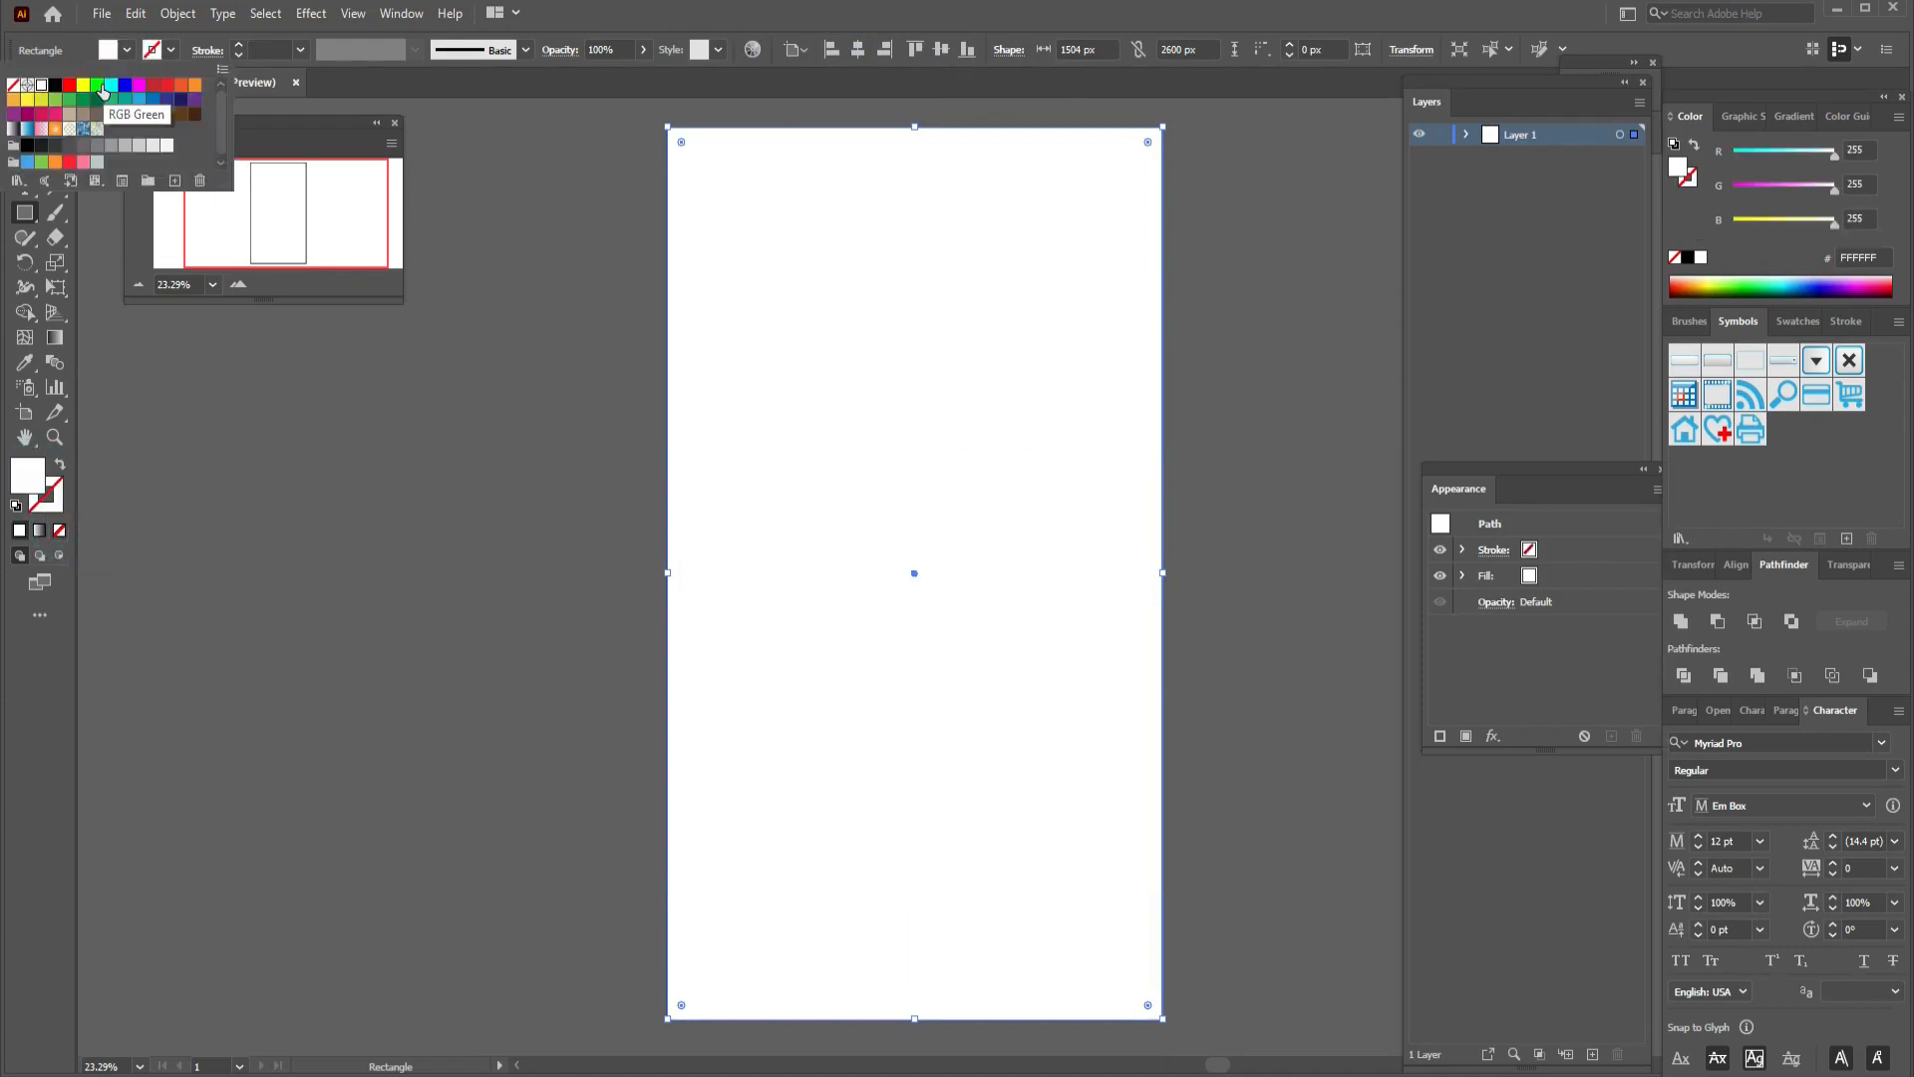
{"action": "left_click", "coordinate": [98, 86]}
{"action": "left_click", "coordinate": [111, 86]}
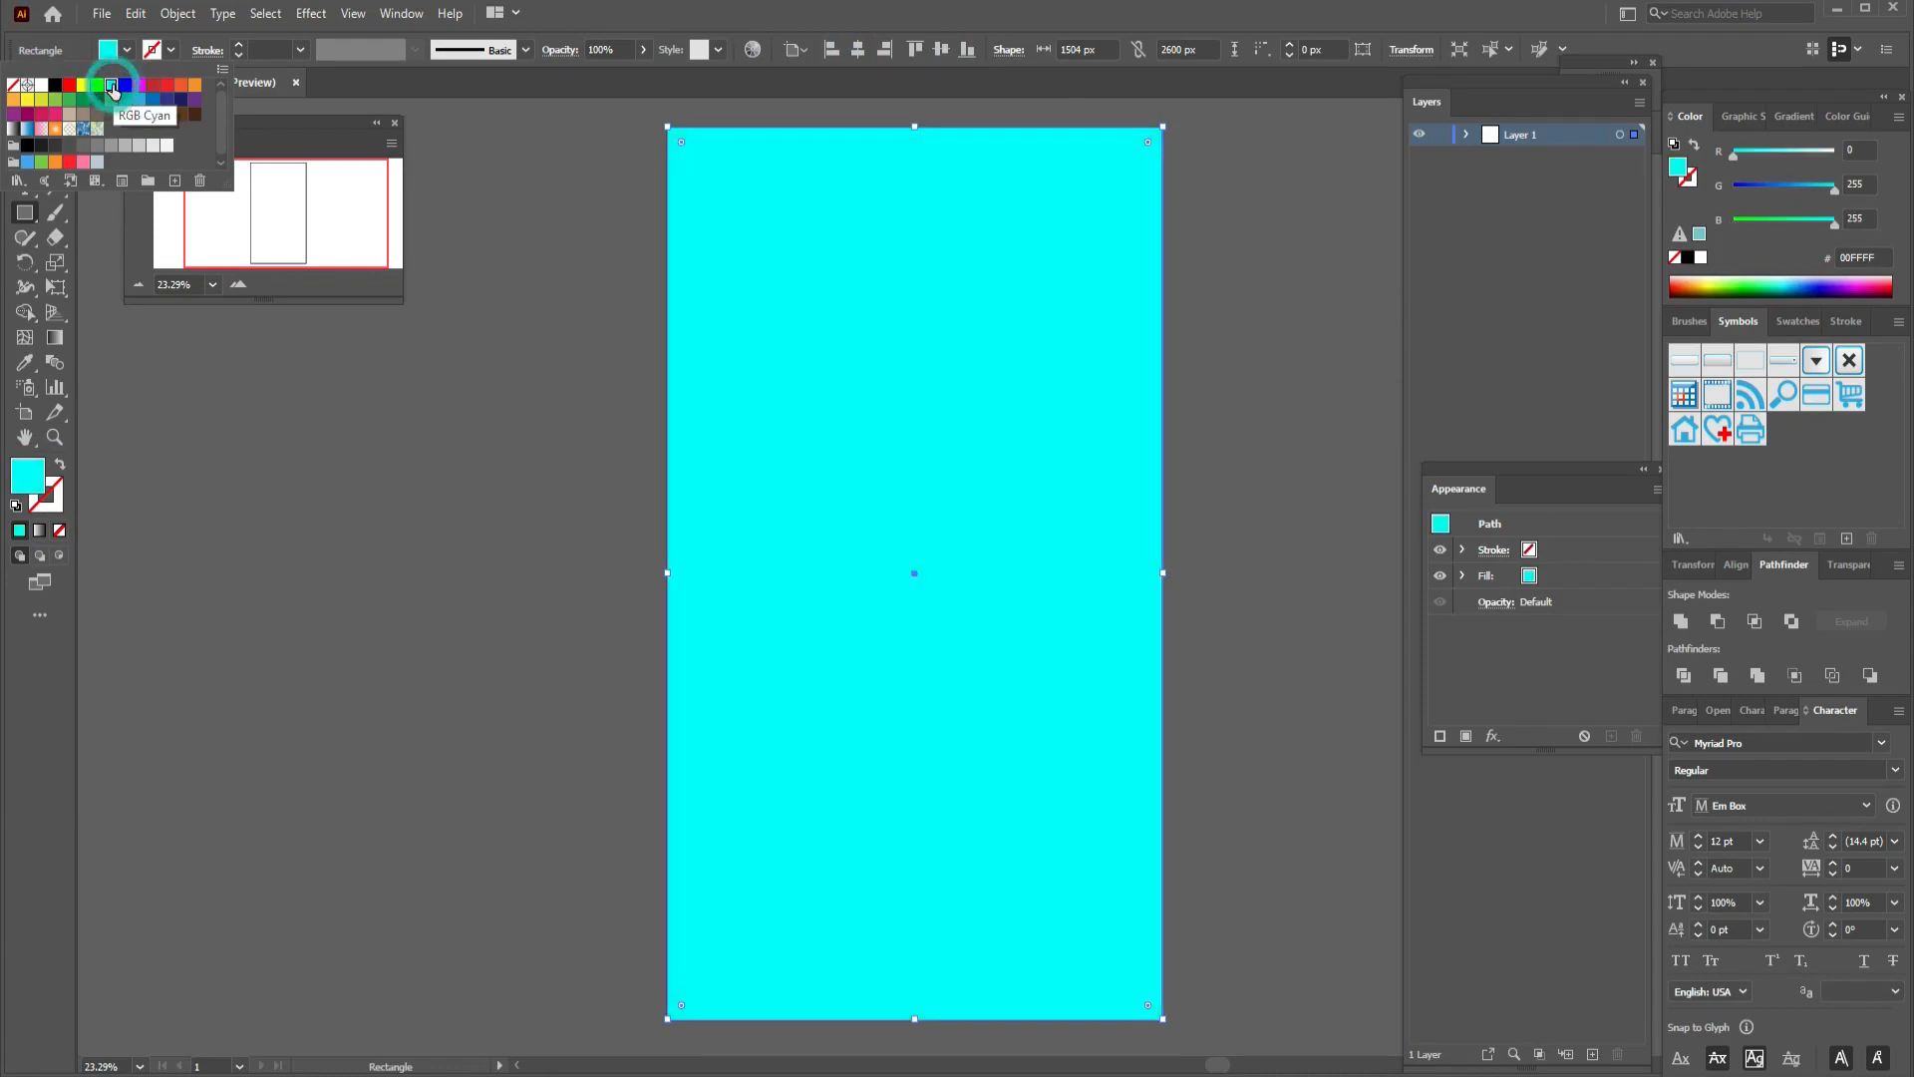
{"action": "left_click", "coordinate": [111, 100]}
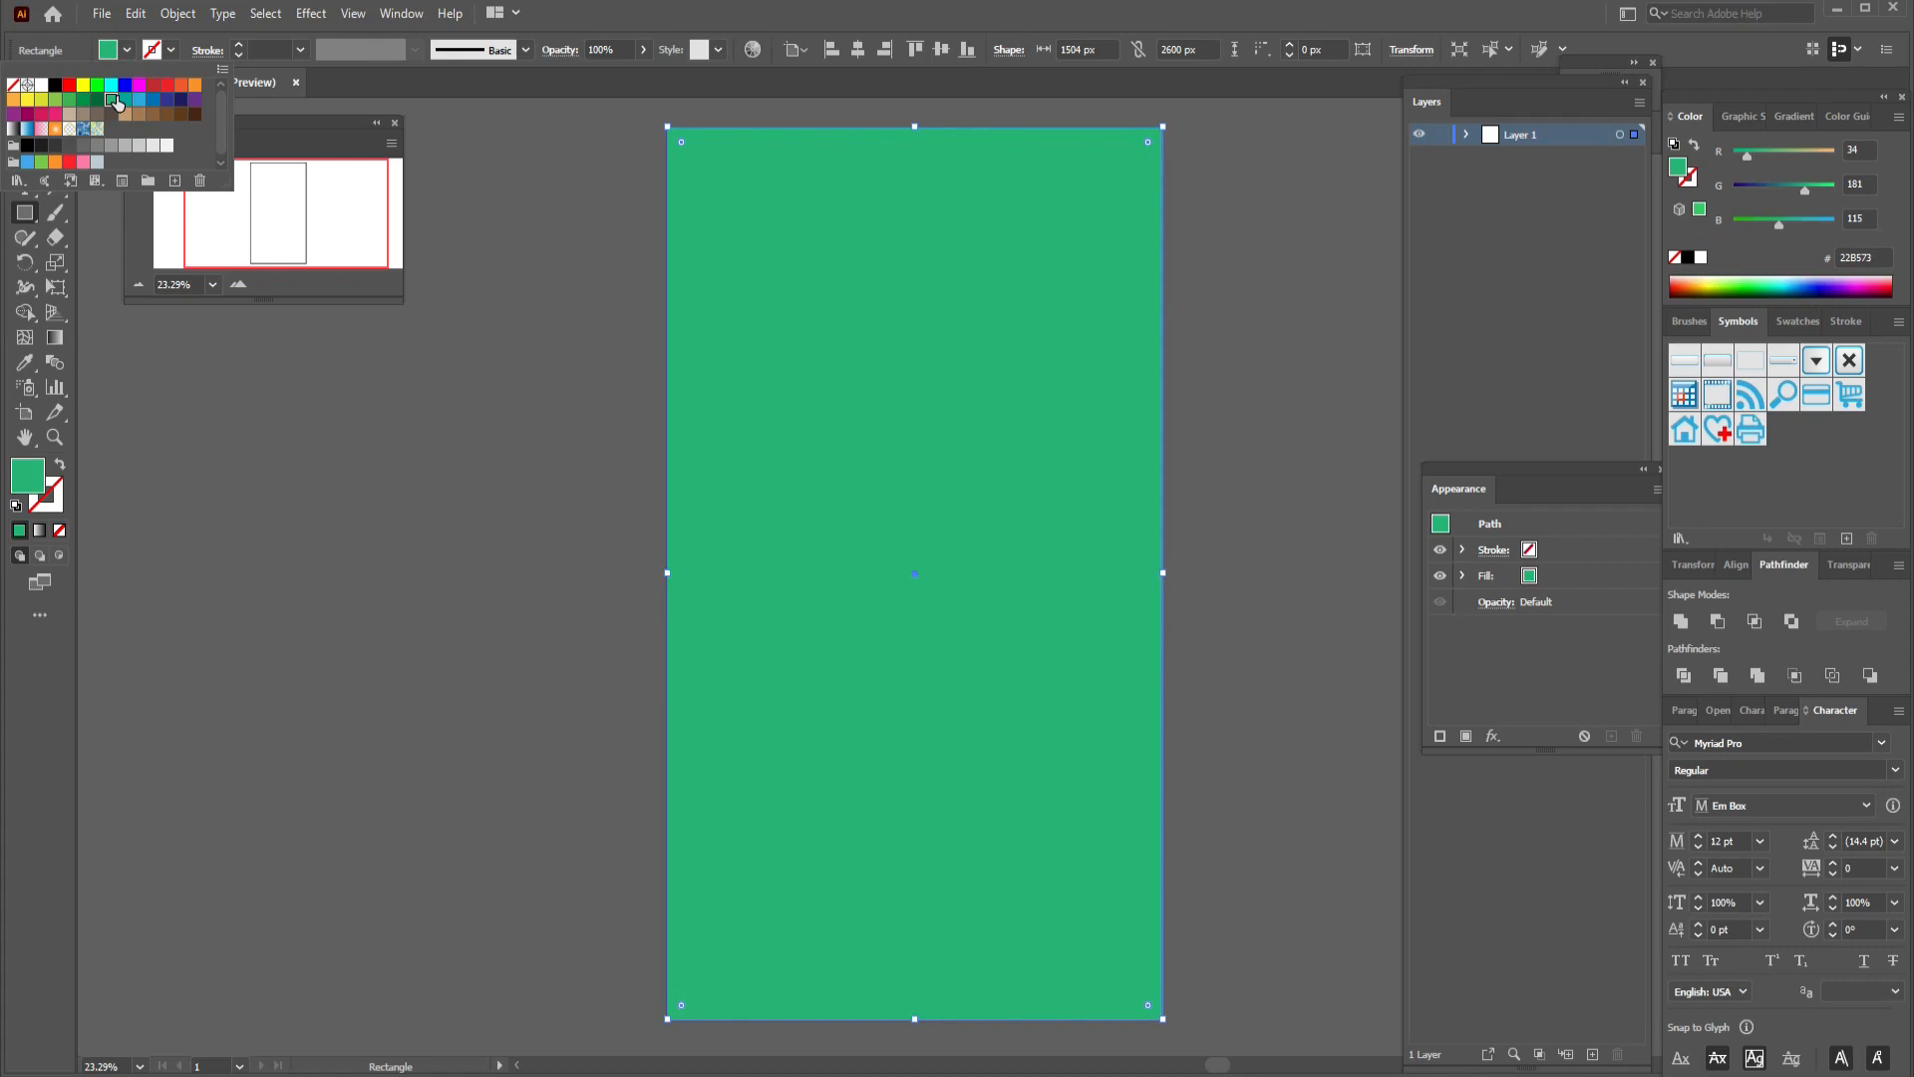
{"action": "left_click", "coordinate": [124, 101]}
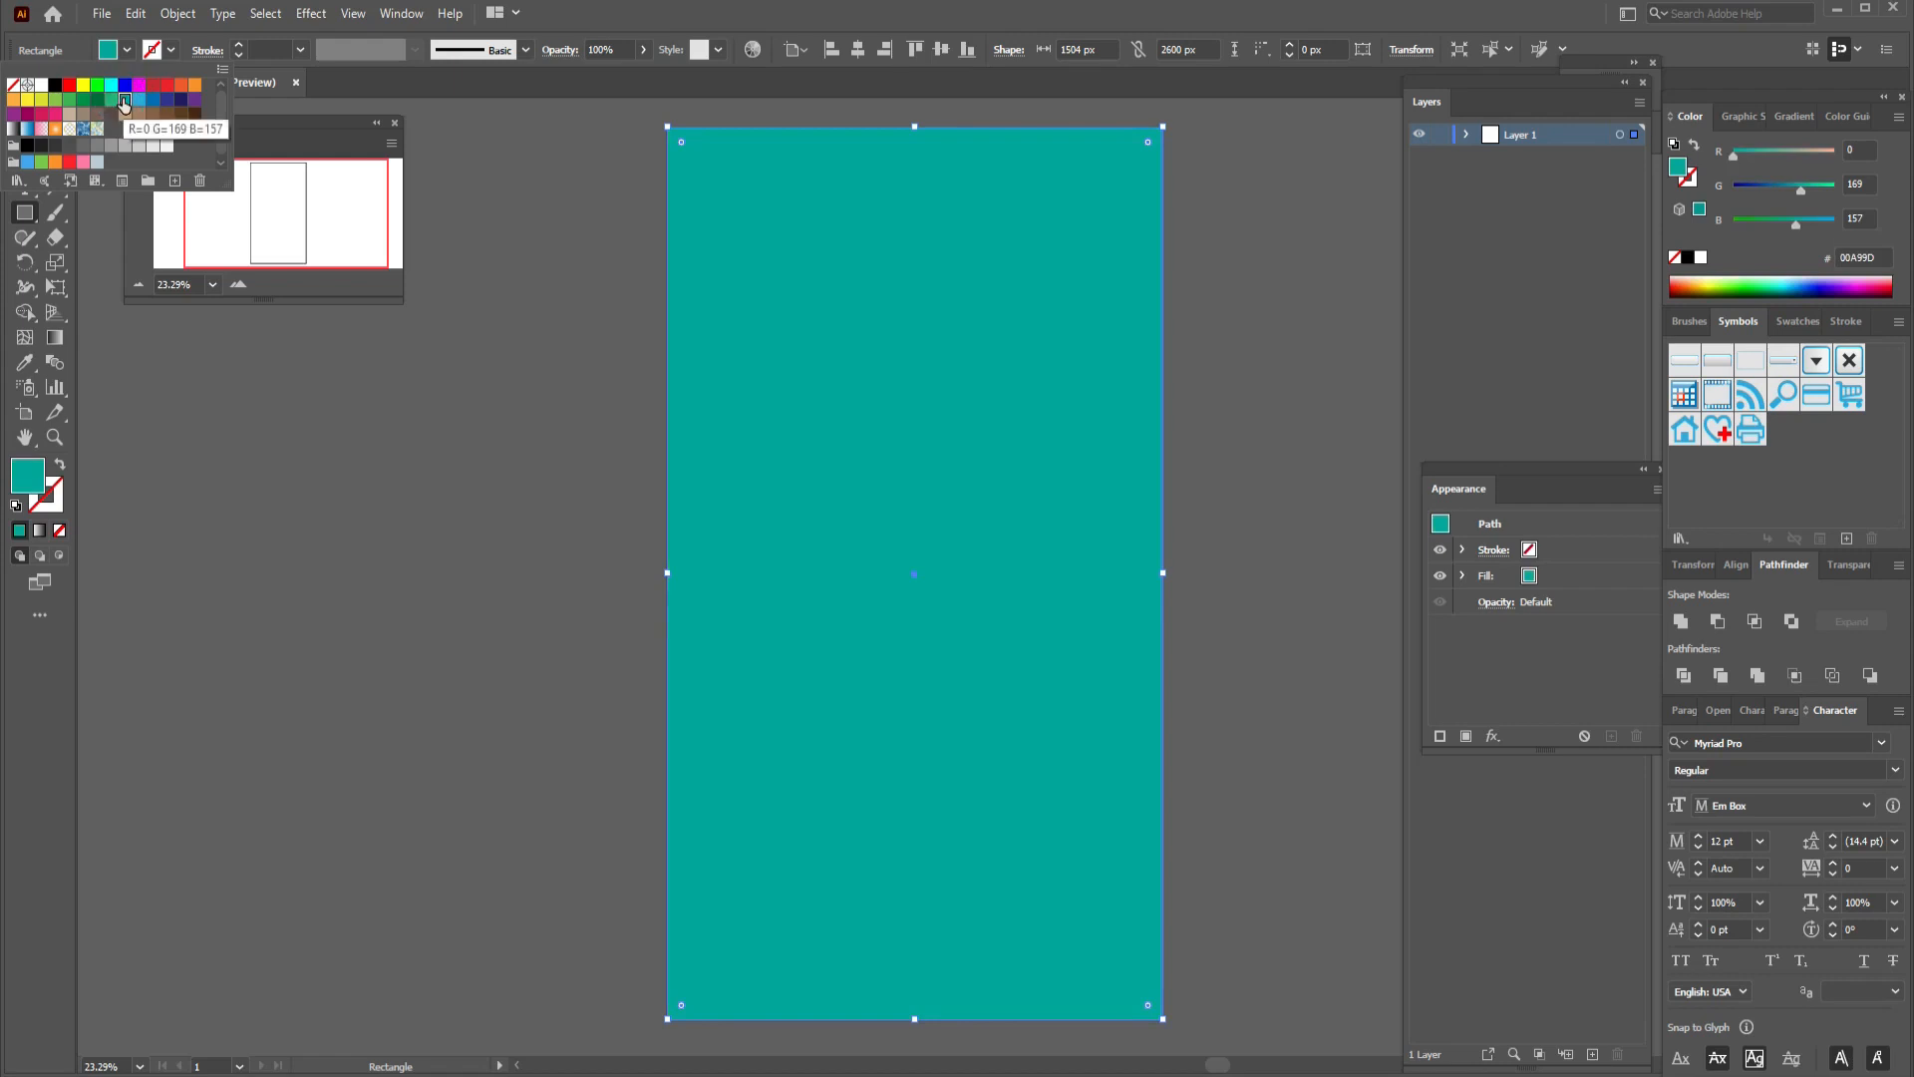
{"action": "left_click", "coordinate": [111, 86]}
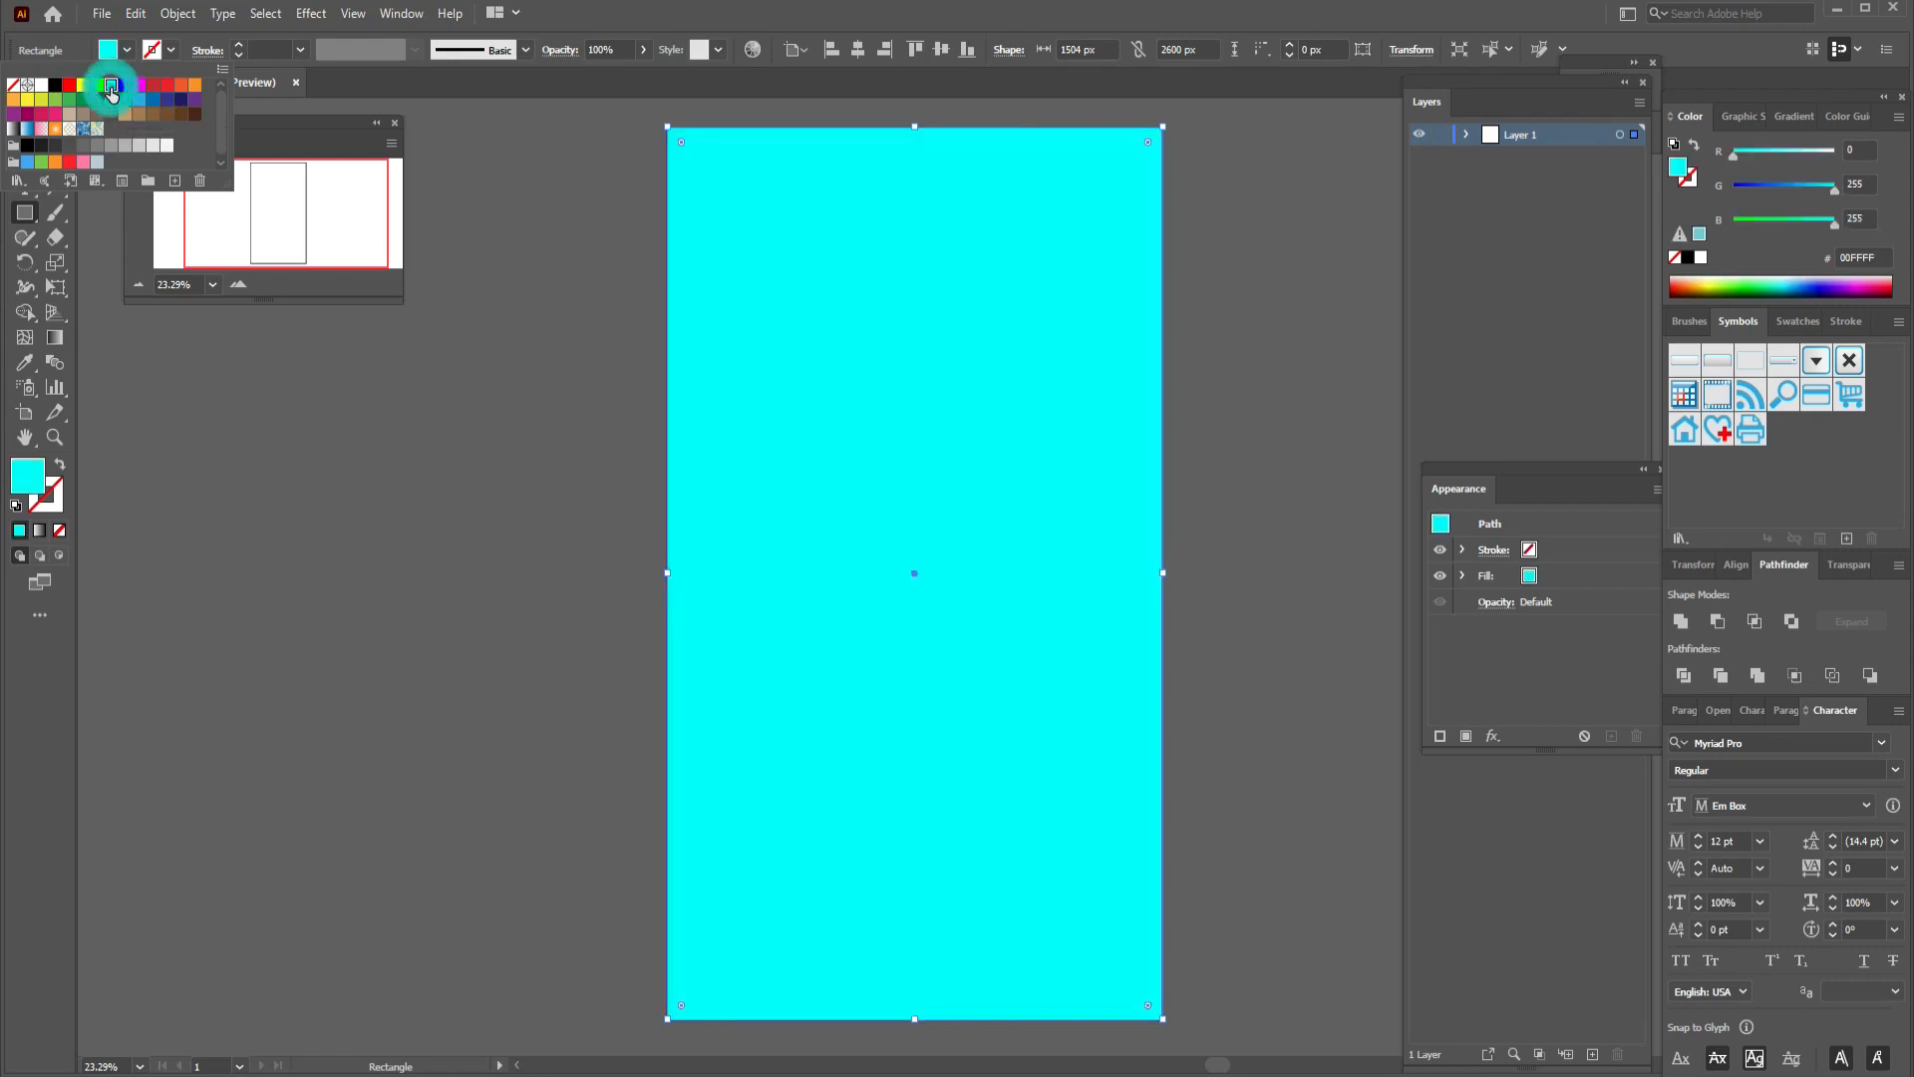
{"action": "left_click", "coordinate": [97, 87]}
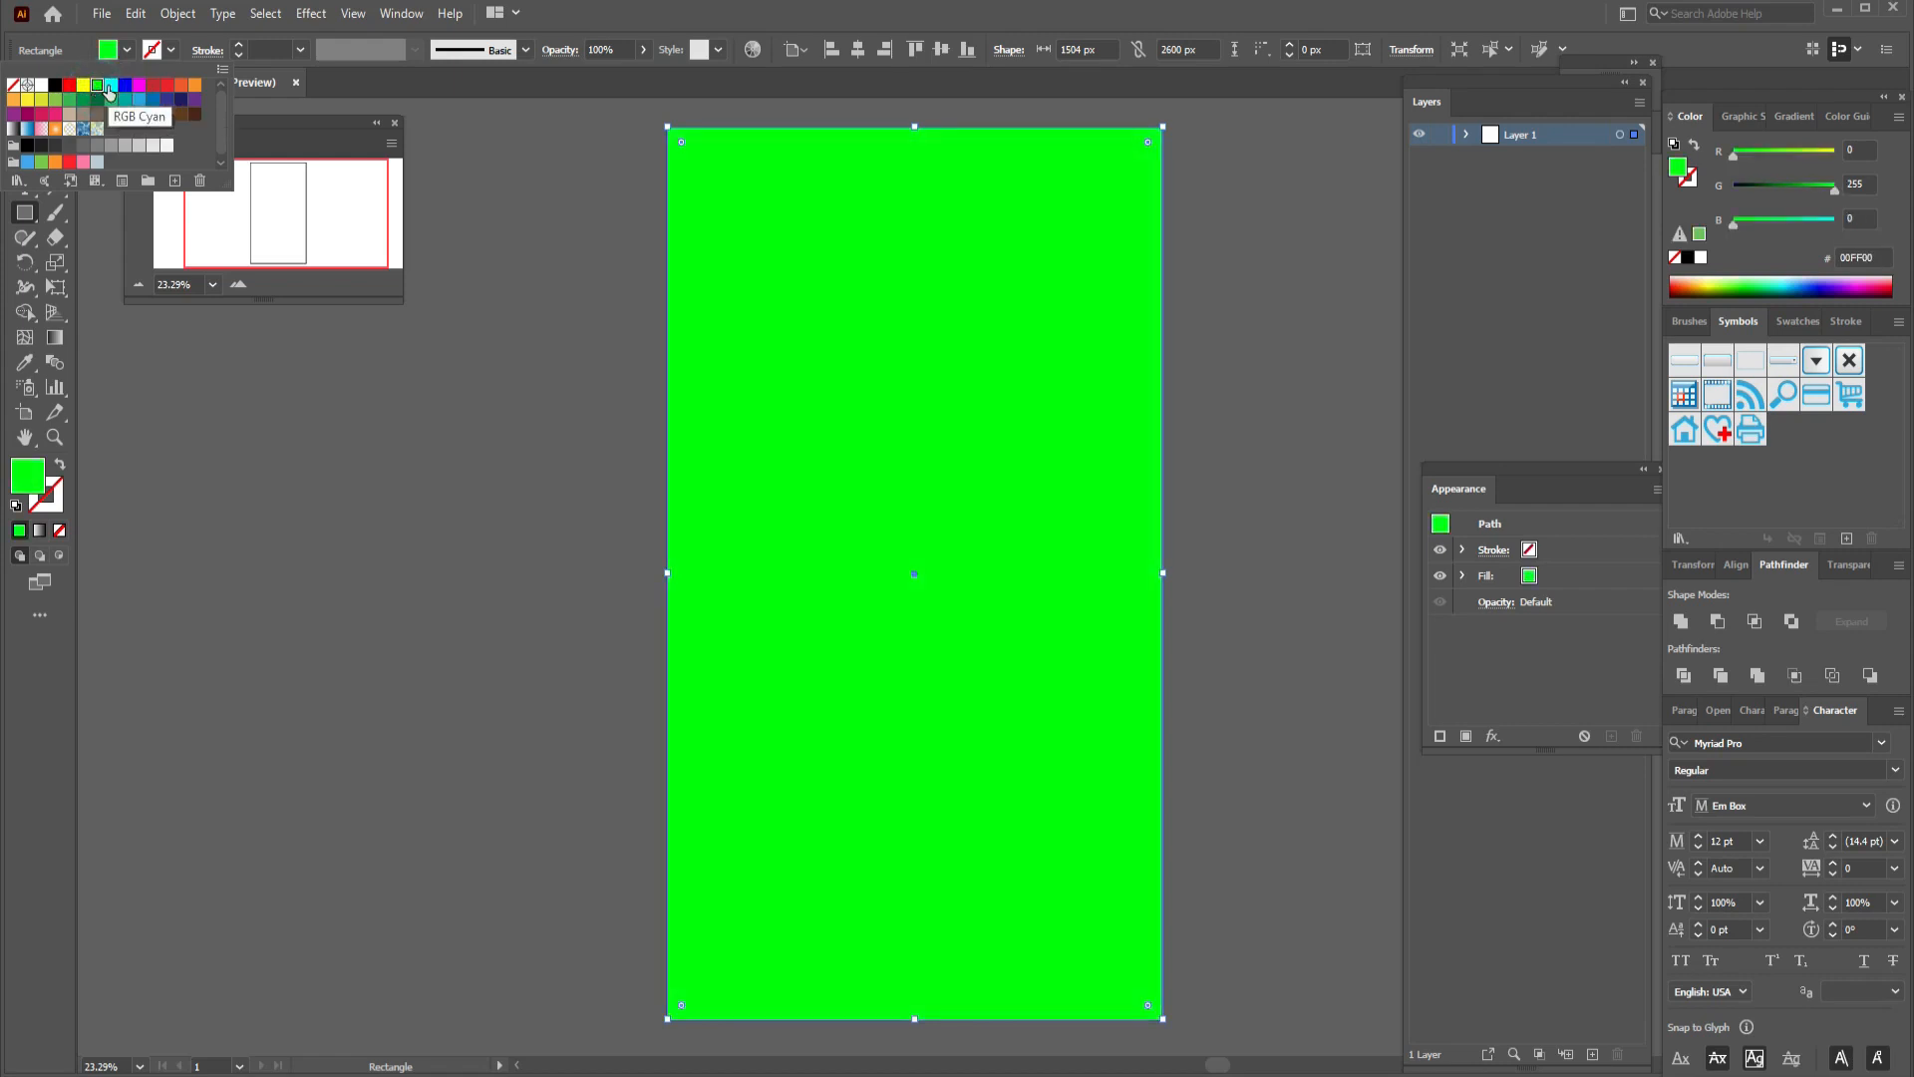
{"action": "left_click", "coordinate": [111, 87]}
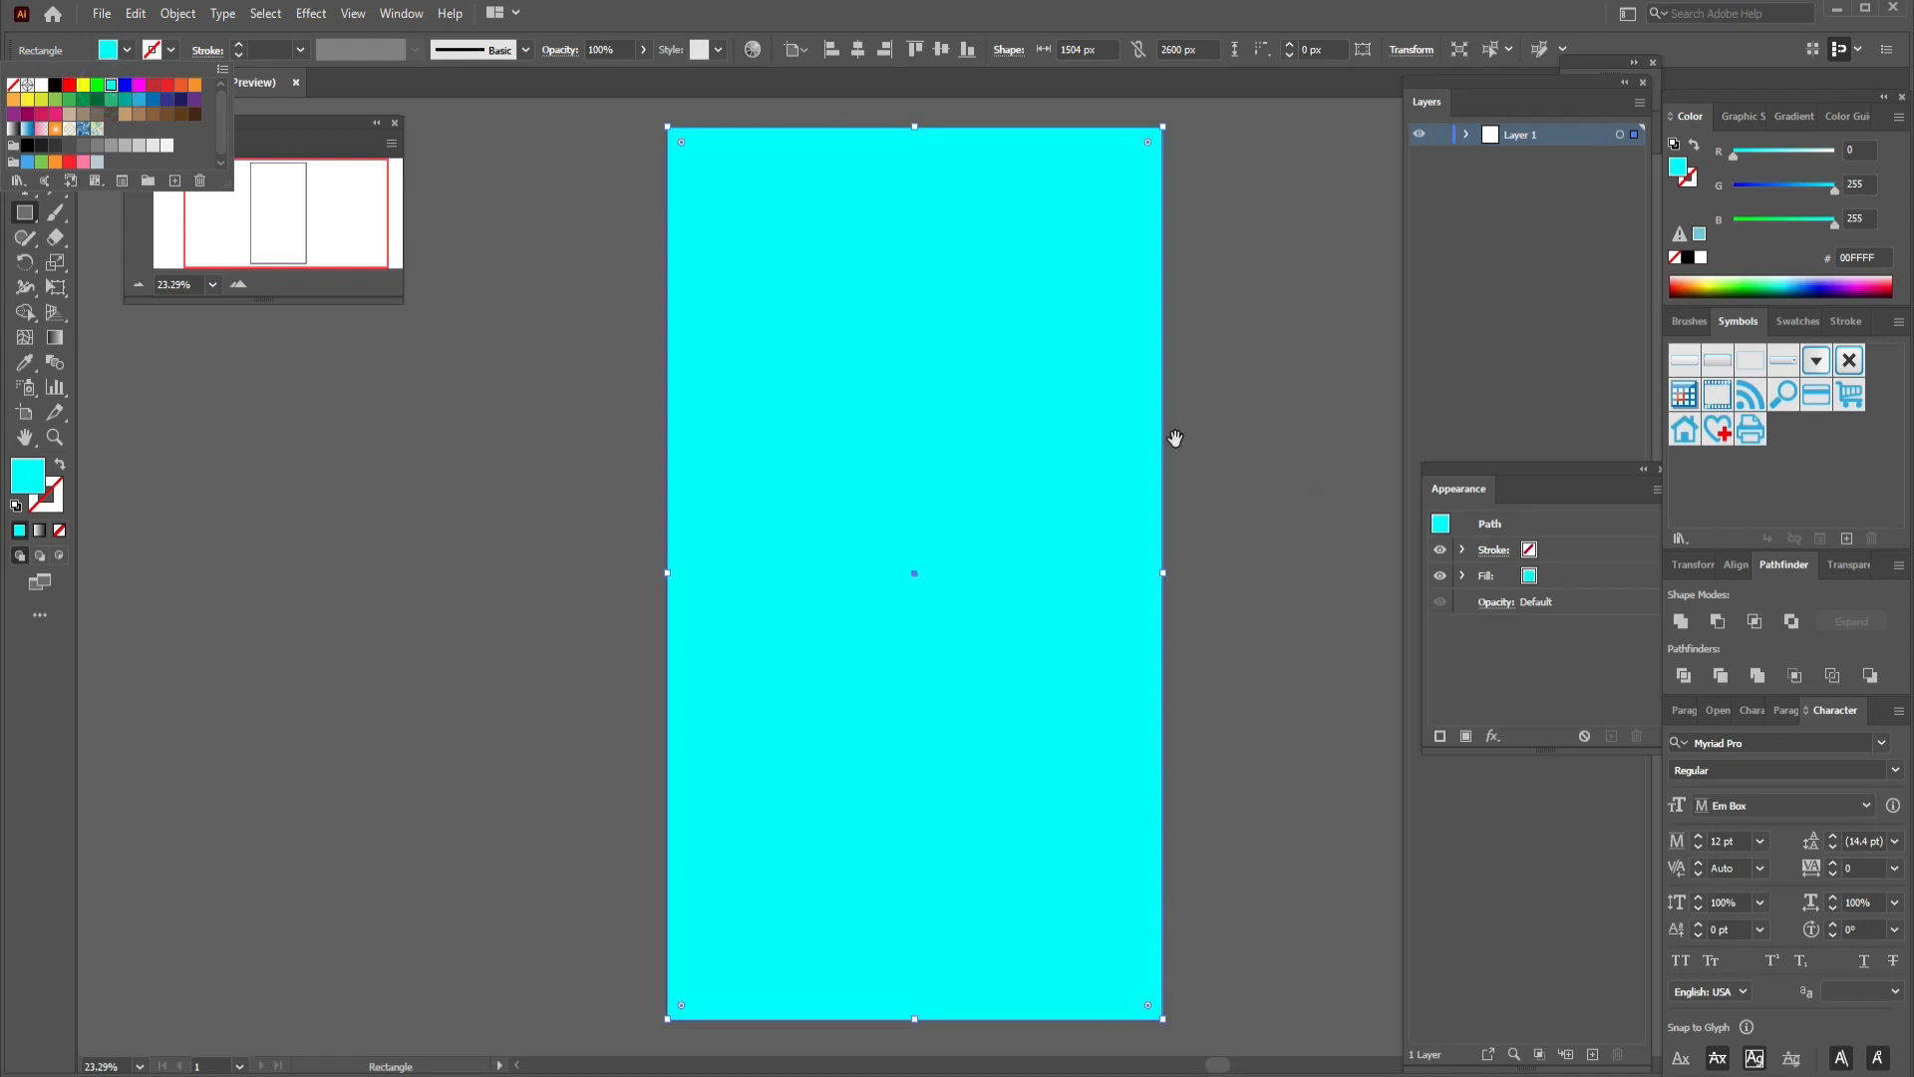
{"action": "left_click", "coordinate": [127, 50]}
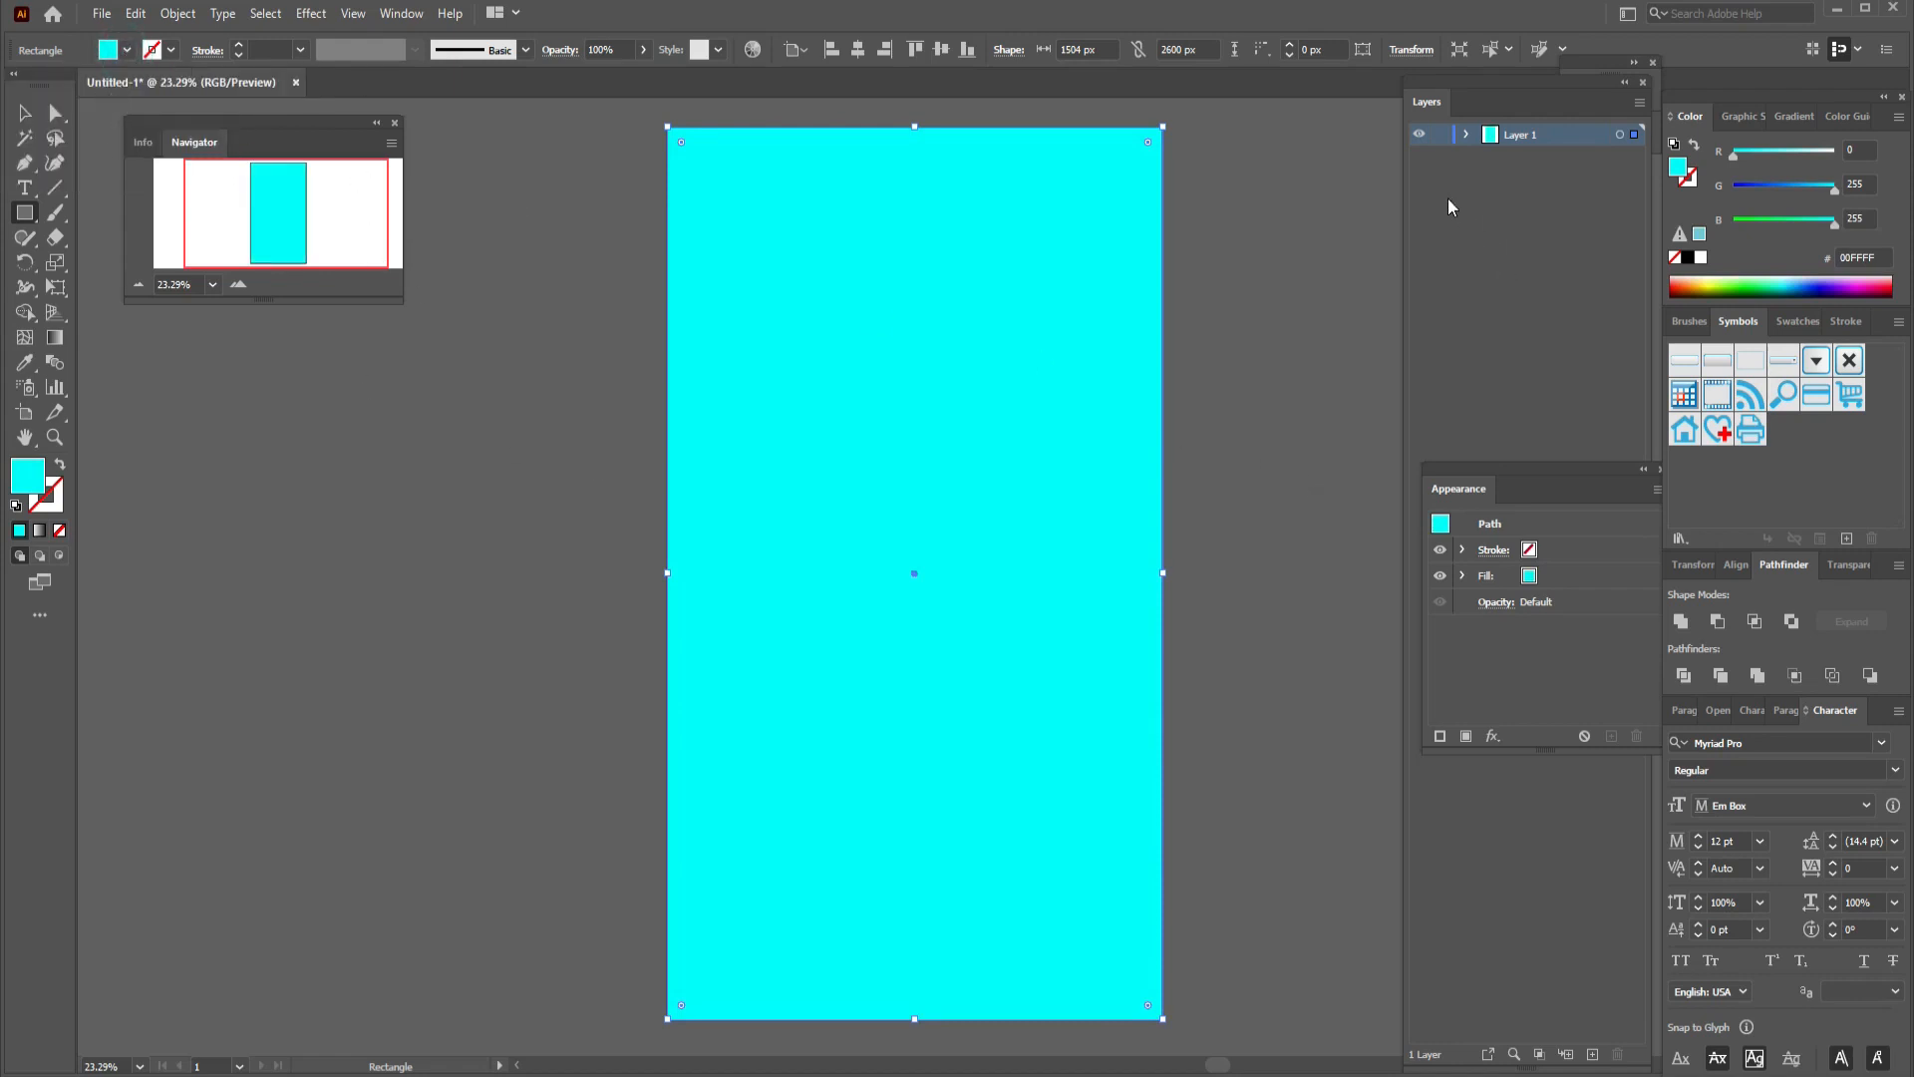
Expand Layer 1 and lock the background rectangle.
{"action": "left_click", "coordinate": [1464, 138]}
{"action": "left_click", "coordinate": [1468, 135]}
{"action": "left_click", "coordinate": [1440, 157]}
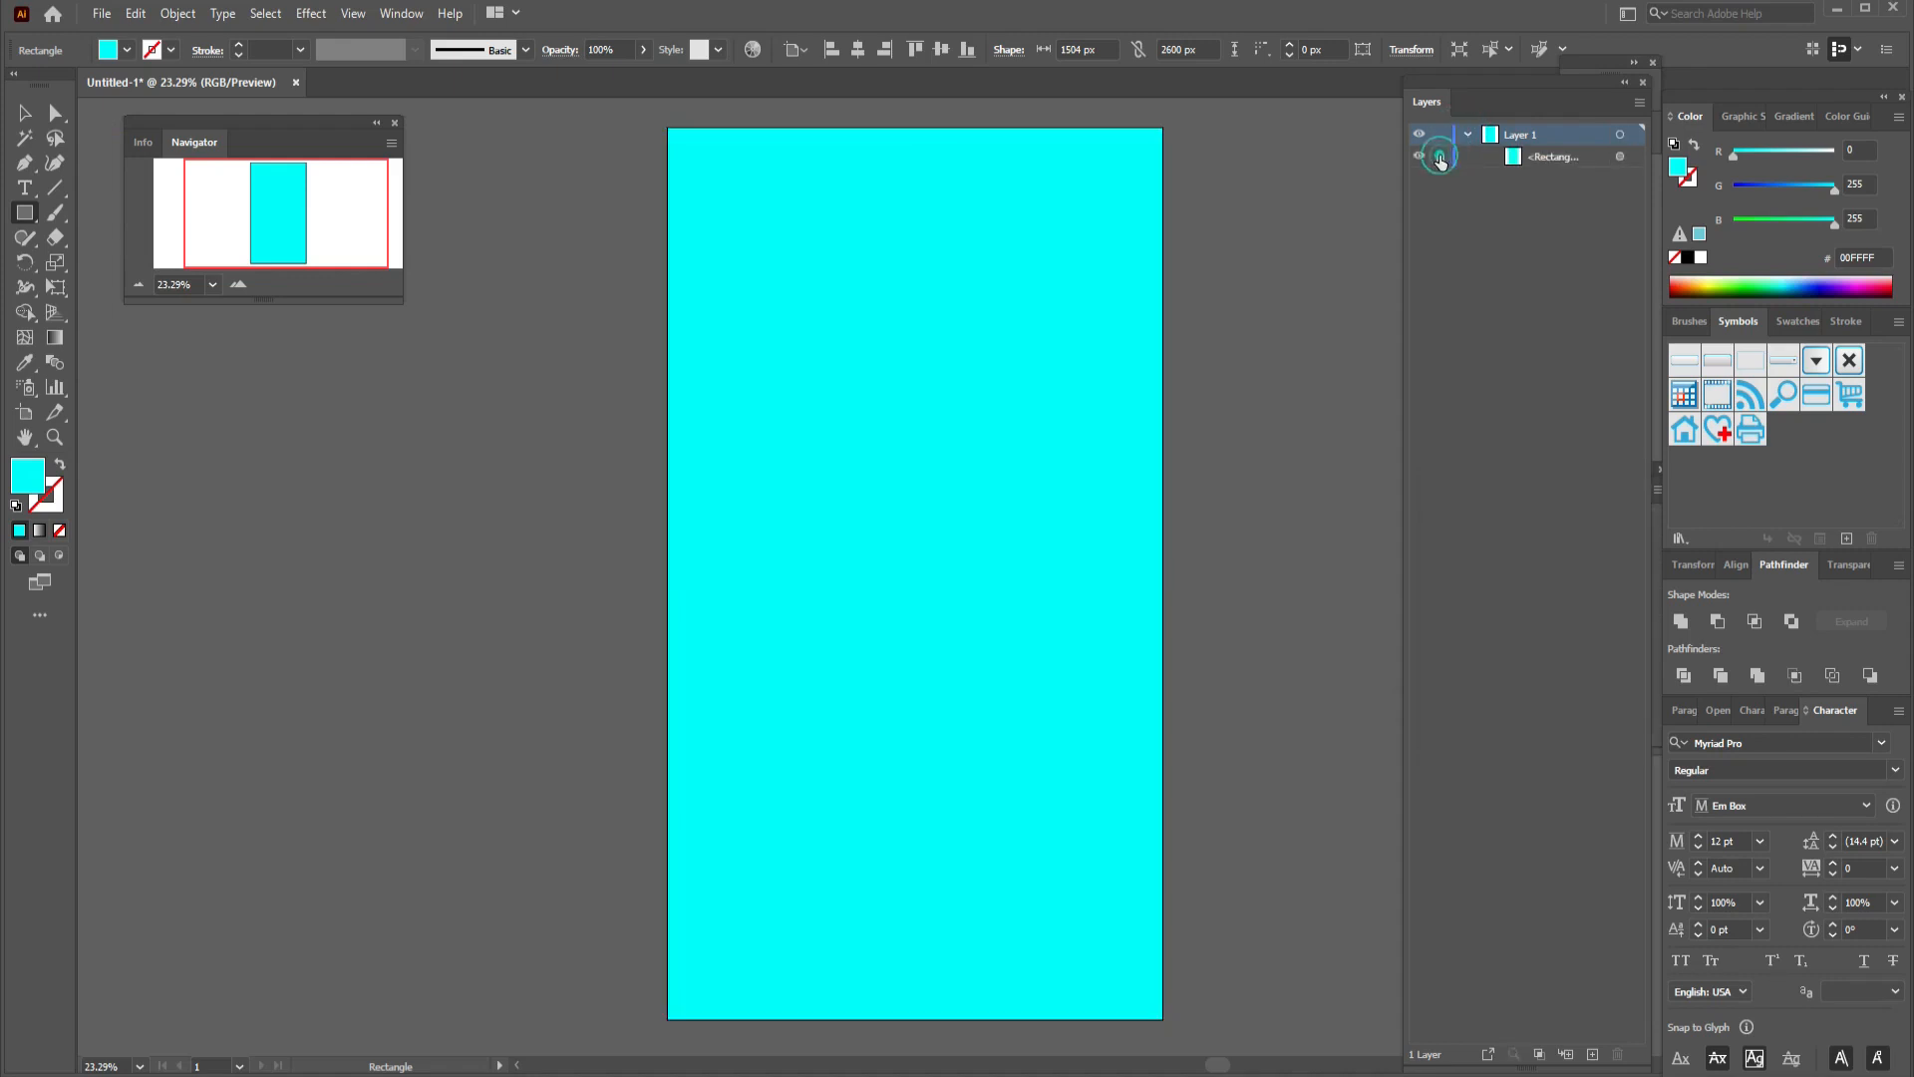
Add the letter D as text left of the artboard's middle and scale it up to about 244 pt.
{"action": "left_click", "coordinate": [29, 193]}
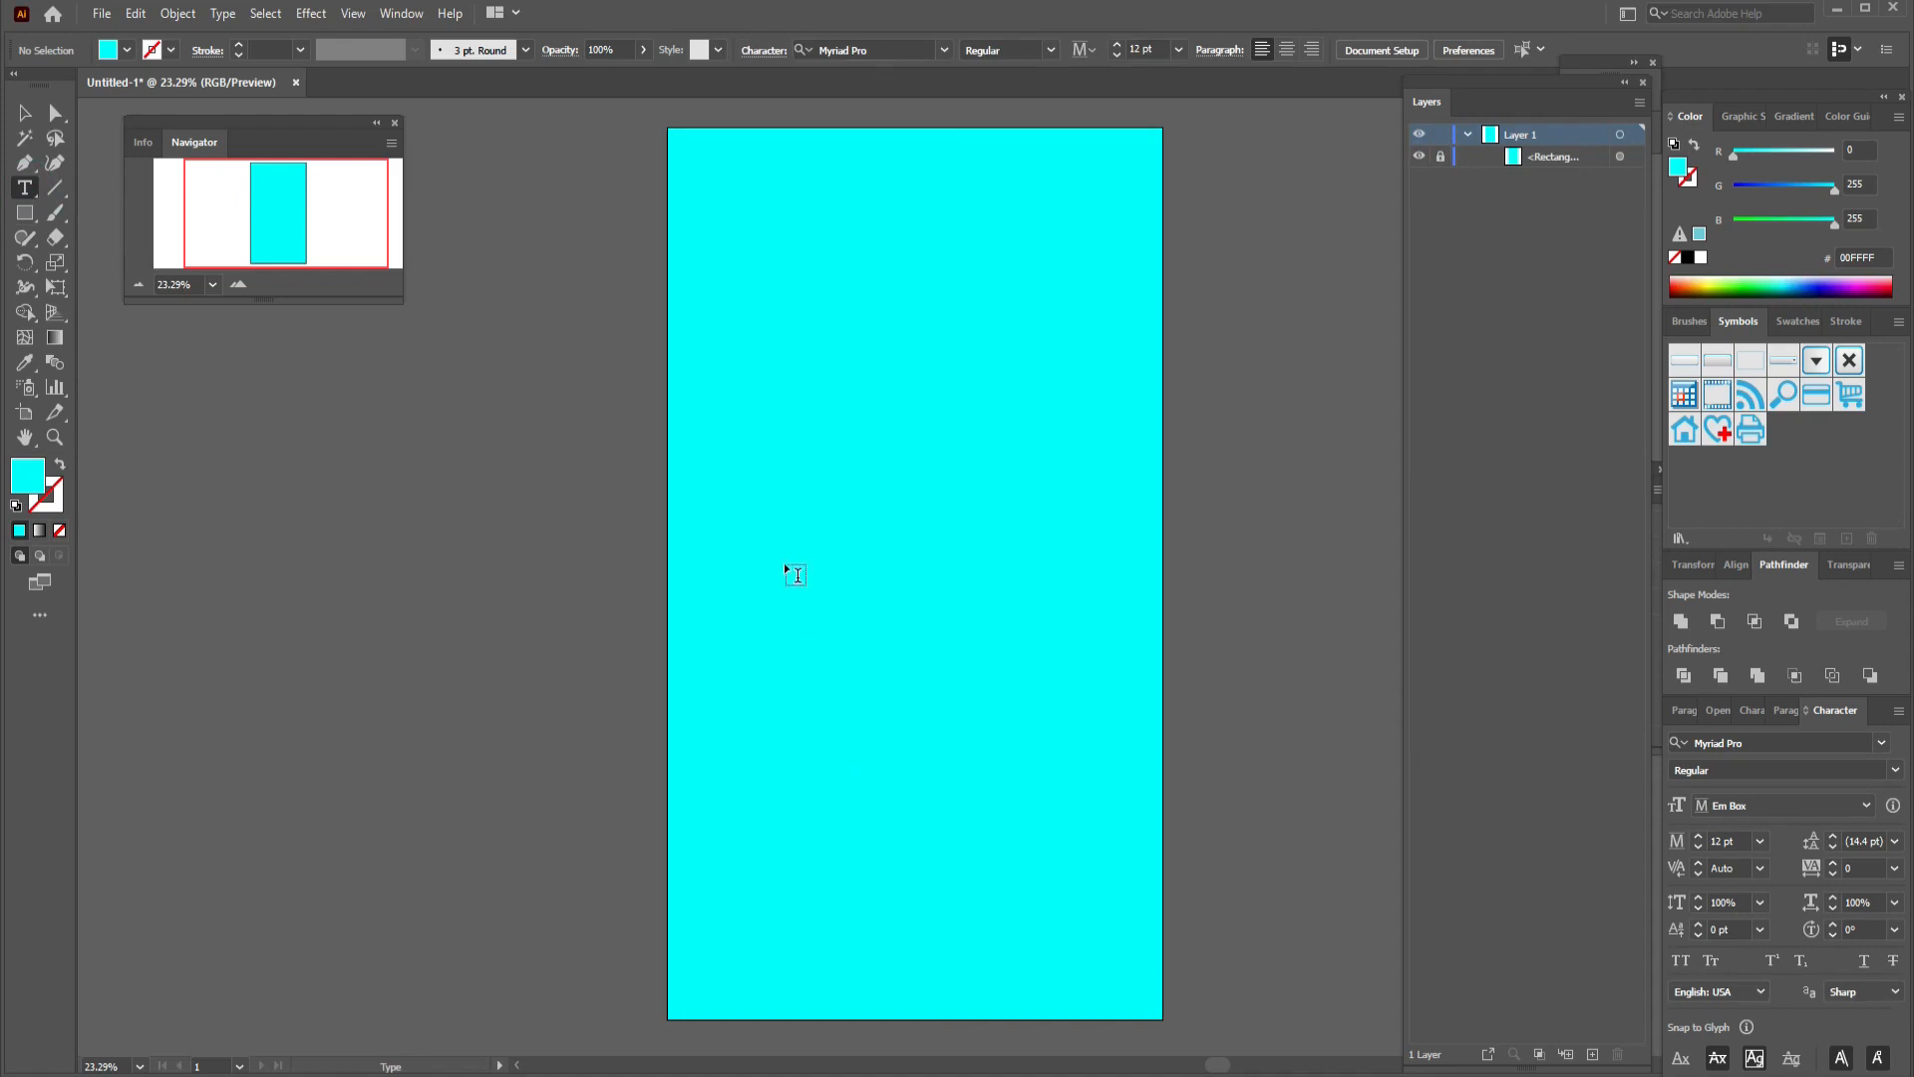
{"action": "left_click", "coordinate": [784, 565]}
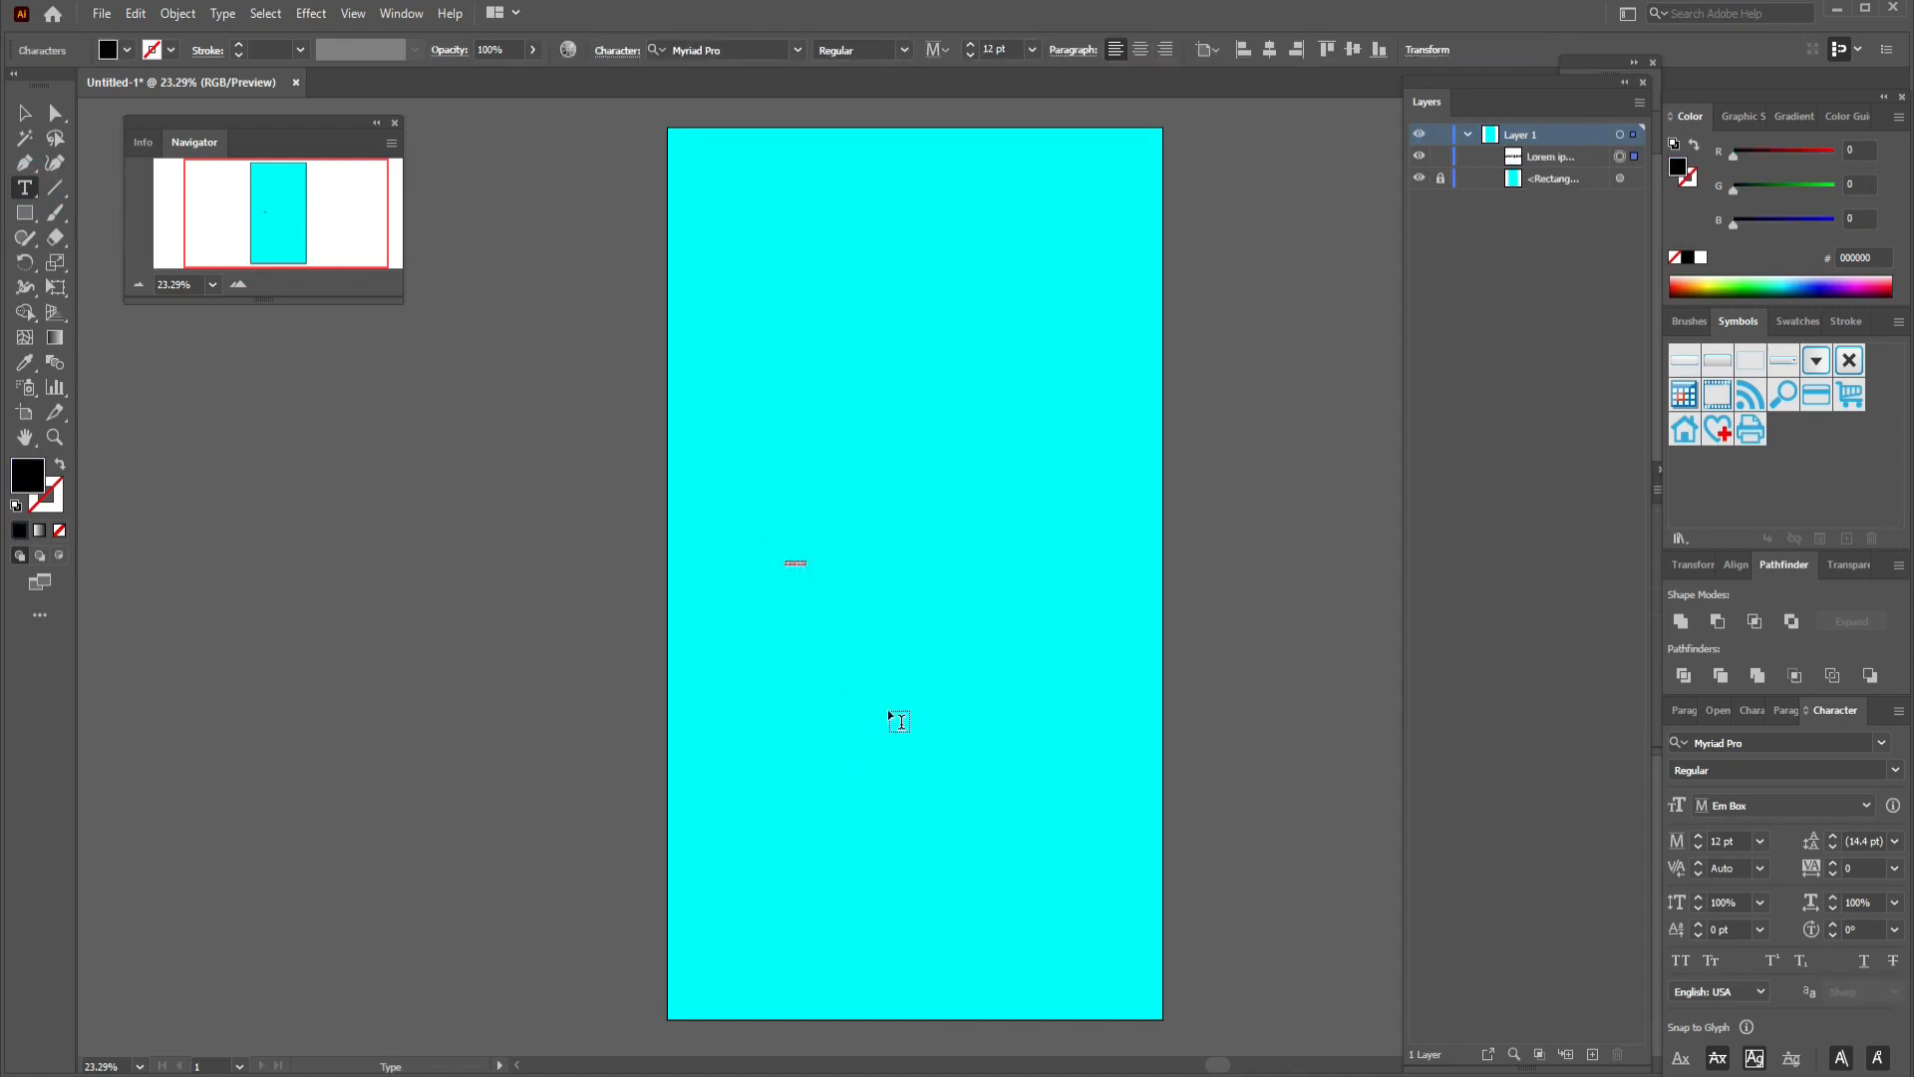
{"action": "type", "text": "D"}
{"action": "left_click", "coordinate": [32, 118]}
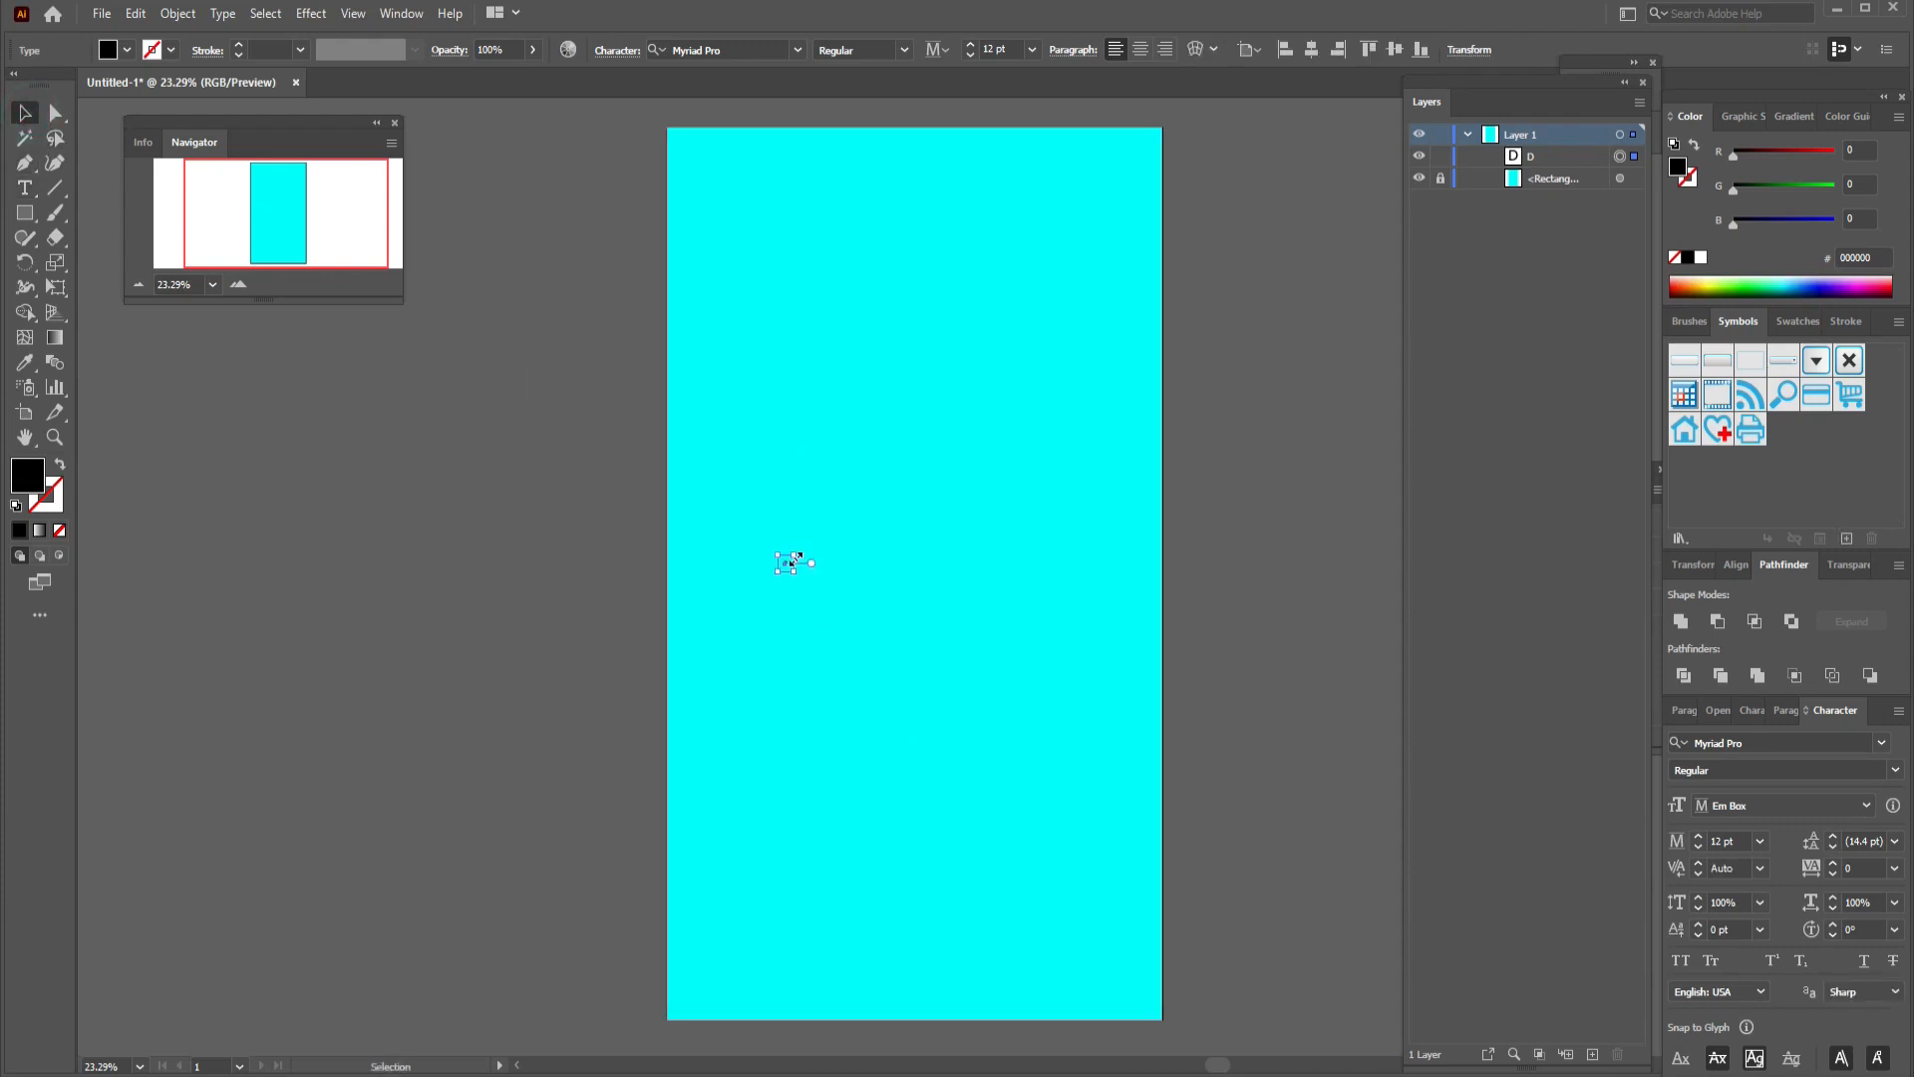
{"action": "left_click_drag", "start_coordinate": [798, 556], "coordinate": [947, 363]}
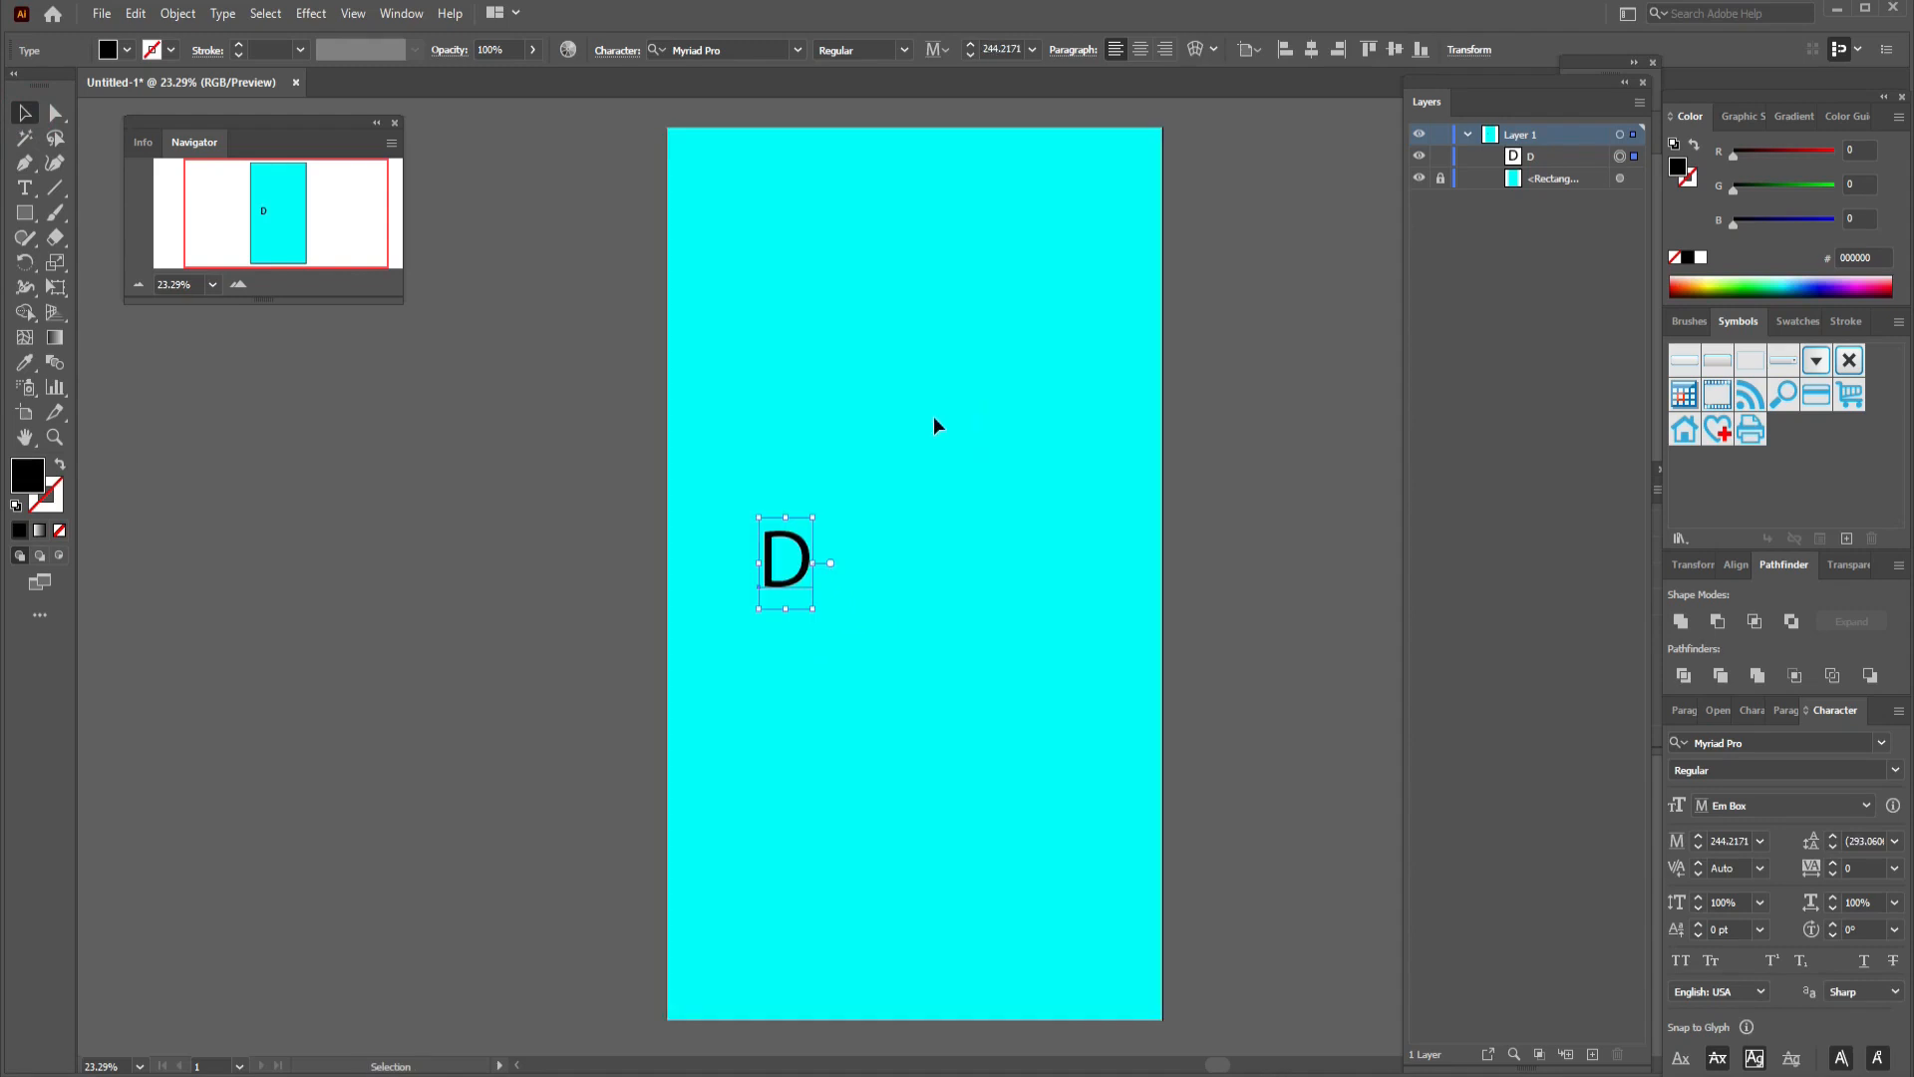
Set the font of the letter D to Fonarto.
{"action": "left_click", "coordinate": [734, 48]}
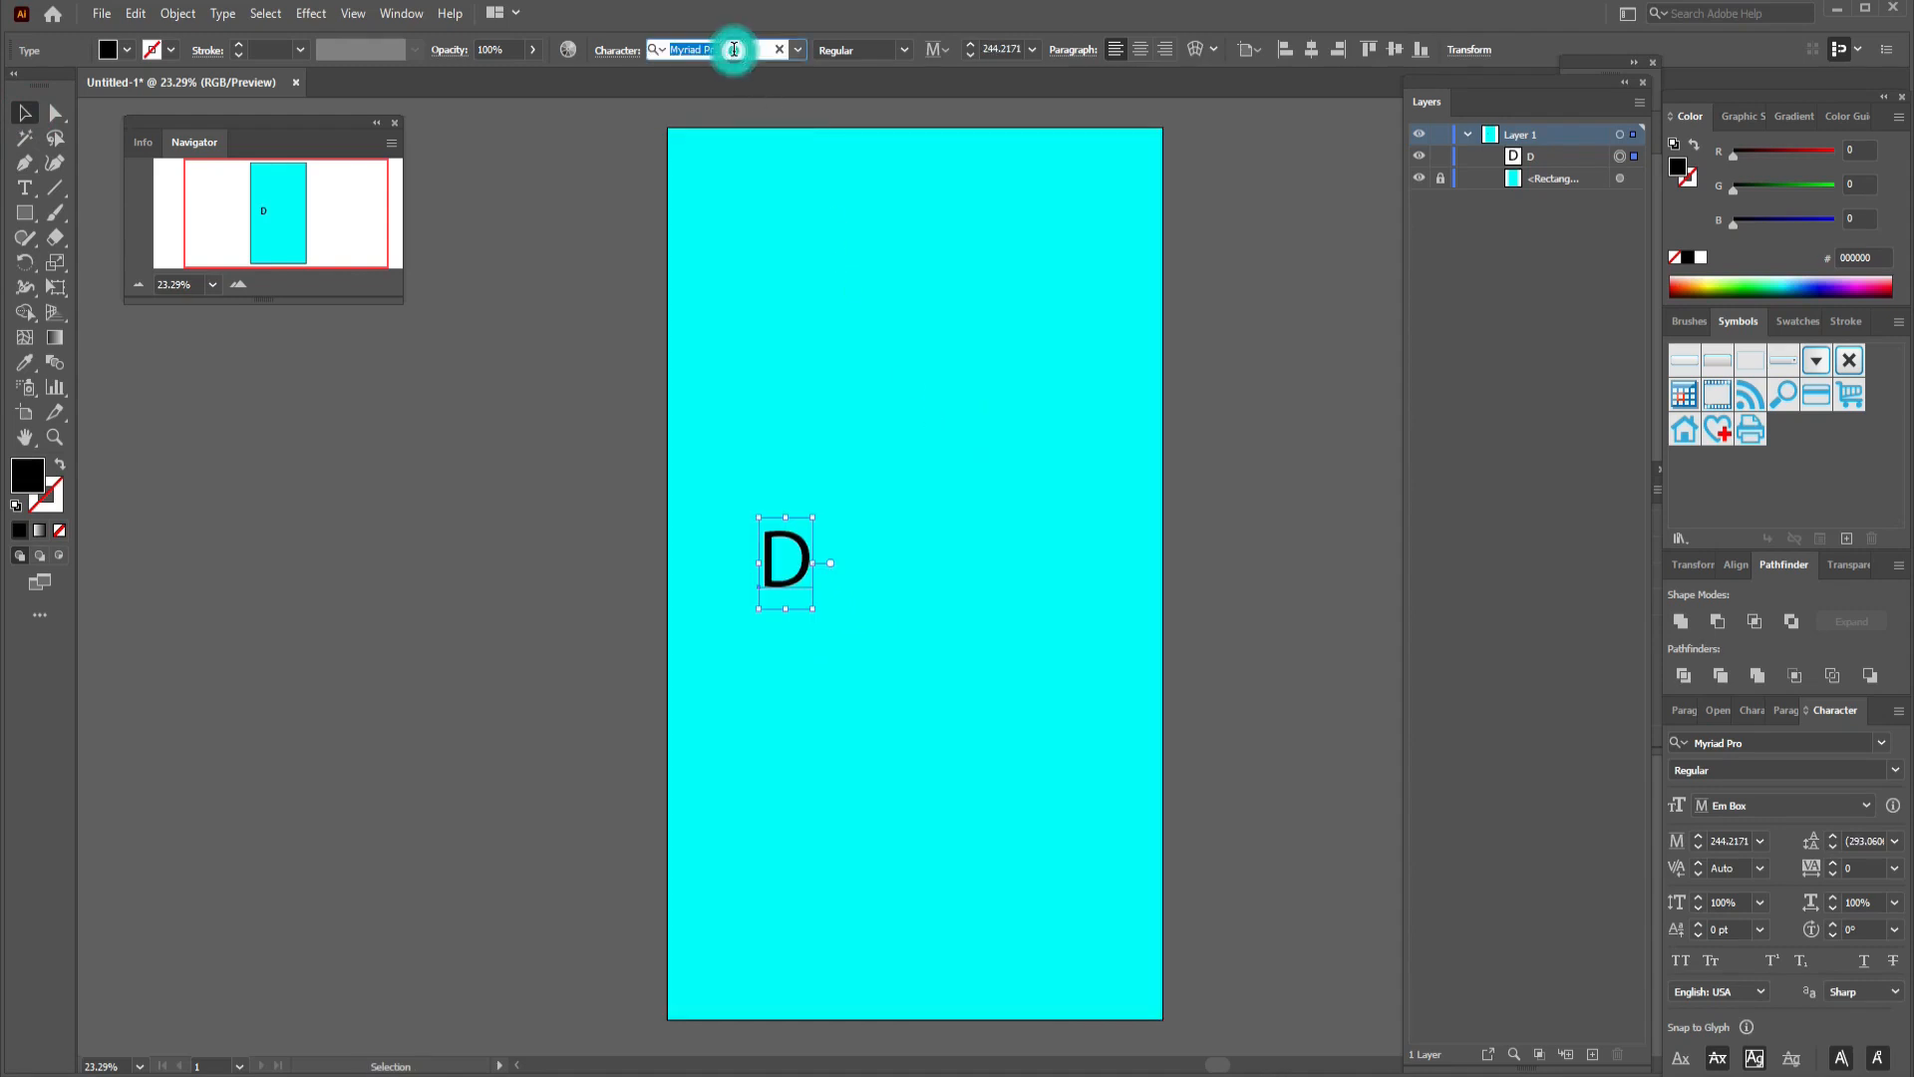
{"action": "type", "text": "Fo"}
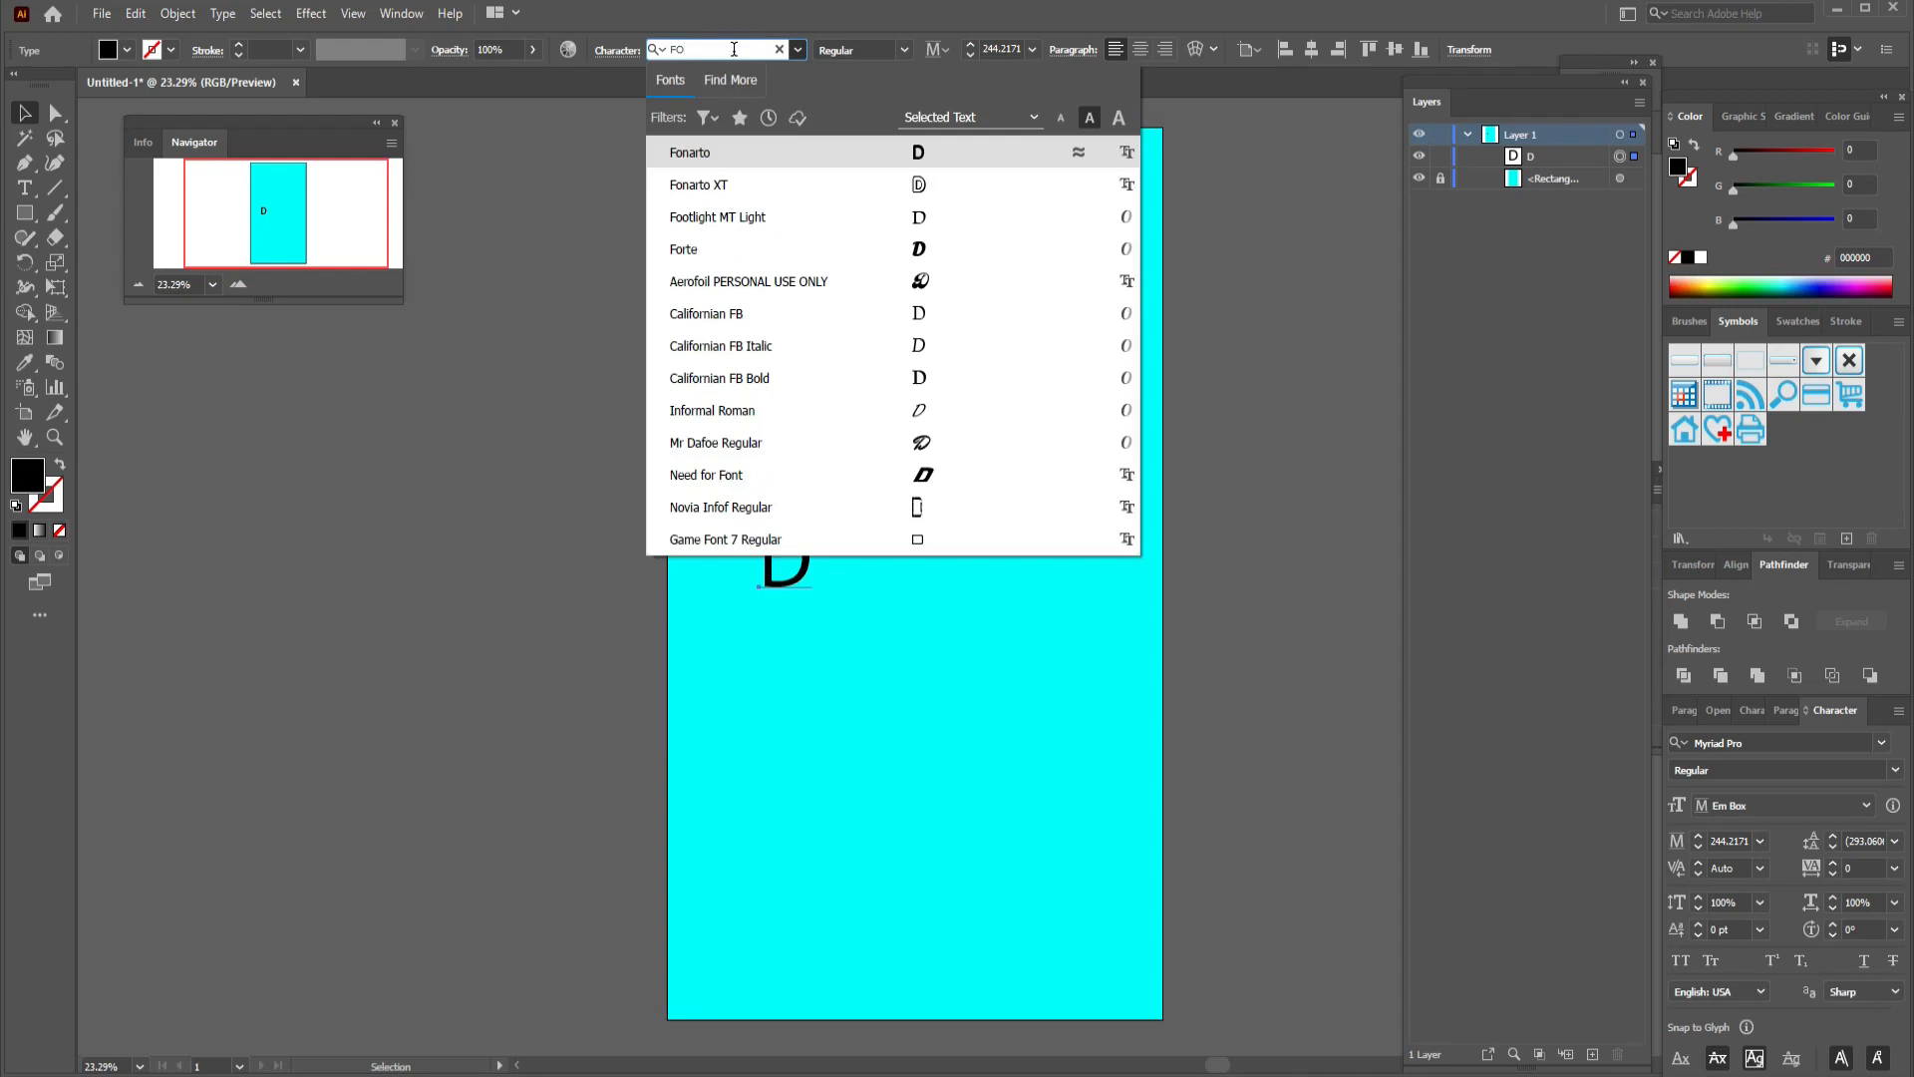
{"action": "left_click", "coordinate": [754, 159]}
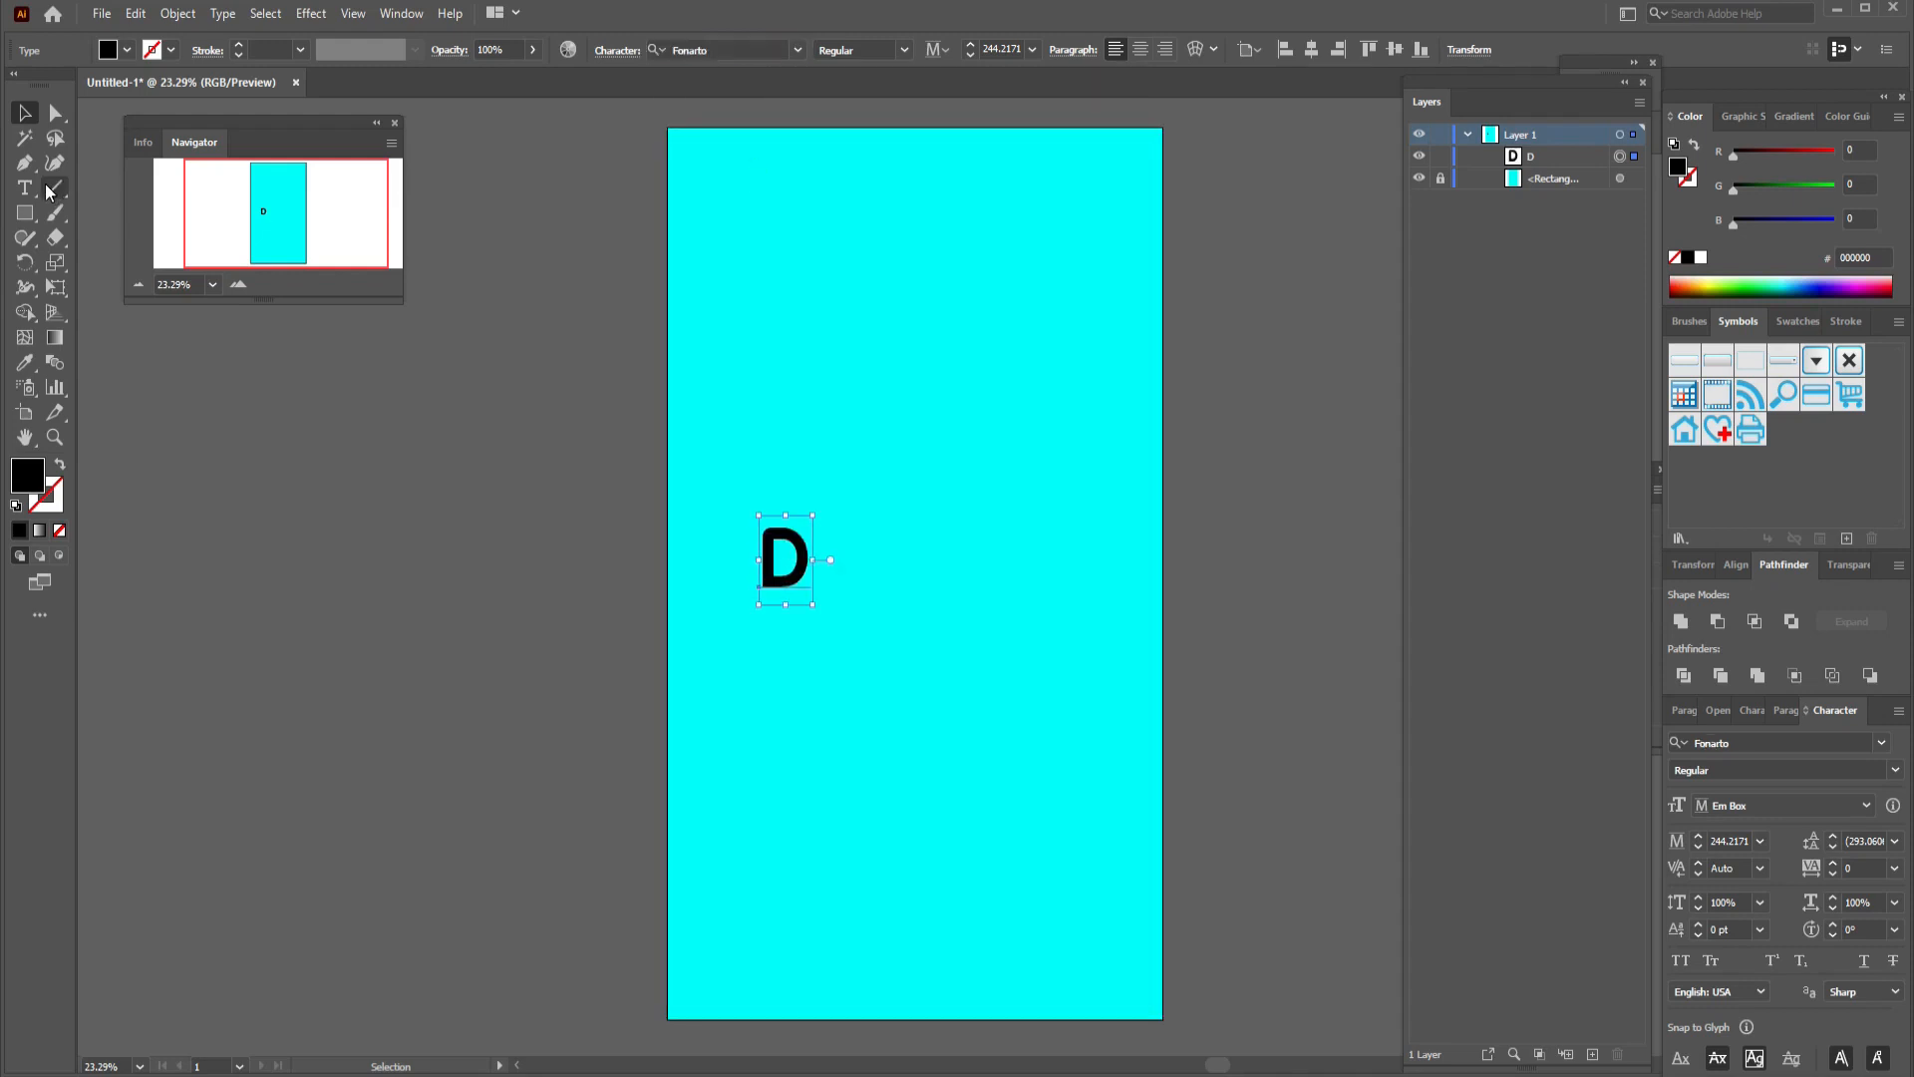
Duplicate the letter D twice to its right to make a row of three evenly spaced letters.
{"action": "left_click", "coordinate": [29, 110]}
{"action": "left_click_drag", "start_coordinate": [806, 561], "coordinate": [894, 560]}
{"action": "key", "text": "ctrl+d"}
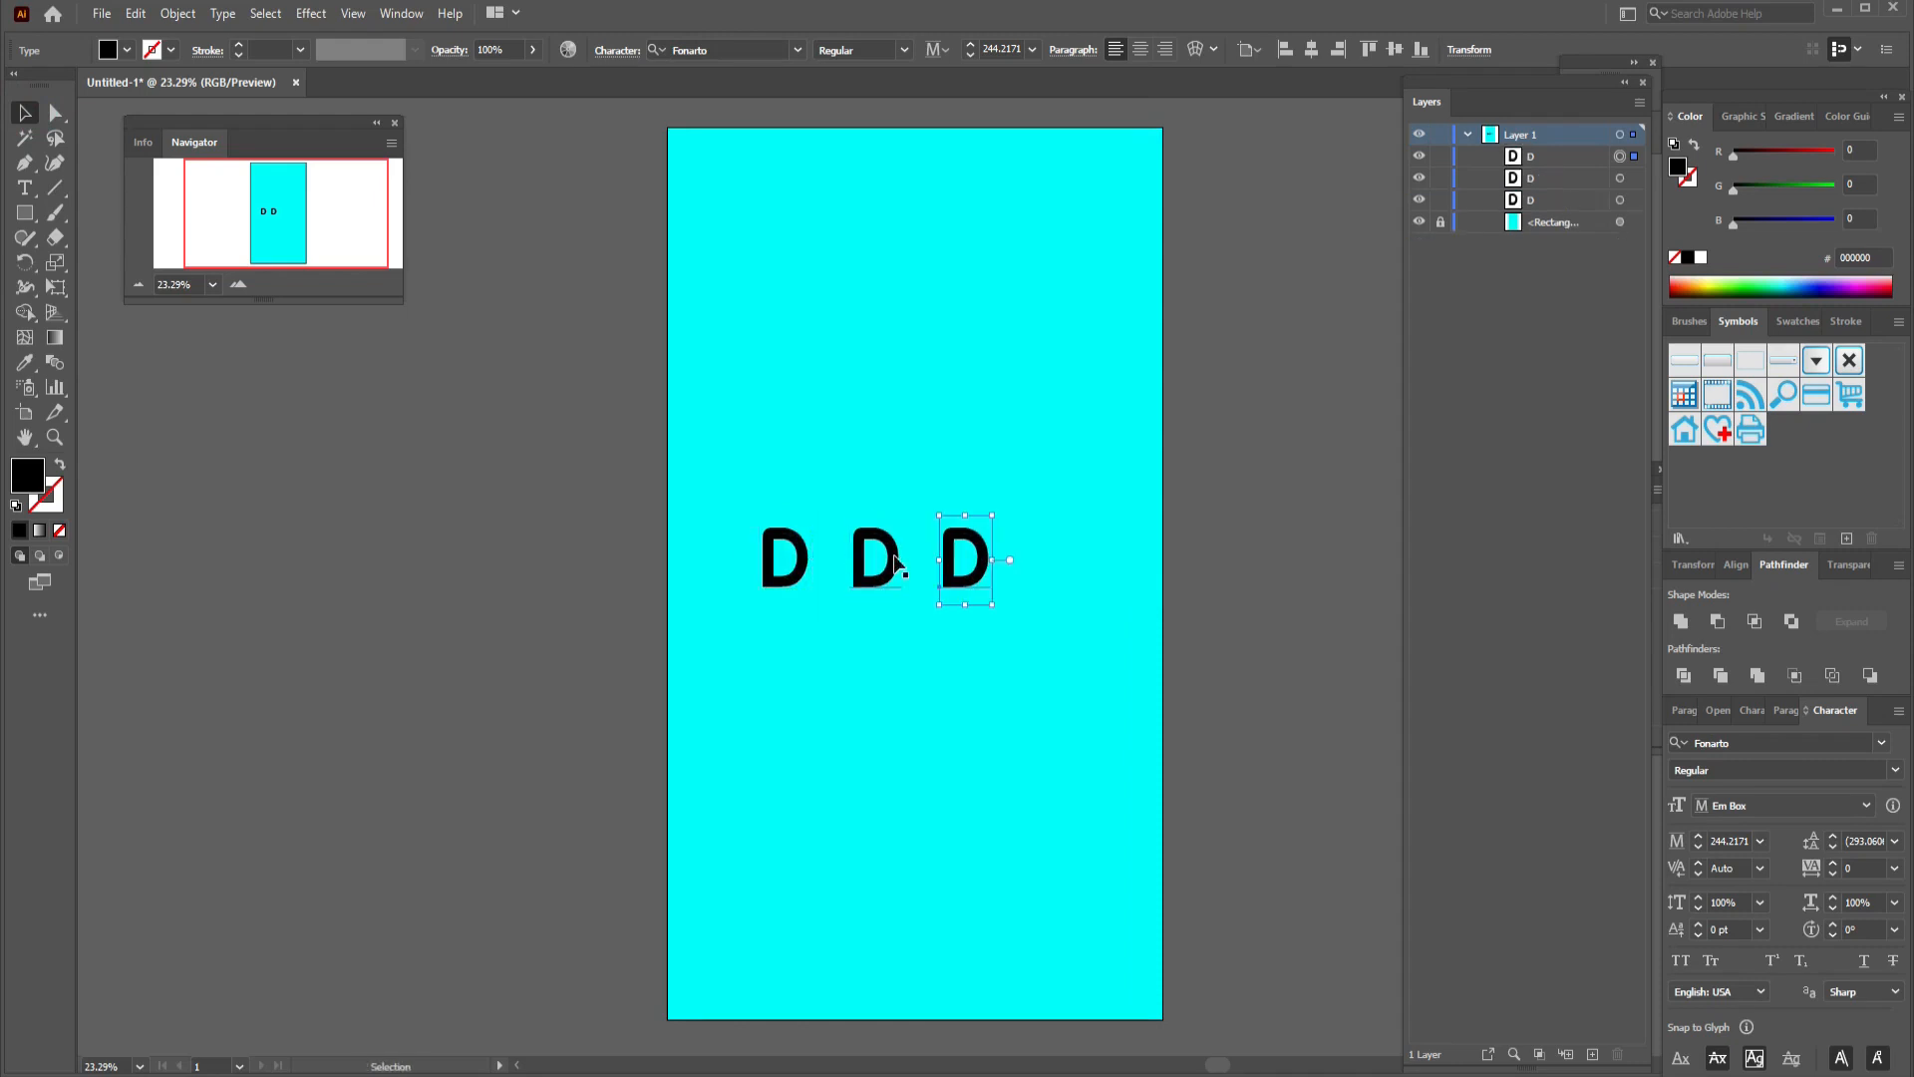
Change the middle letter of the row to E and the right-hand letter to O.
{"action": "left_click", "coordinate": [26, 190]}
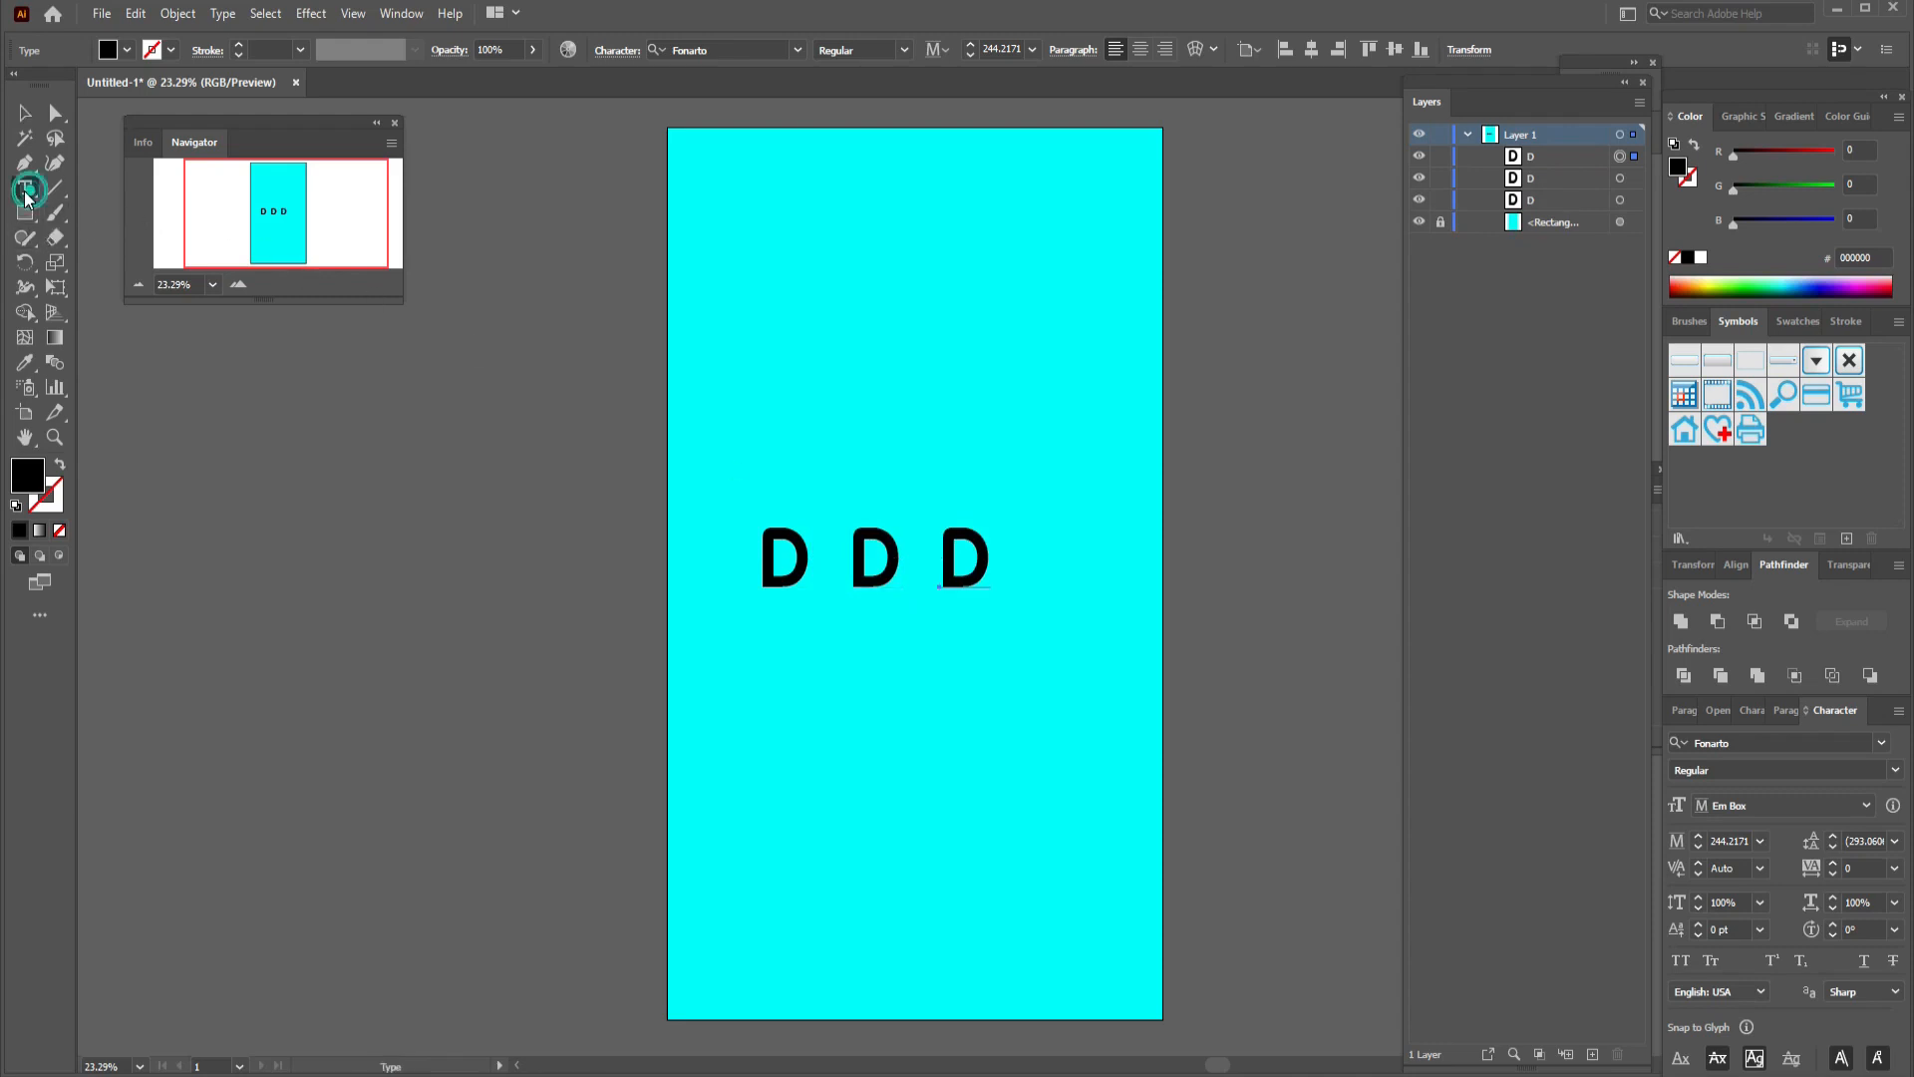
{"action": "double_click", "coordinate": [858, 557]}
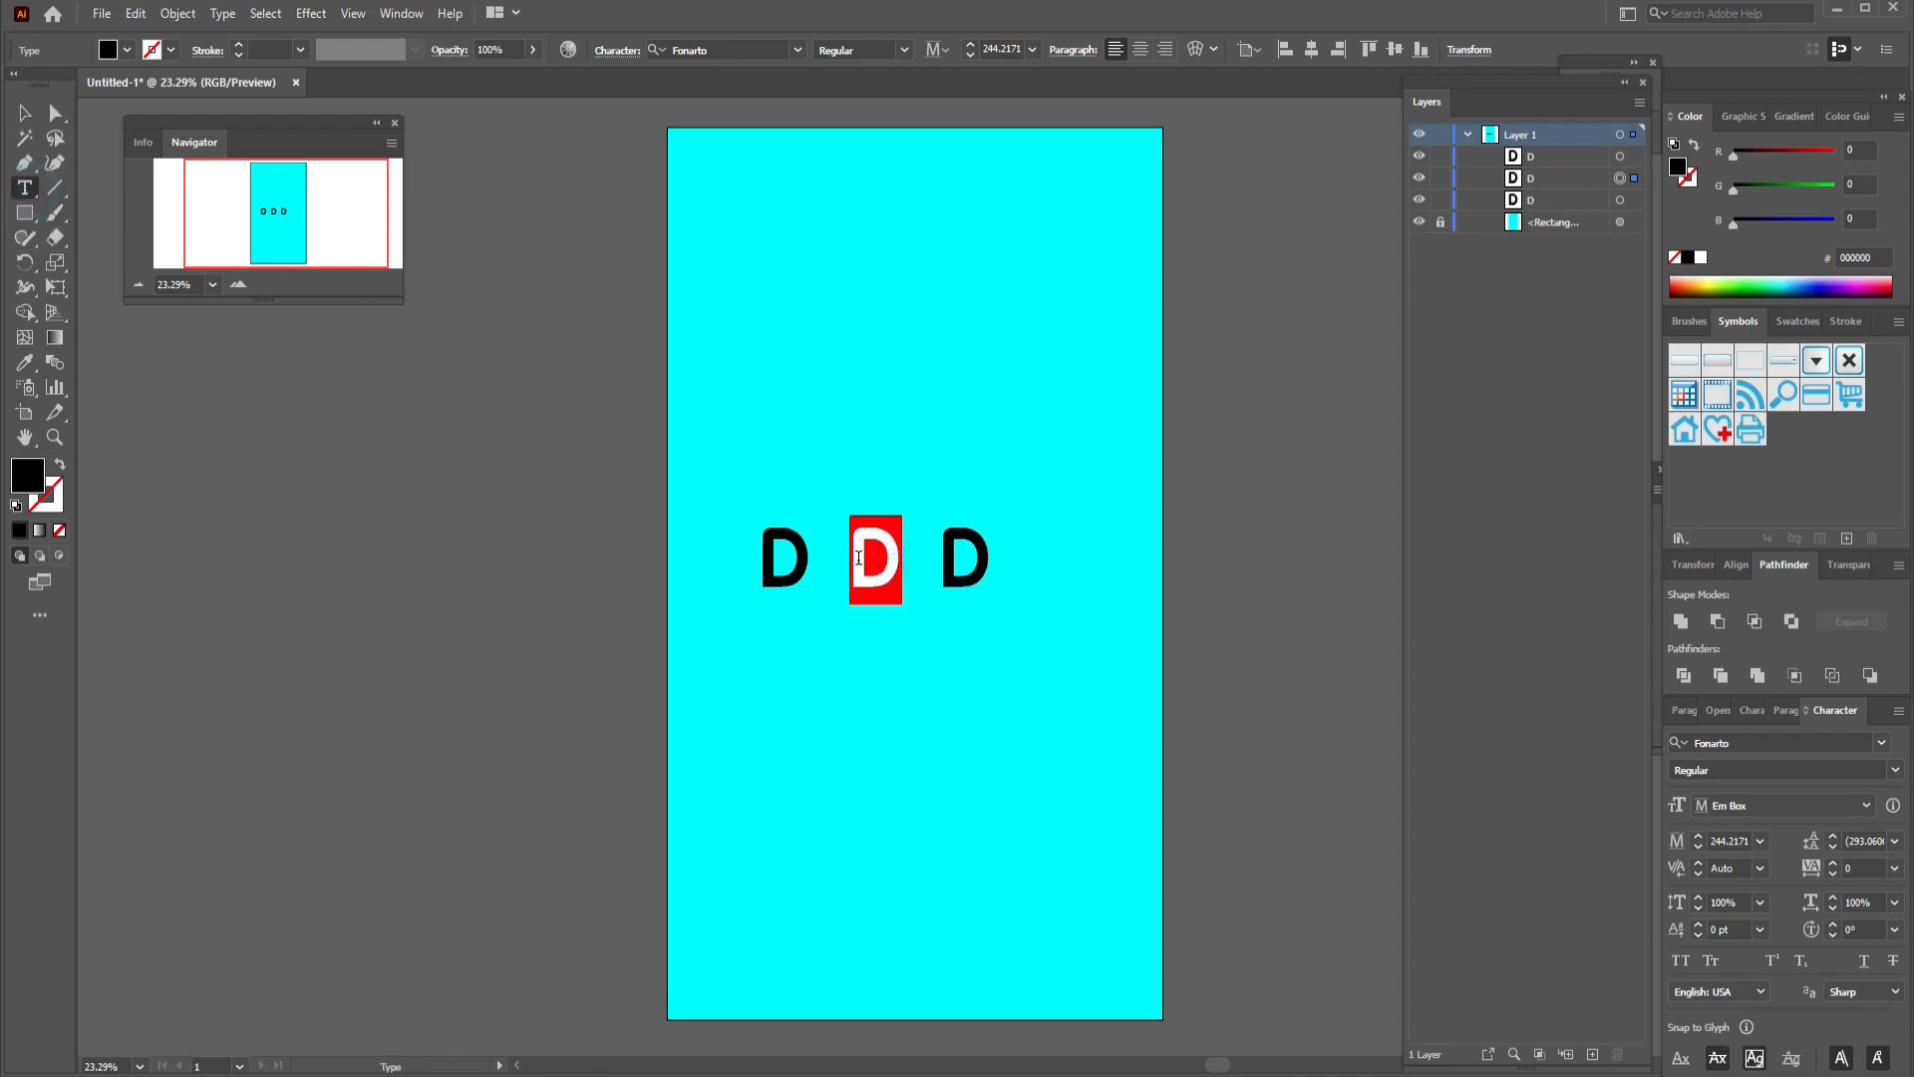
{"action": "type", "text": "E"}
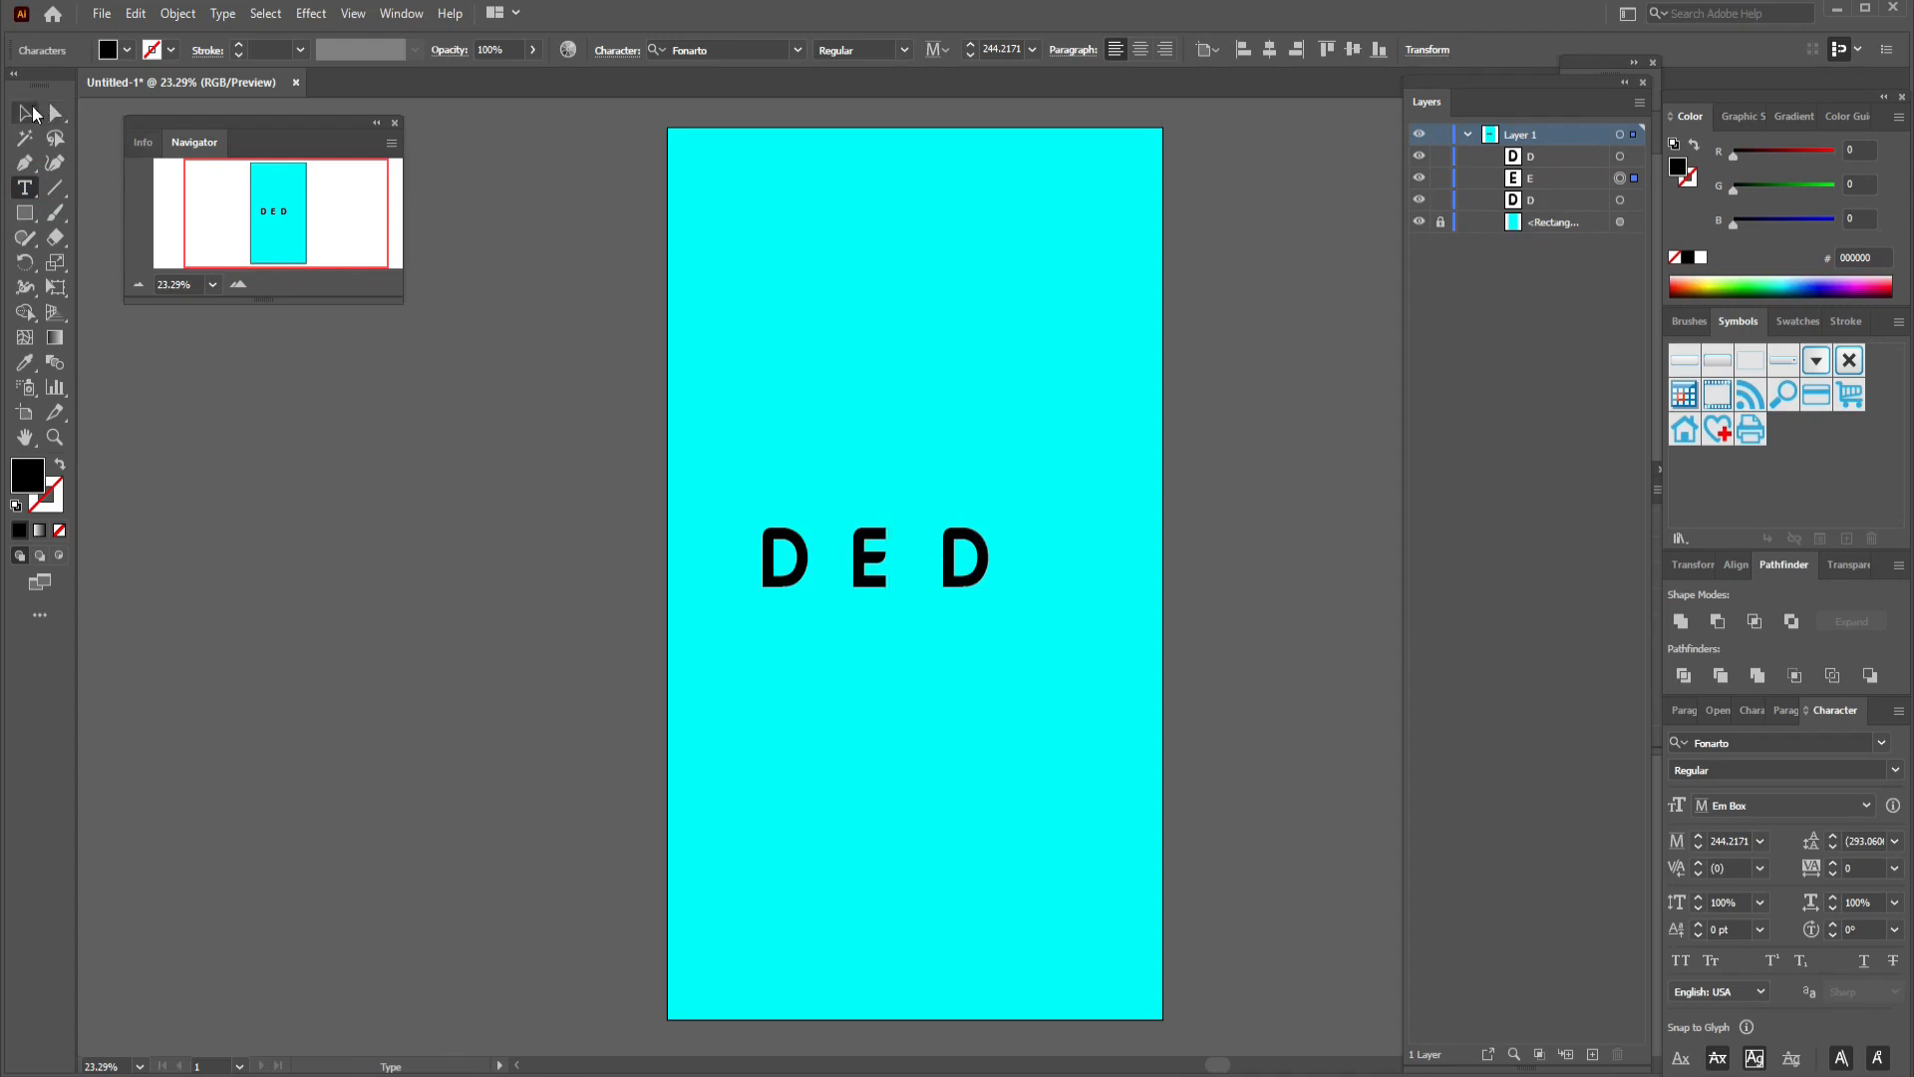
{"action": "left_click", "coordinate": [32, 113]}
{"action": "left_click_drag", "start_coordinate": [990, 553], "coordinate": [986, 557]}
{"action": "key", "text": "t"}
{"action": "double_click", "coordinate": [986, 557]}
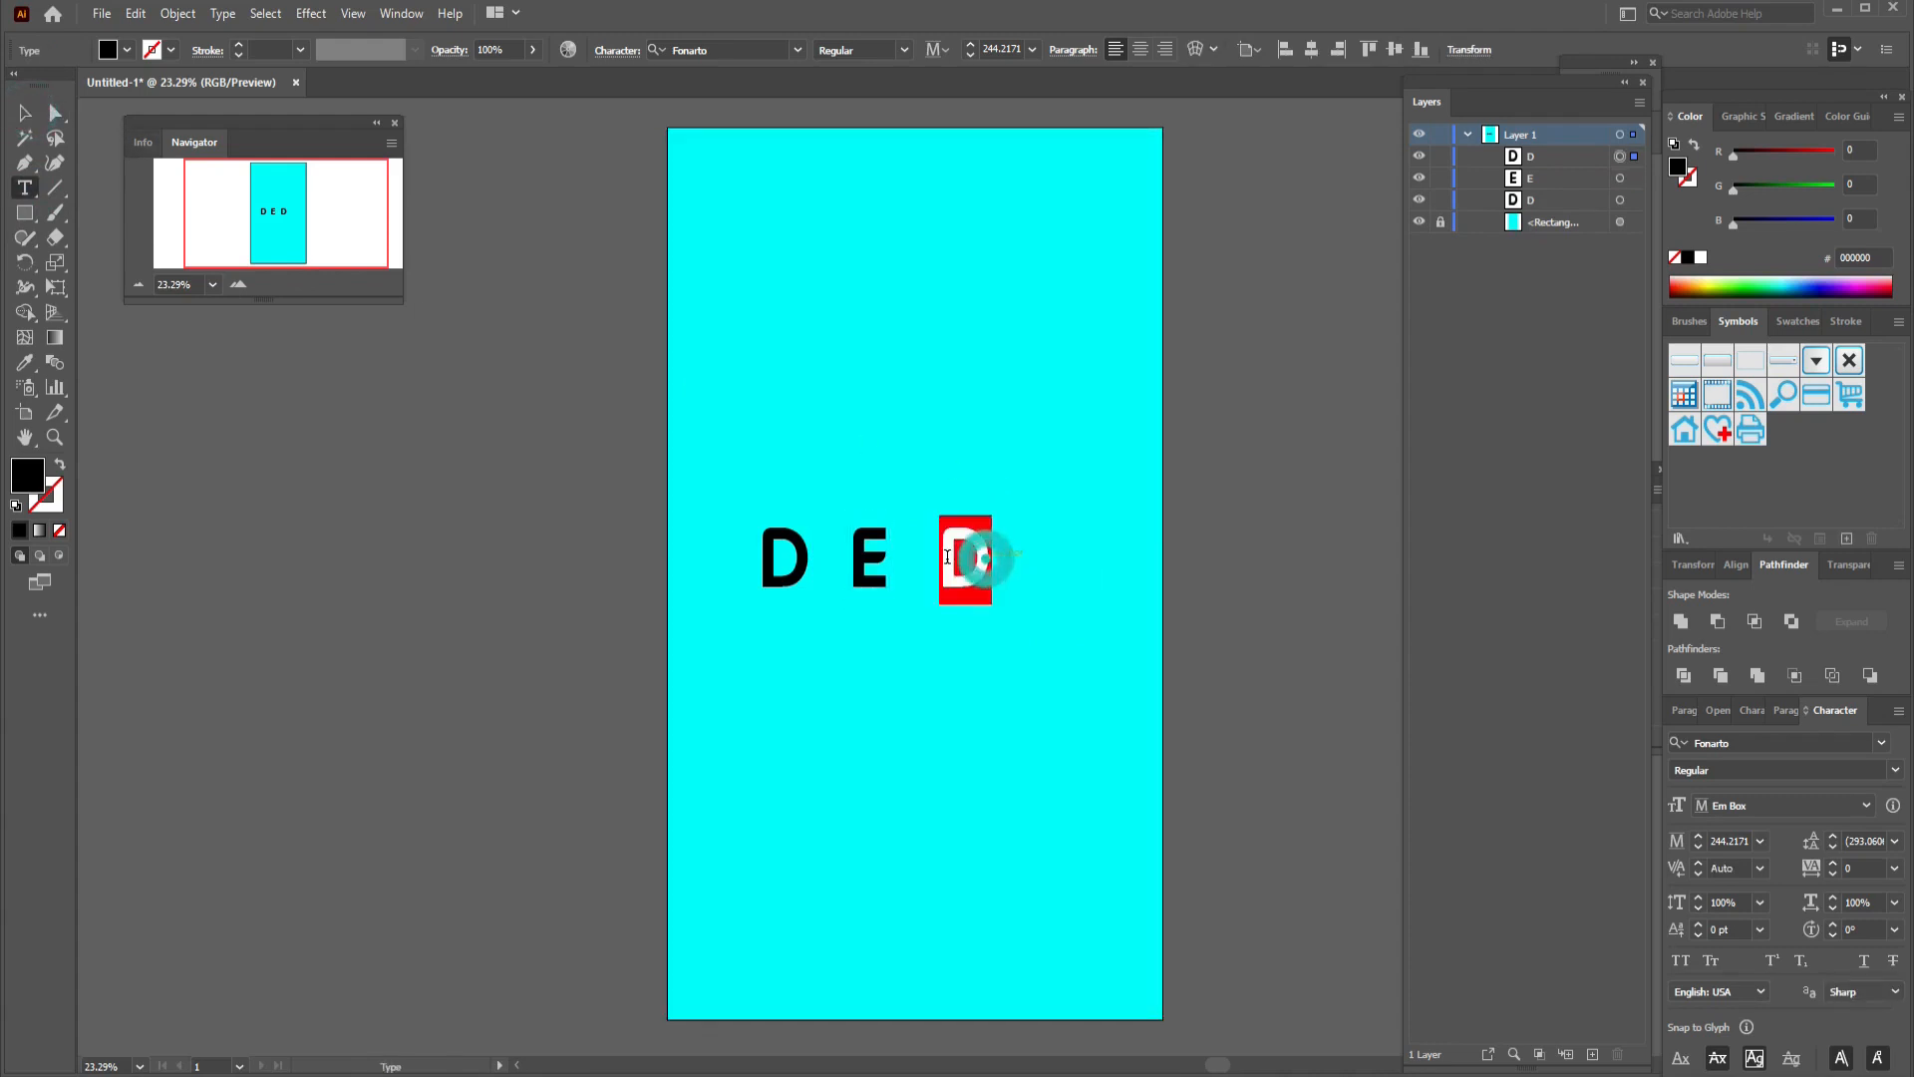
{"action": "type", "text": "O"}
{"action": "left_click", "coordinate": [22, 114]}
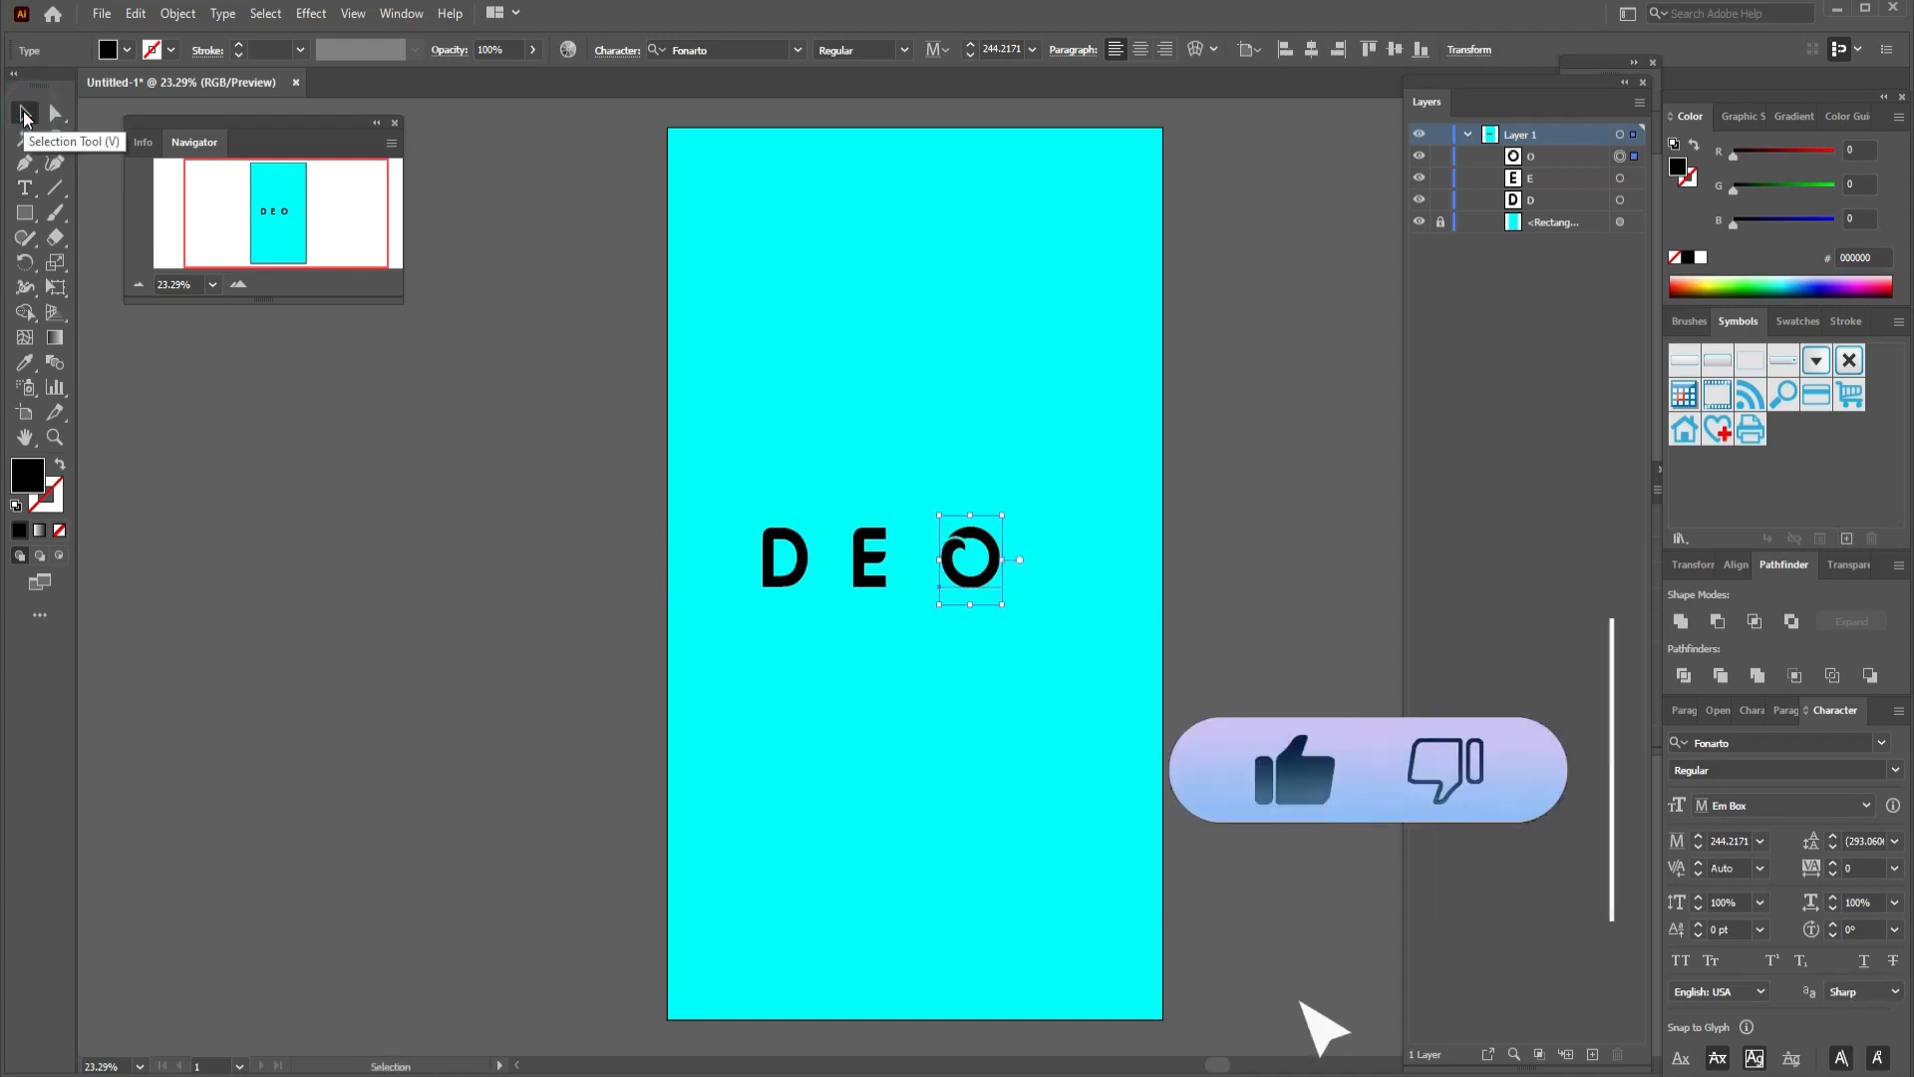
{"action": "left_click", "coordinate": [959, 698]}
Start a Pen path above the letter D going about 254 px left and 273 px up, with a black stroke and no fill.
{"action": "left_click", "coordinate": [23, 163]}
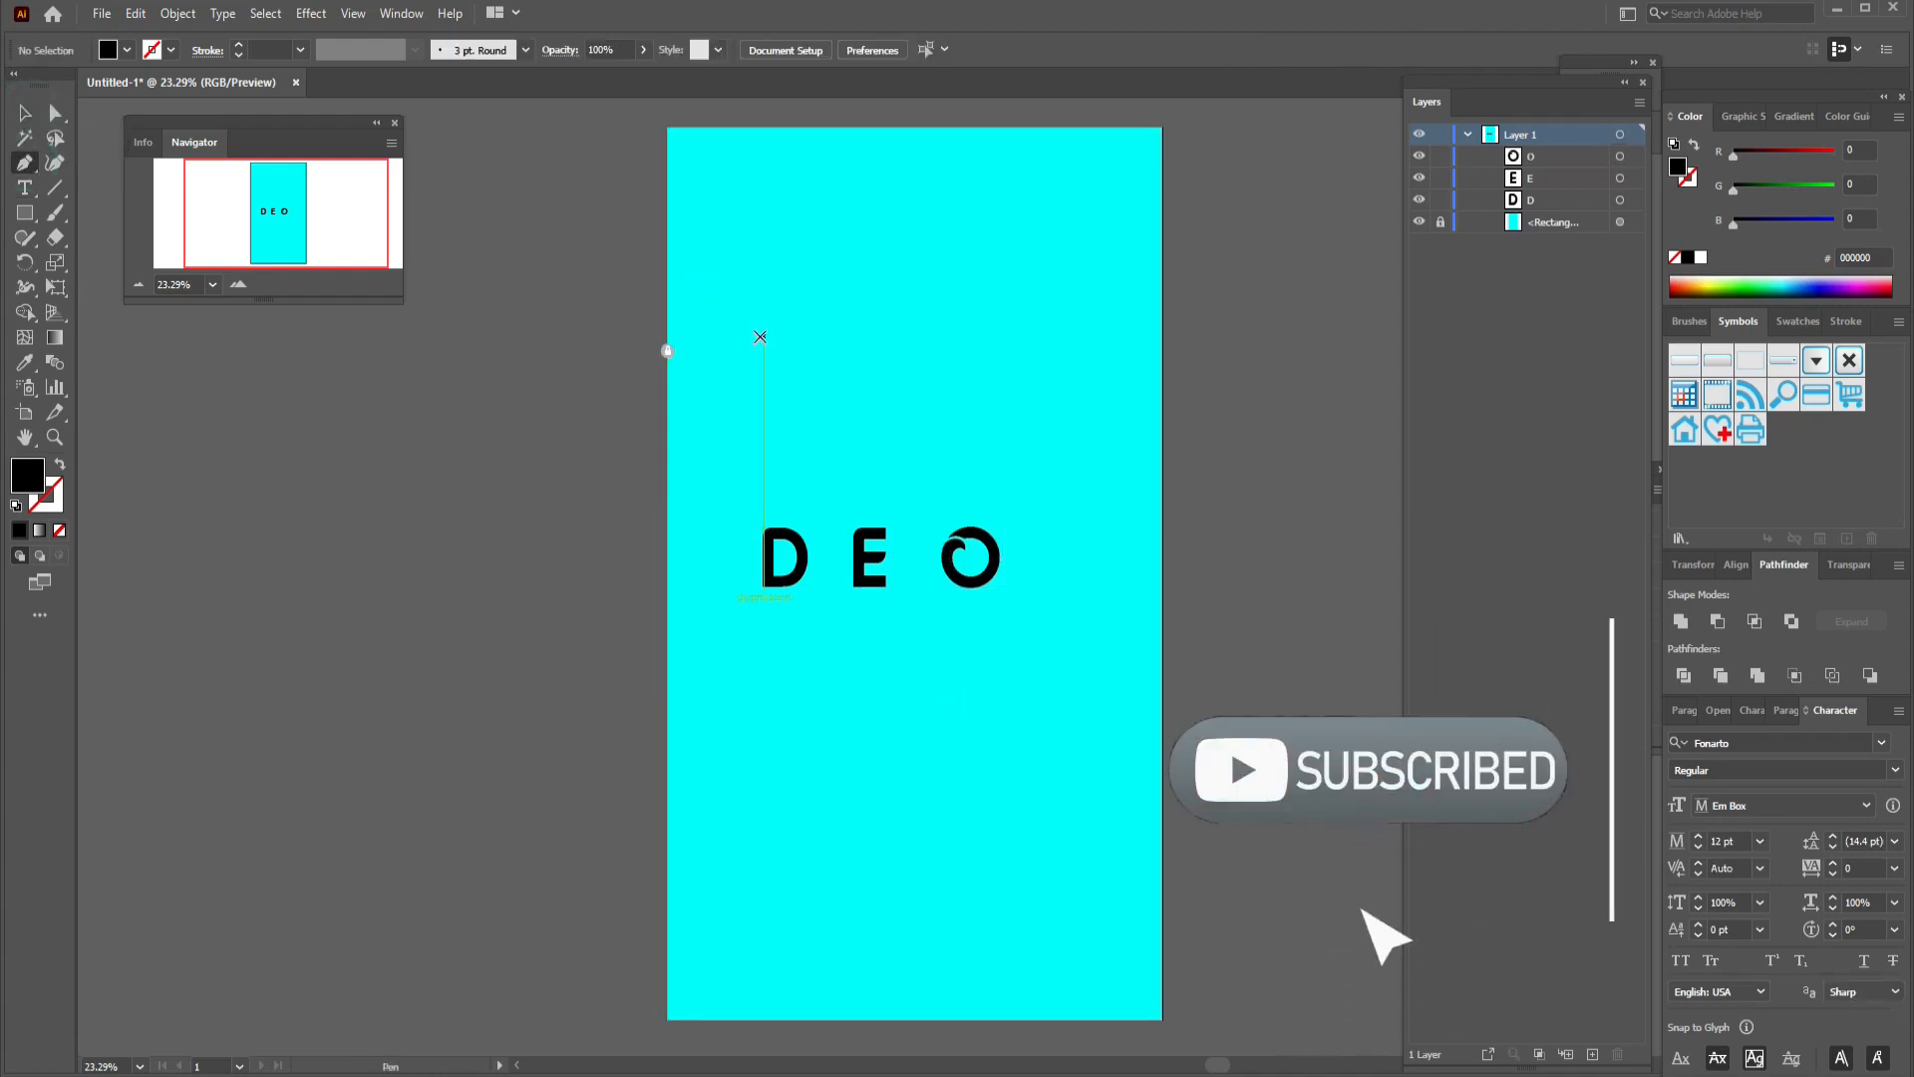
{"action": "scroll", "coordinate": [821, 688], "scroll_direction": "up", "scroll_amount": 5}
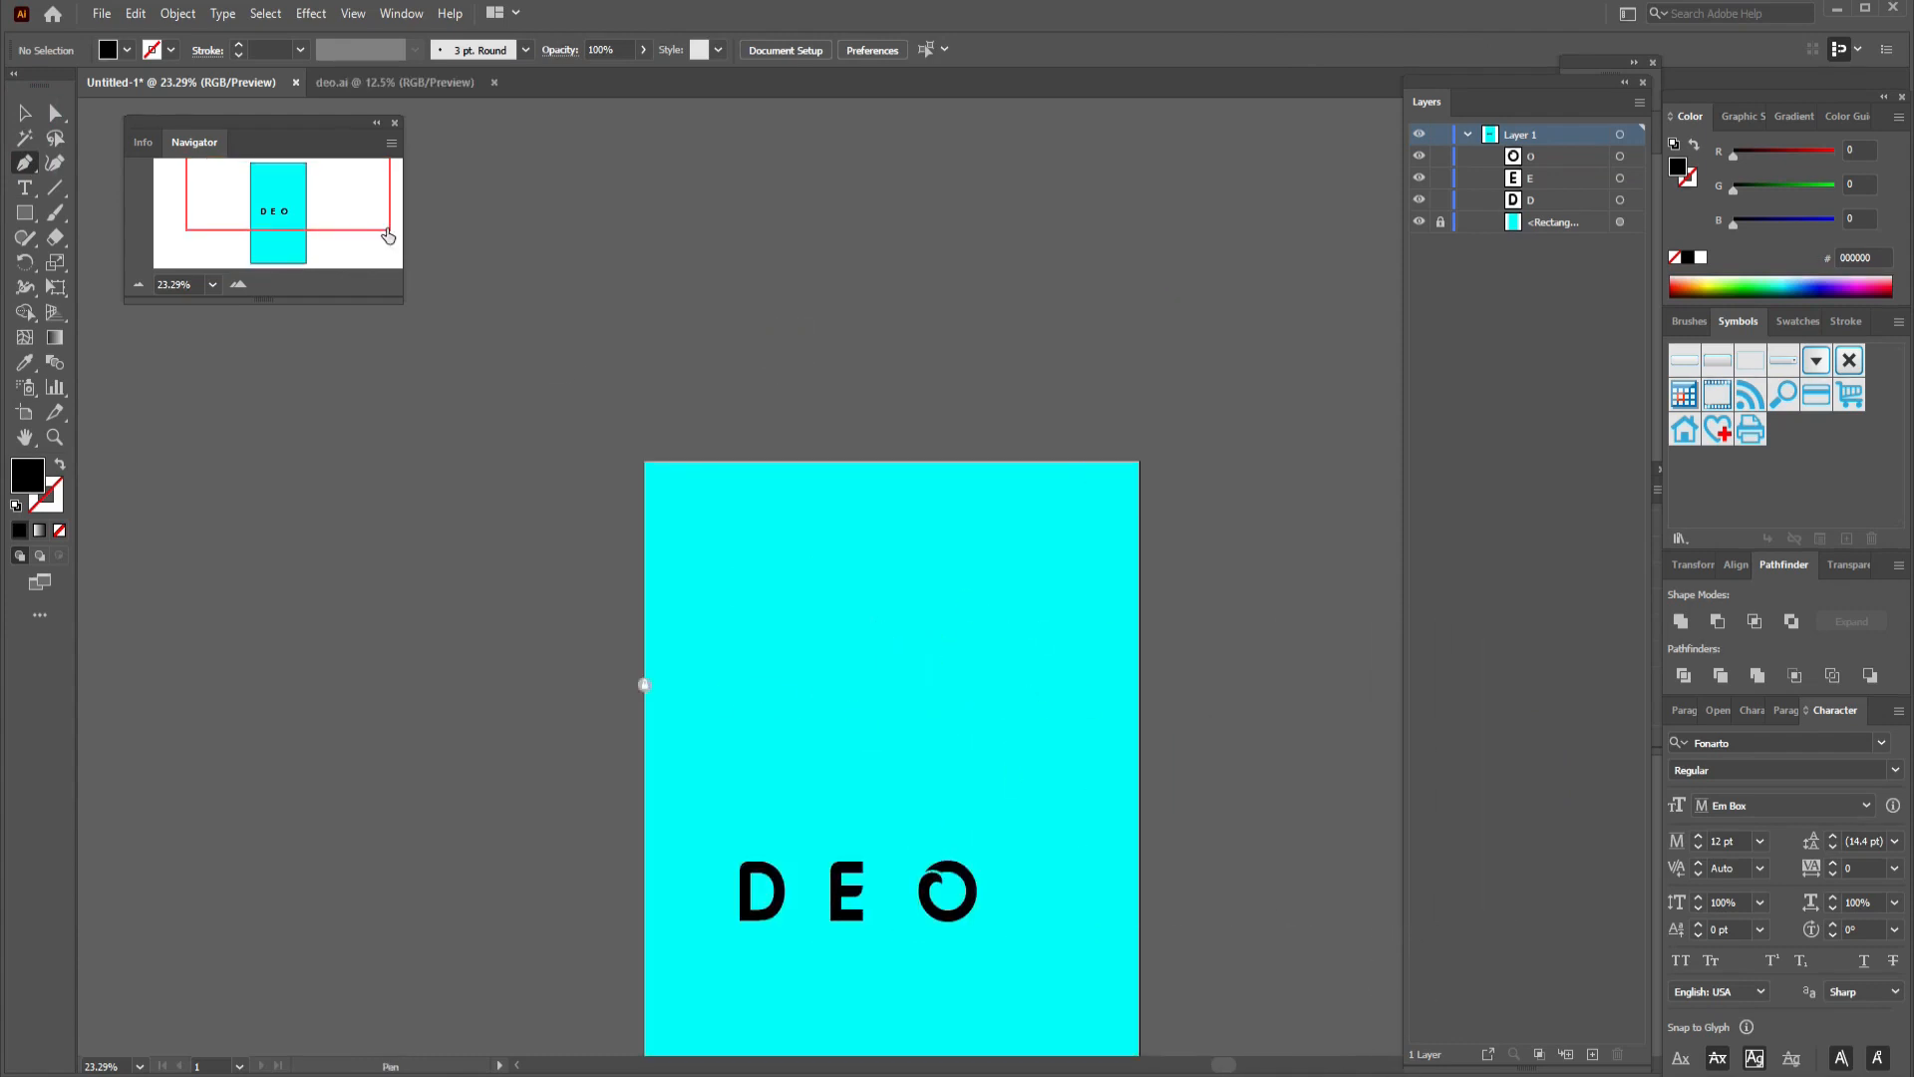
{"action": "left_click", "coordinate": [779, 737]}
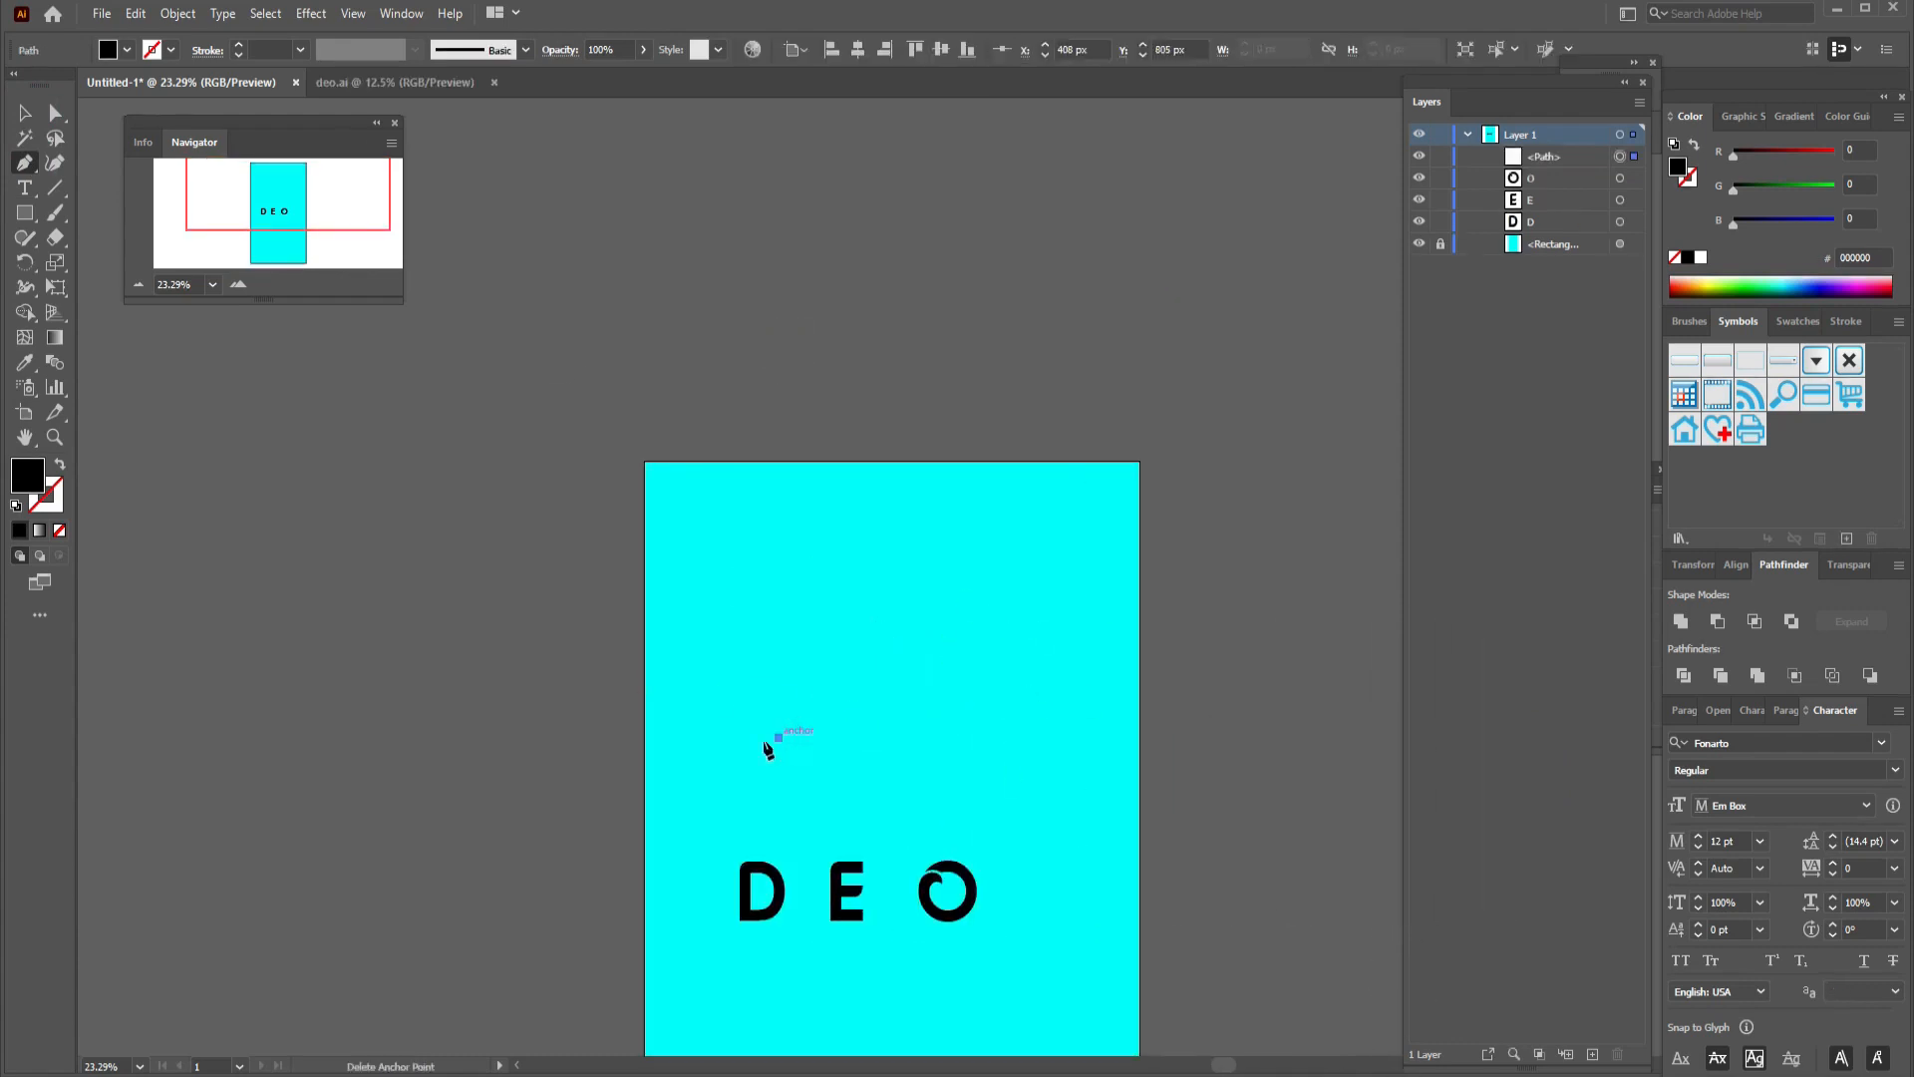
{"action": "left_click", "coordinate": [695, 739]}
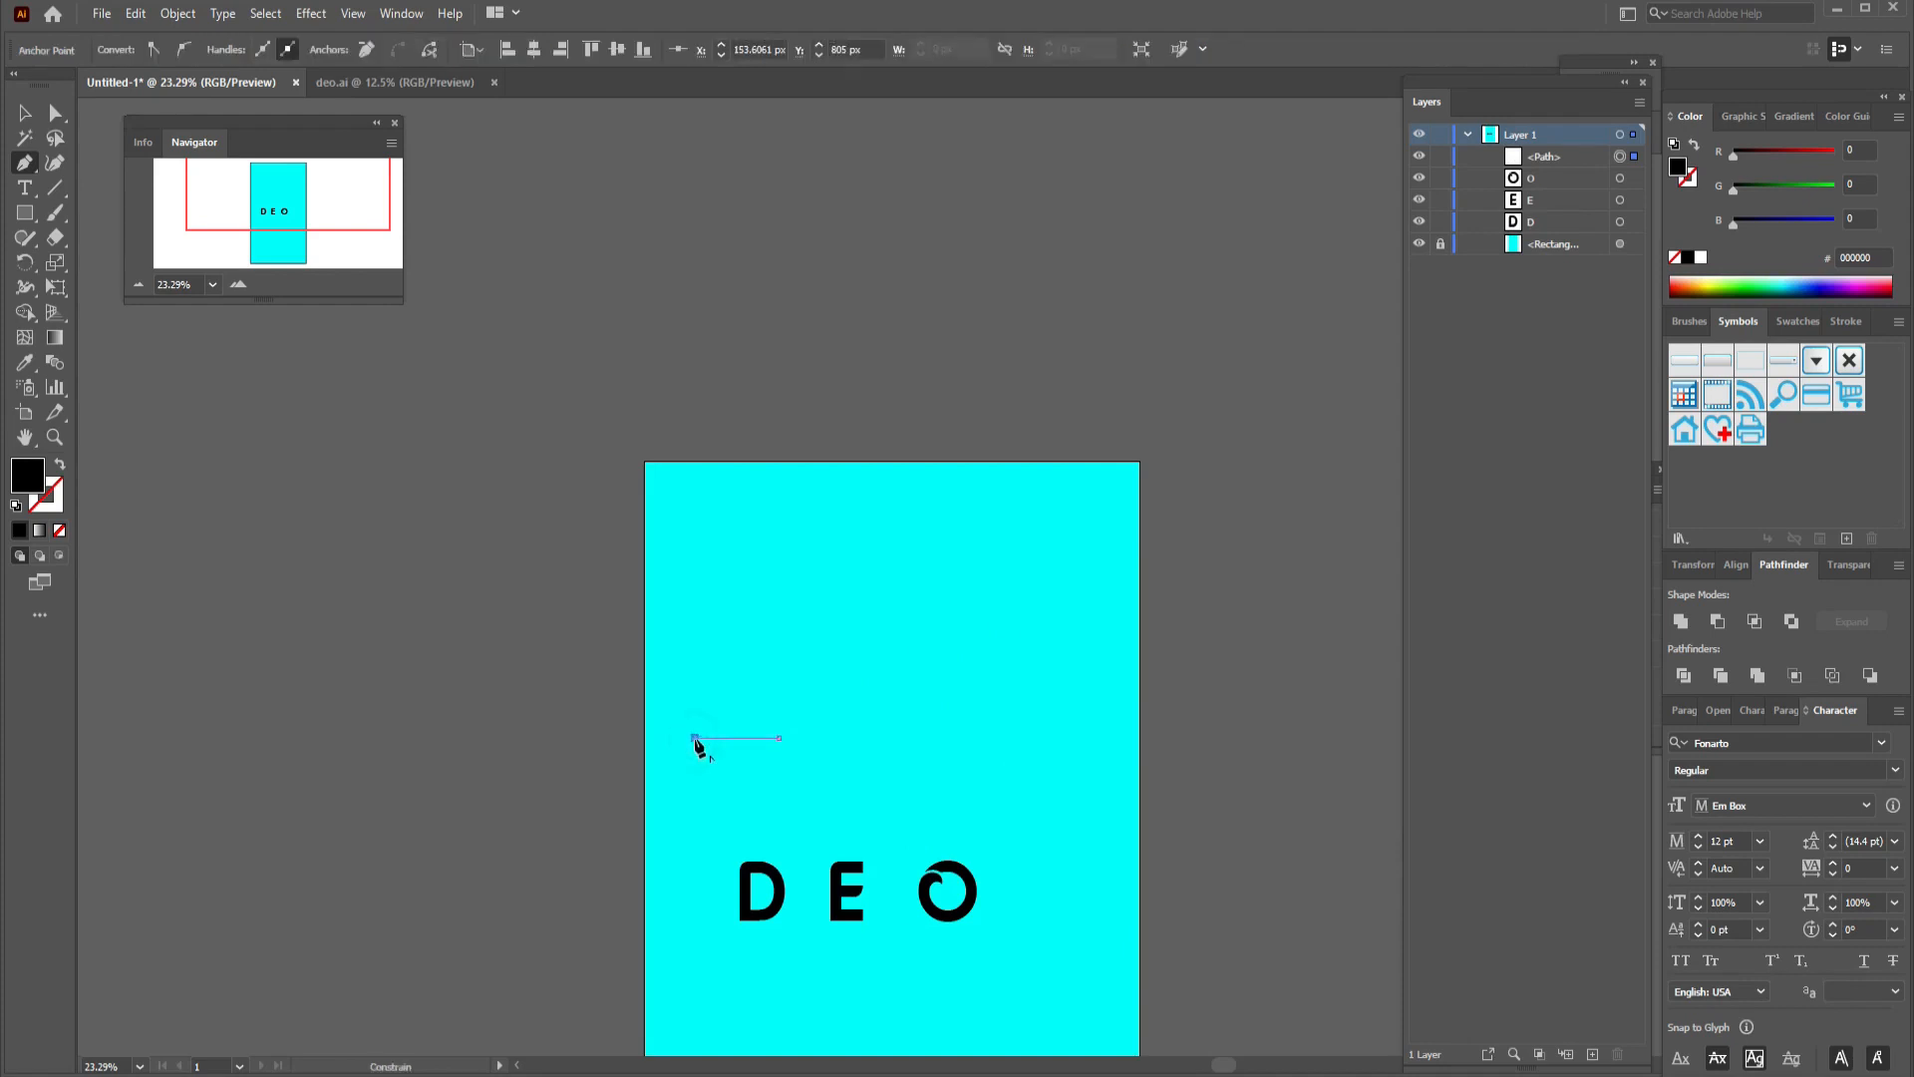
{"action": "left_click", "coordinate": [695, 644]}
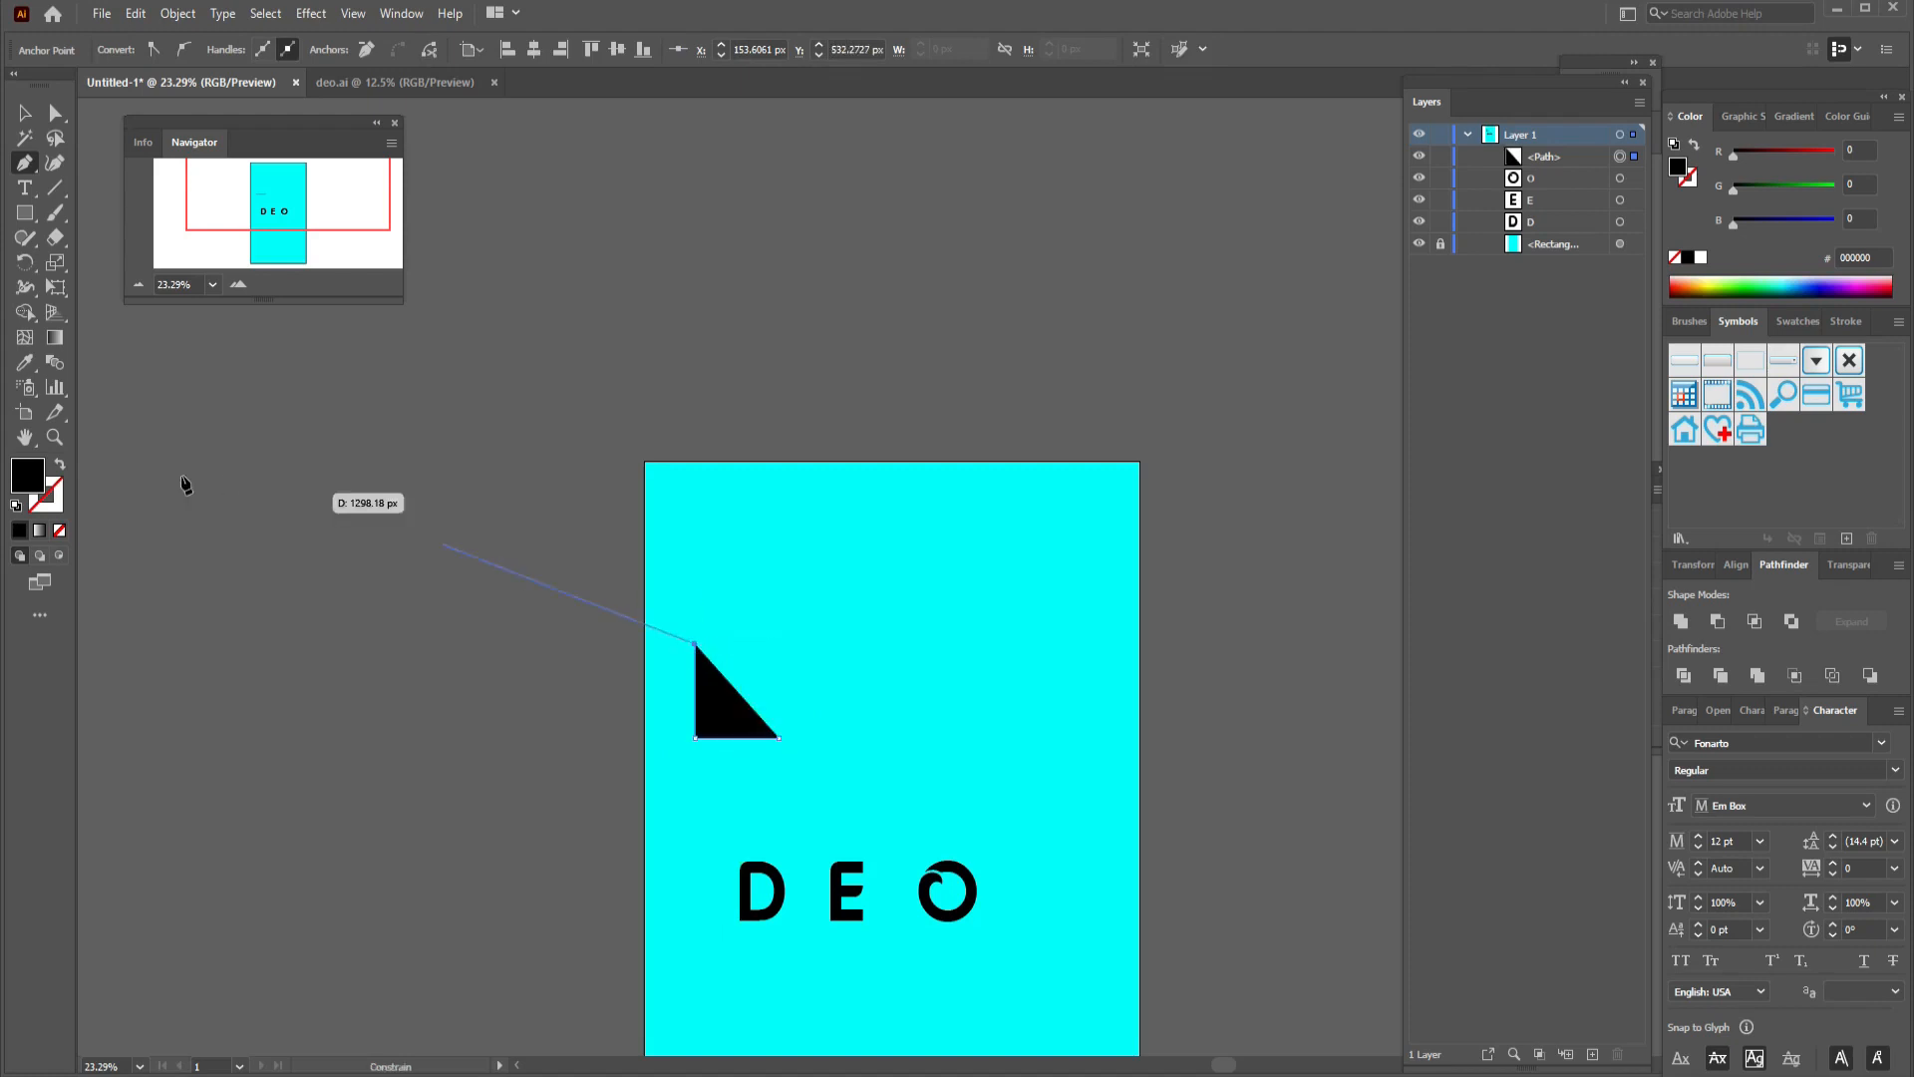
{"action": "left_click", "coordinate": [60, 465]}
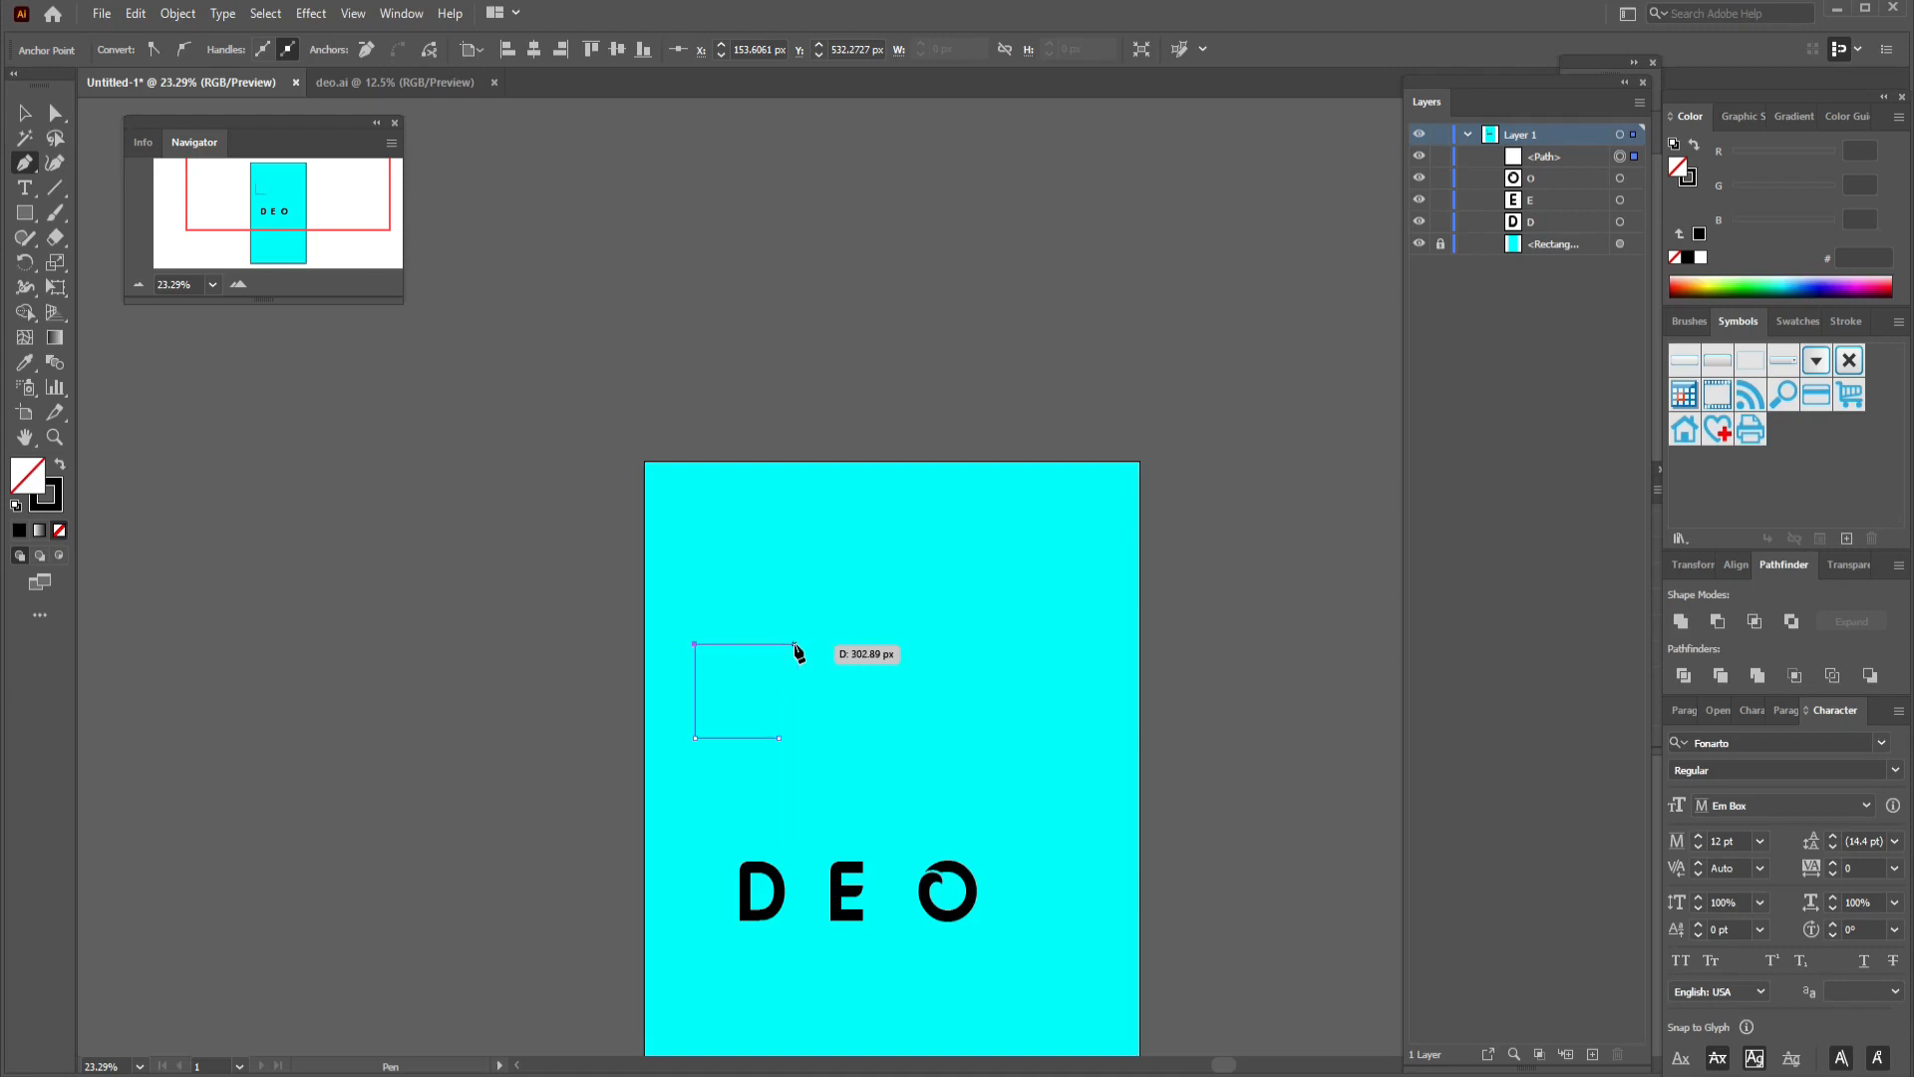
Continue the path about 303 px right, down to near its starting level, and about 267 px right, ending it as an open stepped outline.
{"action": "left_click", "coordinate": [795, 645]}
{"action": "left_click", "coordinate": [795, 736]}
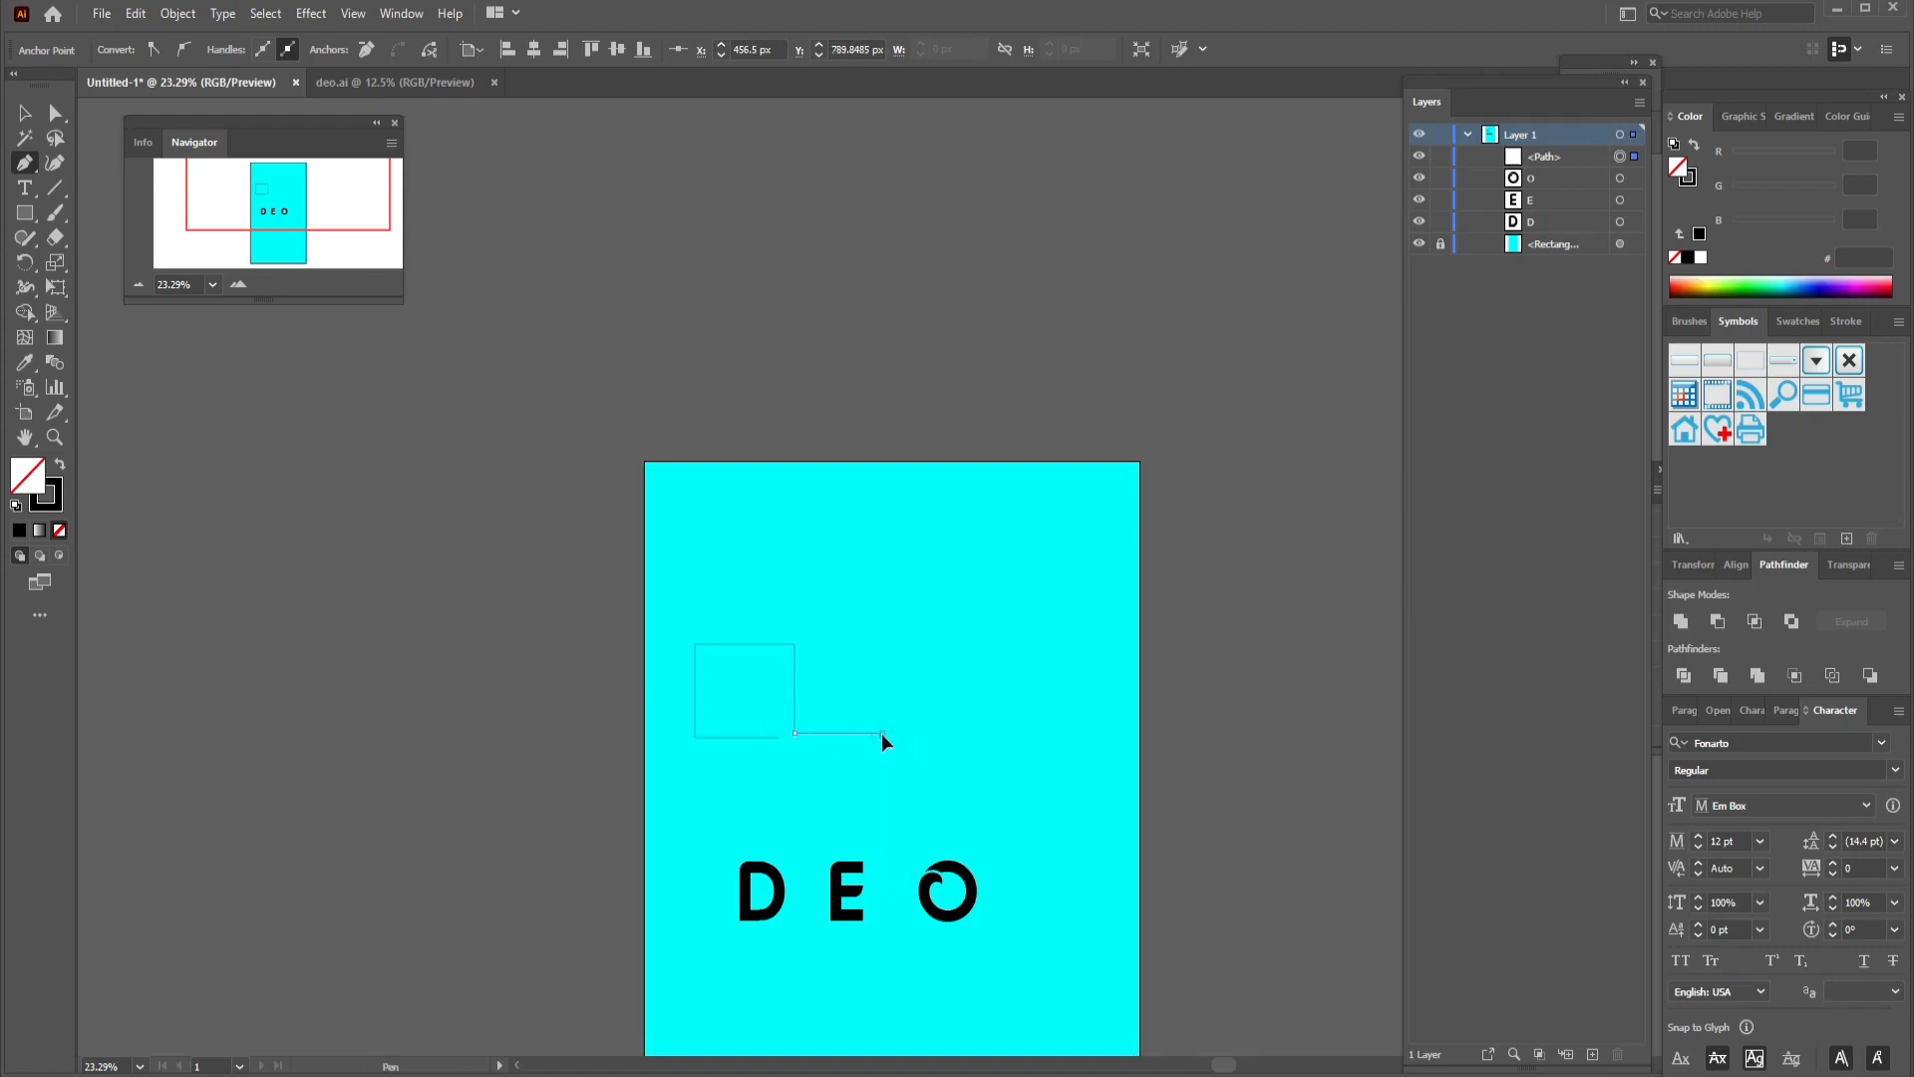
{"action": "left_click", "coordinate": [882, 733]}
{"action": "left_click", "coordinate": [25, 113]}
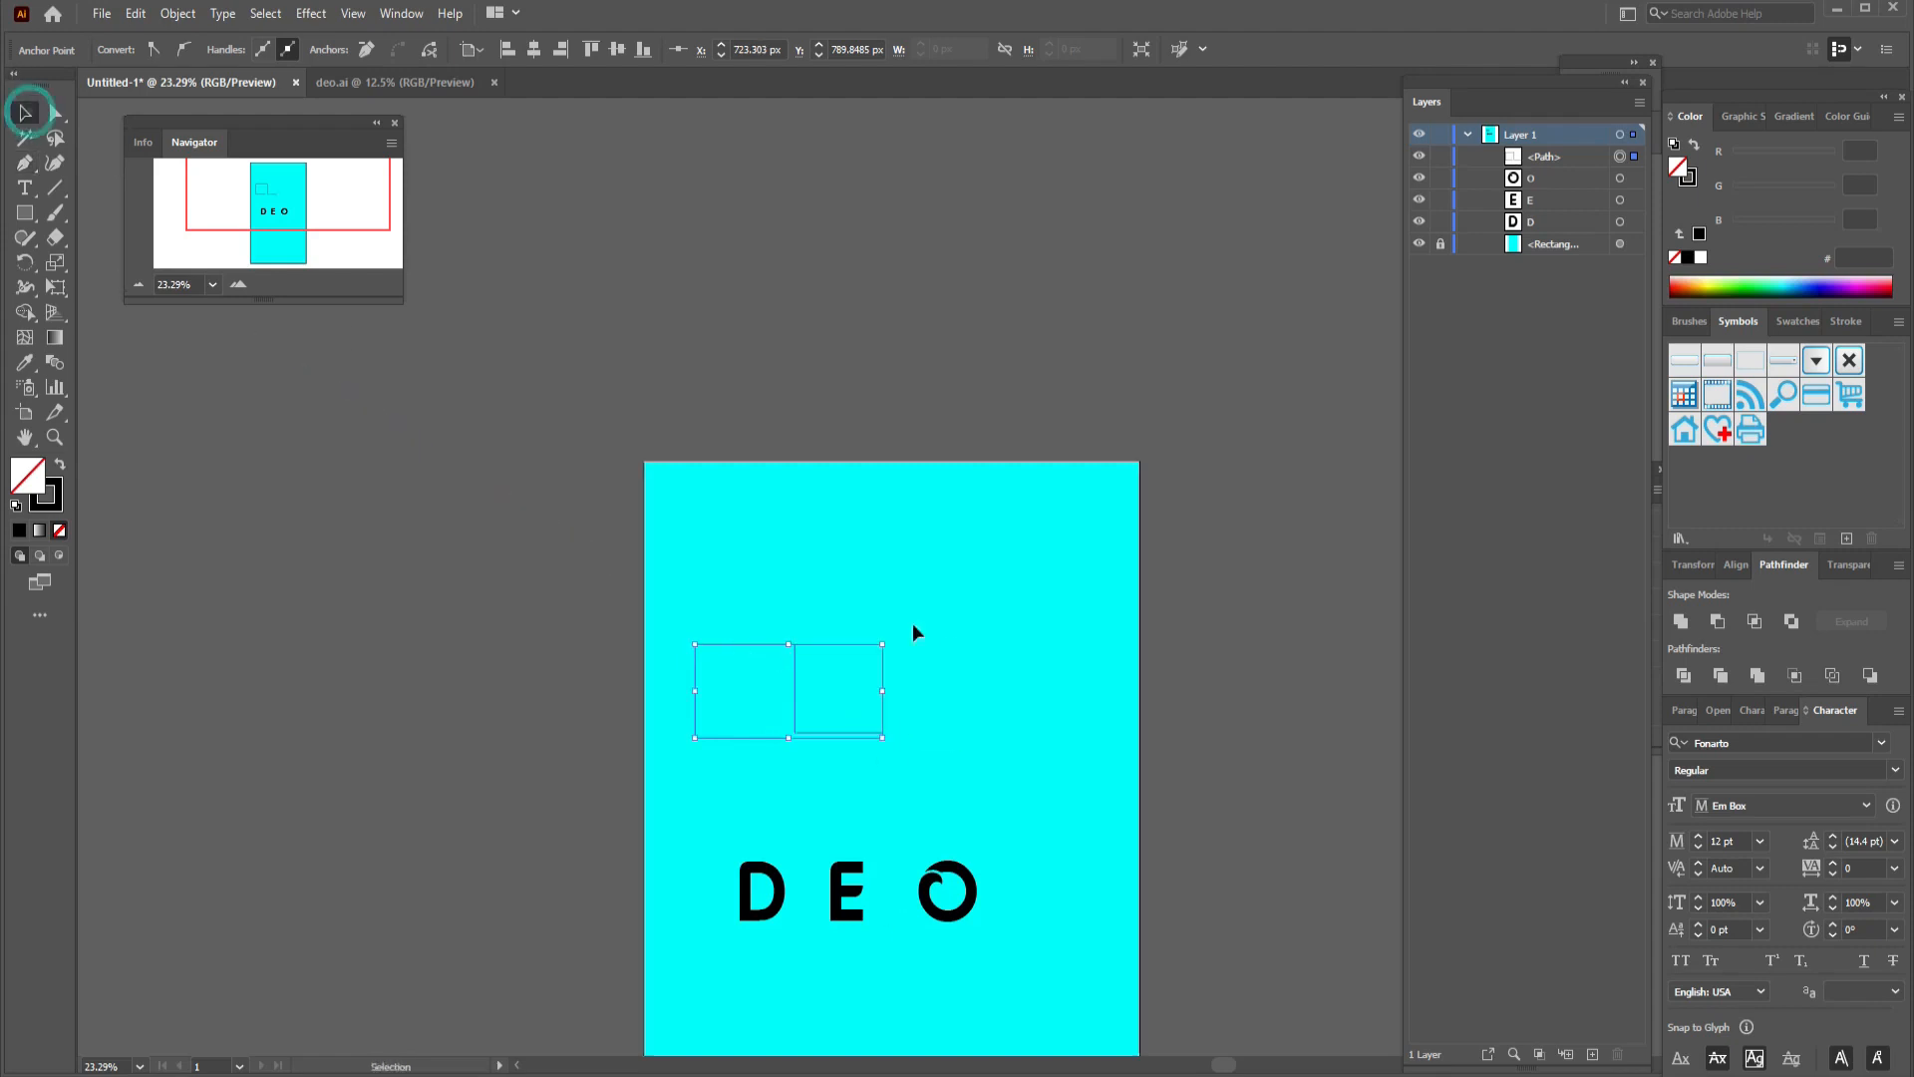
{"action": "left_click", "coordinate": [953, 639]}
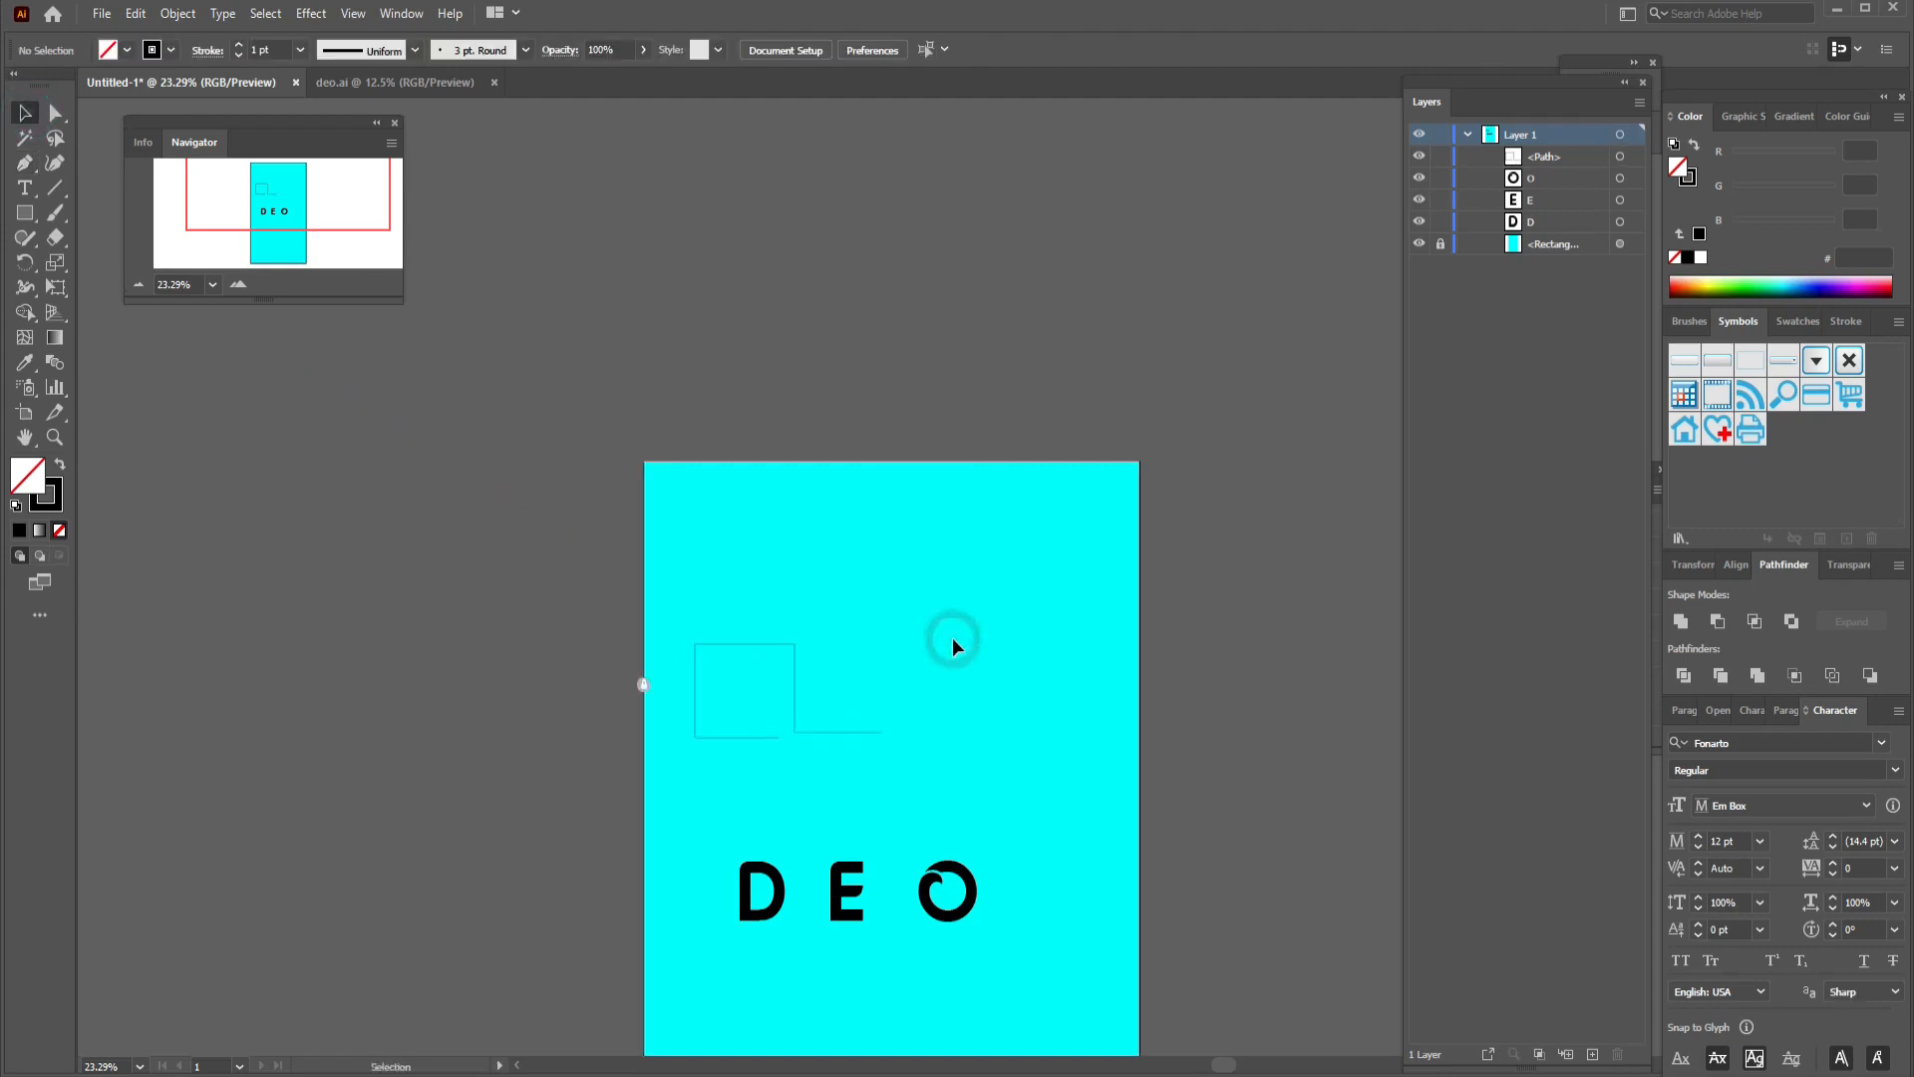
Duplicate the stepped path horizontally to its right, clear of the original.
{"action": "left_click", "coordinate": [794, 677]}
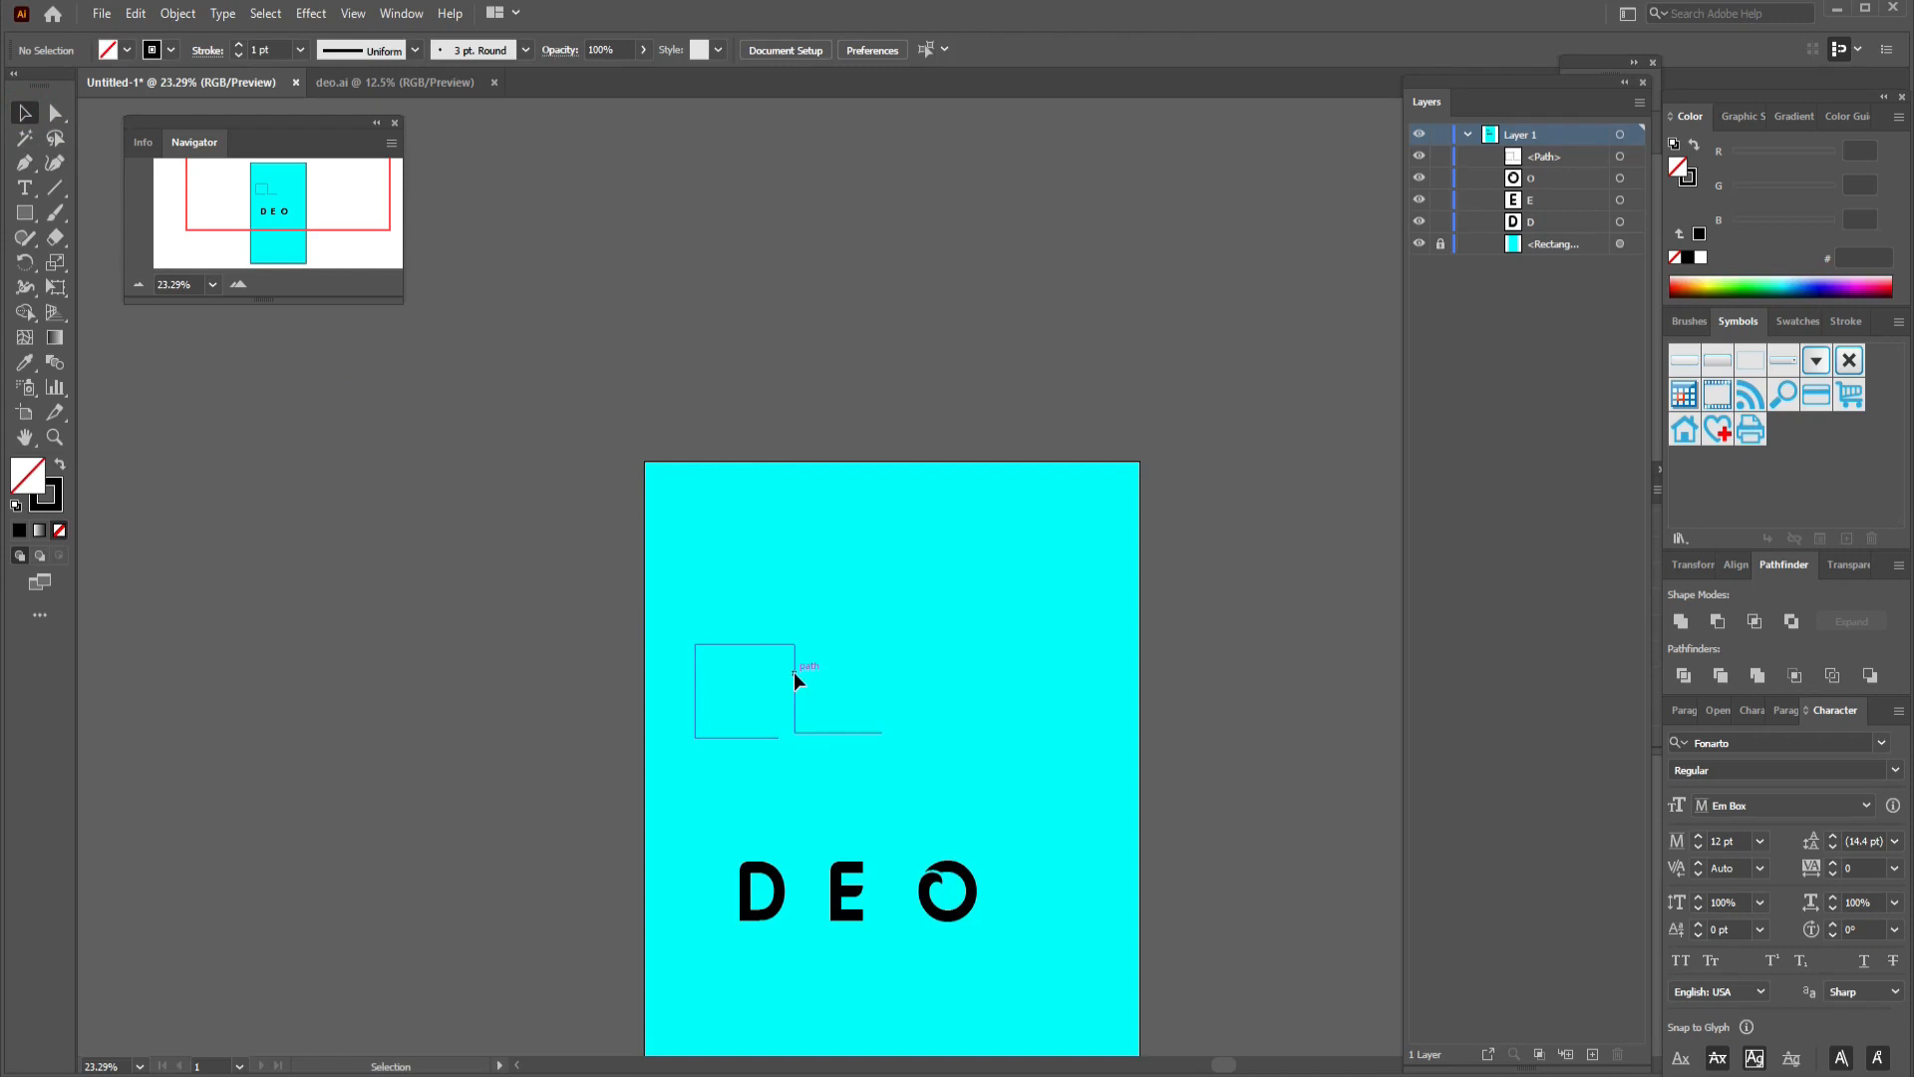
{"action": "left_click_drag", "start_coordinate": [794, 672], "coordinate": [1008, 672]}
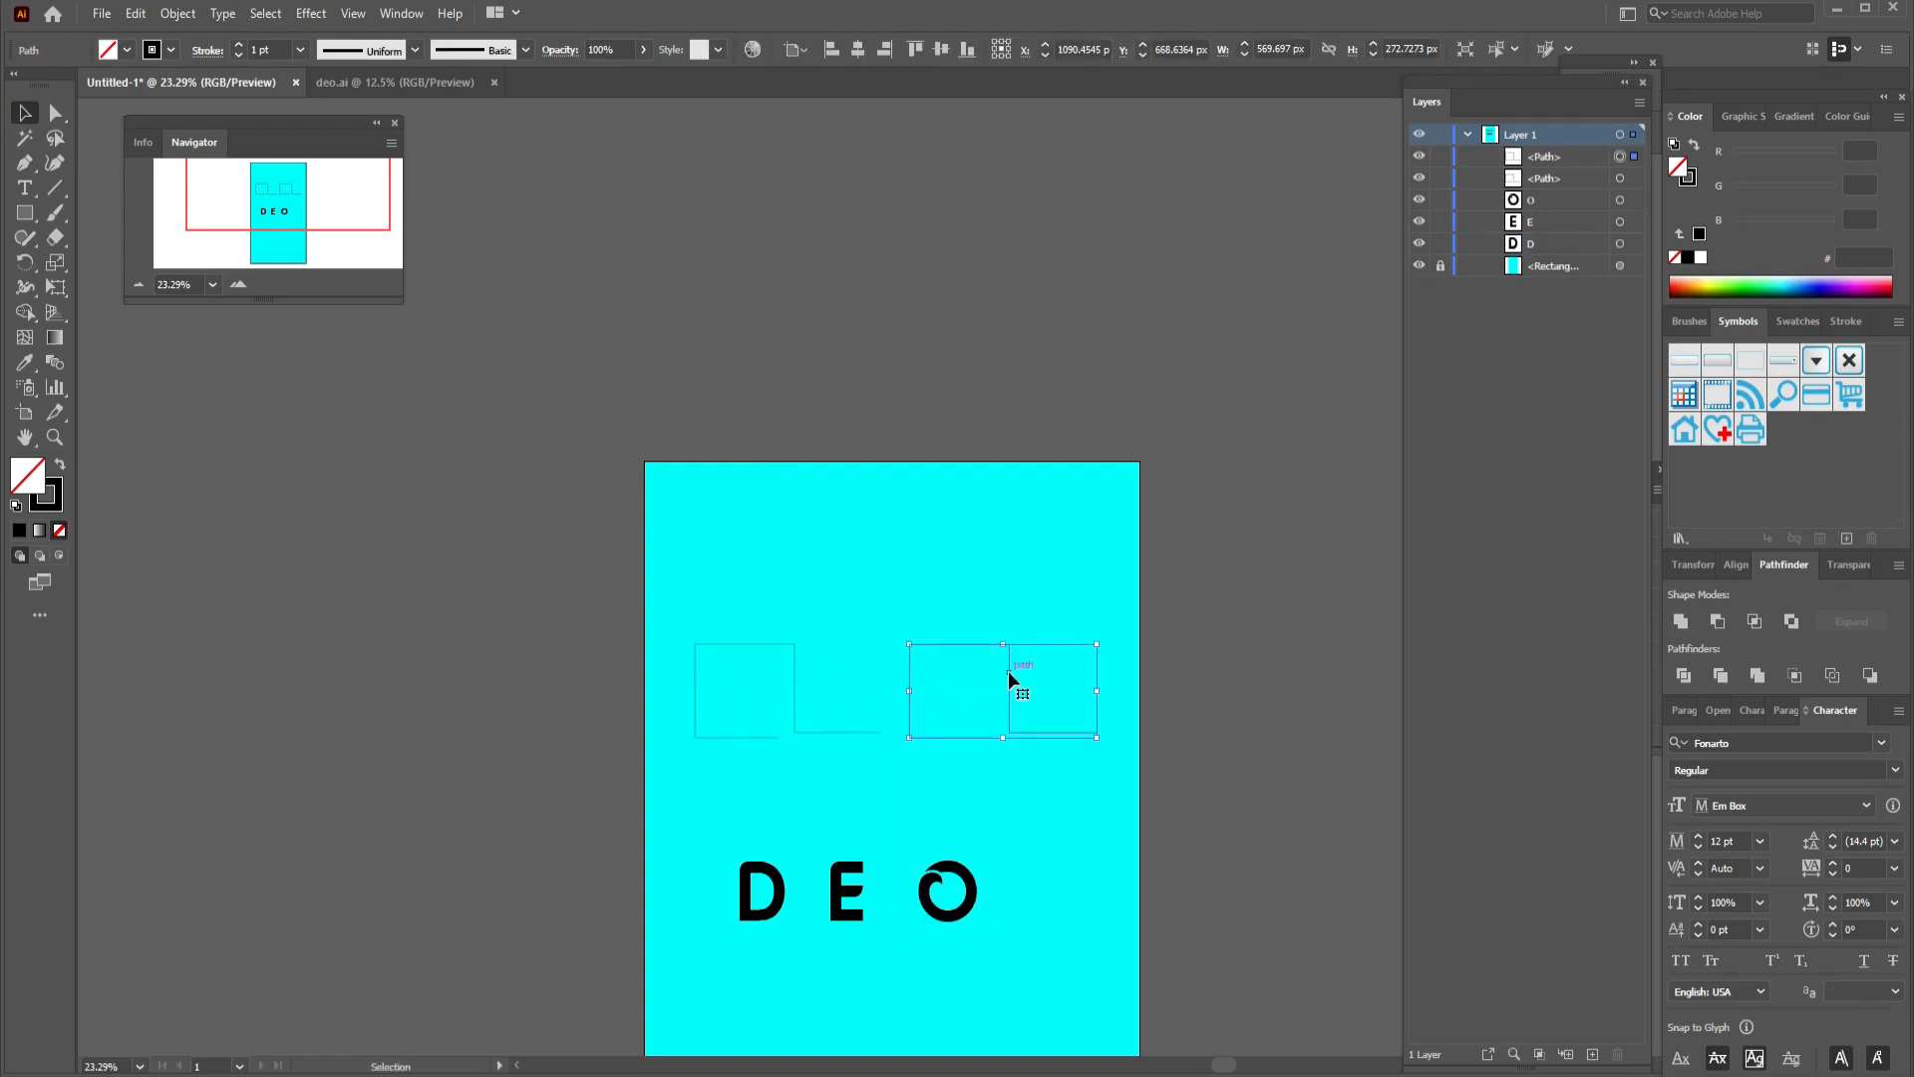
{"action": "left_click", "coordinate": [26, 264]}
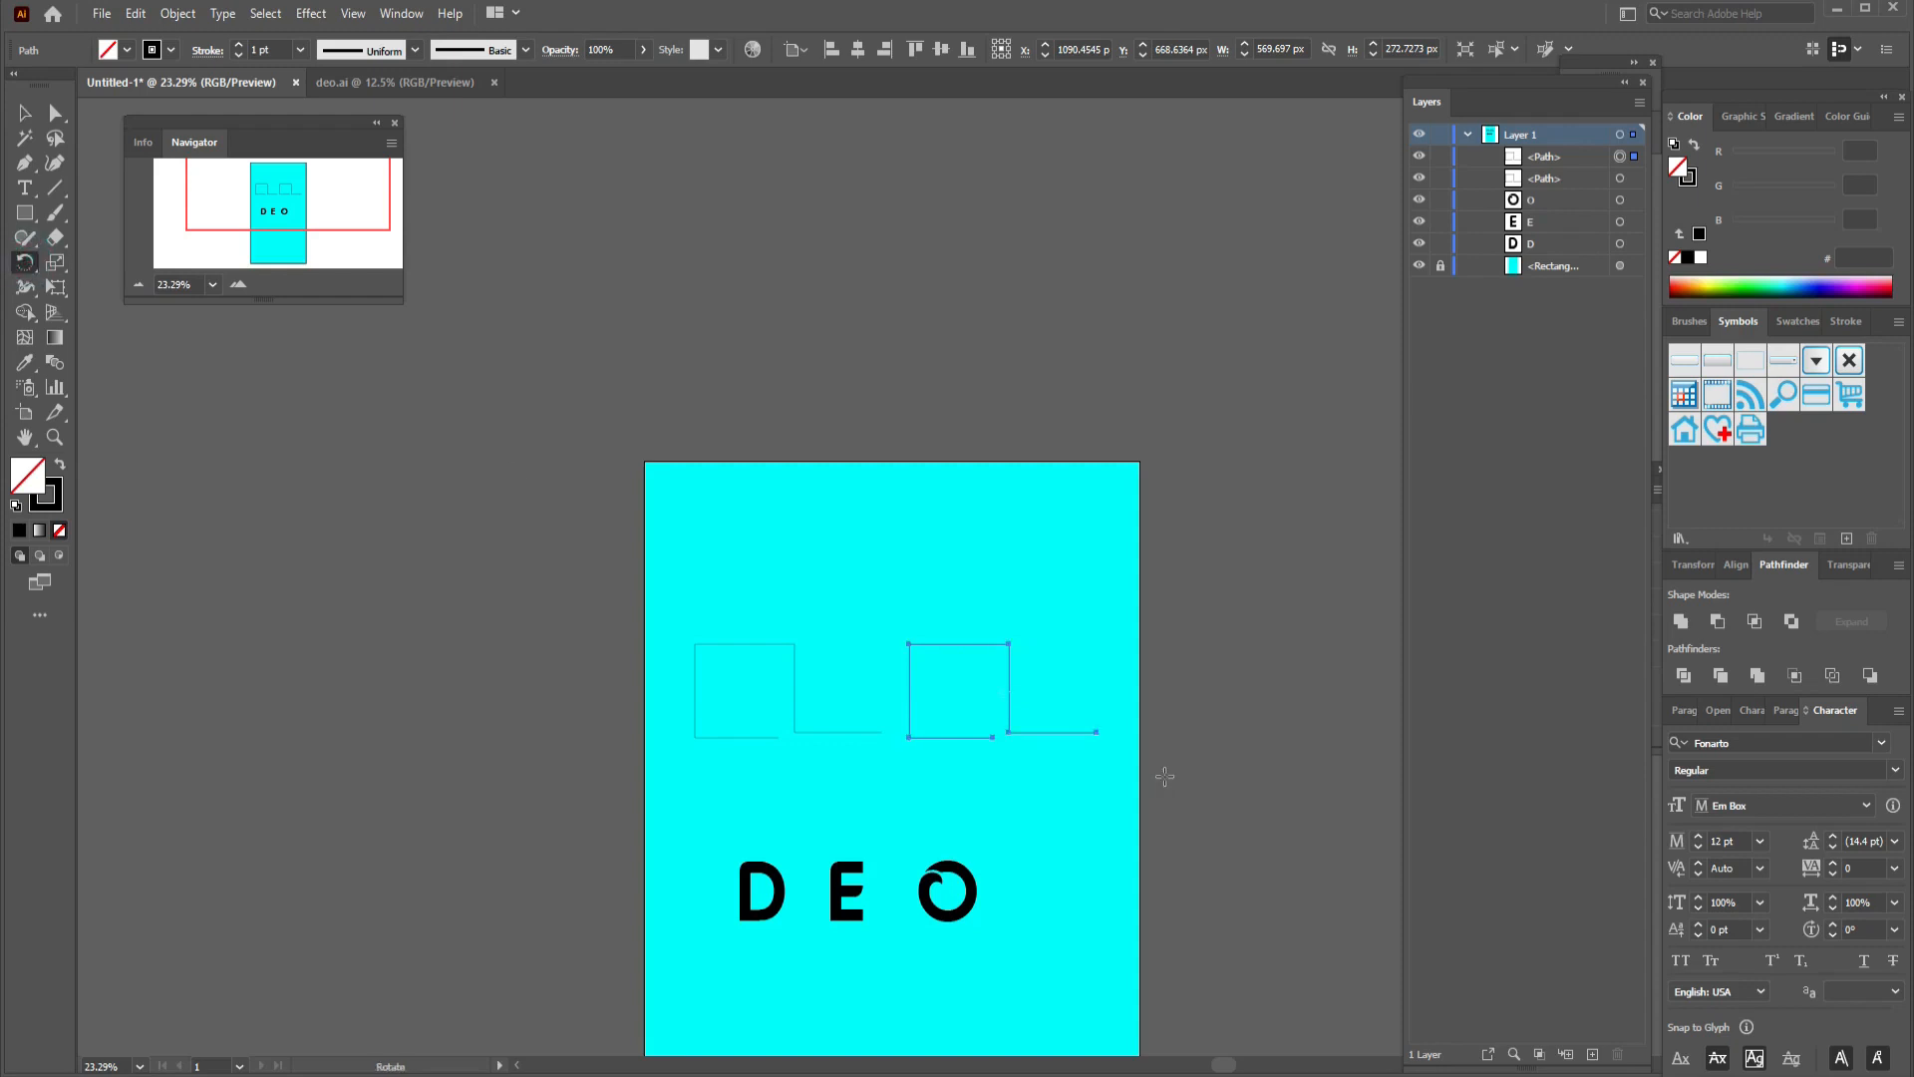
{"action": "left_click", "coordinate": [997, 690], "text": "alt"}
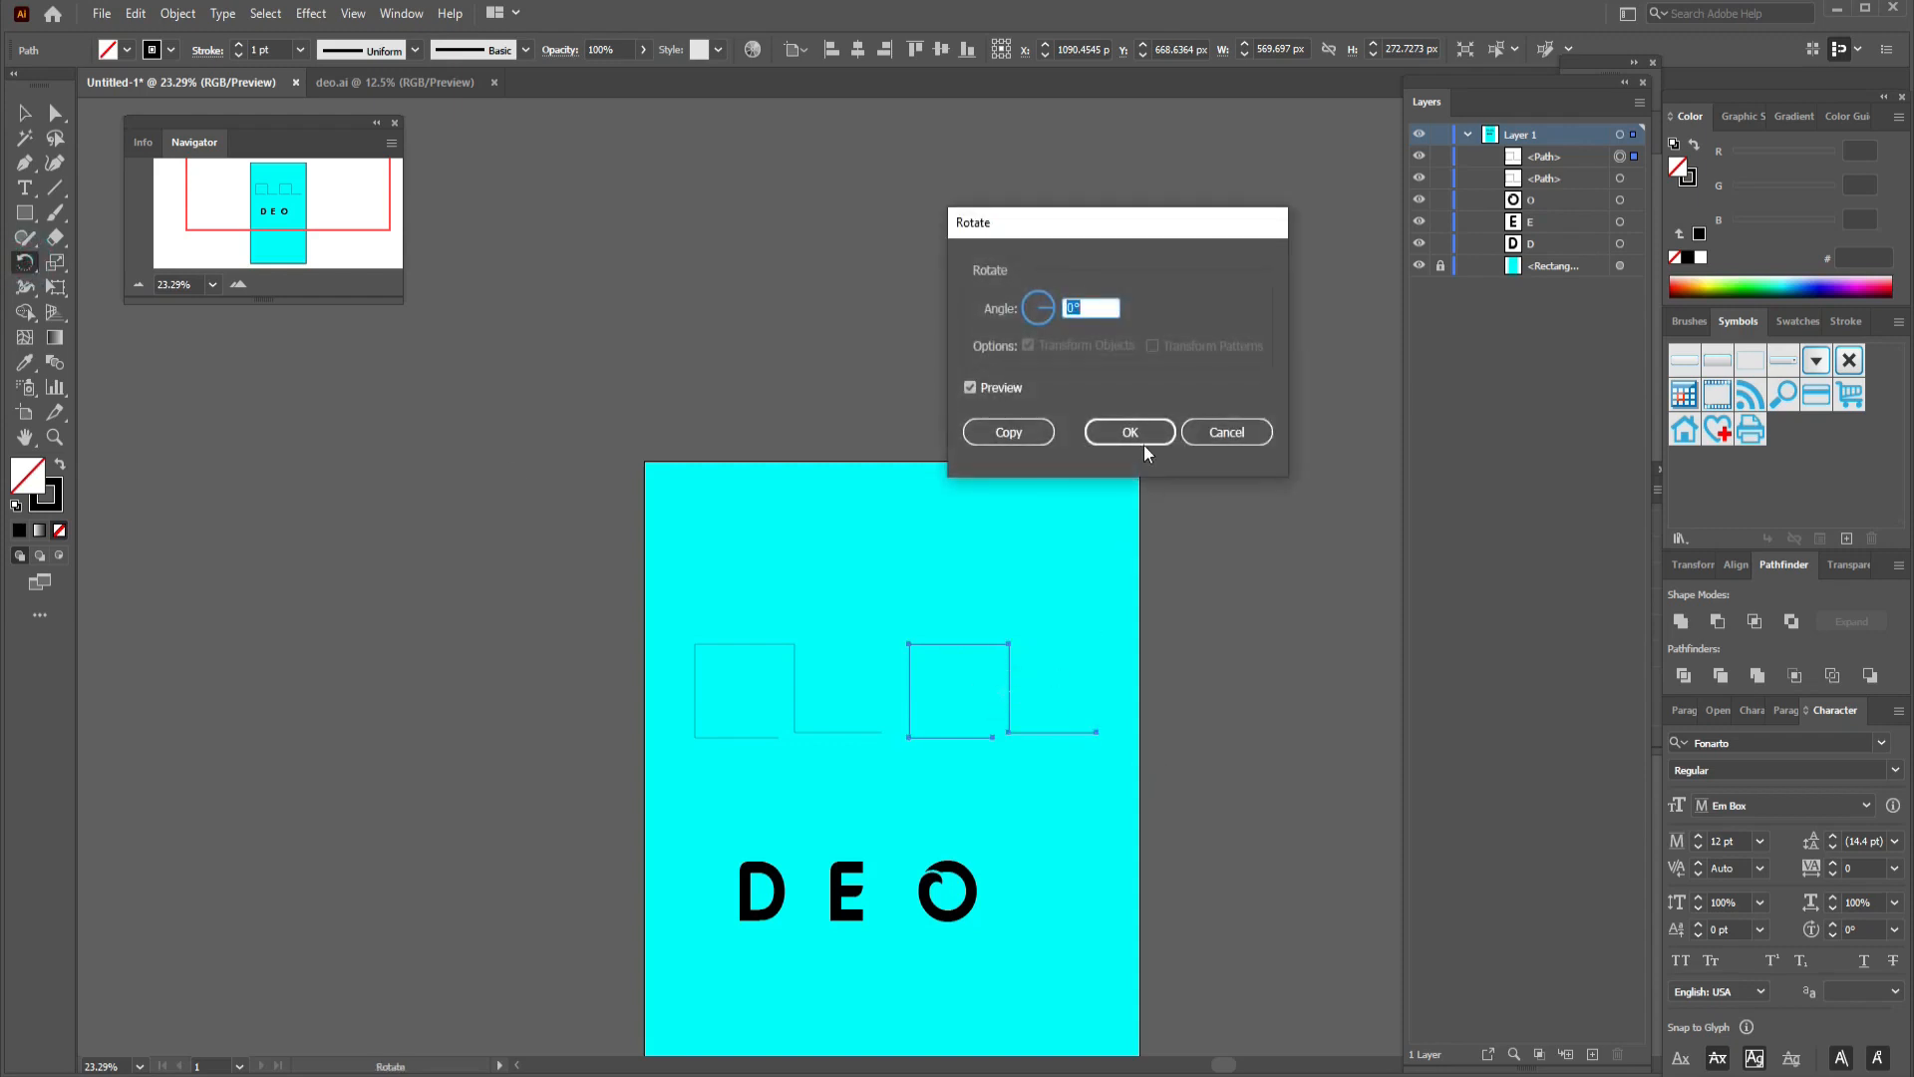
{"action": "left_click", "coordinate": [1225, 432]}
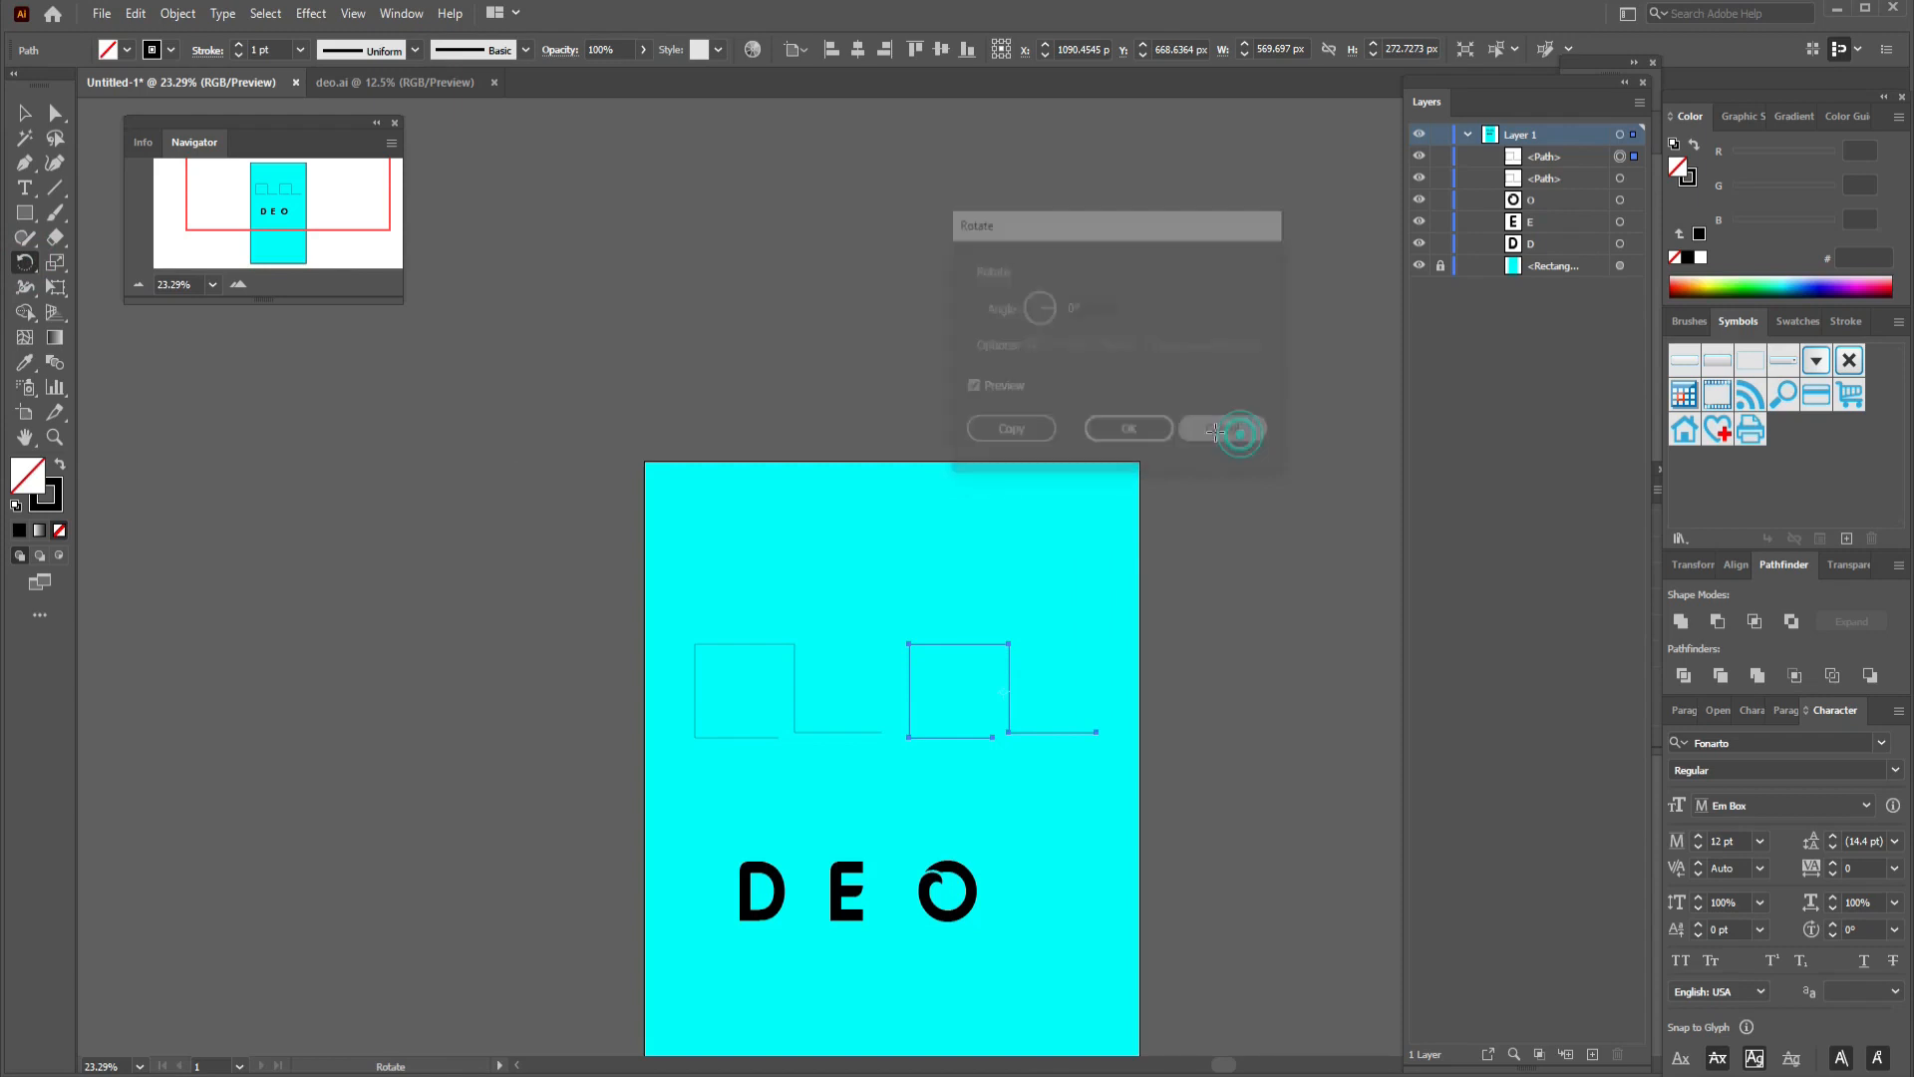
Reflect the duplicated path about its centre across the vertical axis and across the horizontal axis.
{"action": "left_click_drag", "start_coordinate": [35, 271], "coordinate": [54, 267]}
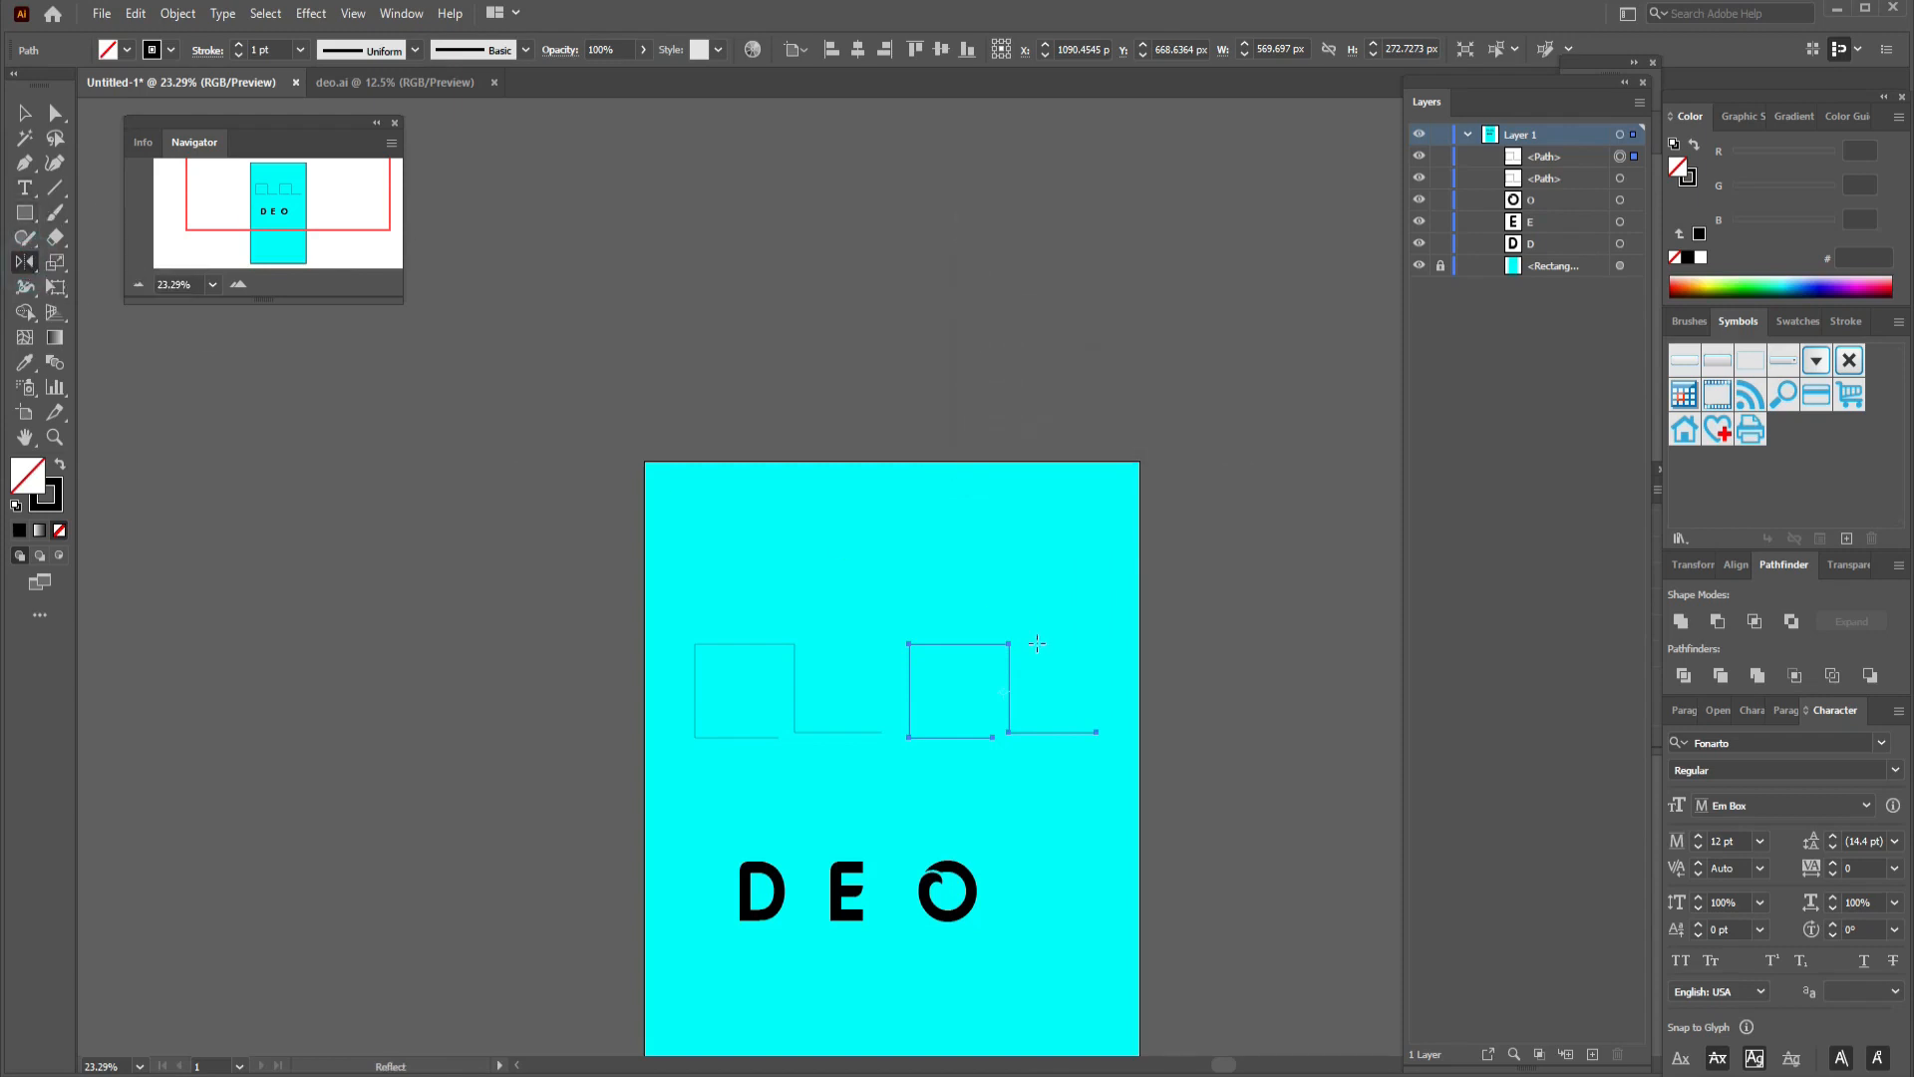
{"action": "left_click", "coordinate": [1007, 692], "text": "alt"}
{"action": "key", "text": "Escape"}
{"action": "left_click", "coordinate": [1007, 692], "text": "alt"}
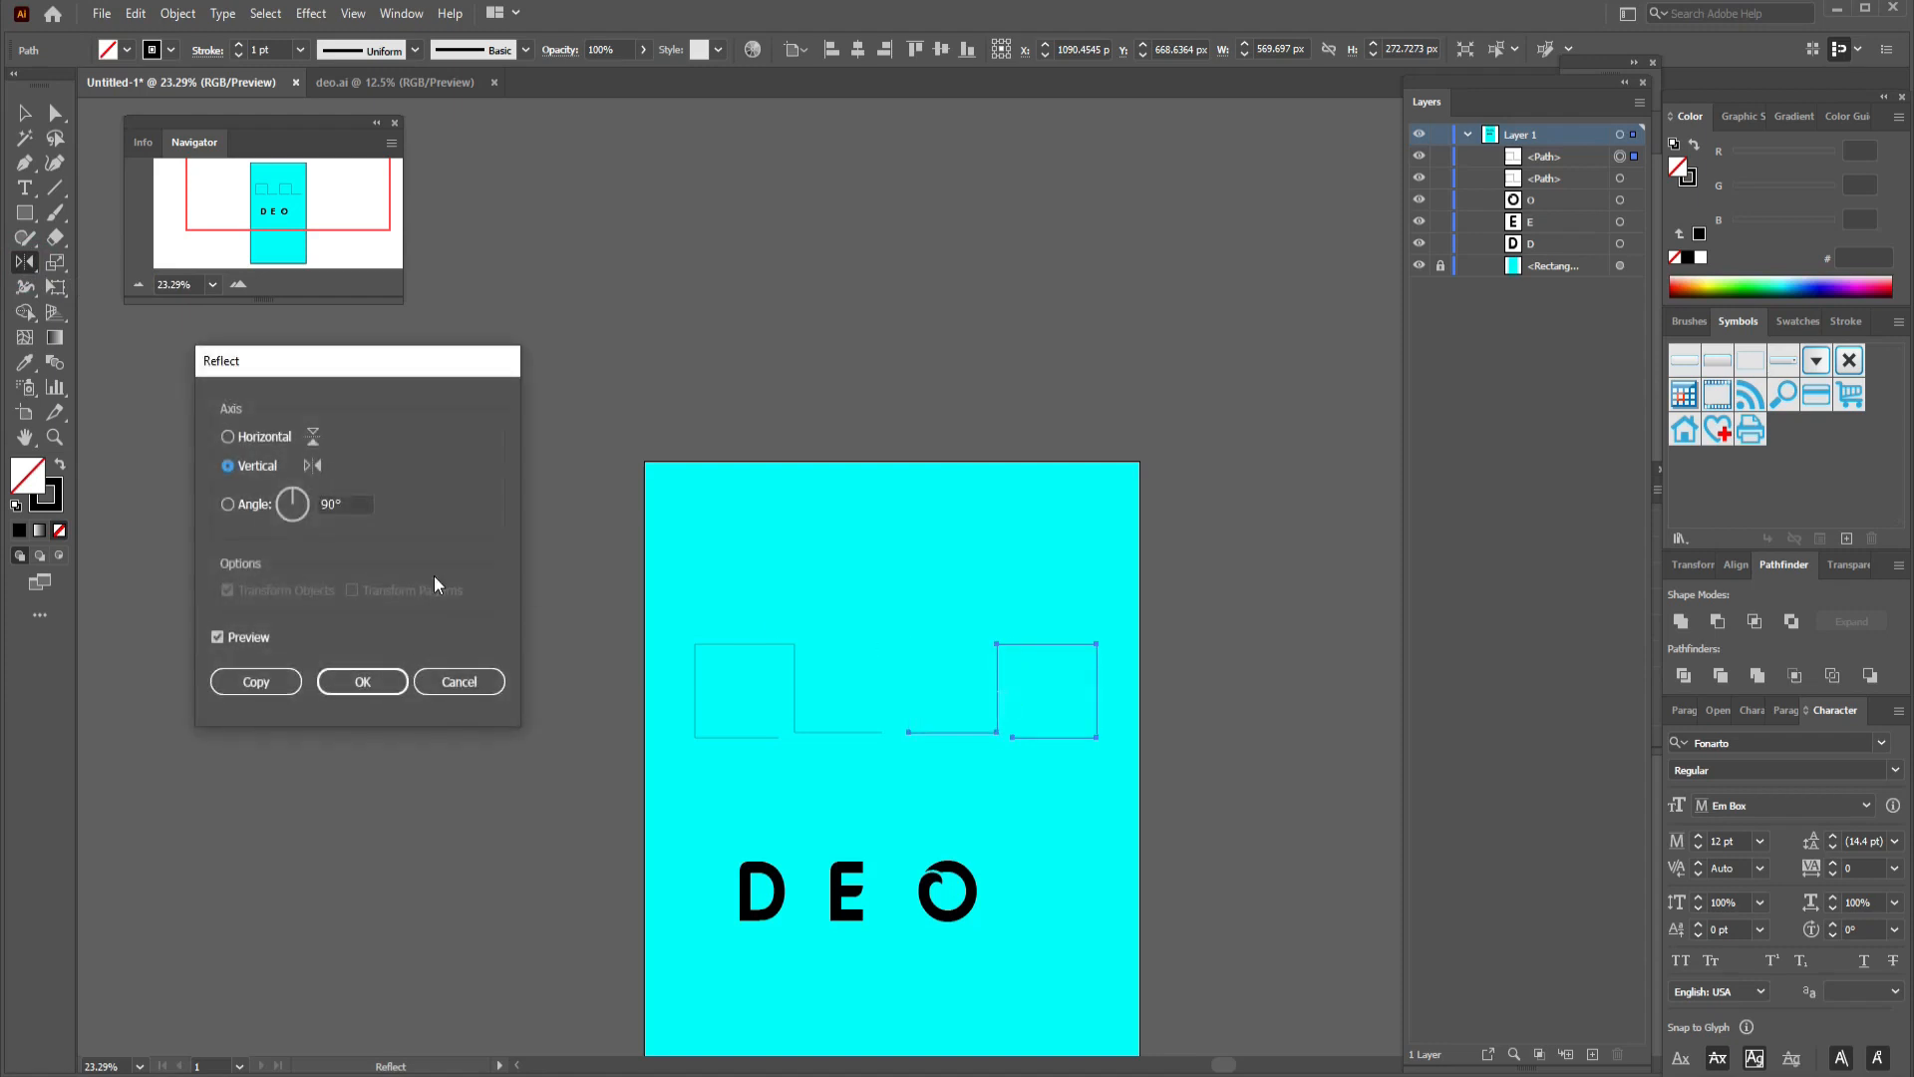
{"action": "left_click", "coordinate": [371, 682]}
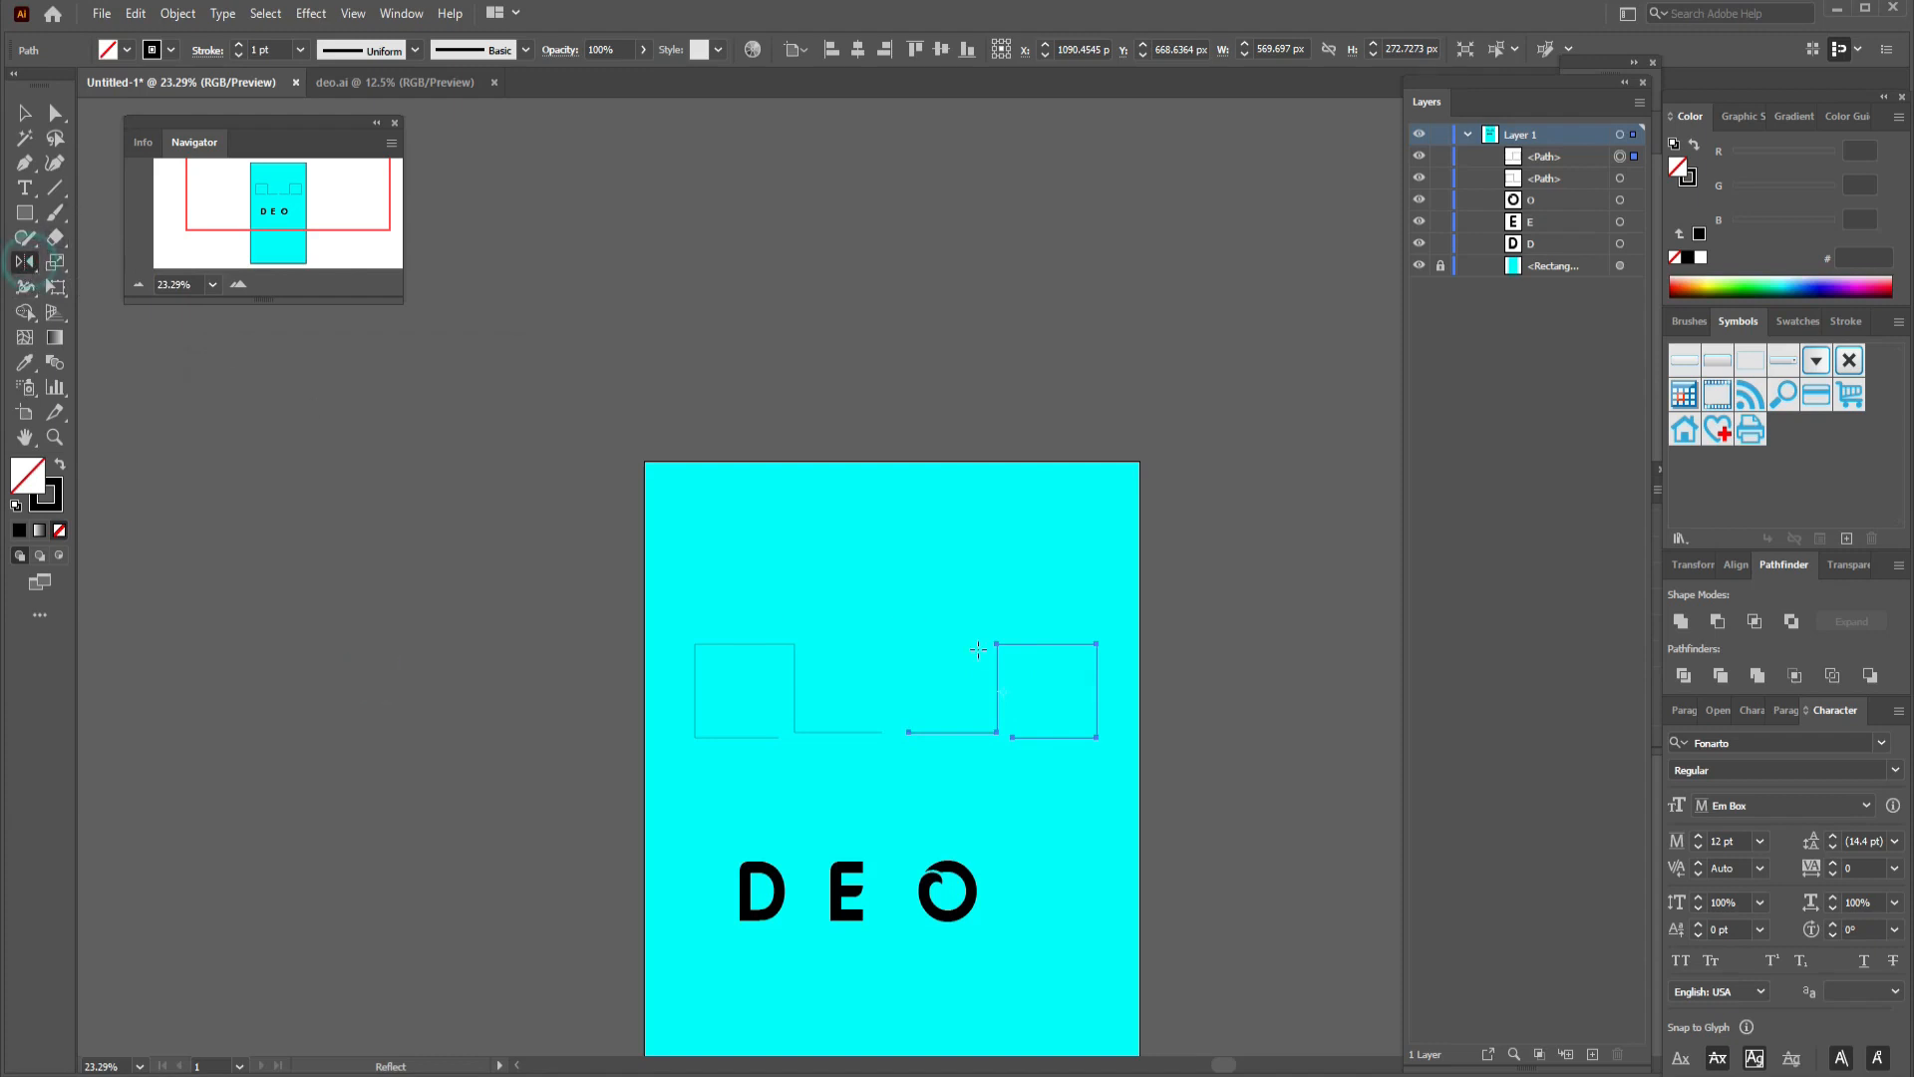
{"action": "left_click", "coordinate": [1001, 691], "text": "alt"}
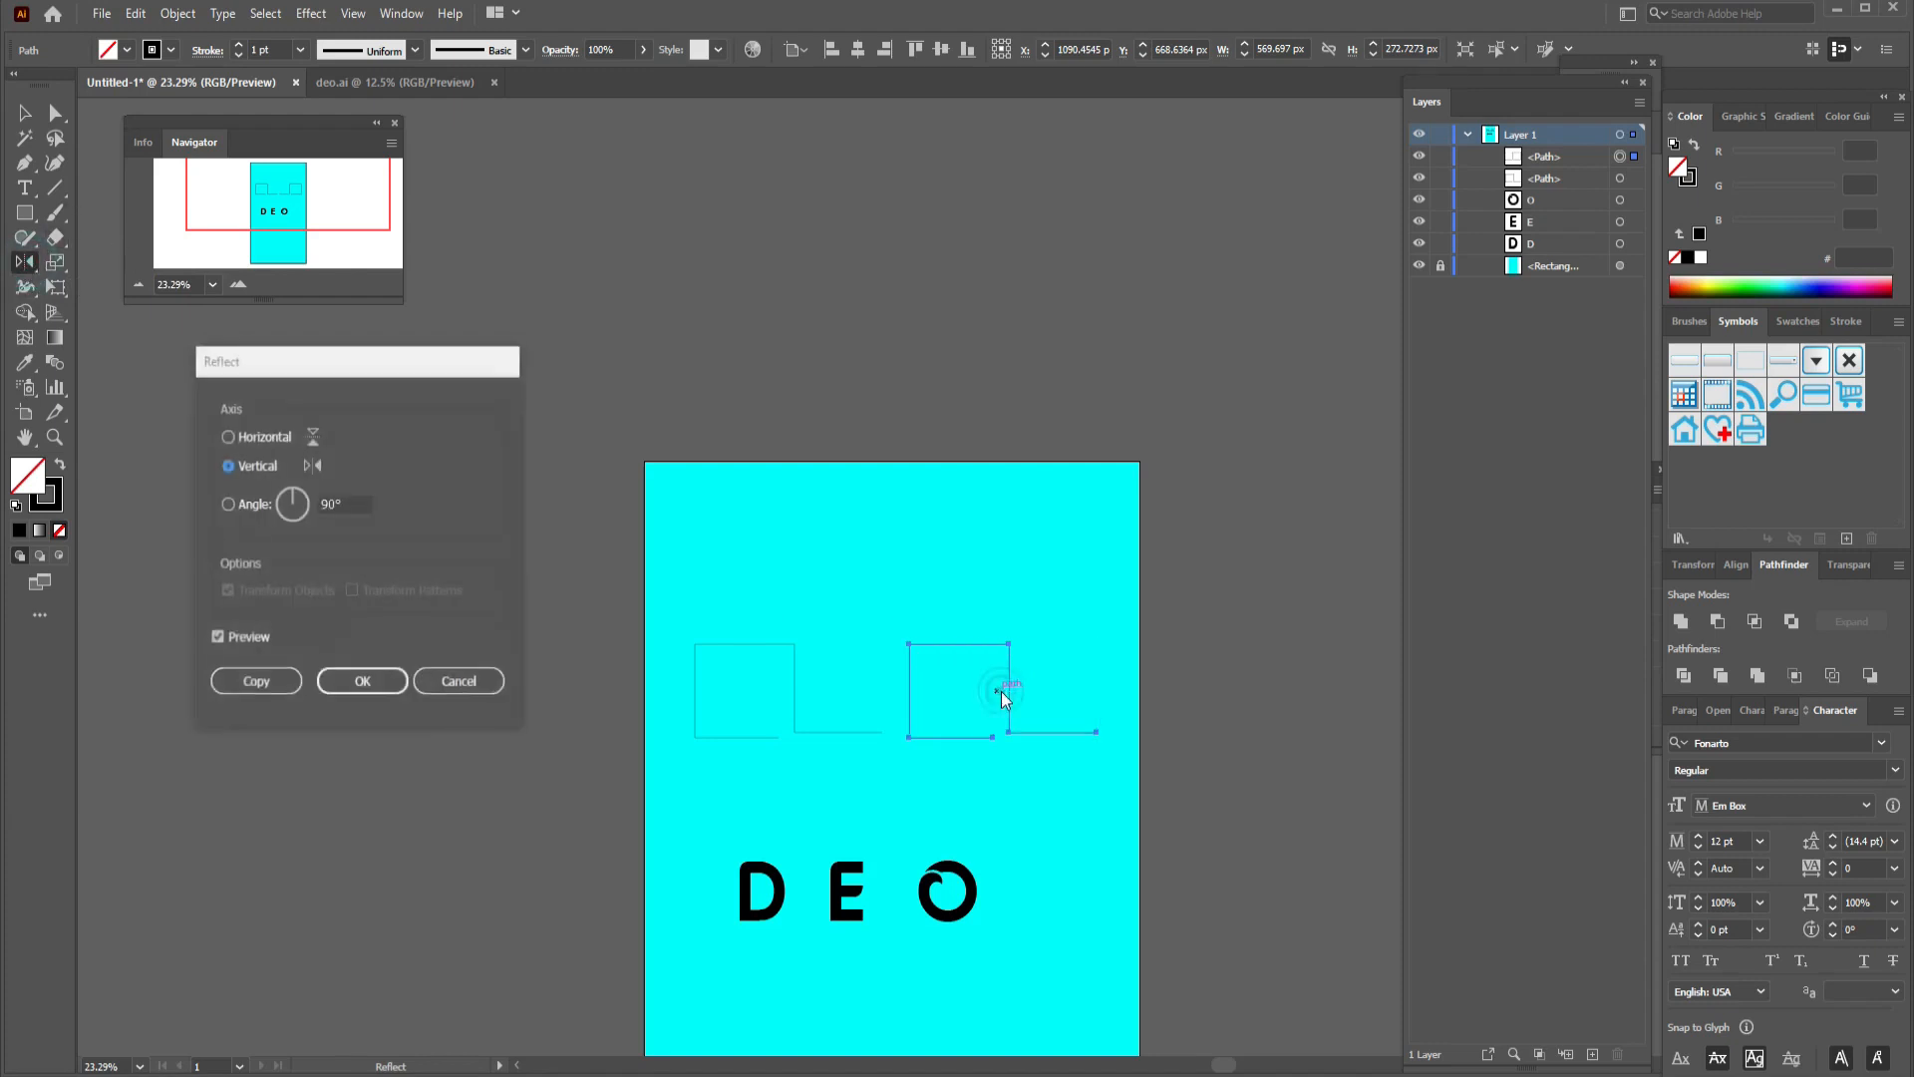
{"action": "left_click", "coordinate": [228, 440]}
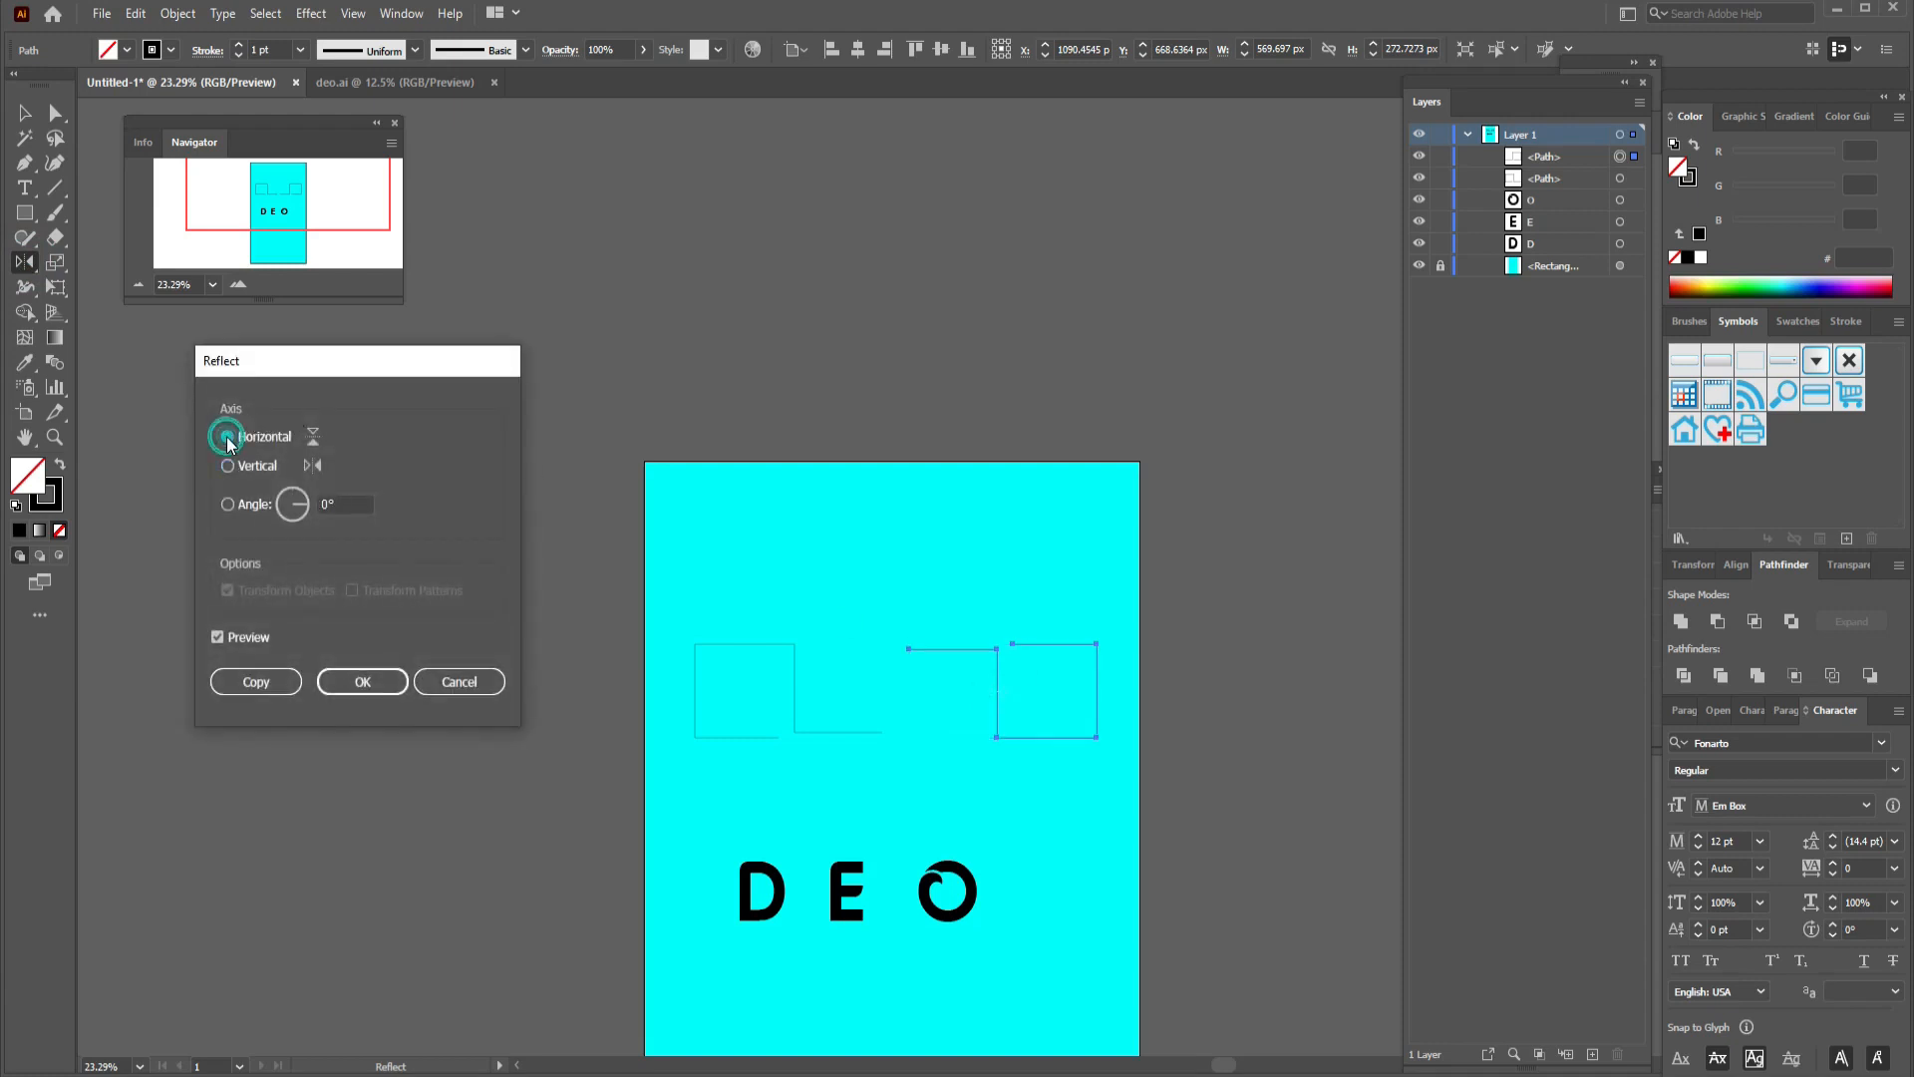
{"action": "left_click", "coordinate": [387, 691]}
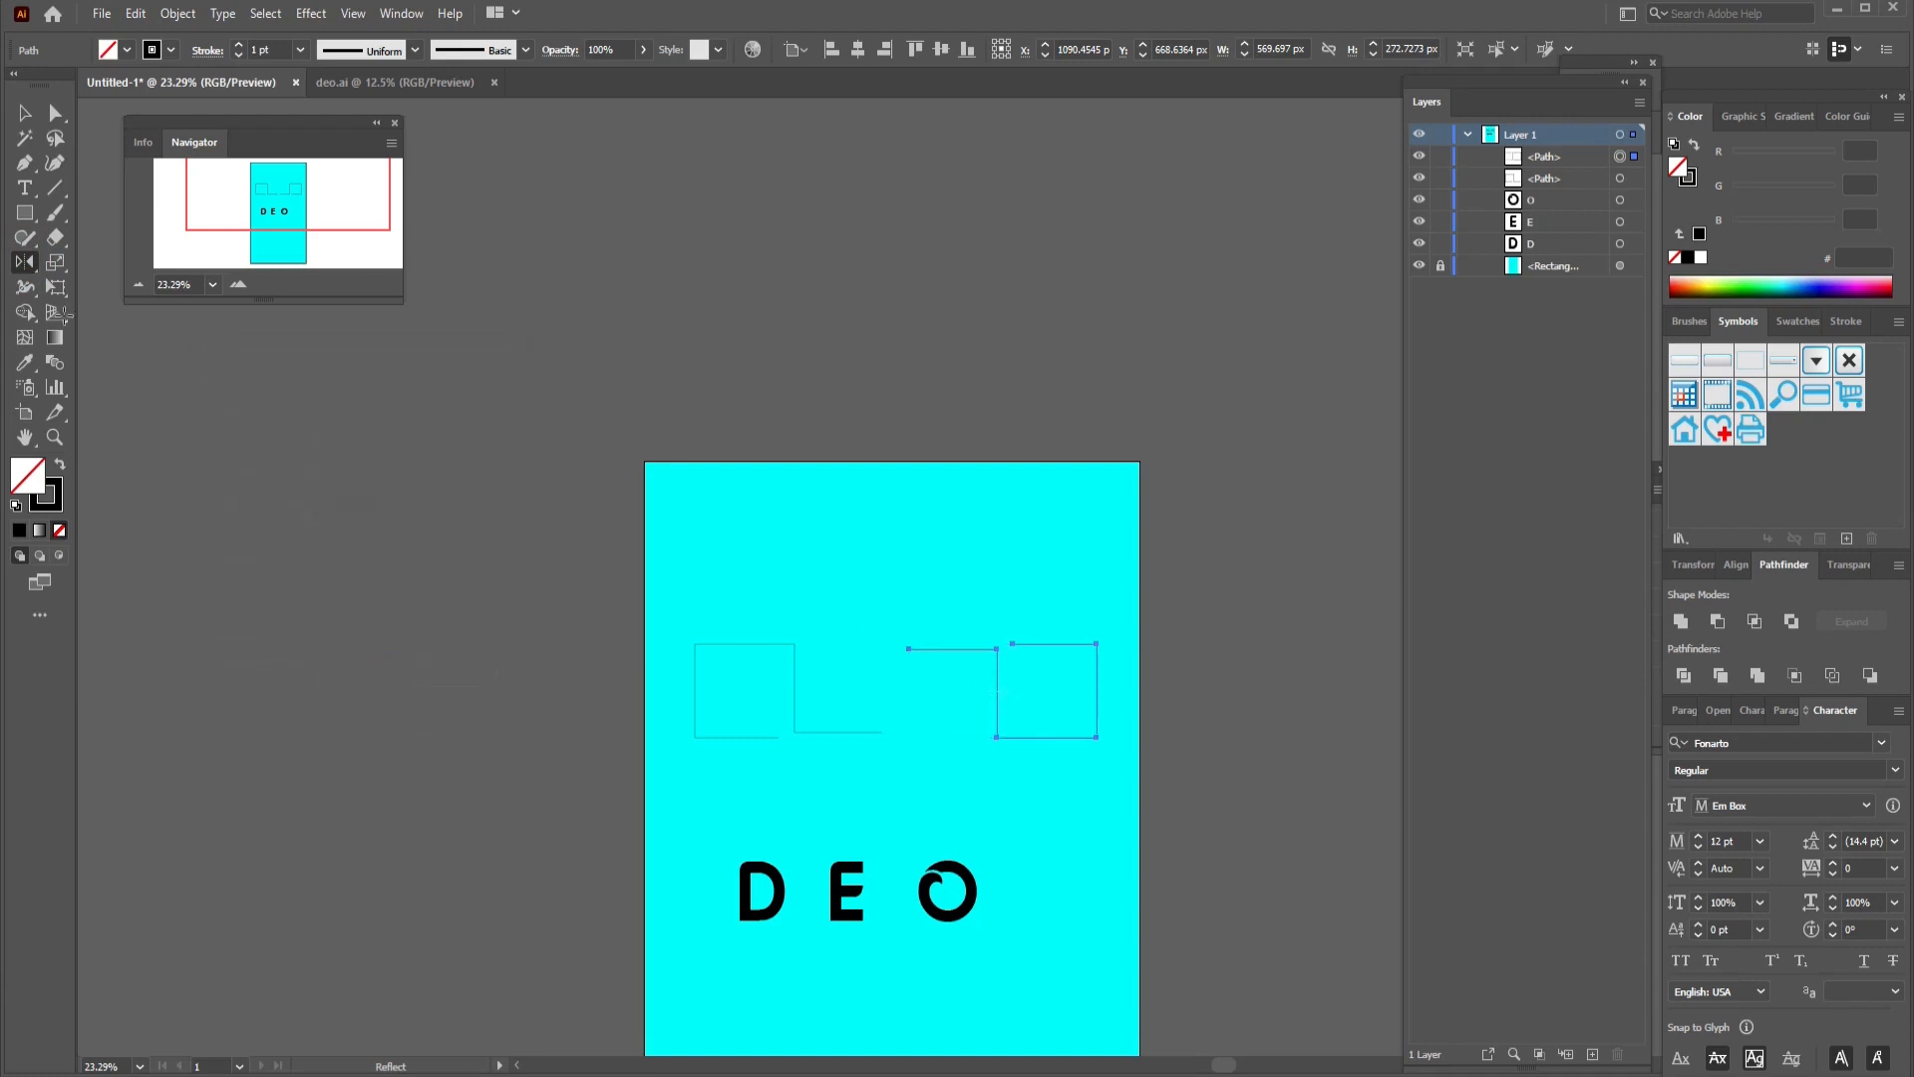
Move the reflected path about 321 px left and 18 px up so both paths interlock into a row of three open boxes.
{"action": "left_click", "coordinate": [20, 118]}
{"action": "left_click", "coordinate": [1049, 828]}
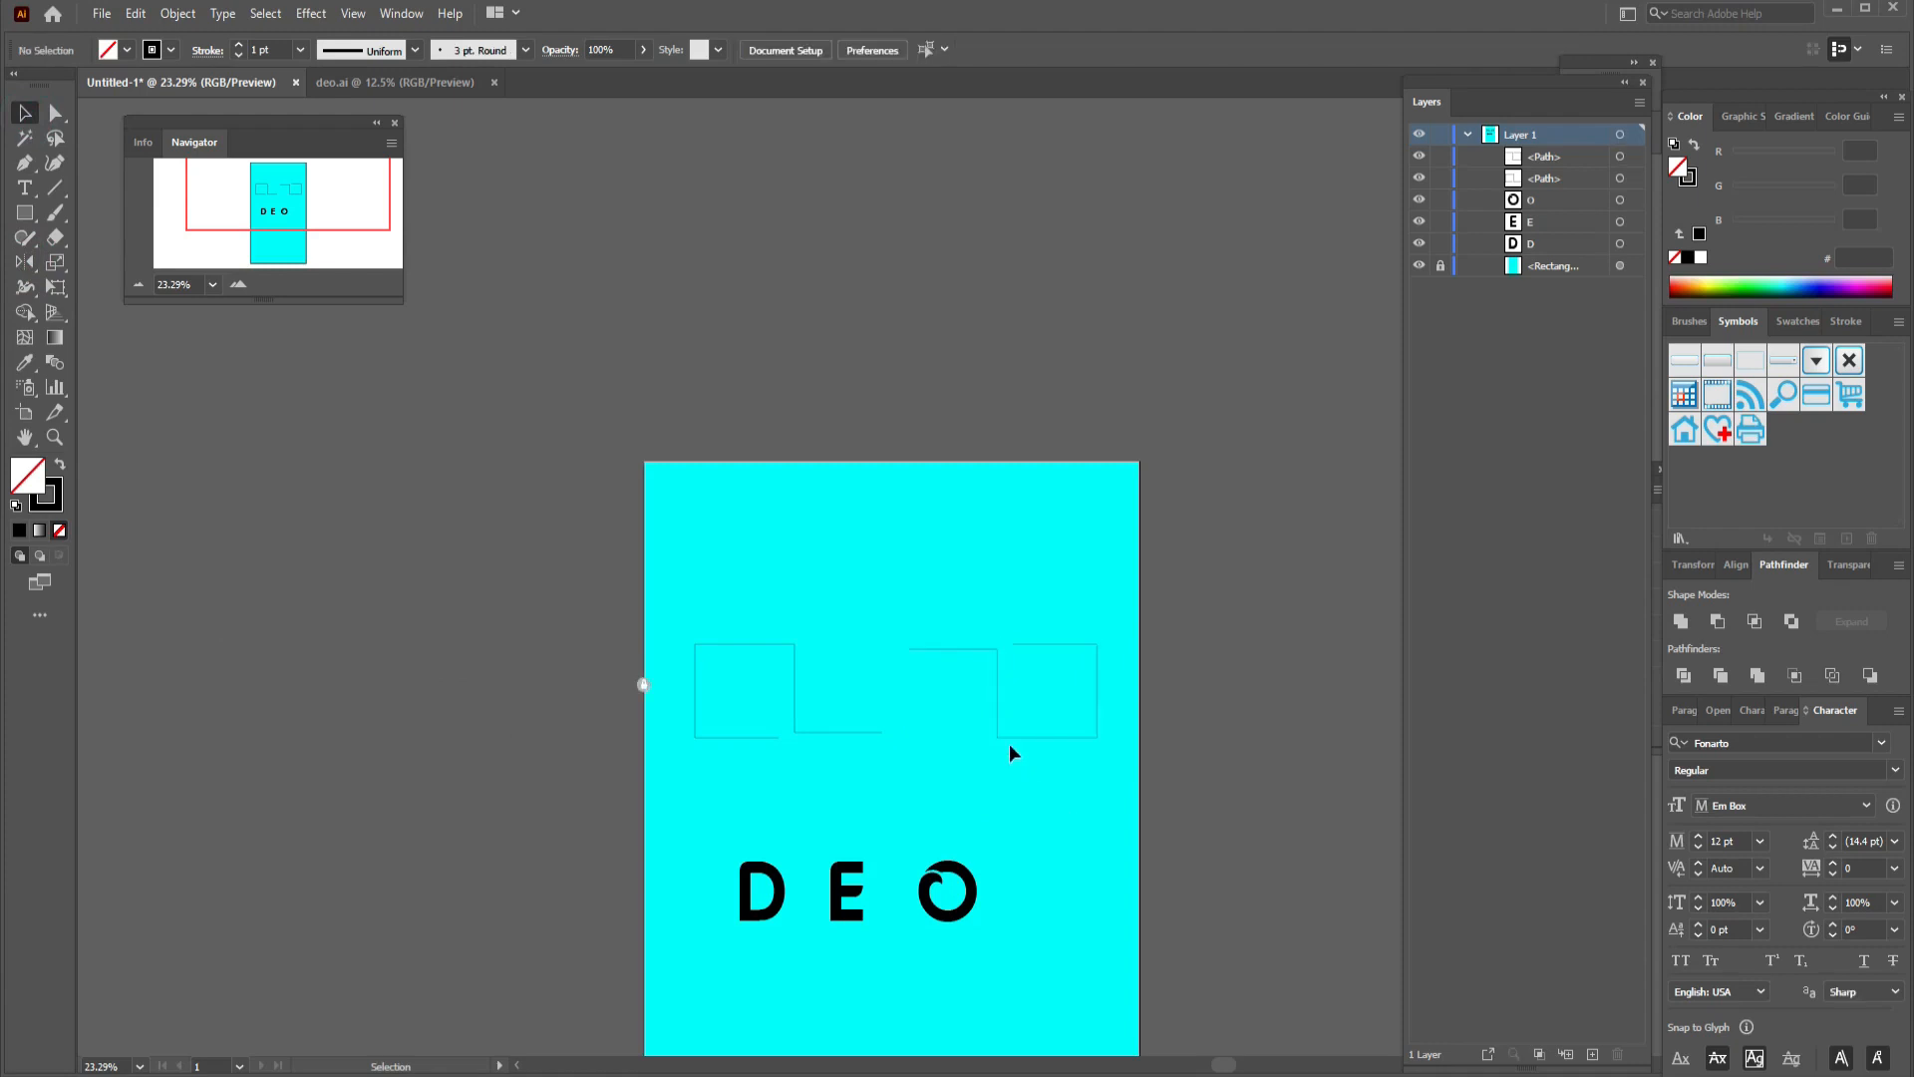
{"action": "left_click_drag", "start_coordinate": [1009, 741], "coordinate": [904, 730]}
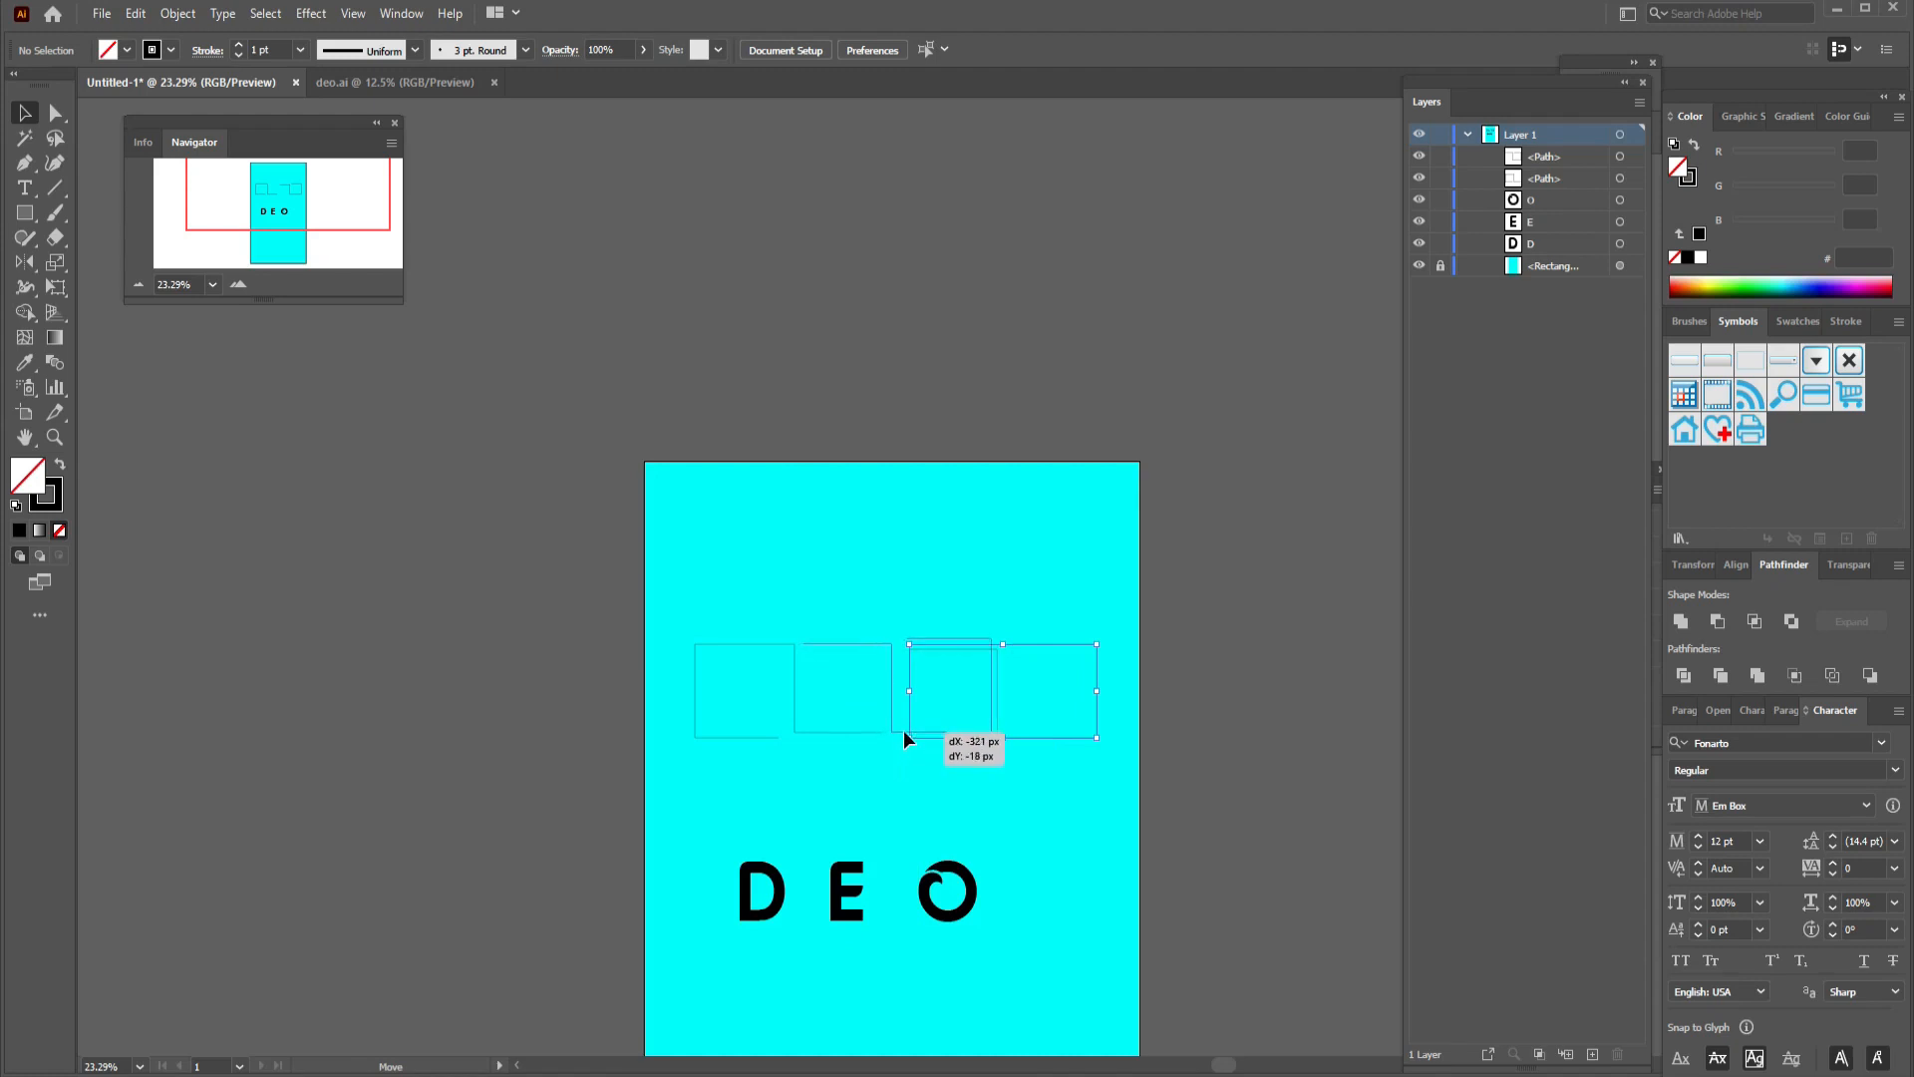
{"action": "left_click", "coordinate": [1033, 730]}
Move the letters D, E and O up into the first, second and third boxes.
{"action": "left_click_drag", "start_coordinate": [785, 869], "coordinate": [770, 679]}
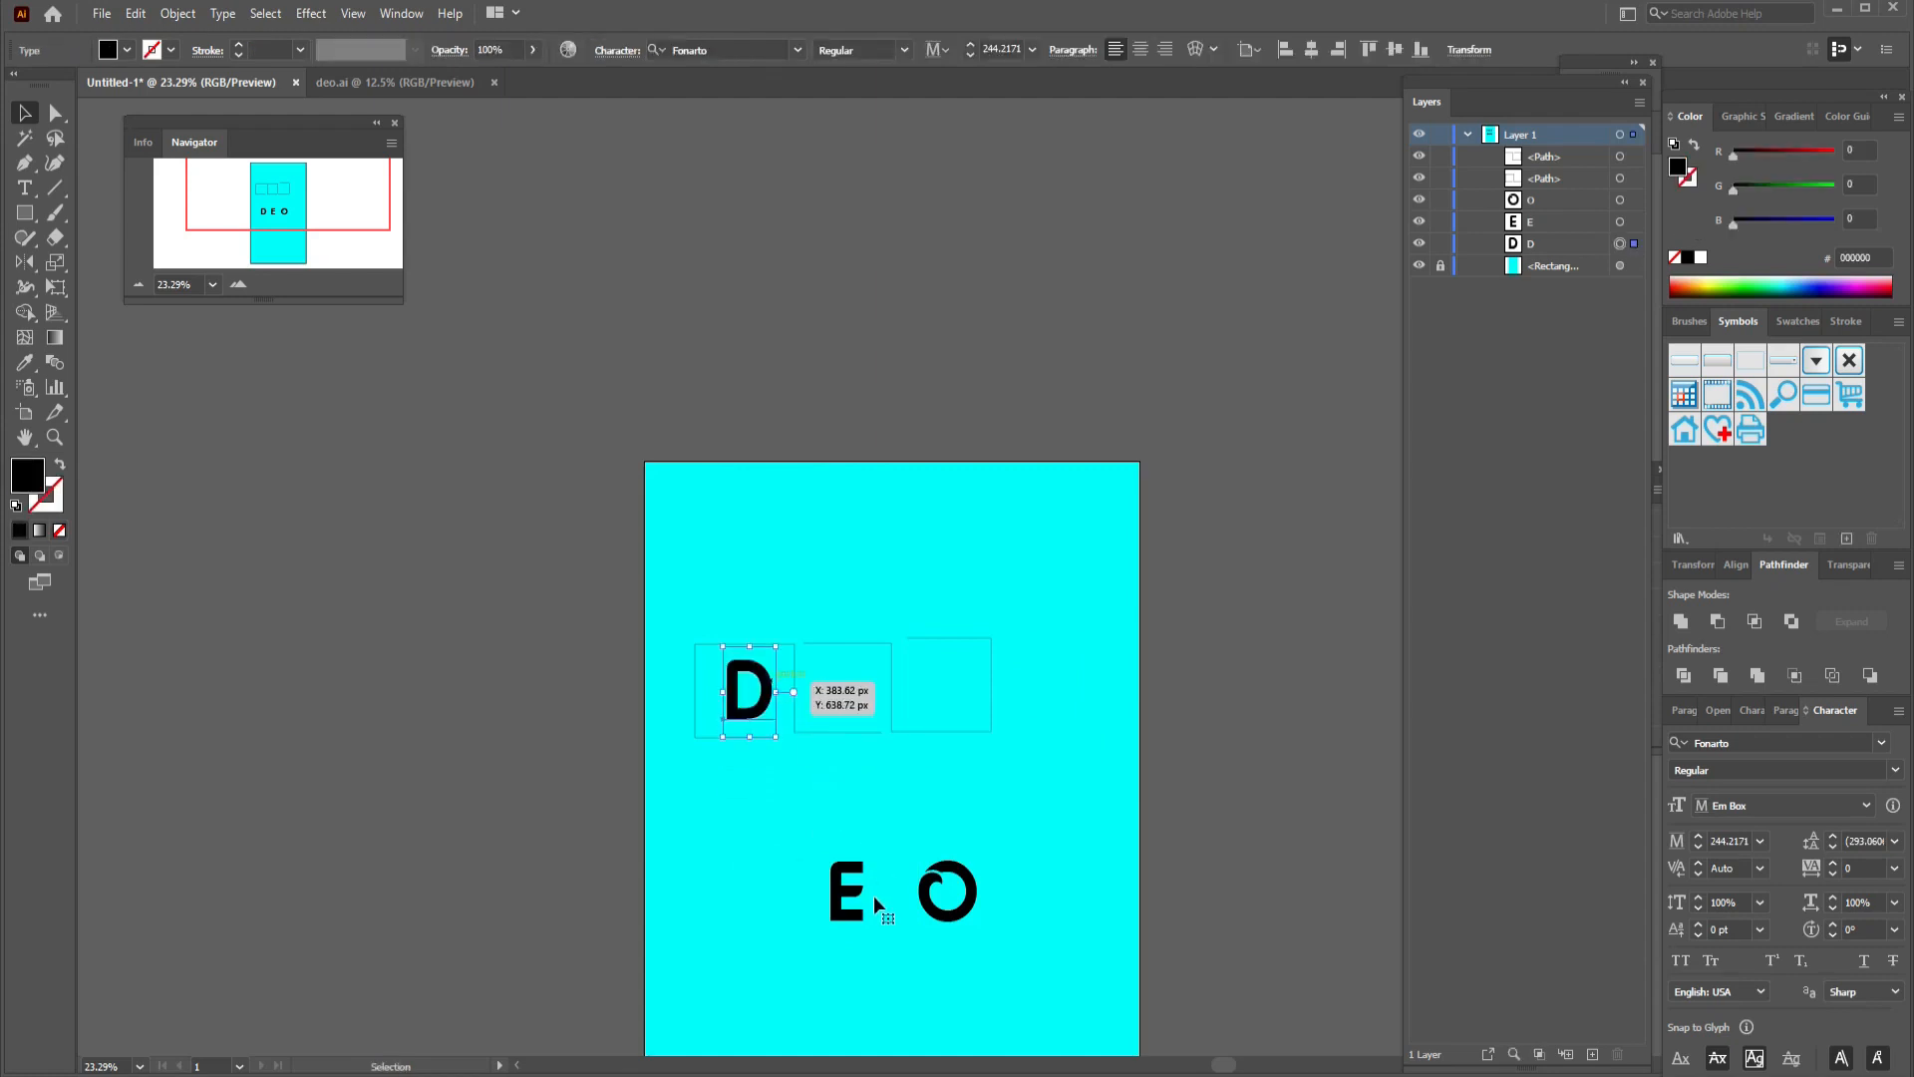
{"action": "left_click_drag", "start_coordinate": [838, 864], "coordinate": [836, 668]}
{"action": "left_click_drag", "start_coordinate": [959, 872], "coordinate": [955, 680]}
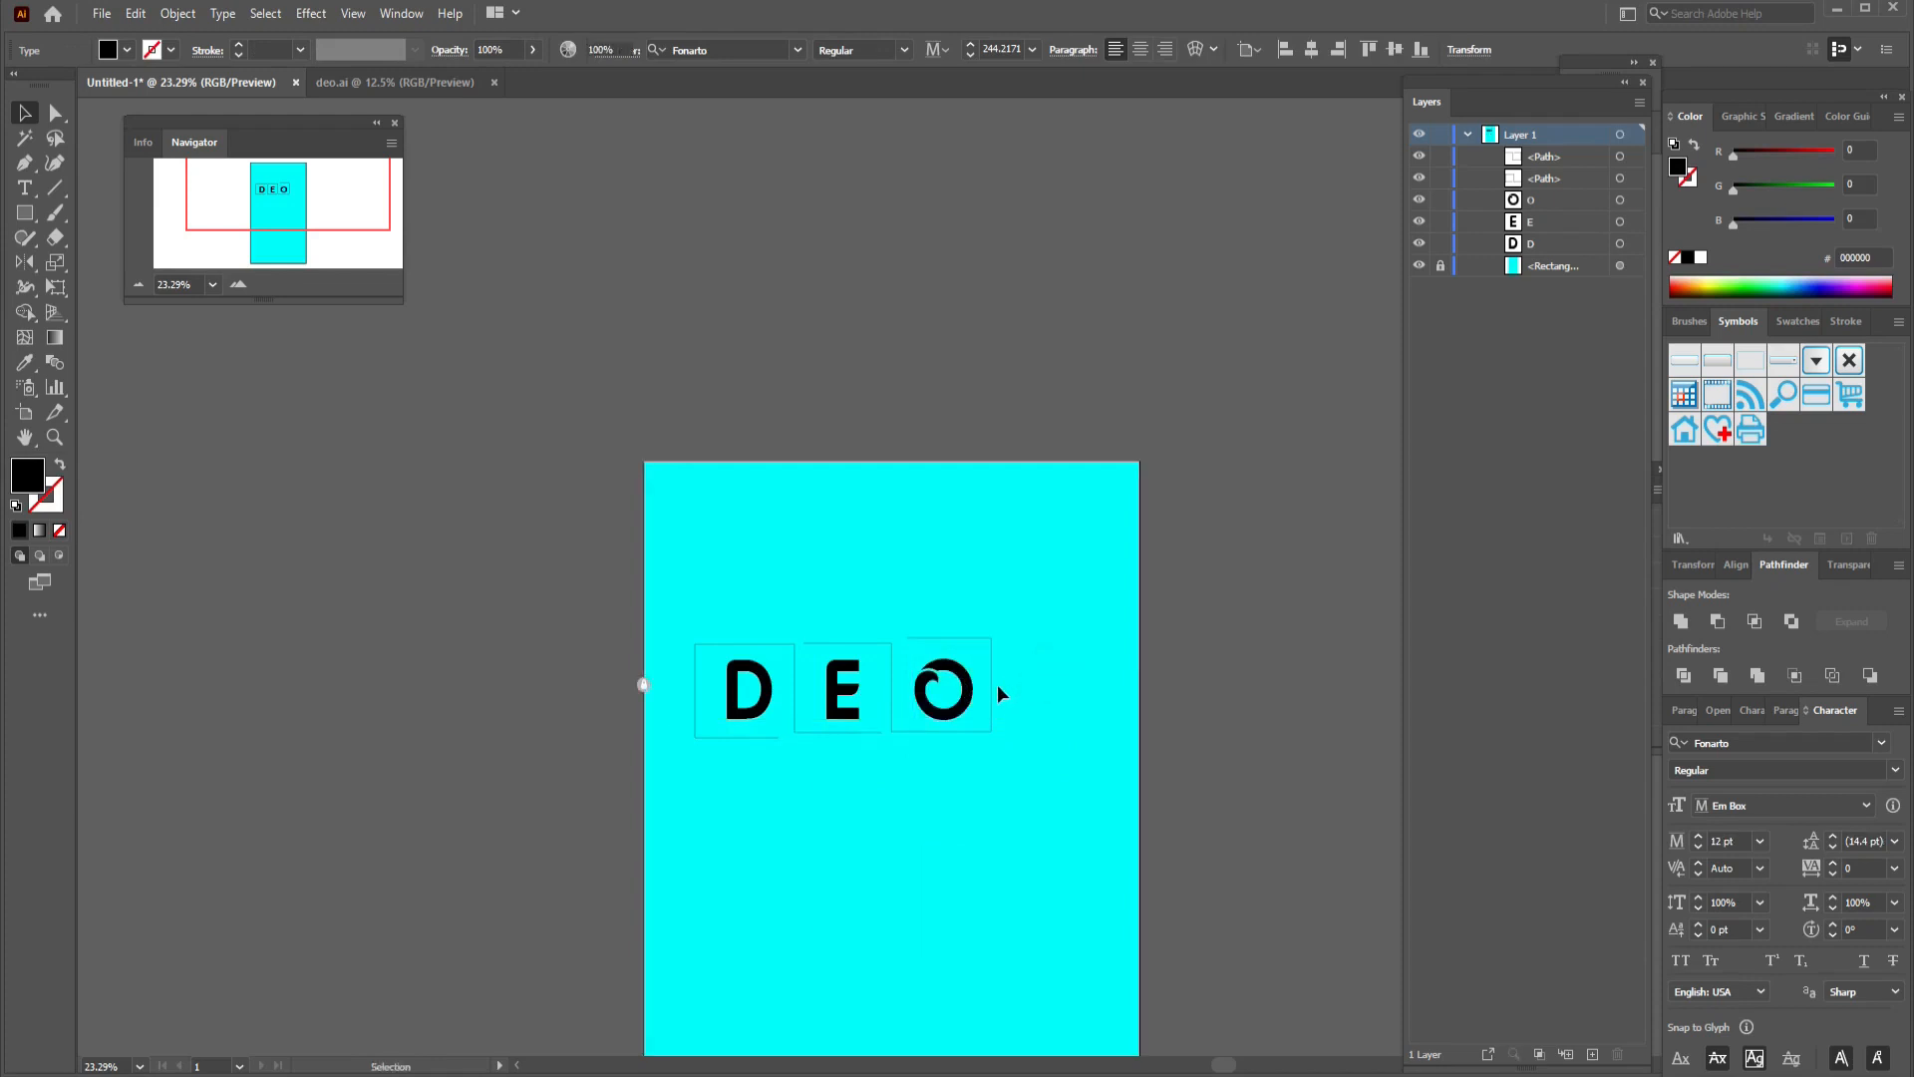
{"action": "left_click", "coordinate": [998, 684]}
Set the fill of the letters D, E and O to white.
{"action": "left_click", "coordinate": [953, 696]}
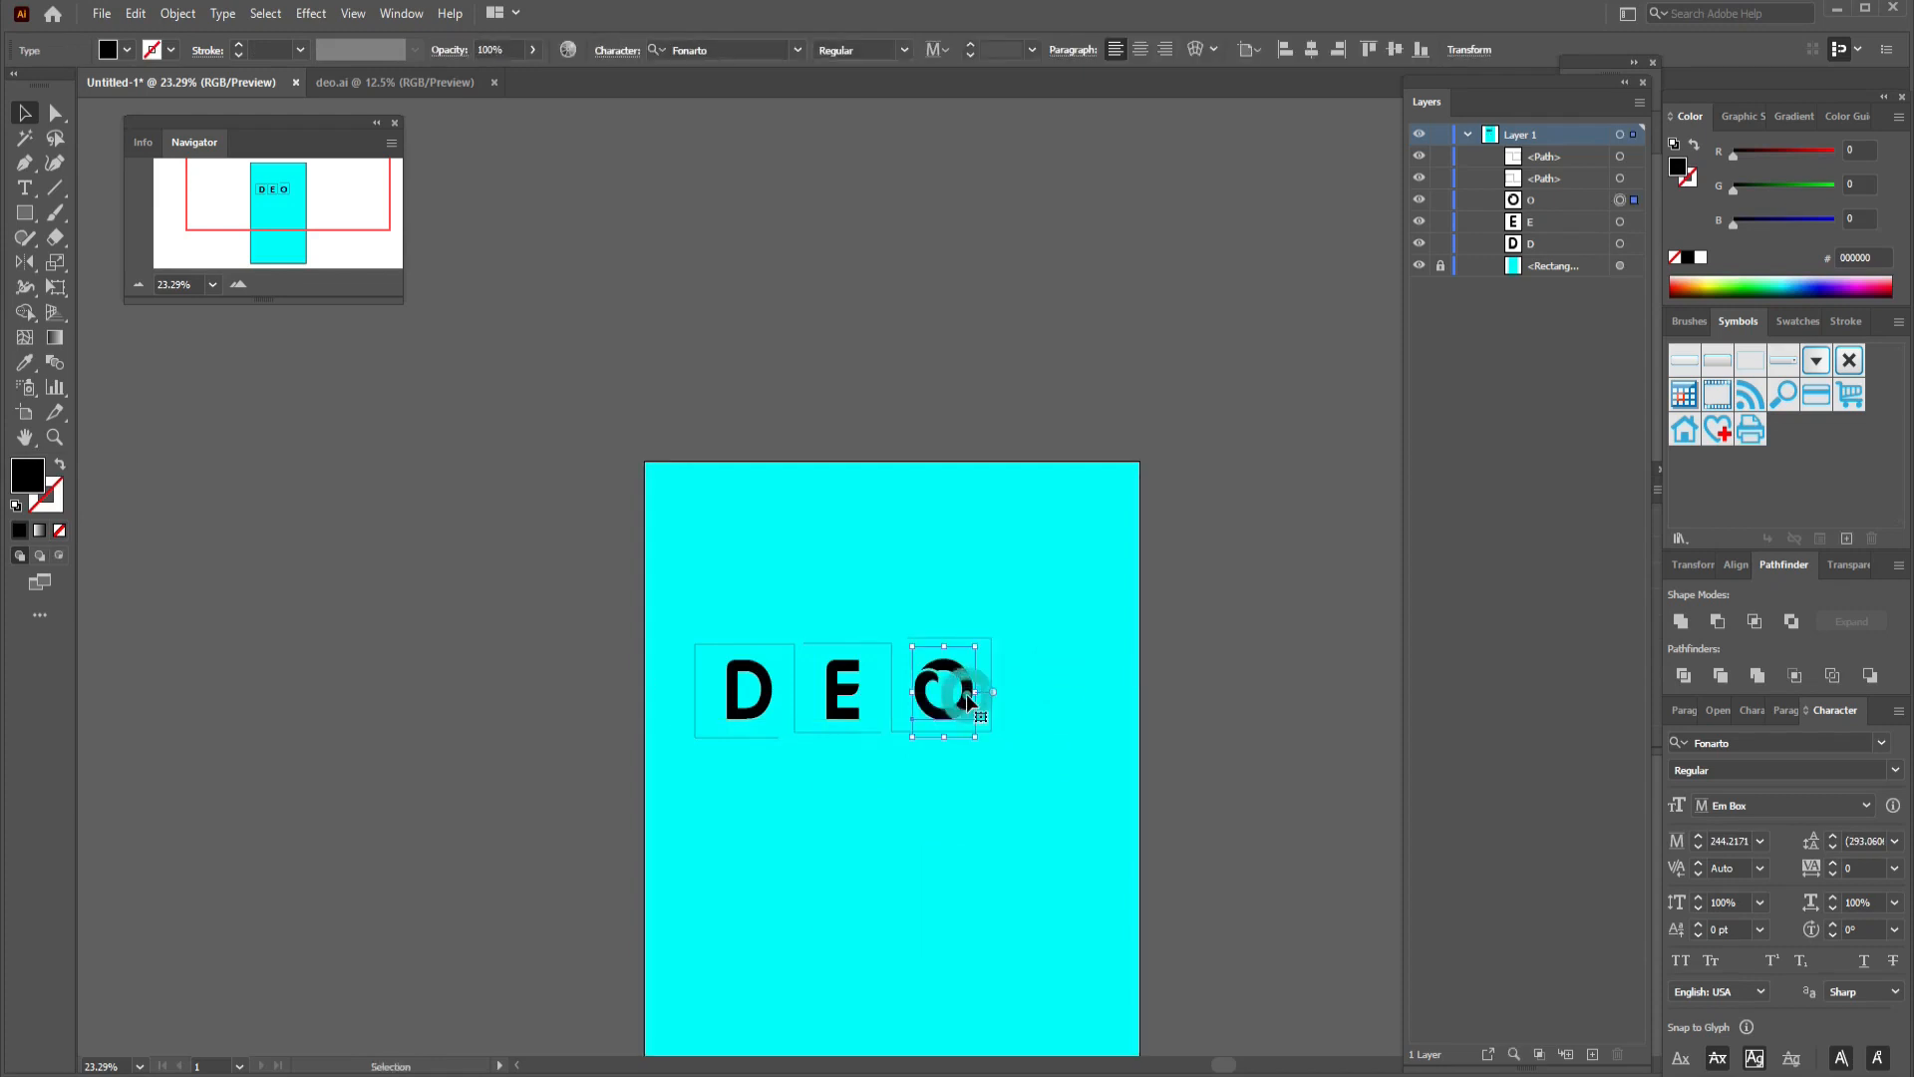
{"action": "left_click", "coordinate": [849, 710], "text": "shift"}
{"action": "left_click", "coordinate": [750, 698], "text": "shift"}
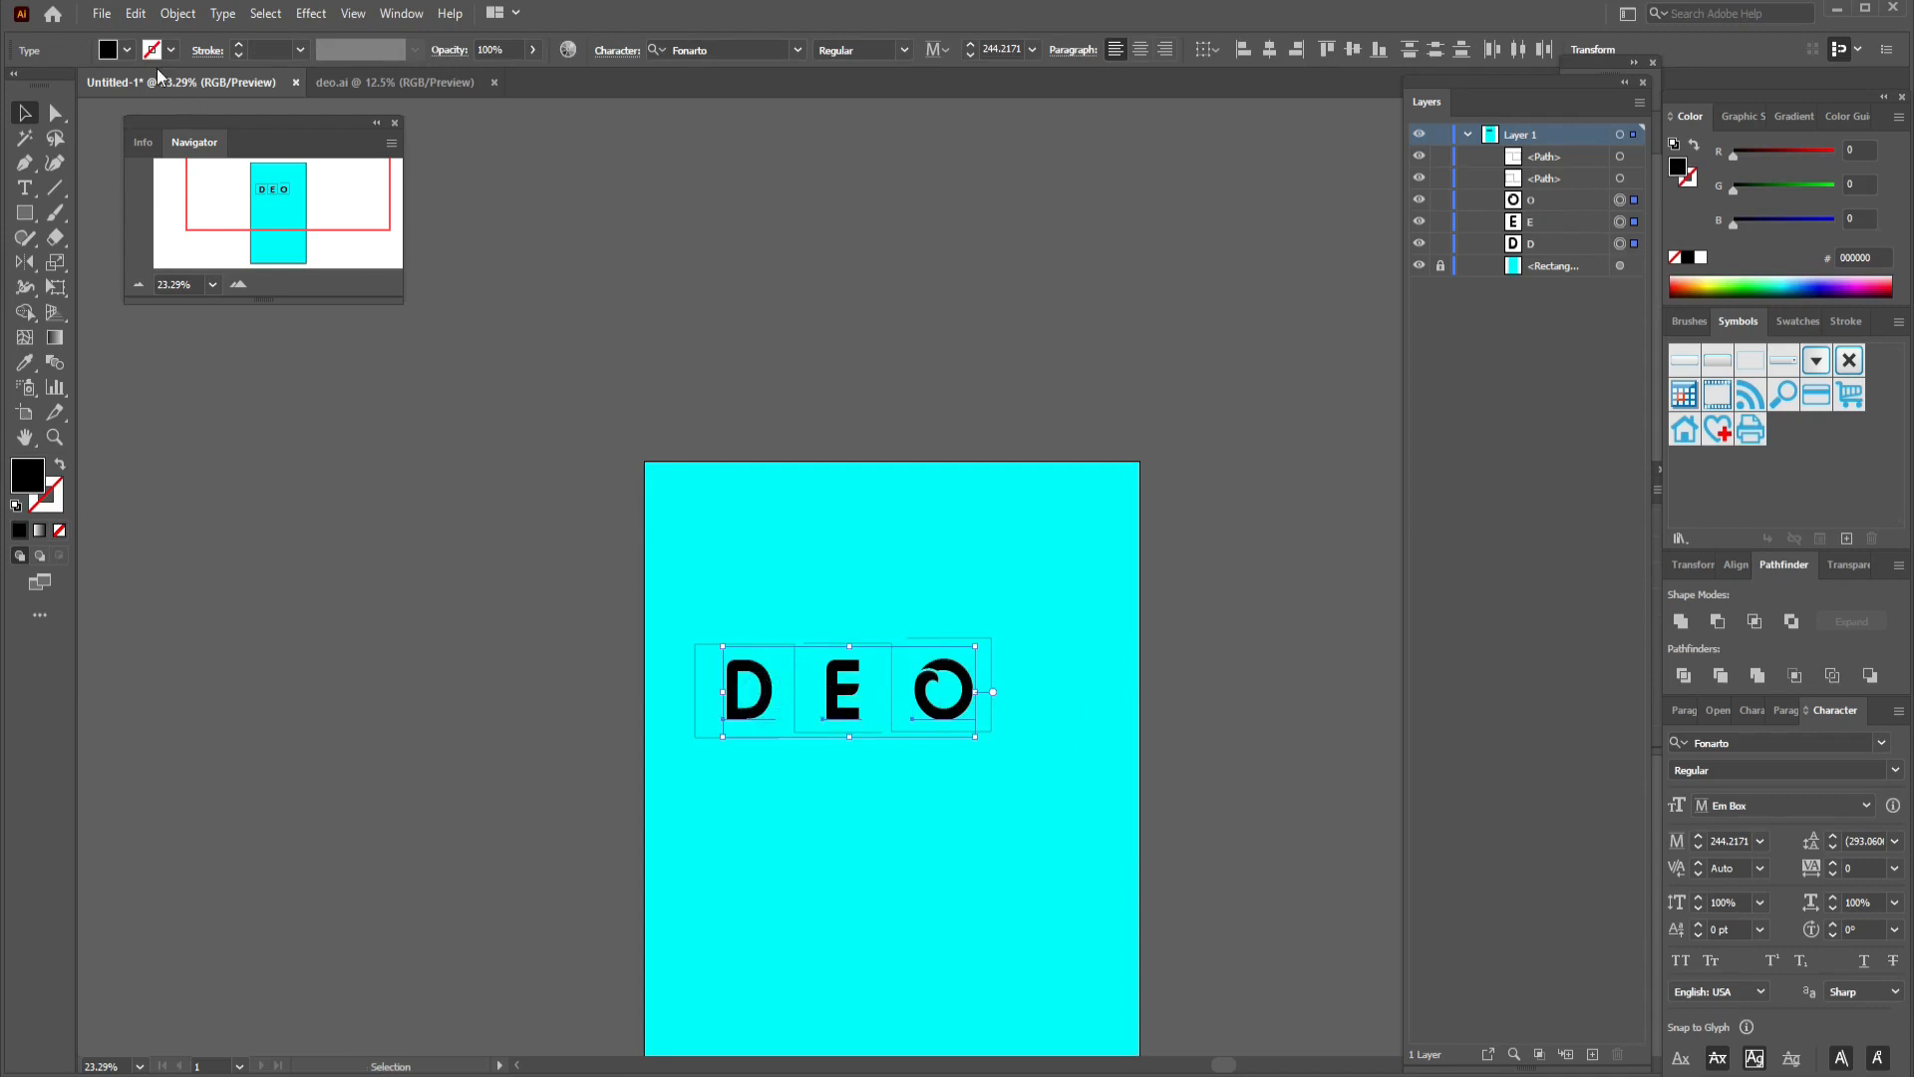
{"action": "left_click", "coordinate": [128, 52]}
{"action": "left_click", "coordinate": [40, 85]}
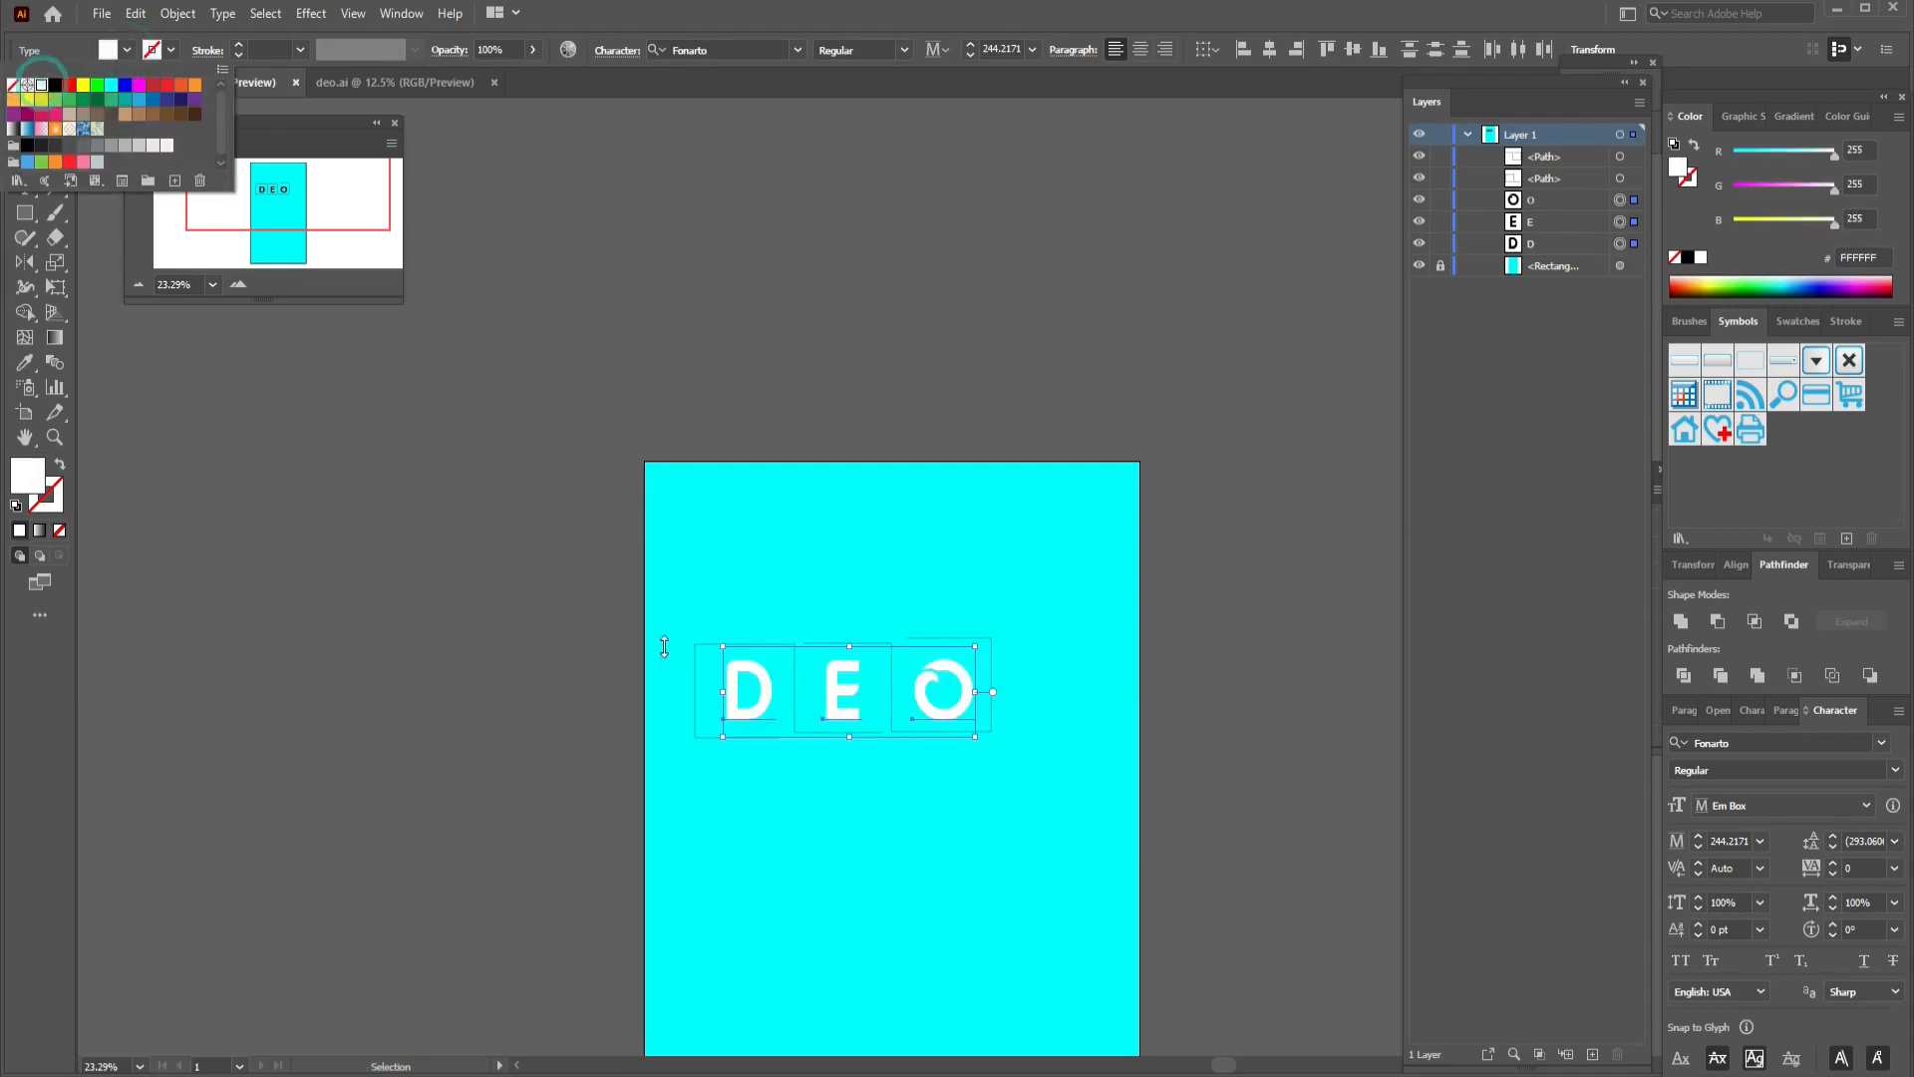
{"action": "left_click", "coordinate": [881, 817]}
{"action": "left_click", "coordinate": [876, 813]}
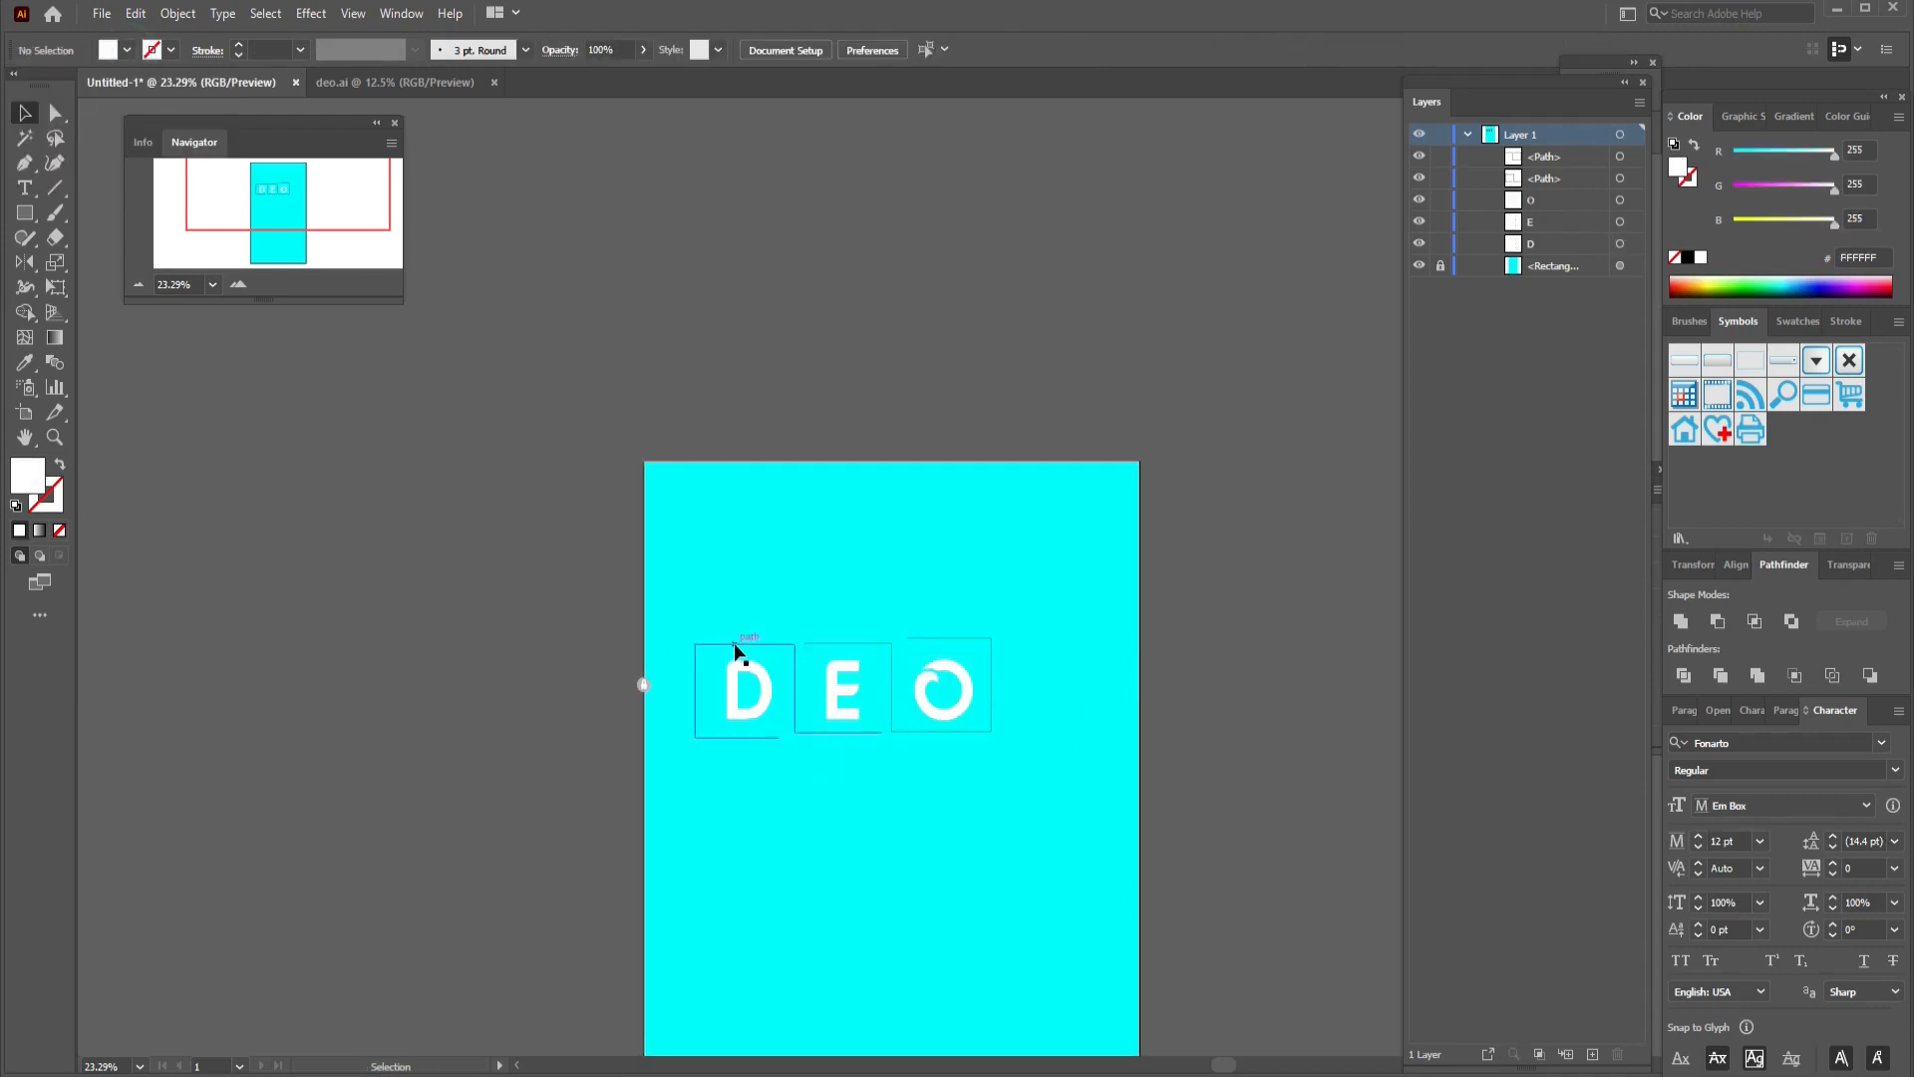
Set the stroke weight of both box paths to 16 pt.
{"action": "left_click", "coordinate": [734, 646]}
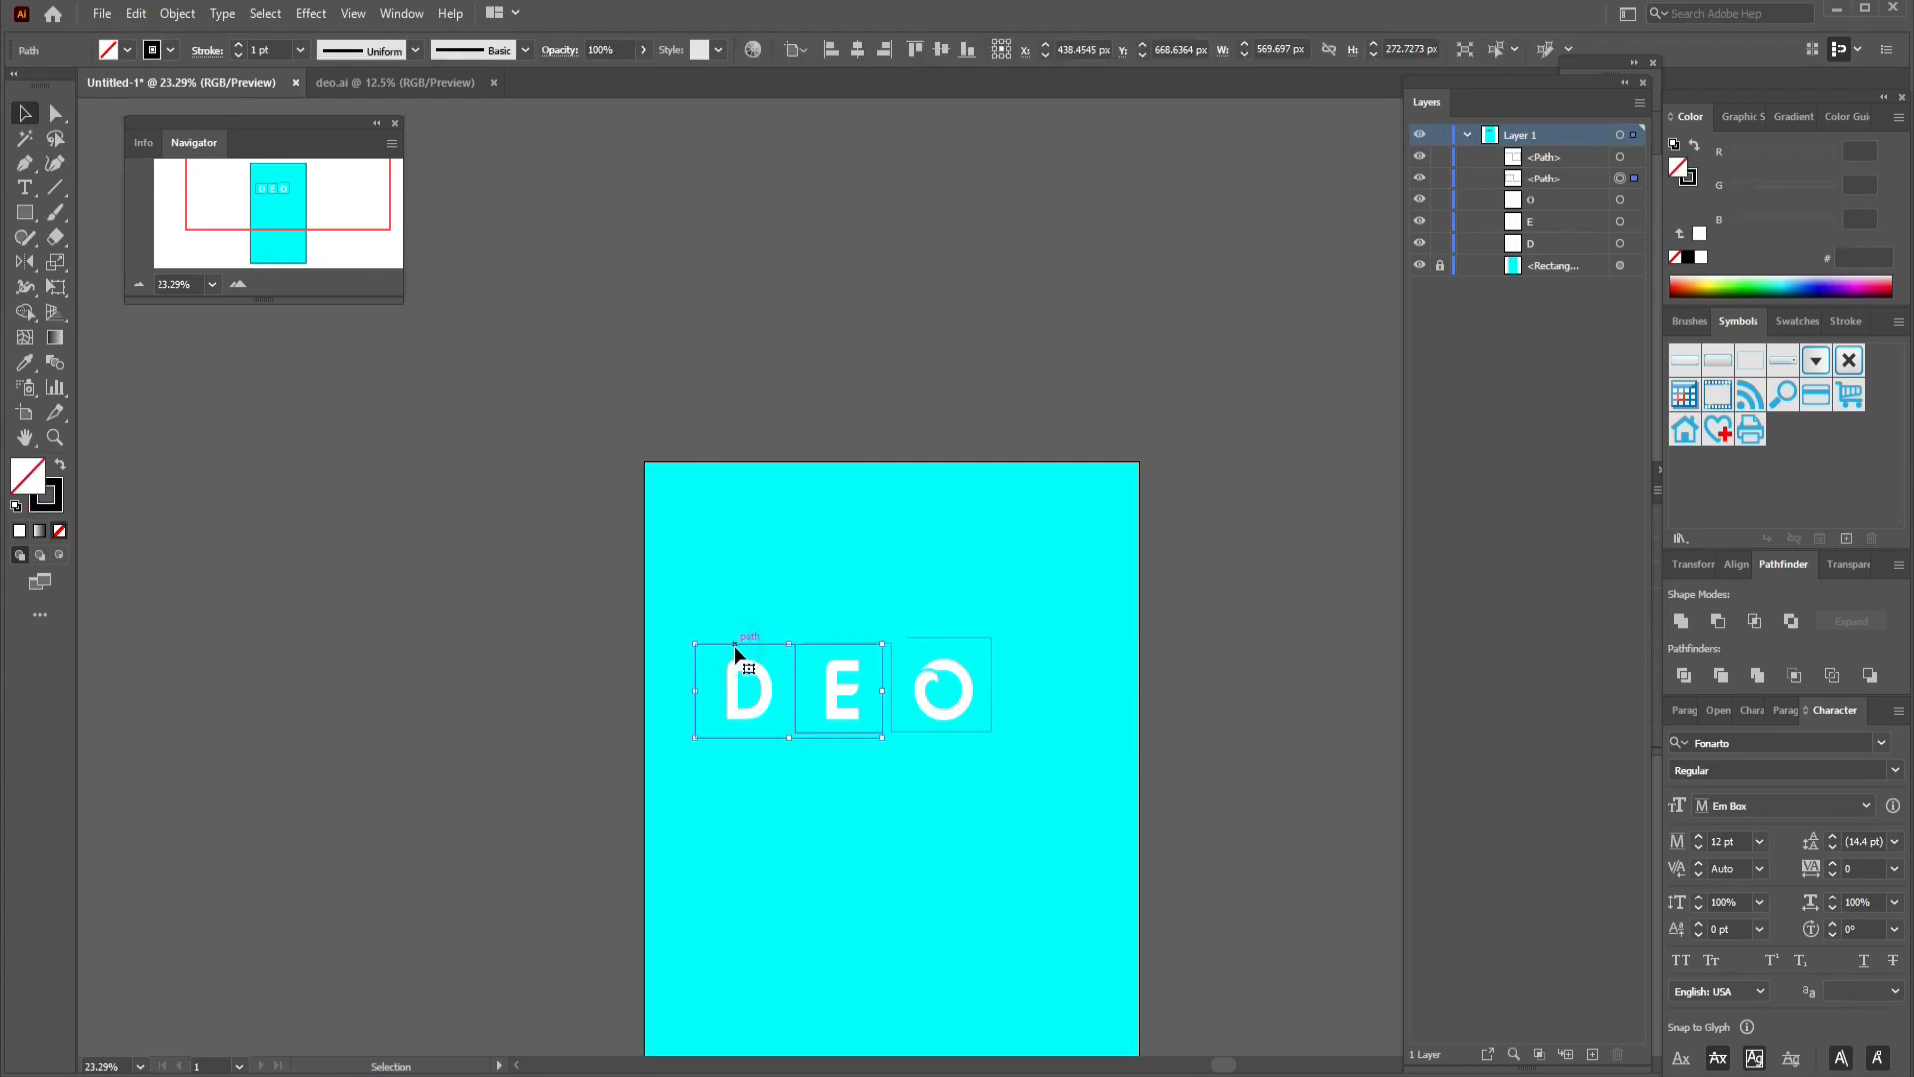
{"action": "left_click", "coordinate": [936, 637], "text": "shift"}
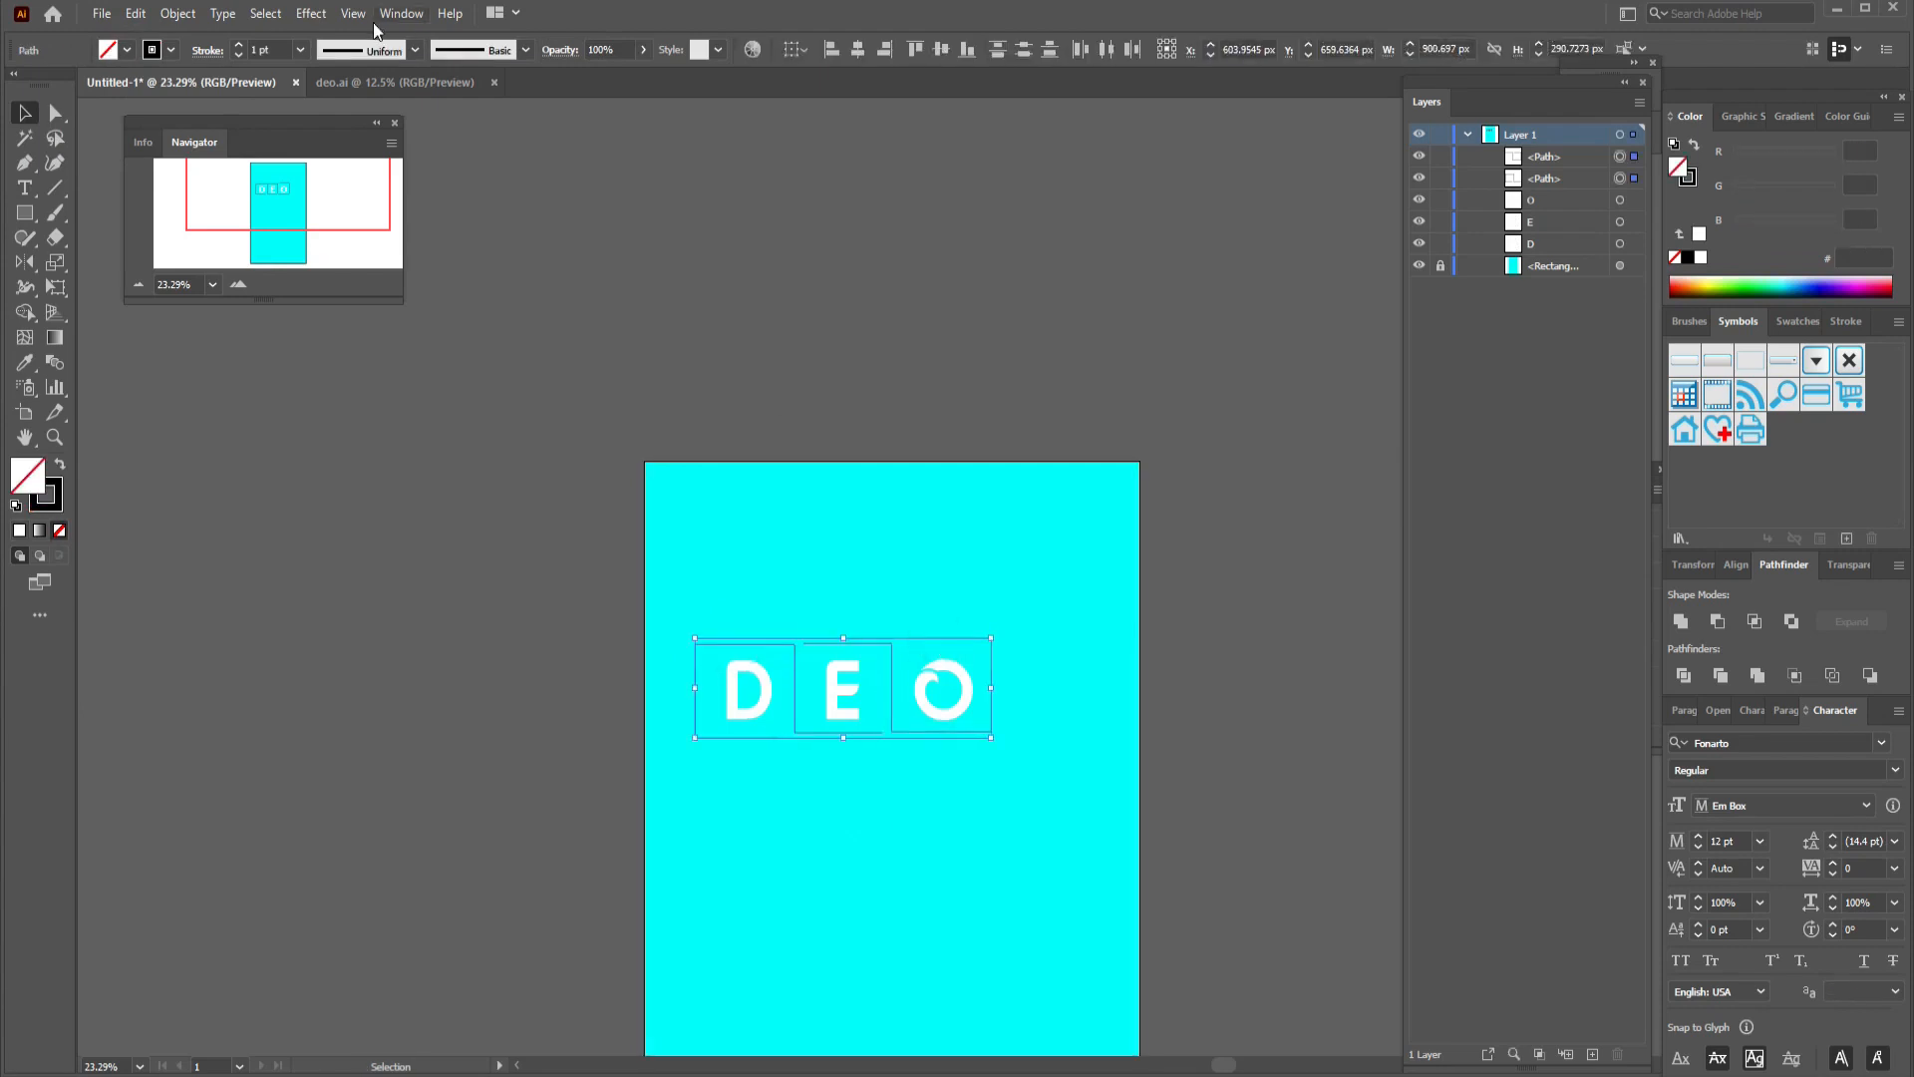
{"action": "left_click", "coordinate": [300, 51]}
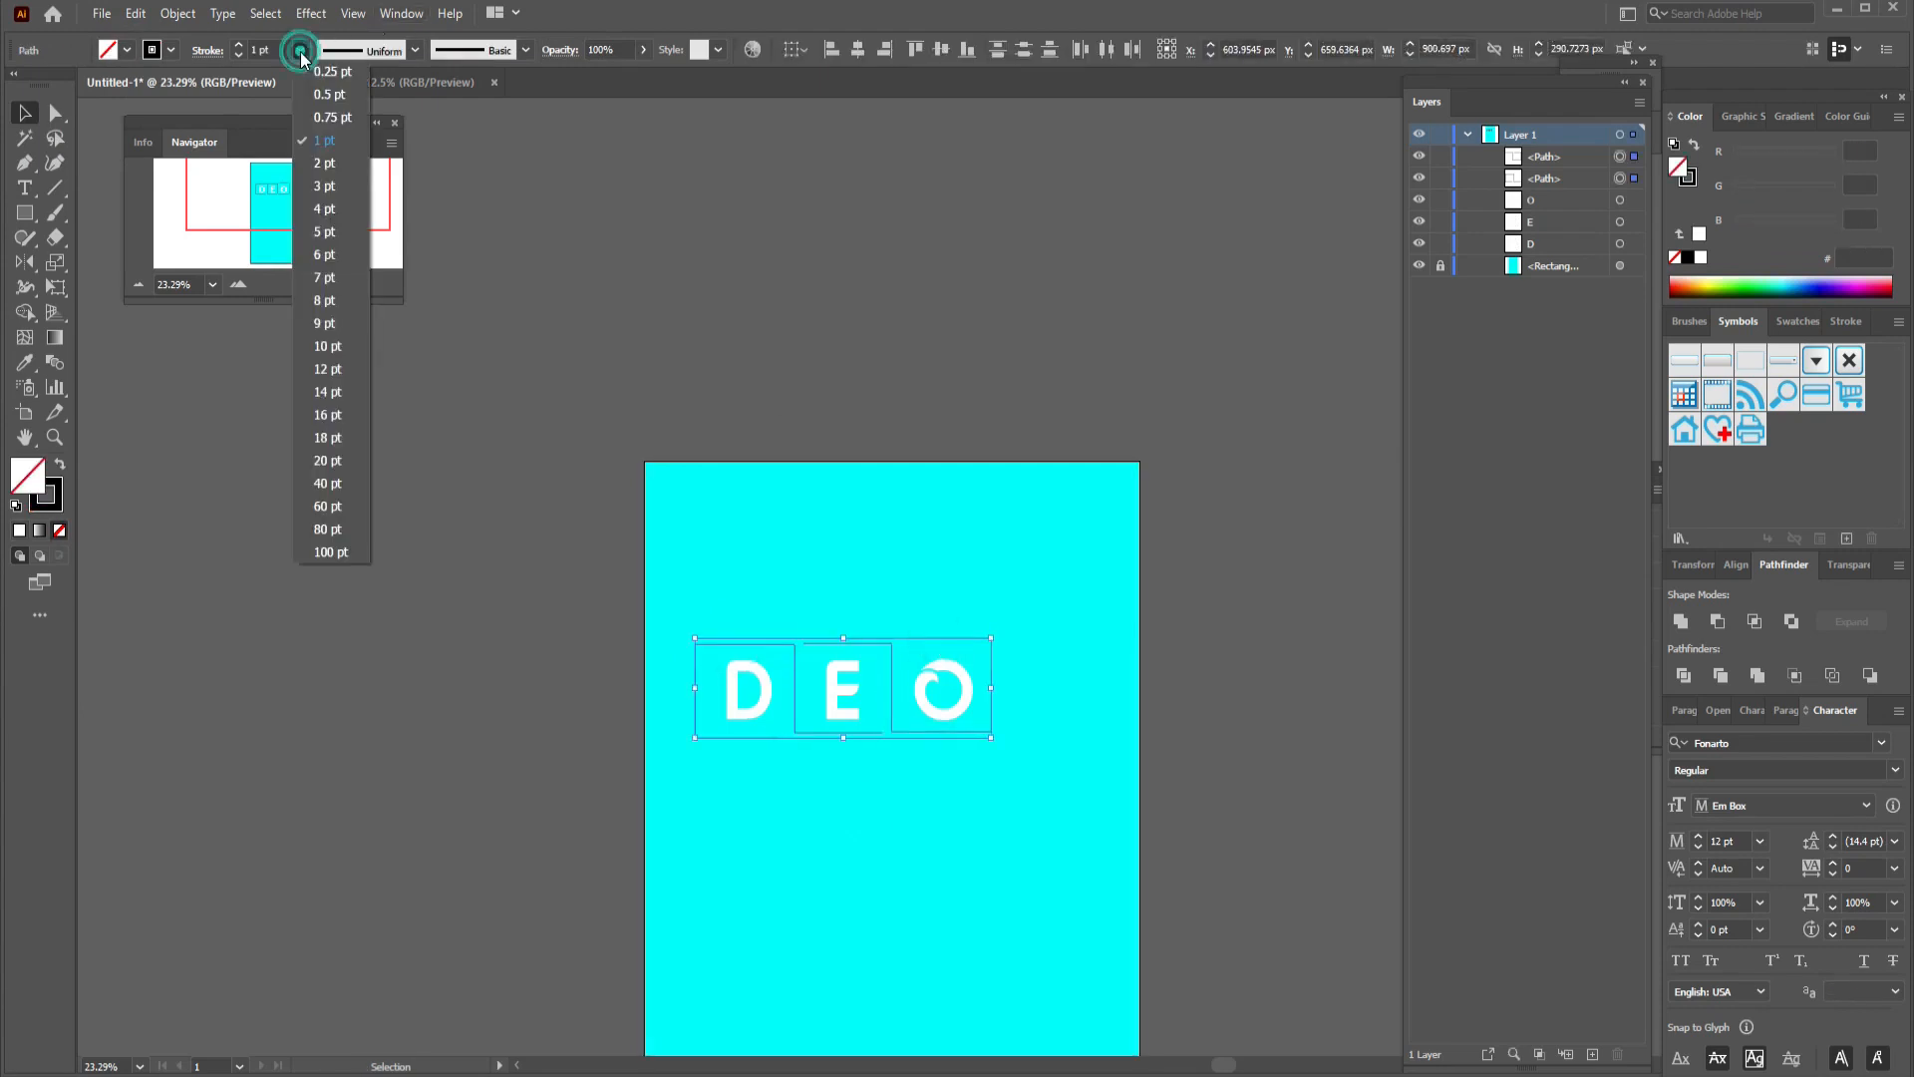
{"action": "left_click", "coordinate": [325, 414]}
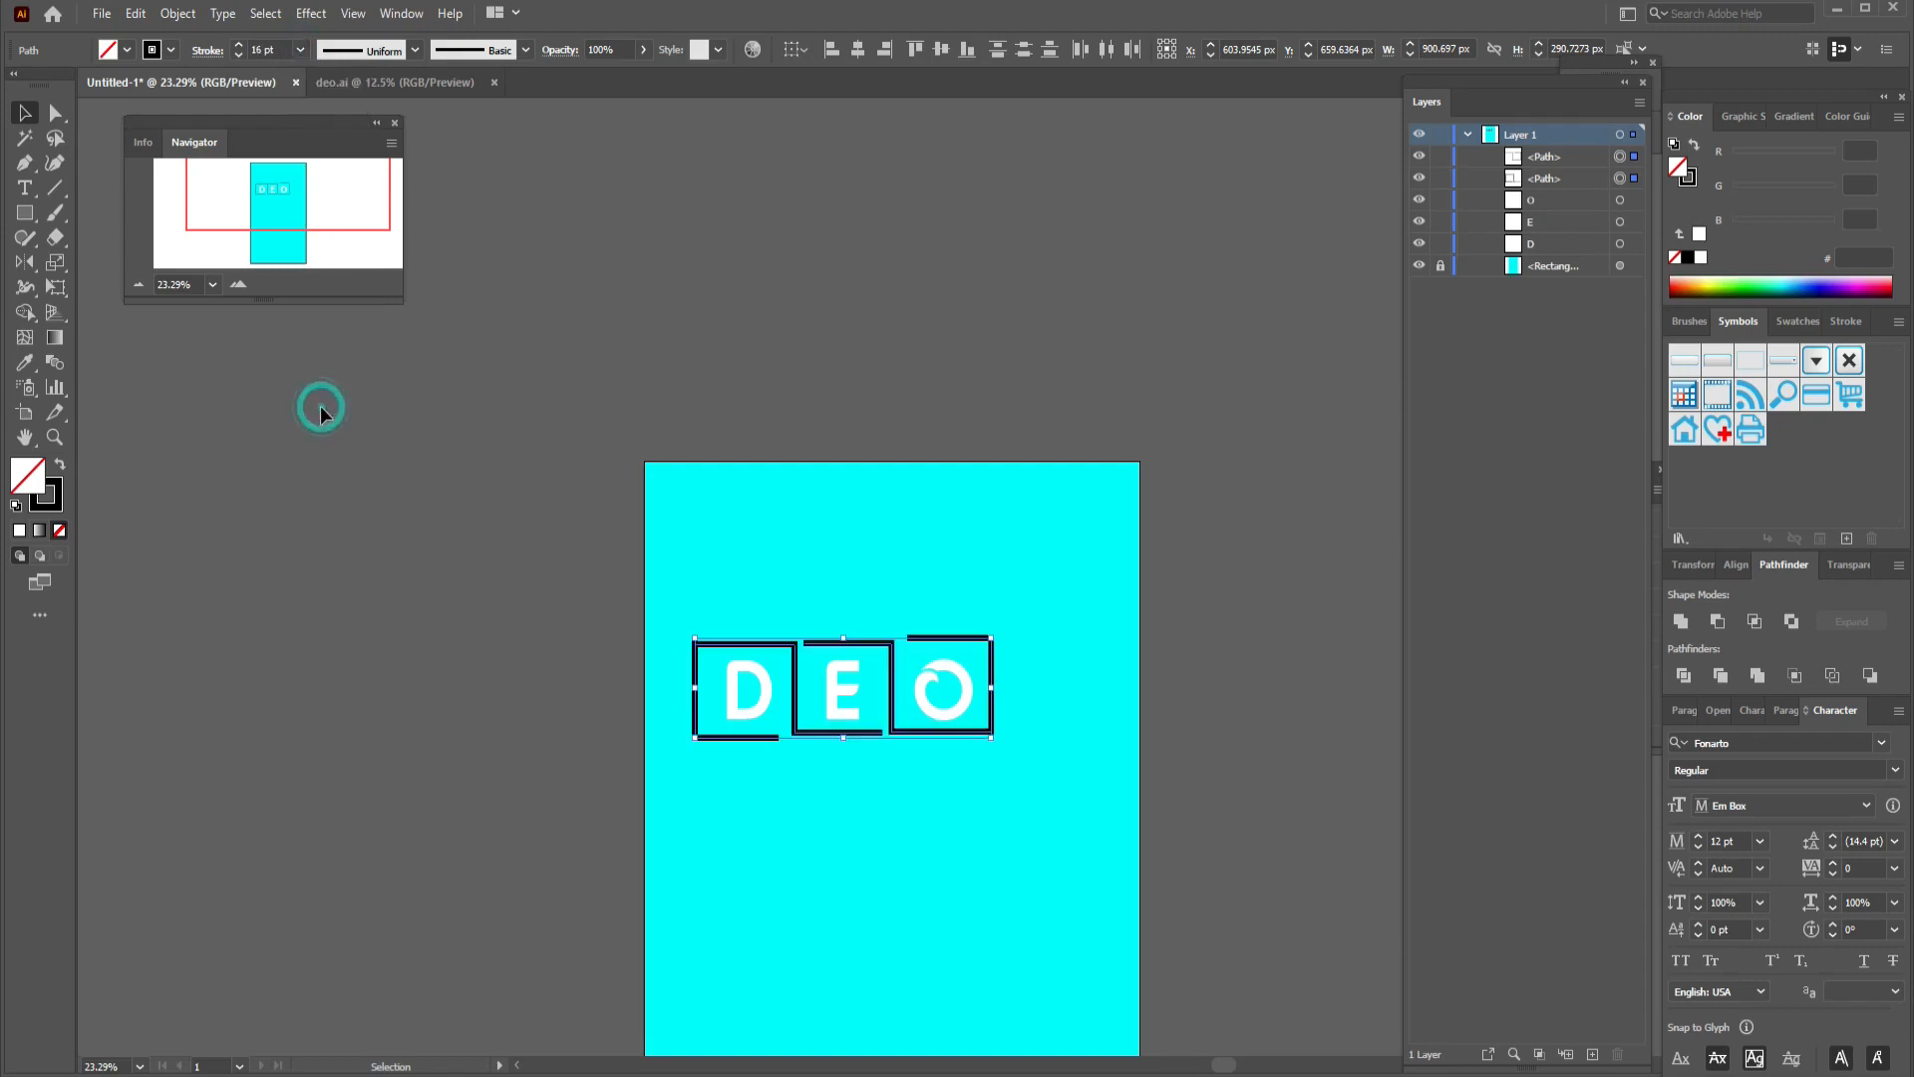
Give both box paths a white stroke and no fill.
{"action": "left_click", "coordinate": [127, 49]}
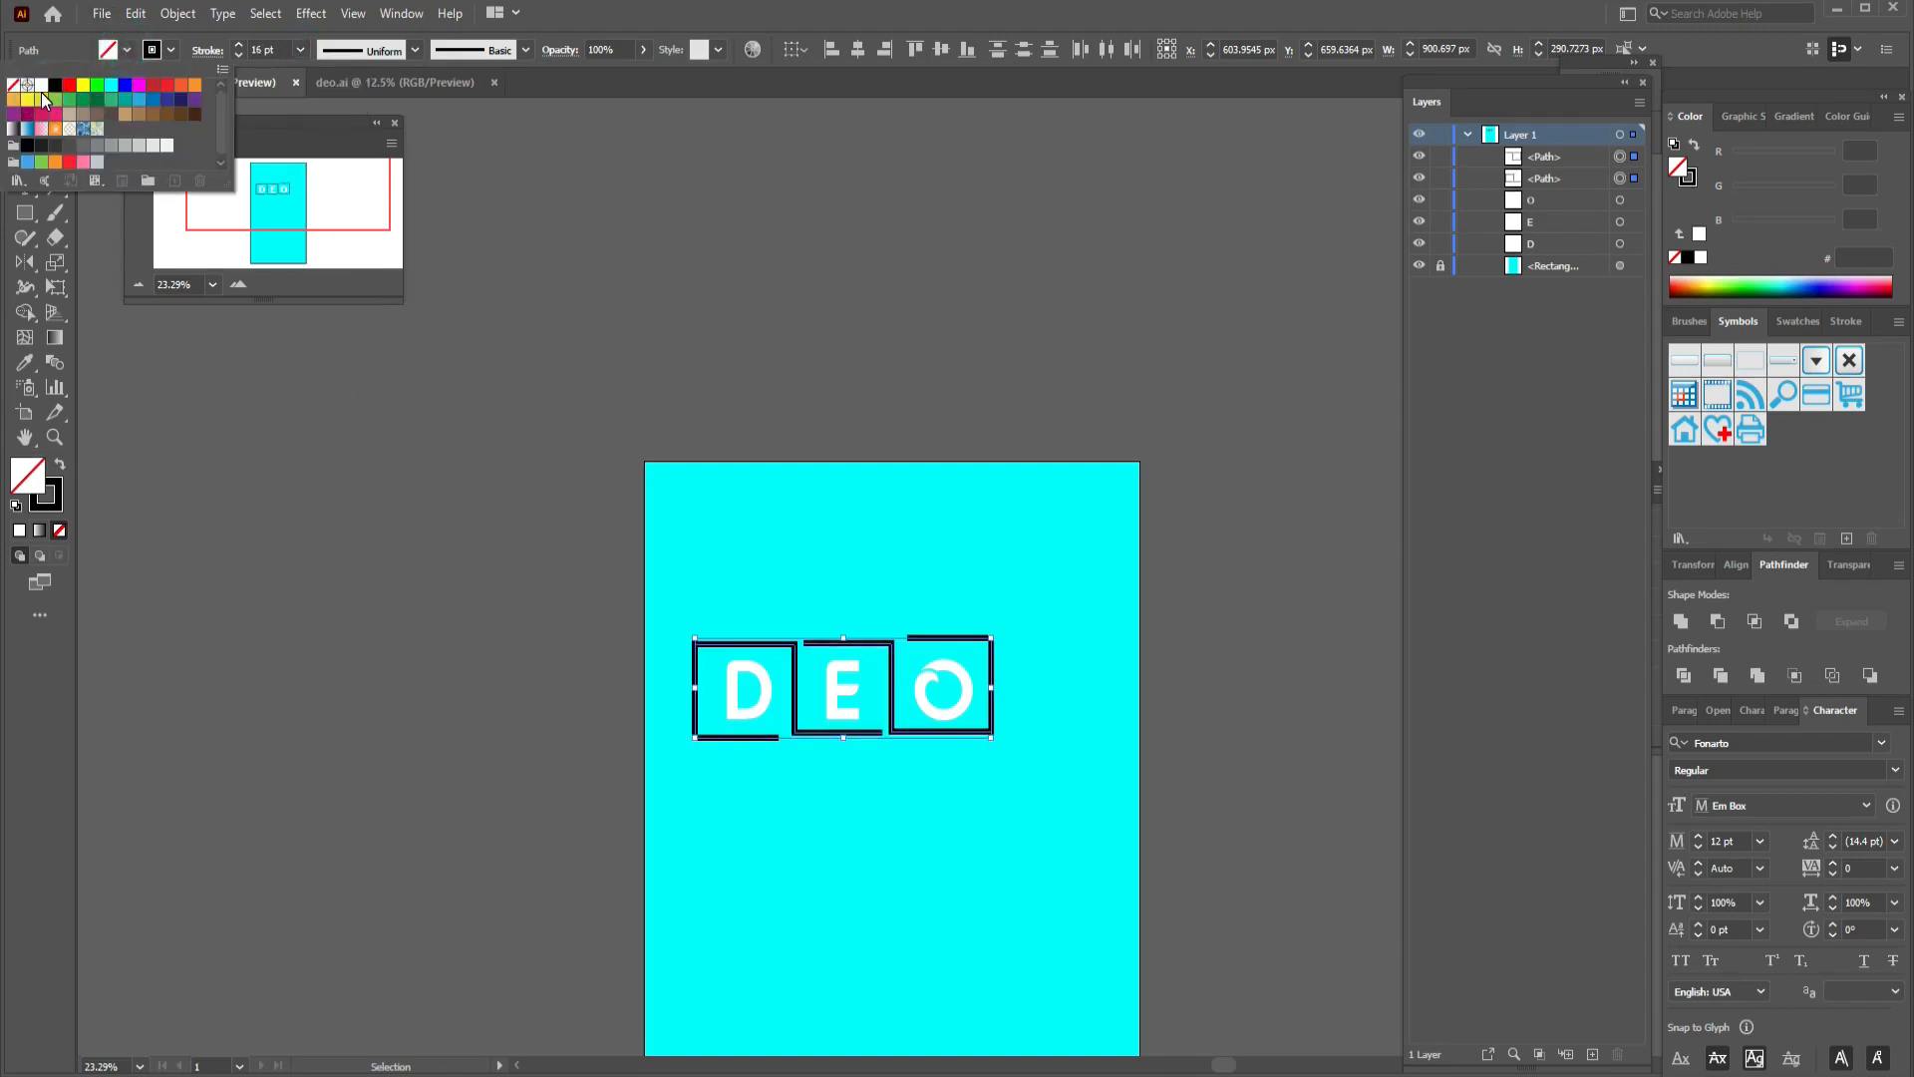
{"action": "left_click", "coordinate": [41, 87]}
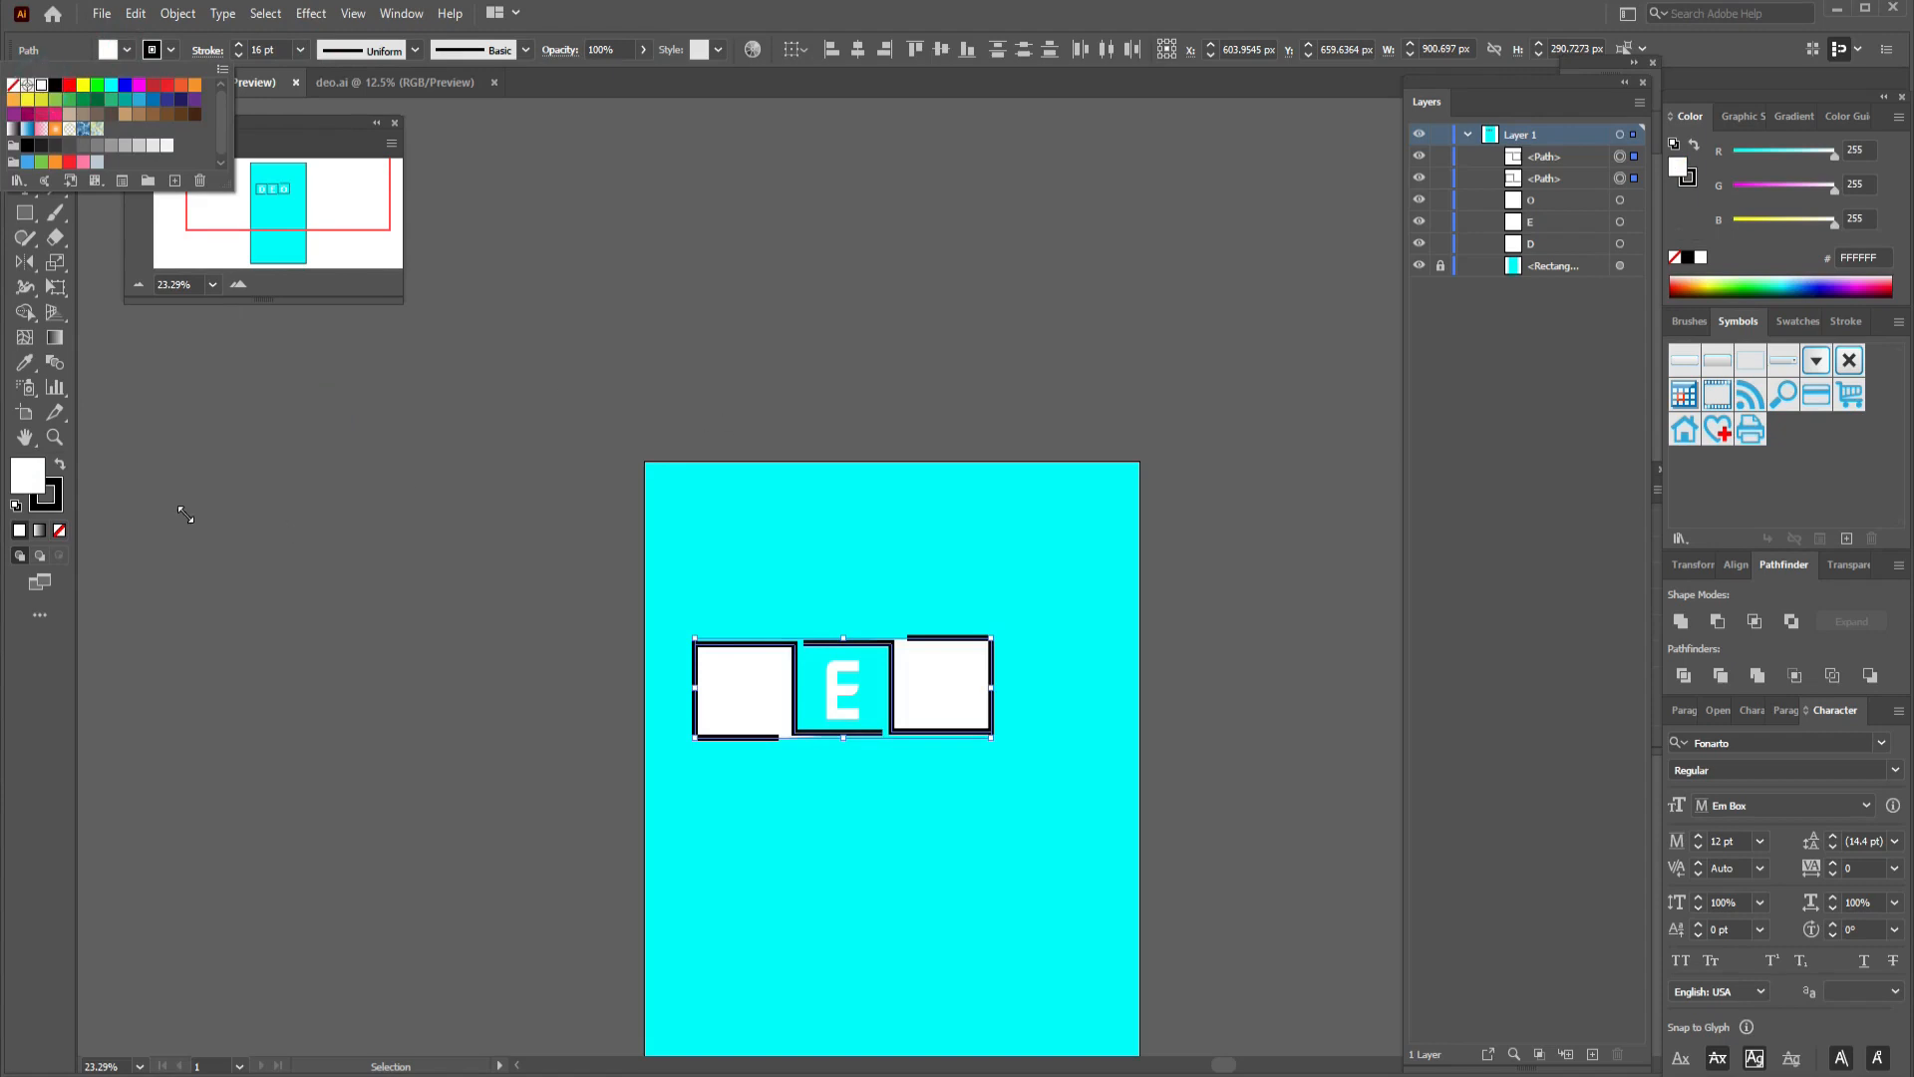
{"action": "left_click", "coordinate": [61, 472]}
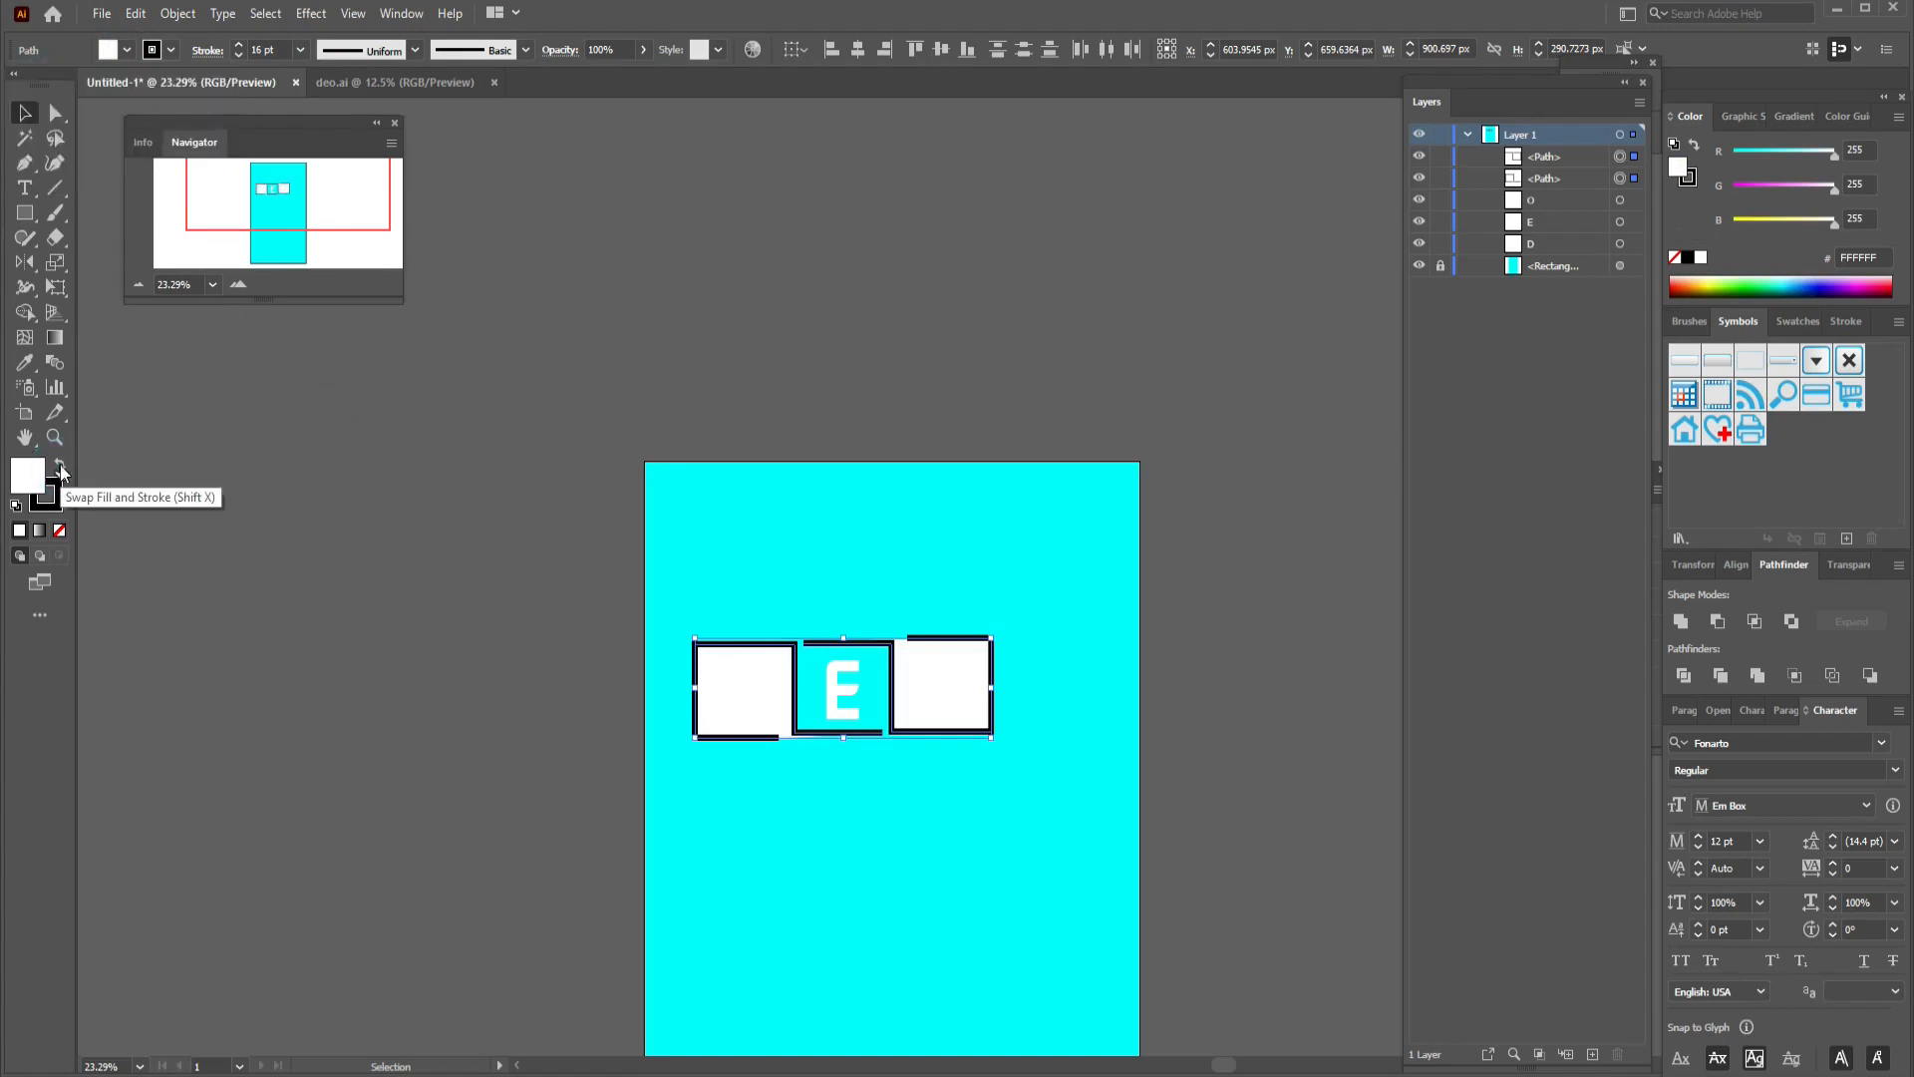
{"action": "left_click", "coordinate": [61, 472]}
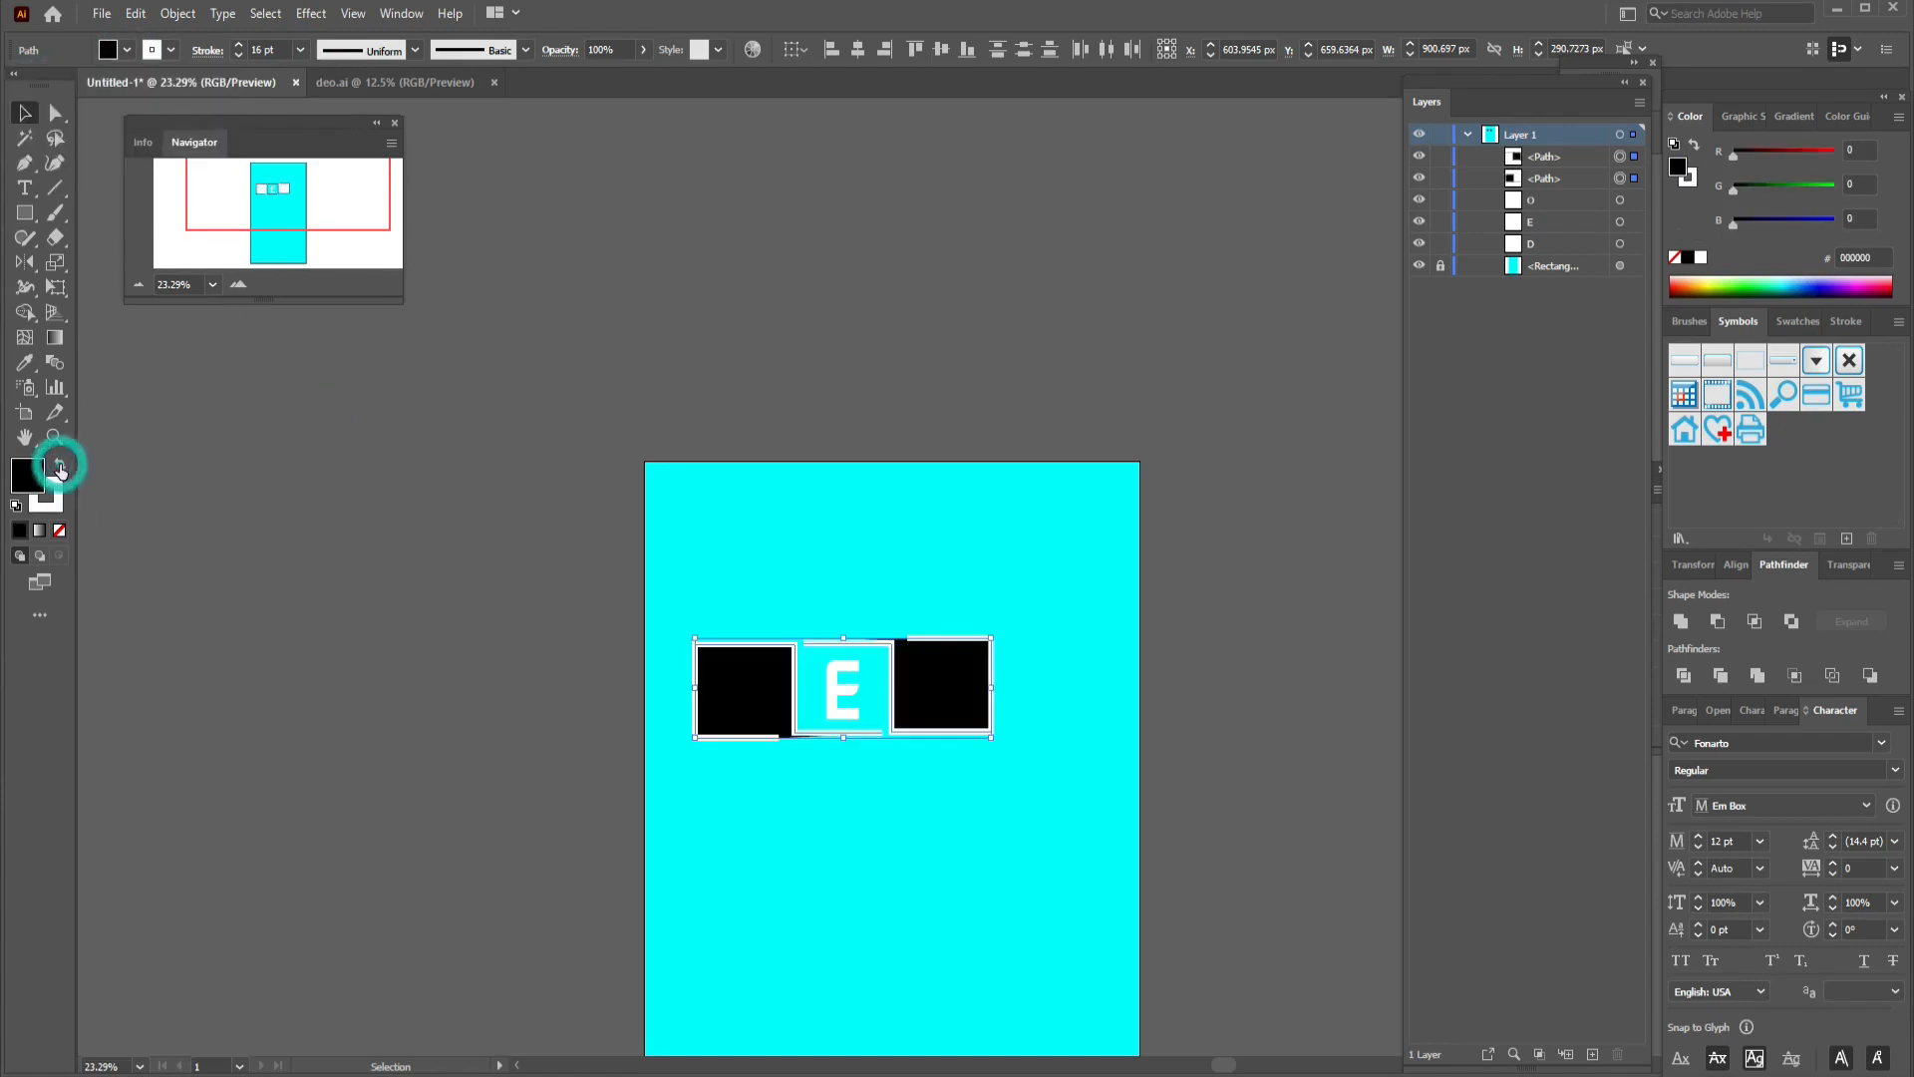
{"action": "left_click", "coordinate": [61, 534]}
{"action": "left_click", "coordinate": [57, 504]}
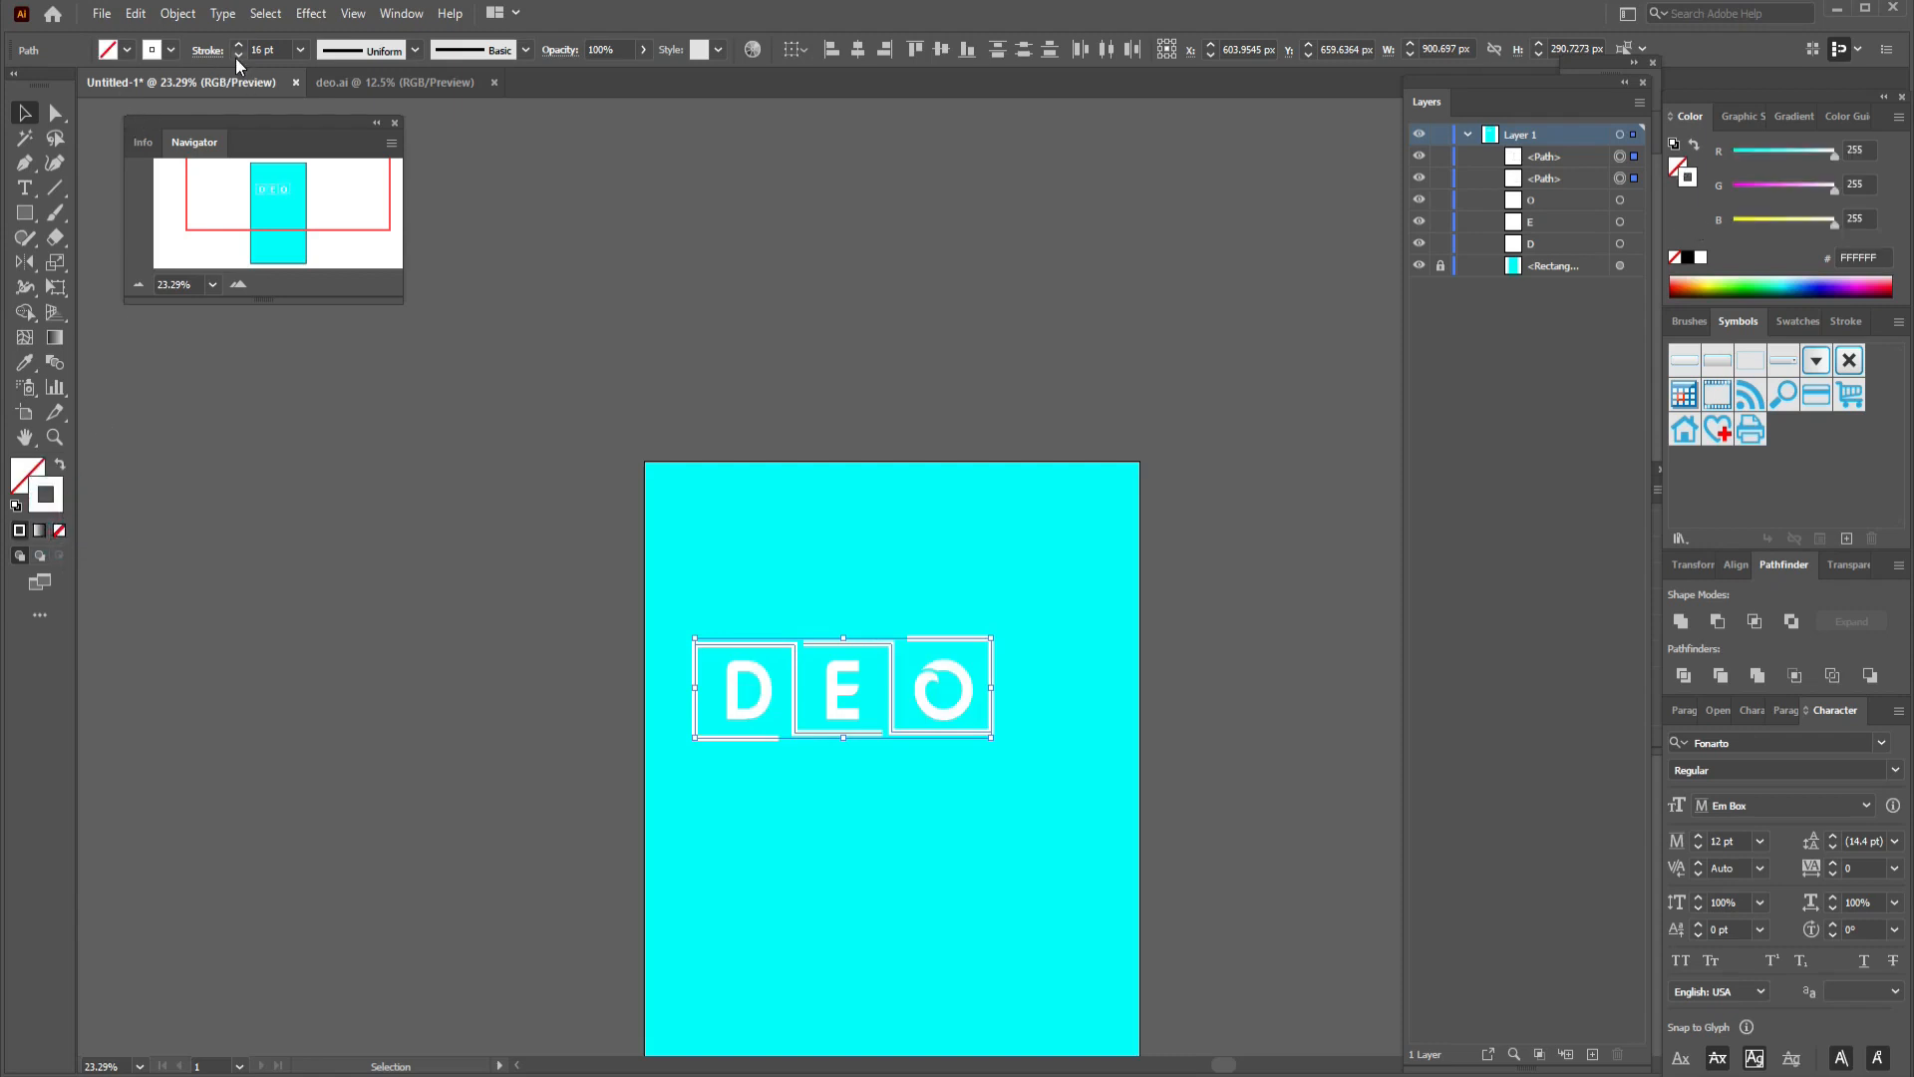
Set the stroke weight of both box paths to 15 pt and deselect them.
{"action": "left_click", "coordinate": [238, 57]}
{"action": "left_click", "coordinate": [30, 111]}
{"action": "left_click", "coordinate": [1038, 607]}
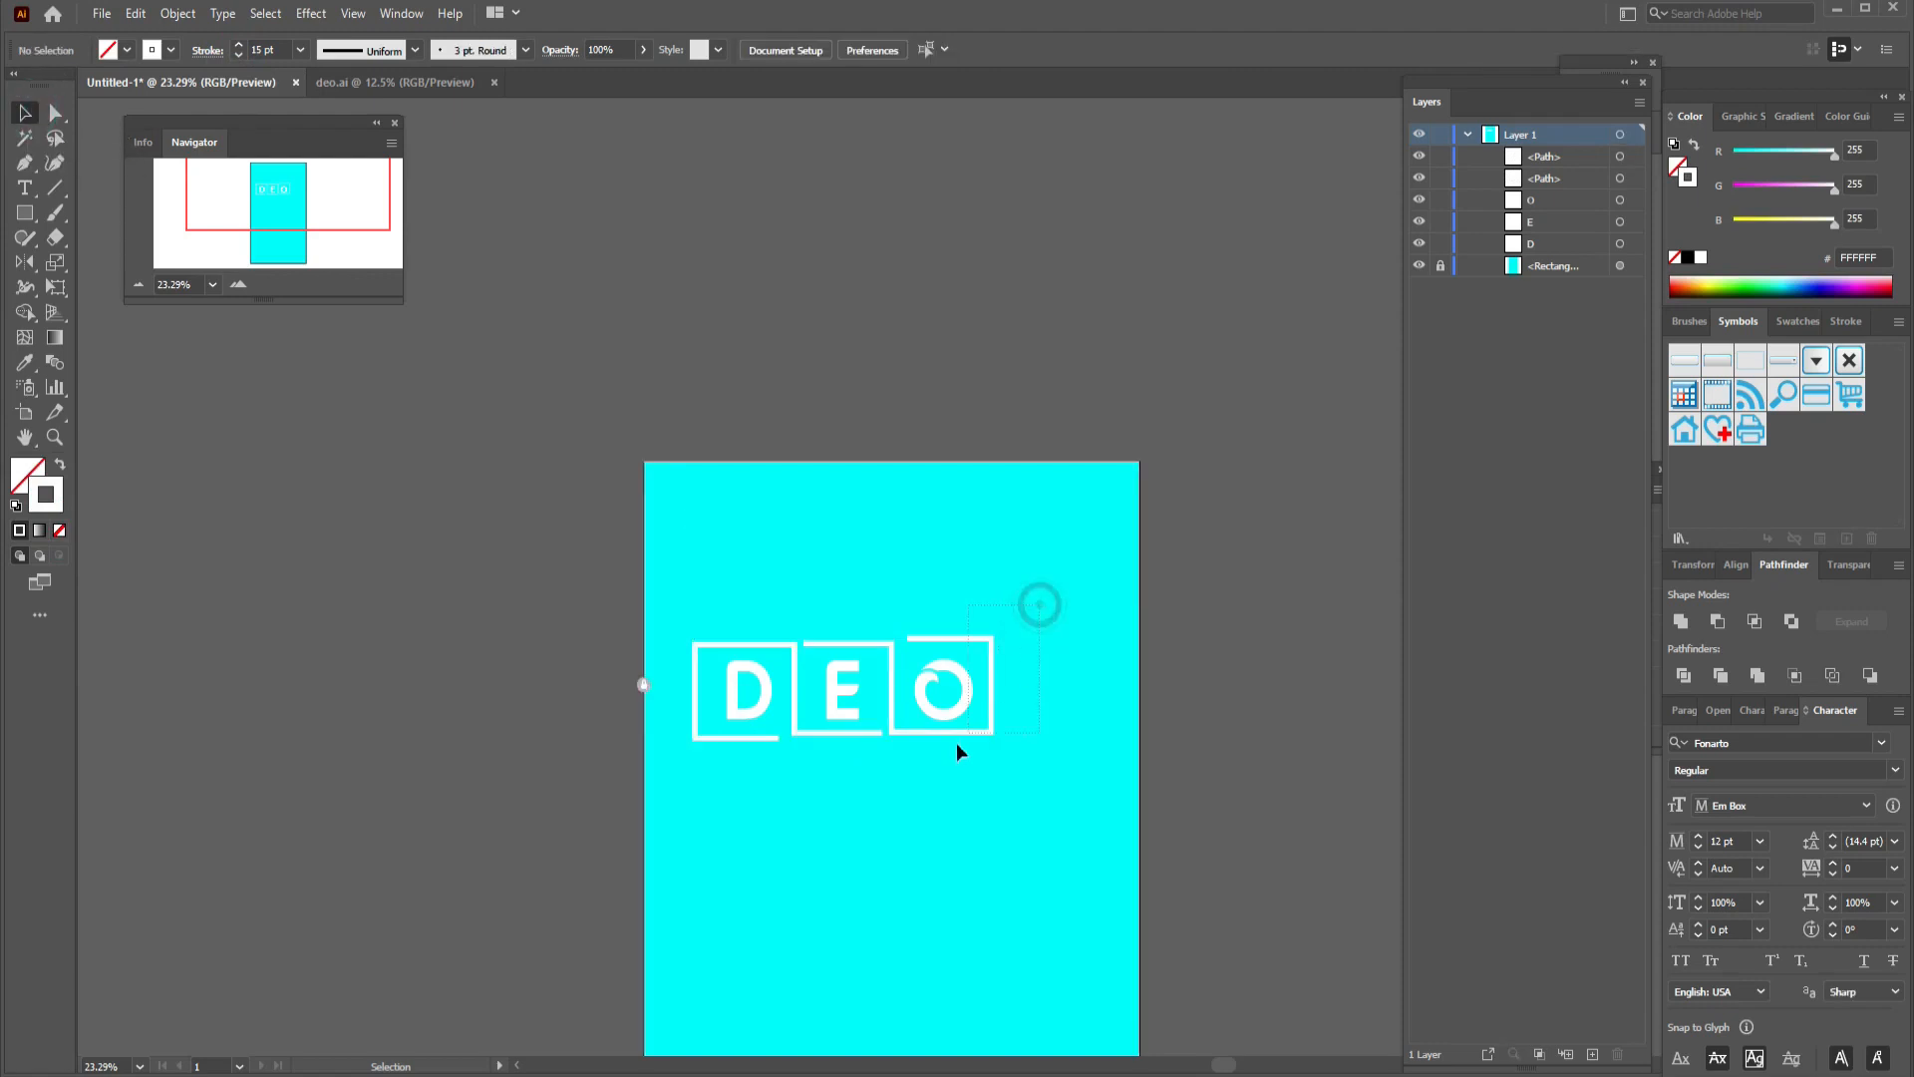
Select all the letters and box paths and rotate them together 90° counterclockwise so the word reads upward.
{"action": "left_click_drag", "start_coordinate": [676, 764], "coordinate": [1094, 607]}
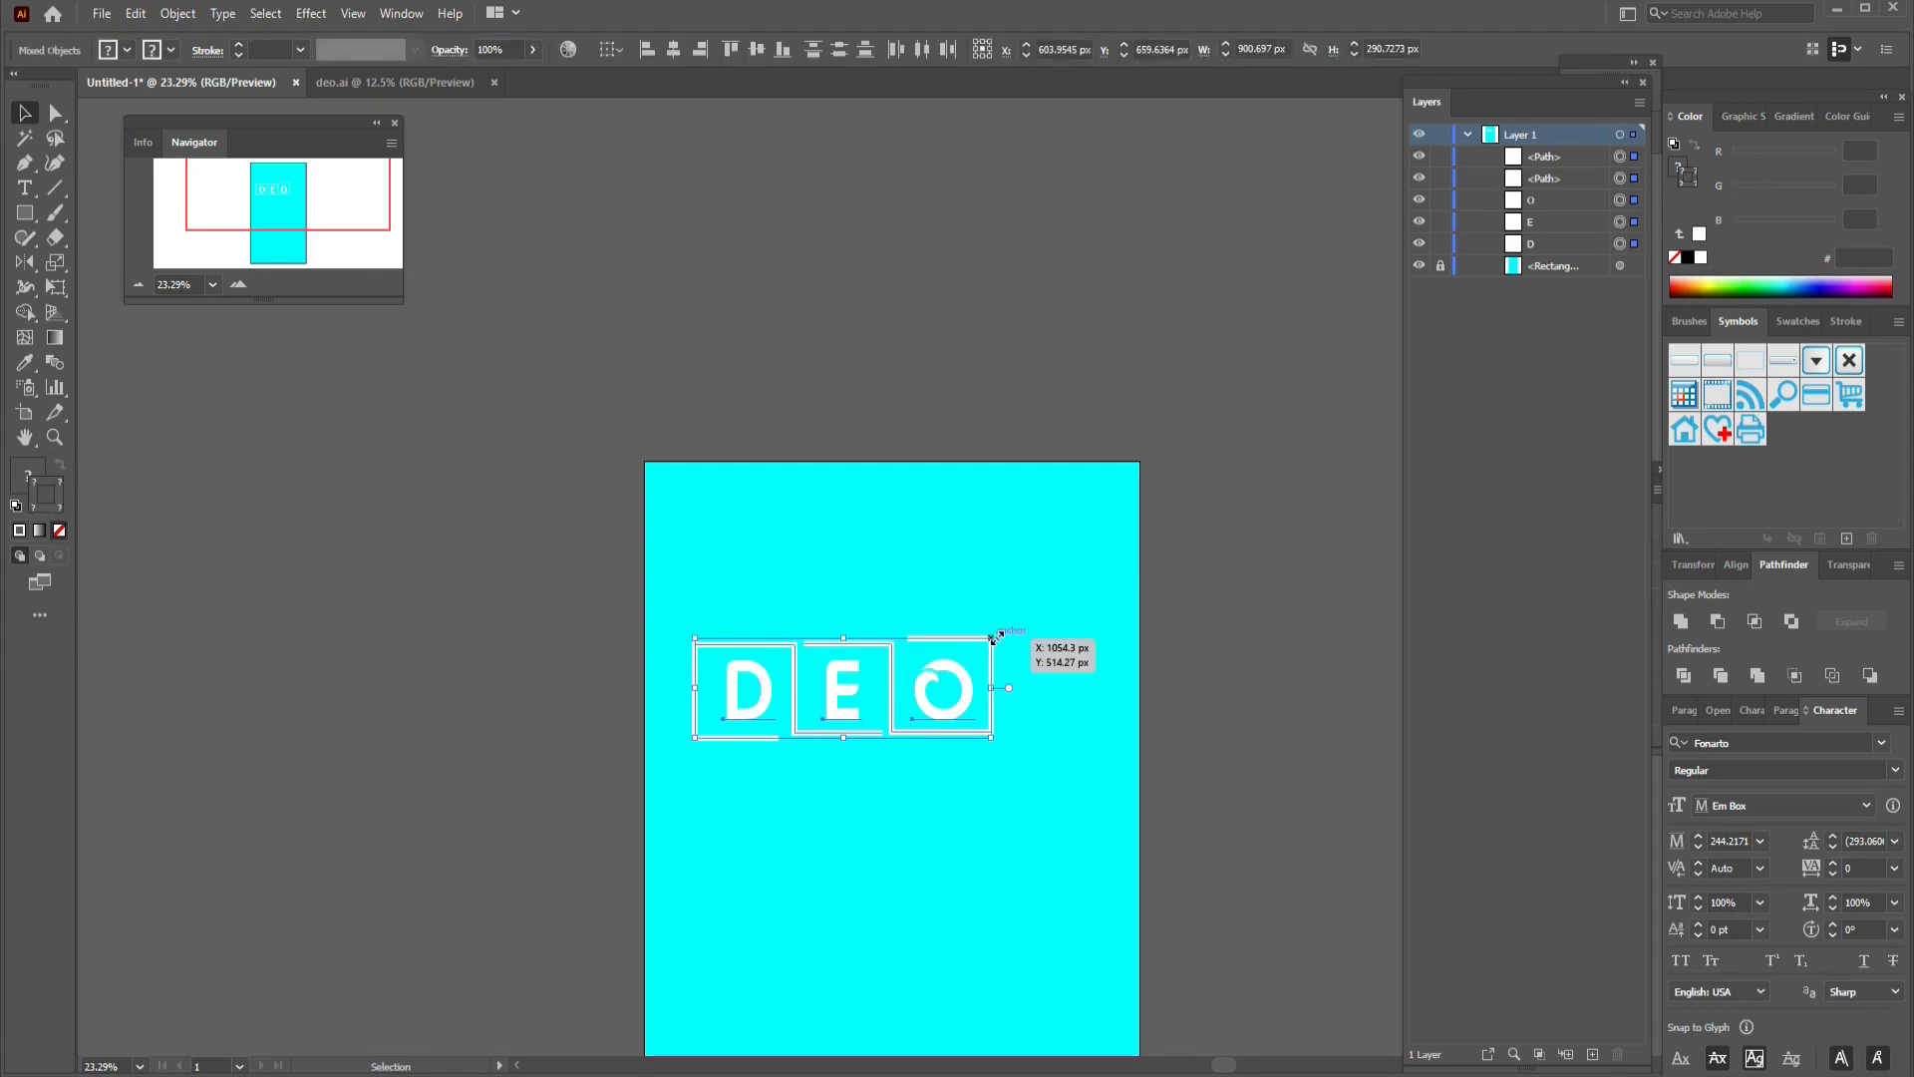
{"action": "left_click_drag", "start_coordinate": [1002, 630], "coordinate": [895, 524]}
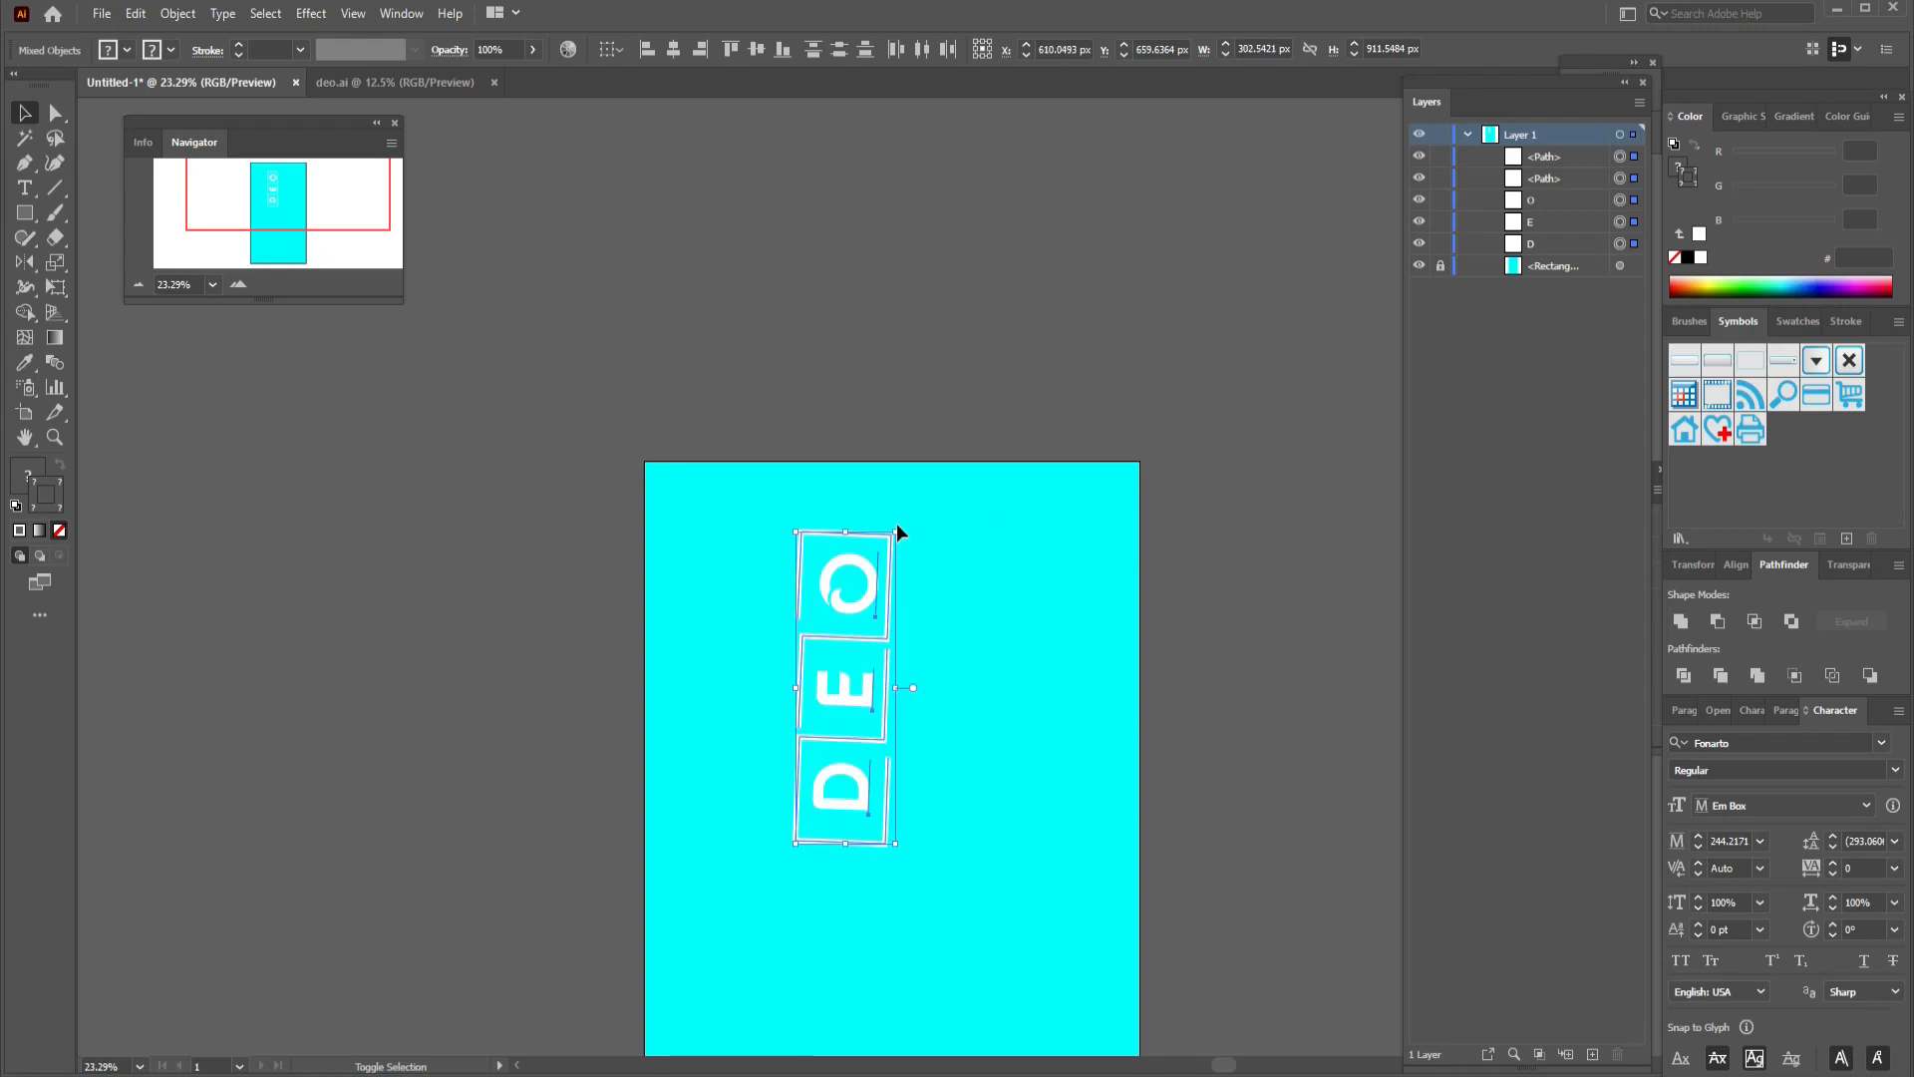
{"action": "key", "text": "ctrl+z"}
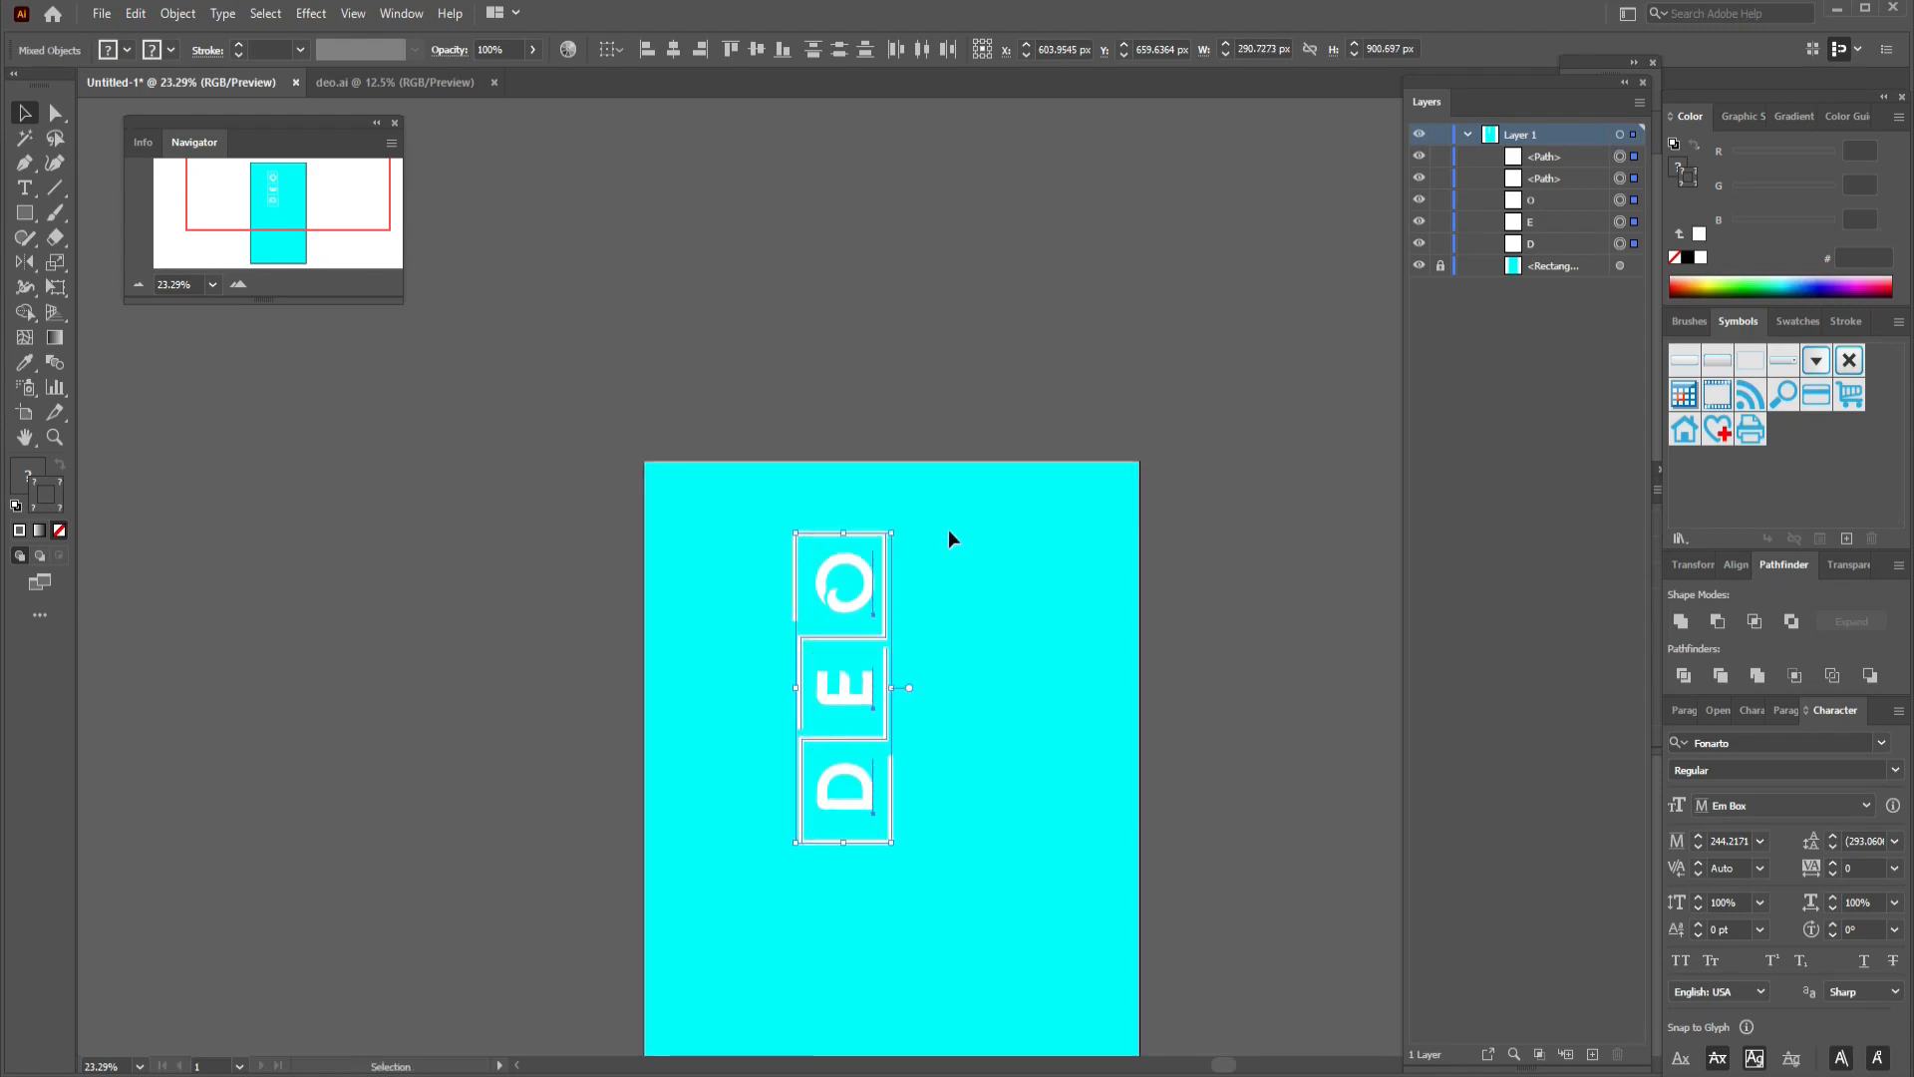
{"action": "scroll", "coordinate": [948, 529], "scroll_direction": "down", "scroll_amount": 3}
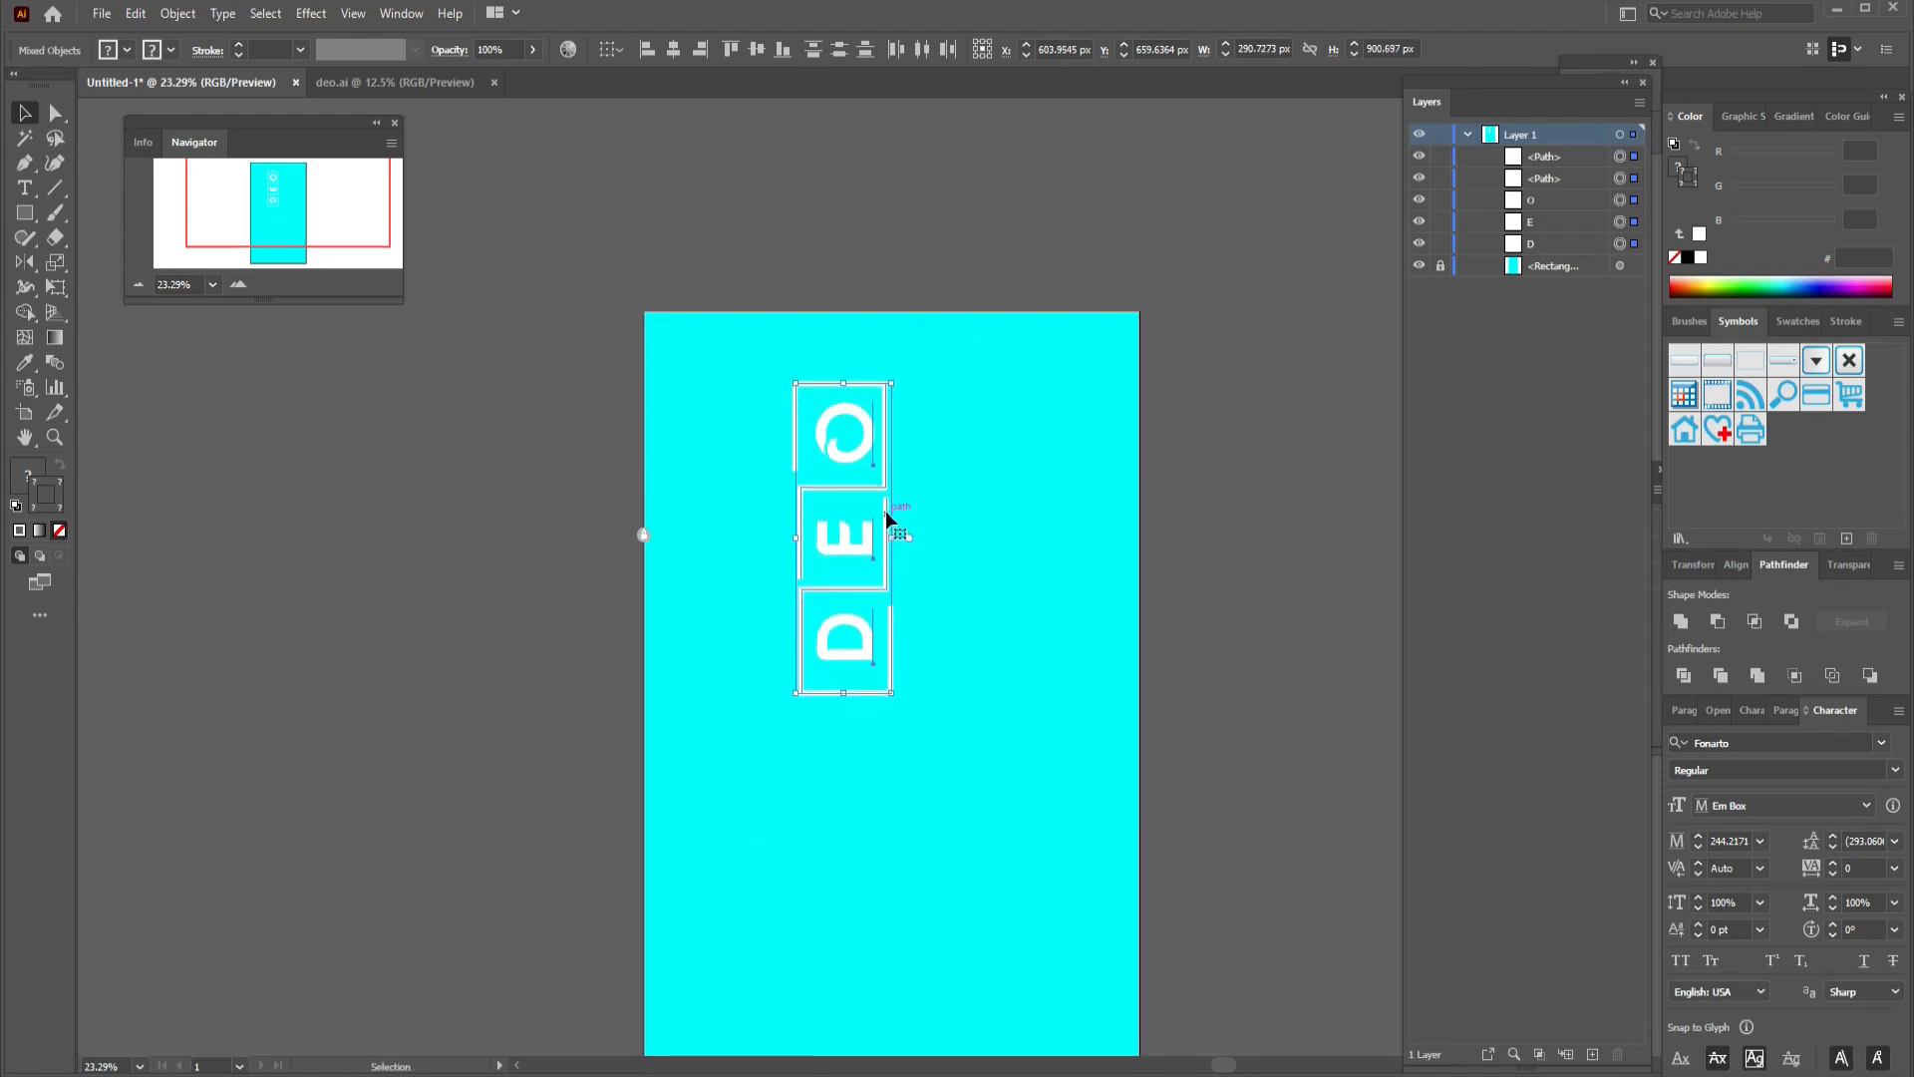
Move the rotated DEO artwork down and center it as one group horizontally and vertically on the artboard.
{"action": "left_click_drag", "start_coordinate": [858, 535], "coordinate": [907, 747]}
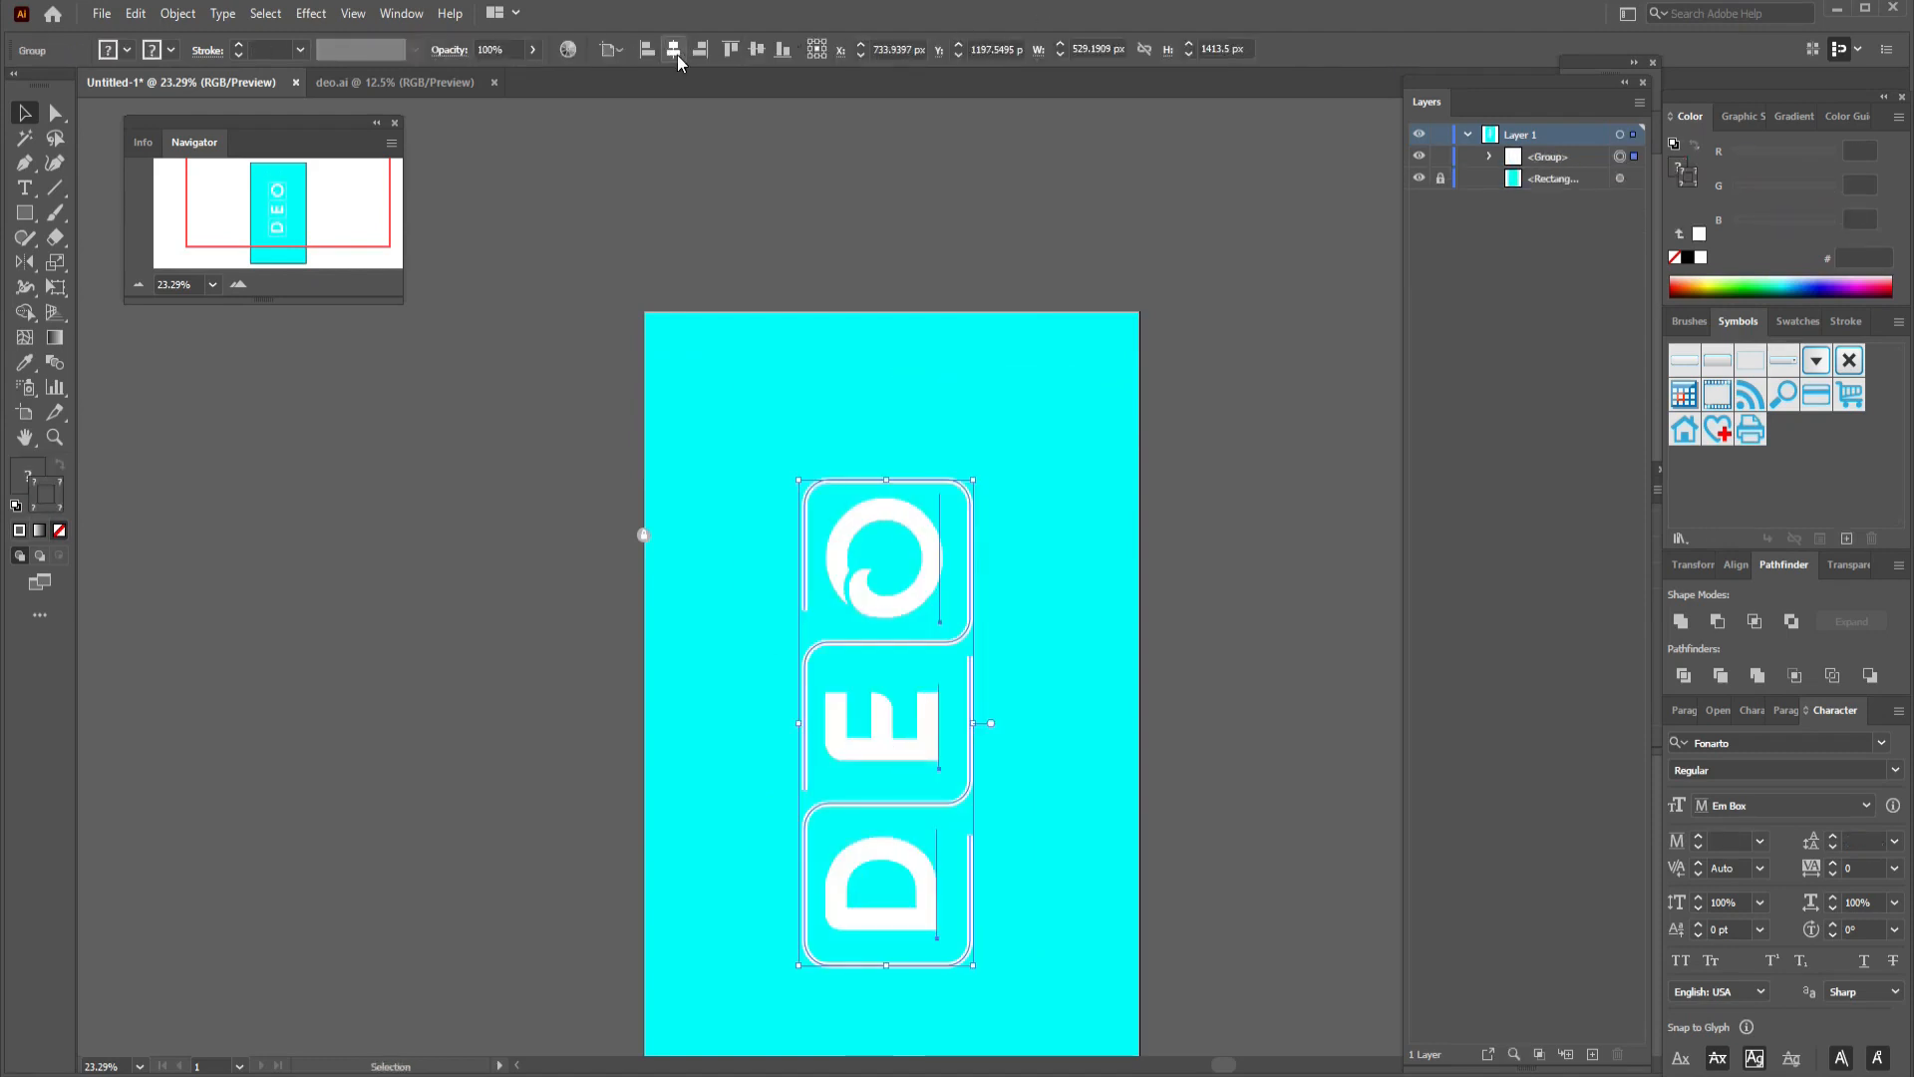
{"action": "left_click", "coordinate": [675, 52]}
{"action": "left_click", "coordinate": [757, 50]}
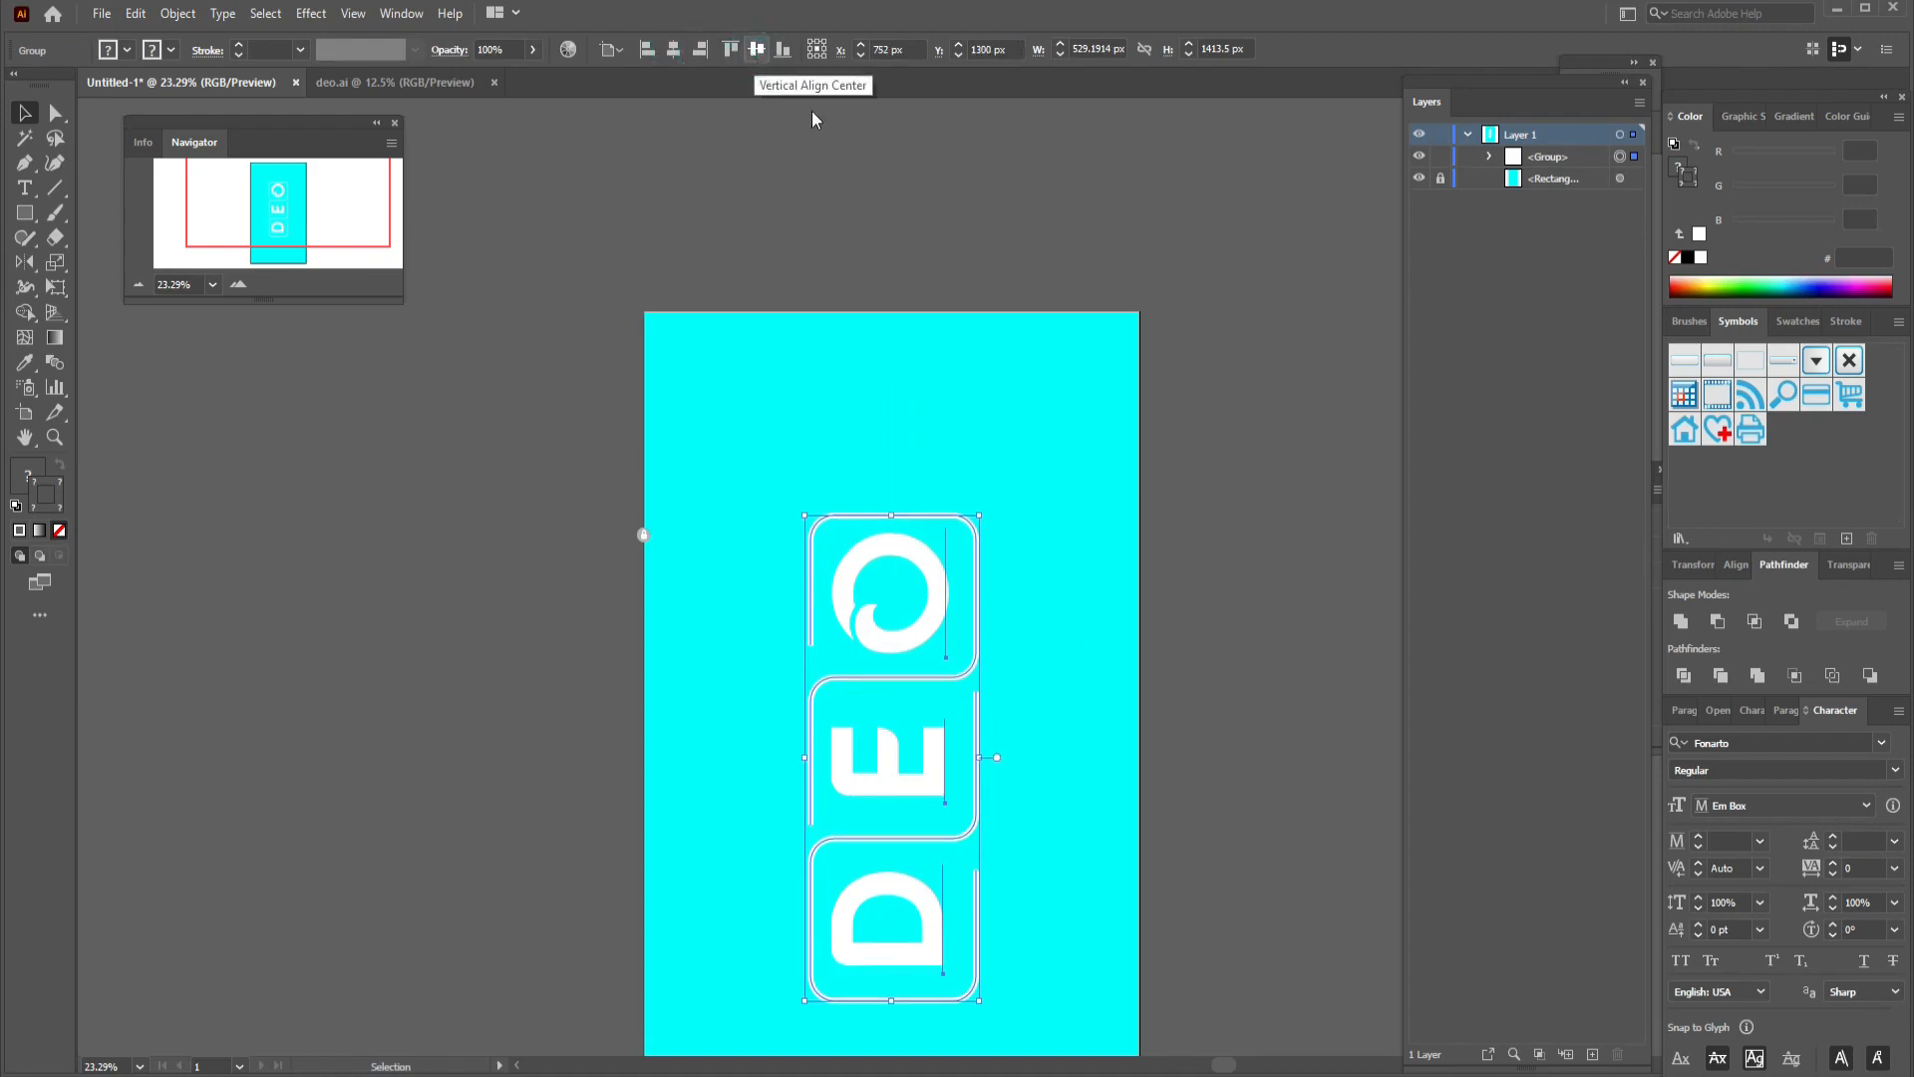
{"action": "scroll", "coordinate": [1191, 511], "scroll_direction": "down", "scroll_amount": 2}
{"action": "left_click", "coordinate": [1052, 472]}
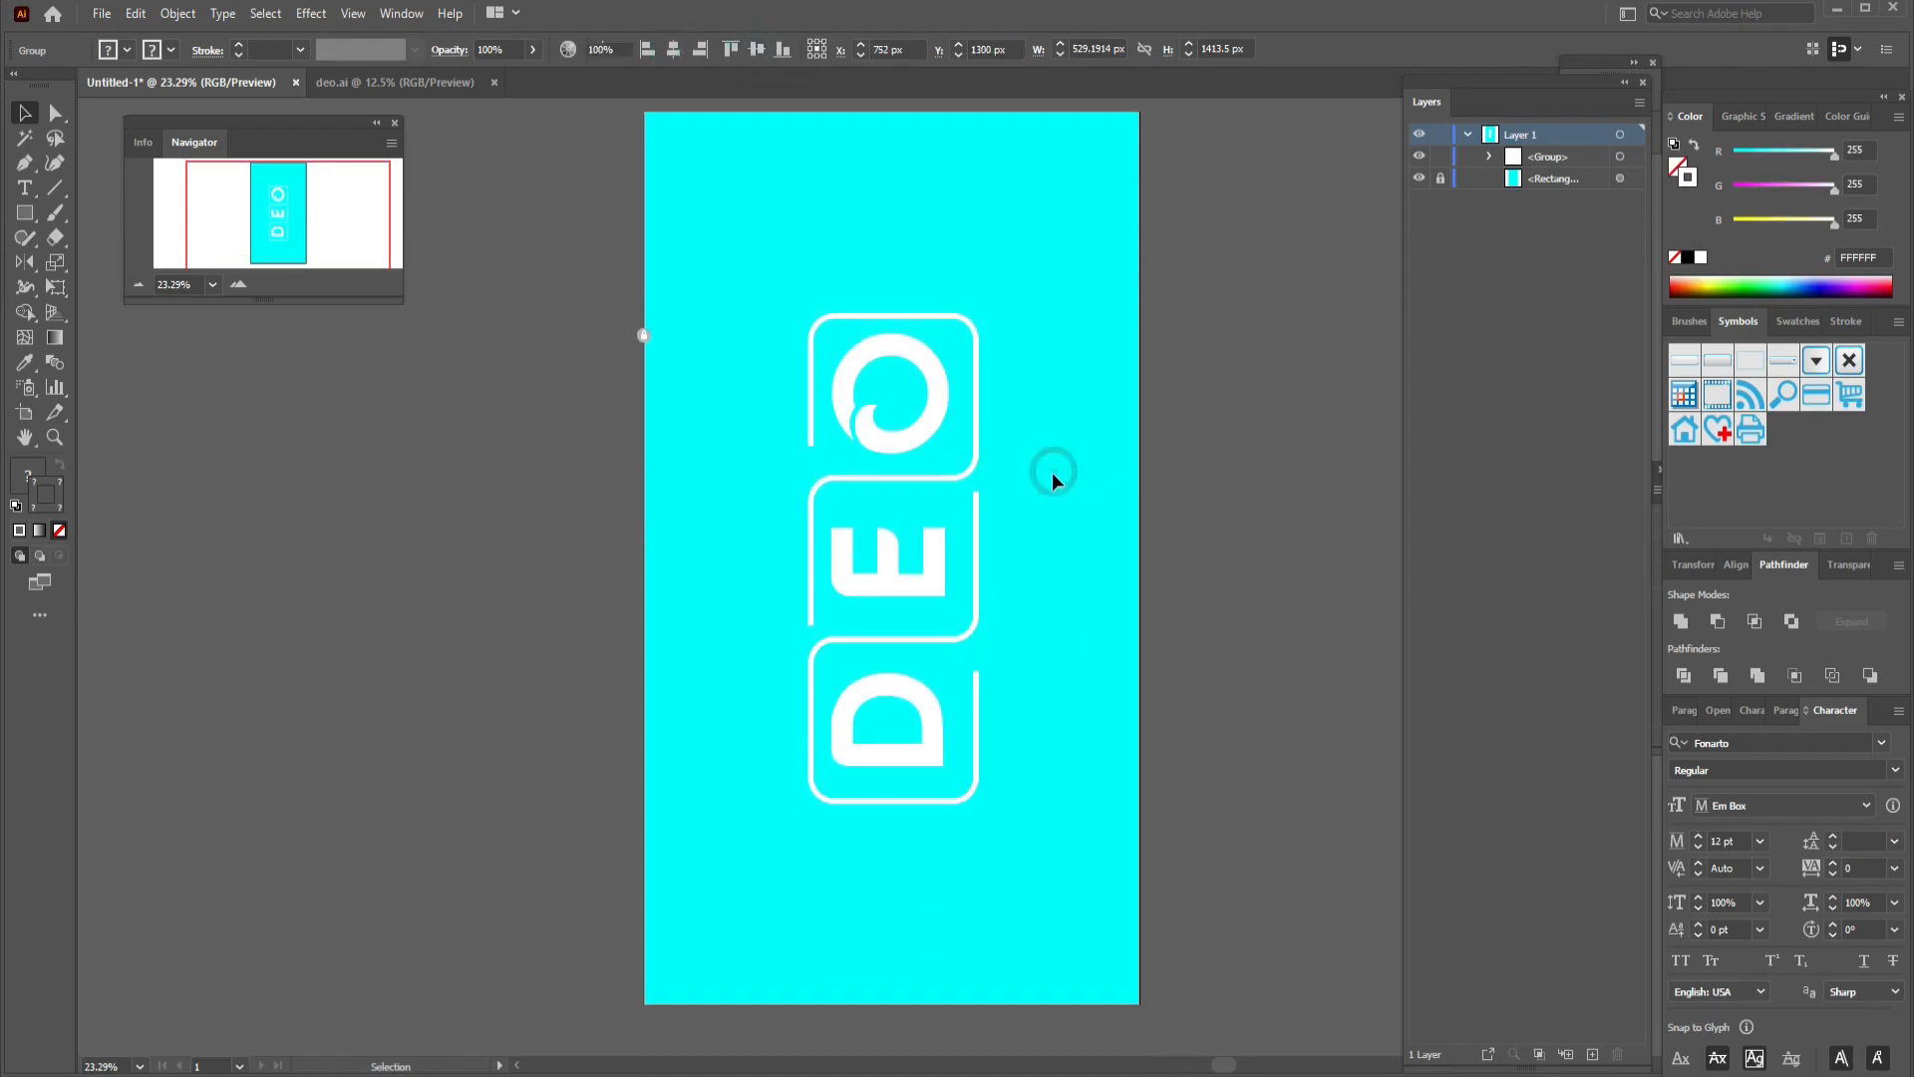
Add the text PERFUME SPRAY below the boxes and enlarge it to about 117 pt.
{"action": "key", "text": "t"}
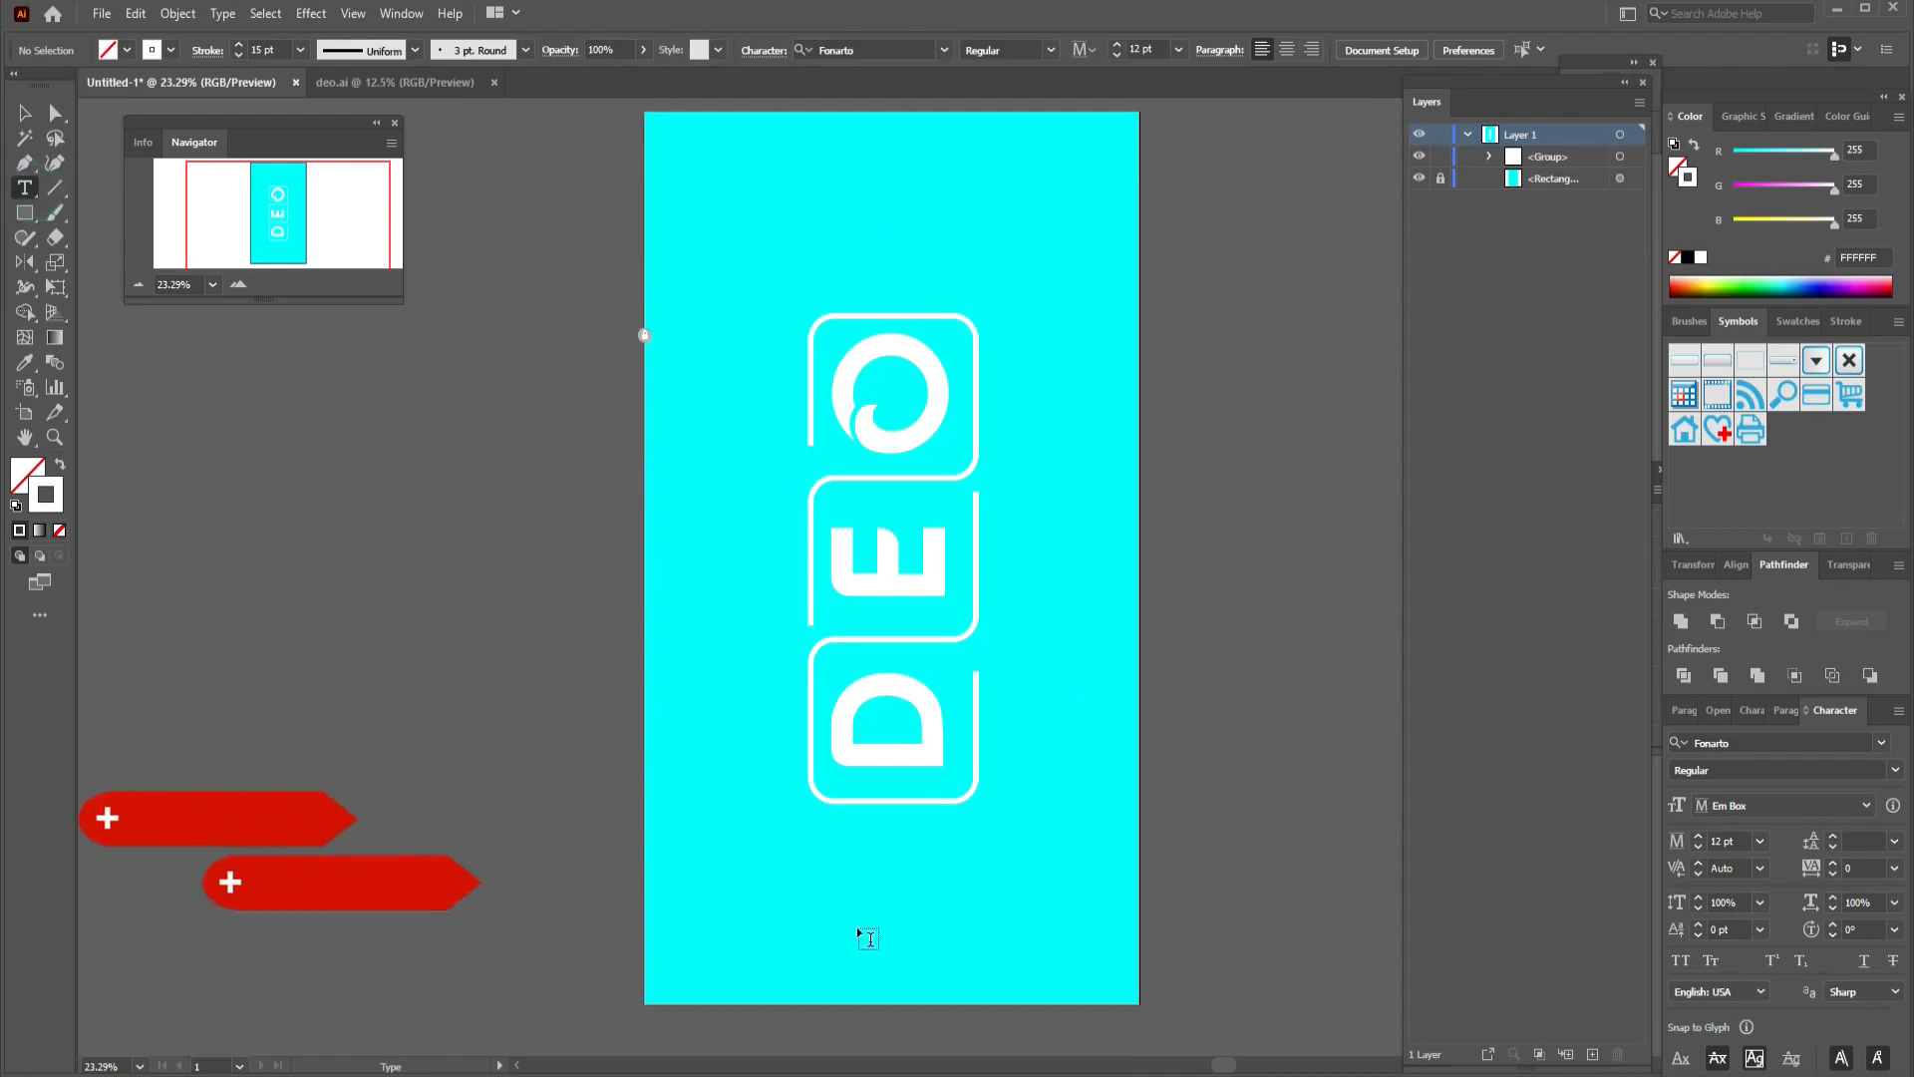
{"action": "left_click", "coordinate": [793, 896]}
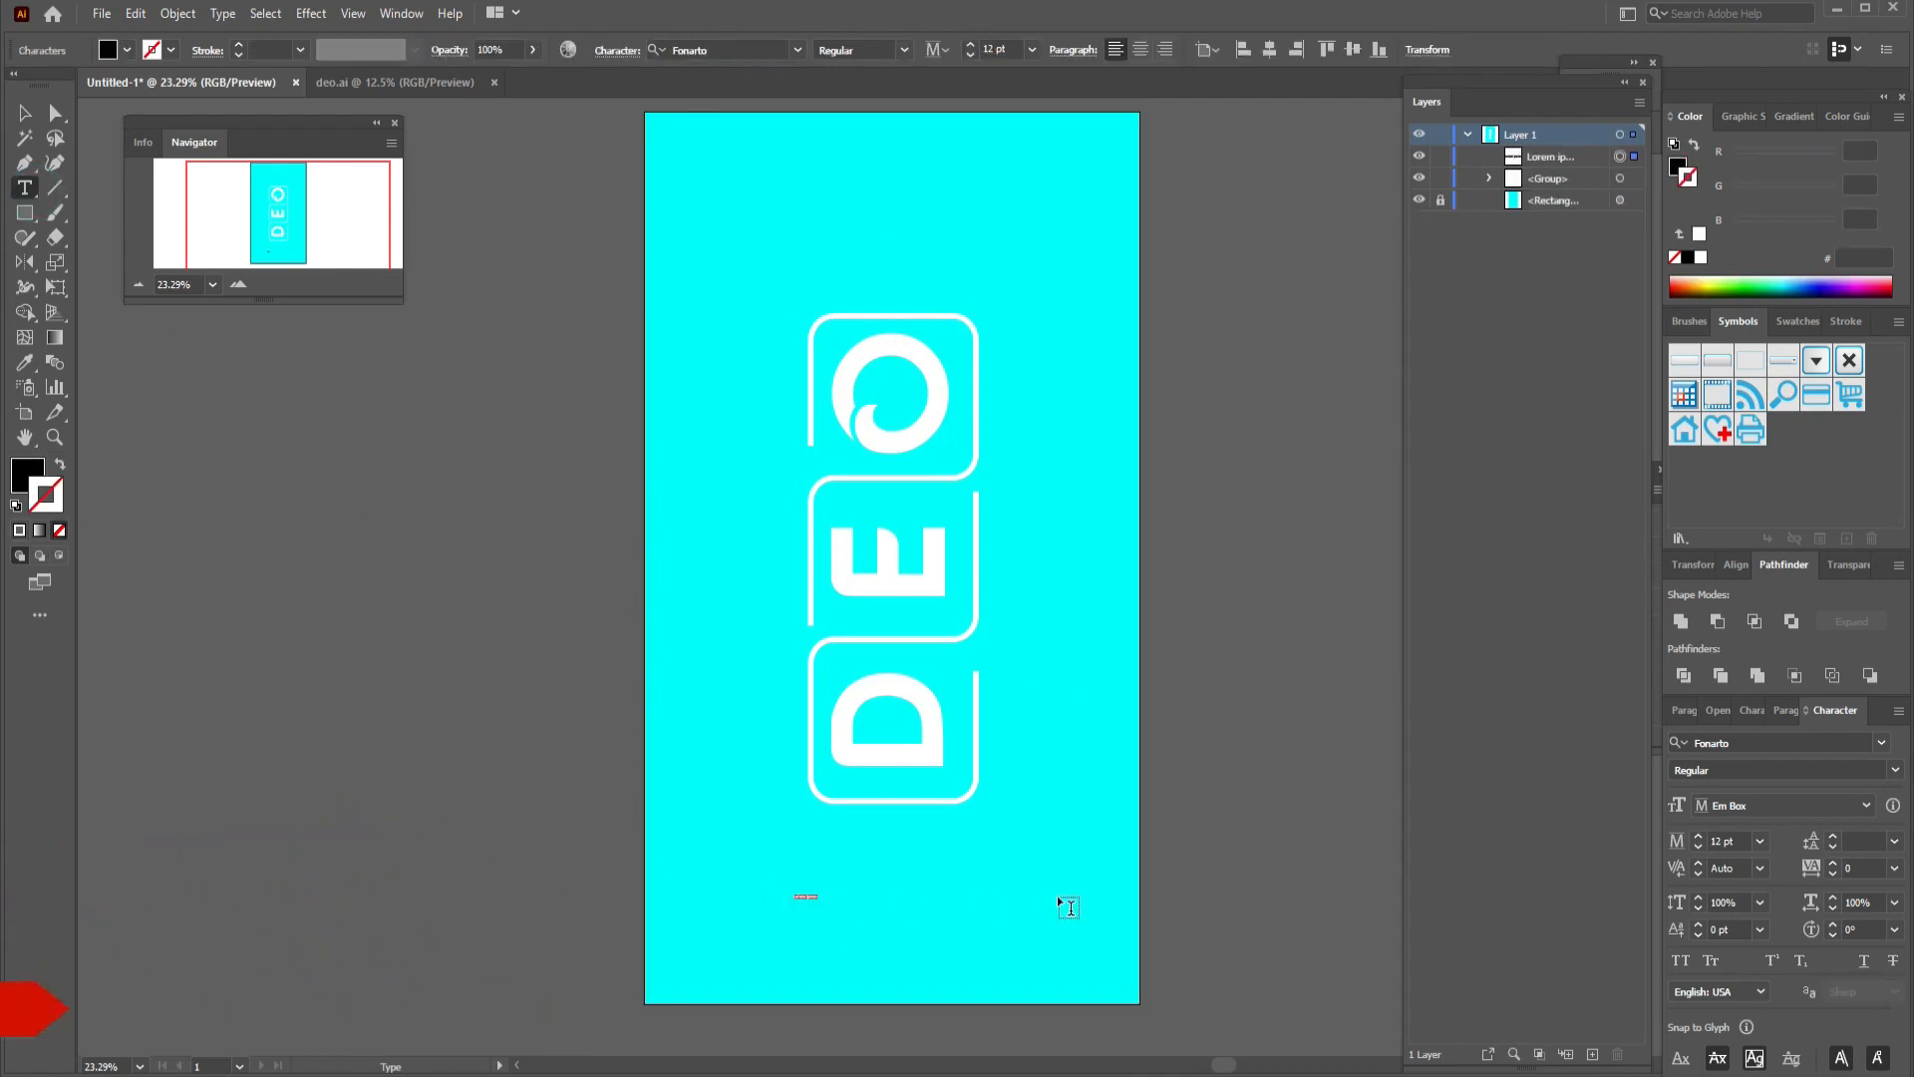
{"action": "type", "text": "p"}
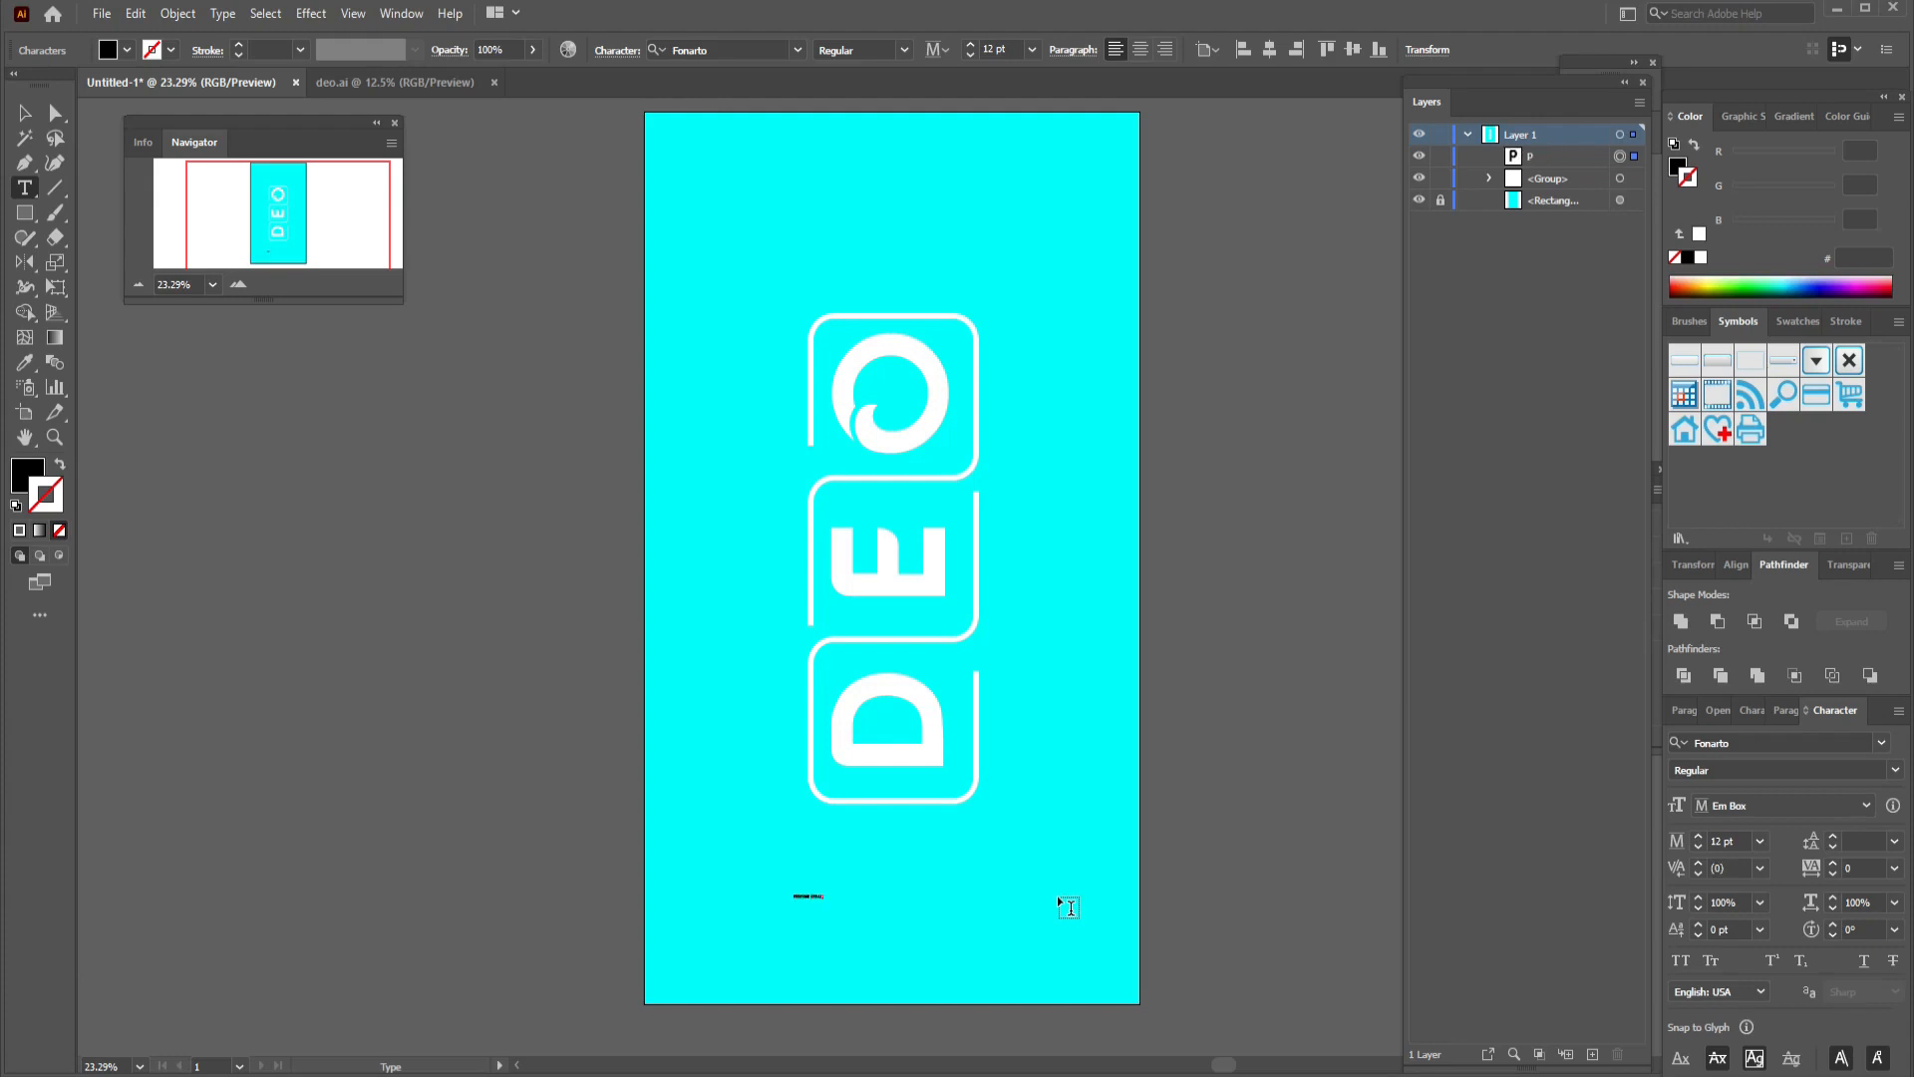
{"action": "left_click", "coordinate": [24, 112]}
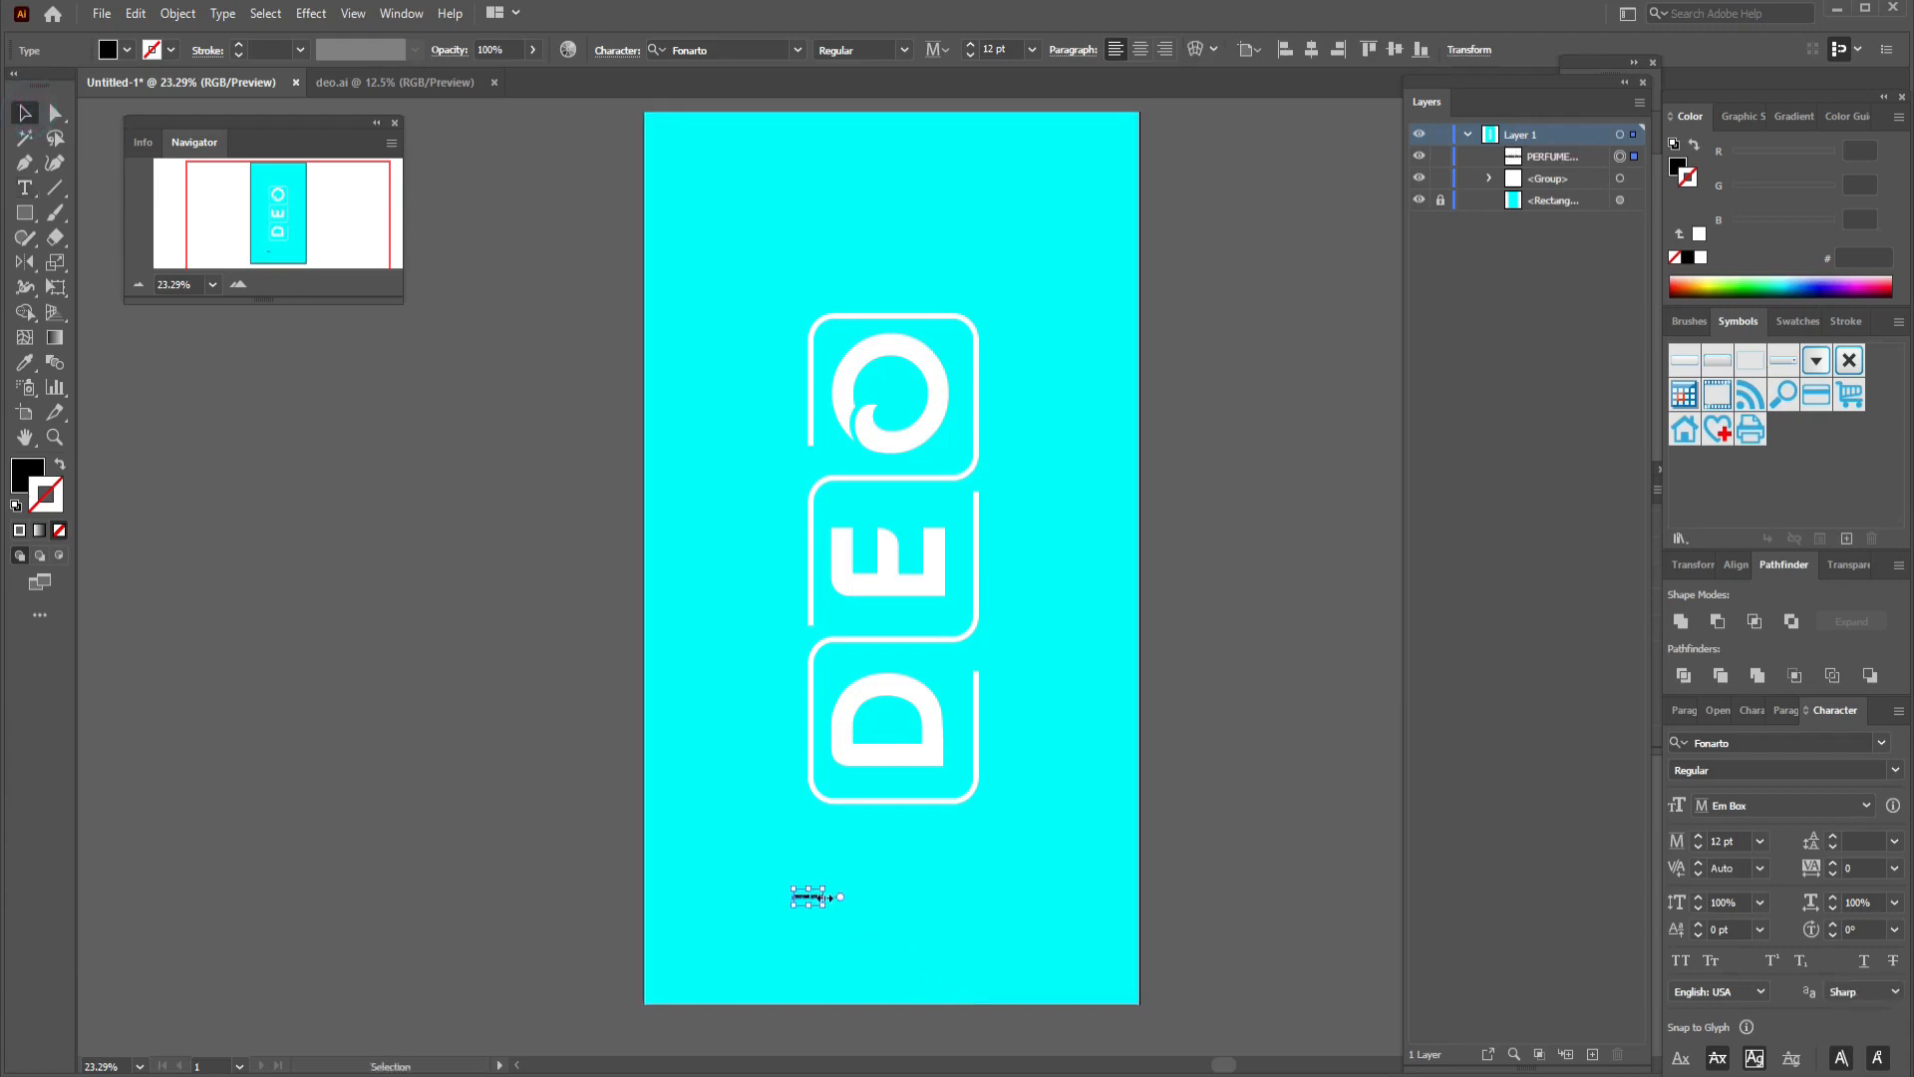
{"action": "left_click_drag", "start_coordinate": [823, 887], "coordinate": [1064, 825]}
{"action": "left_click_drag", "start_coordinate": [890, 902], "coordinate": [995, 890]}
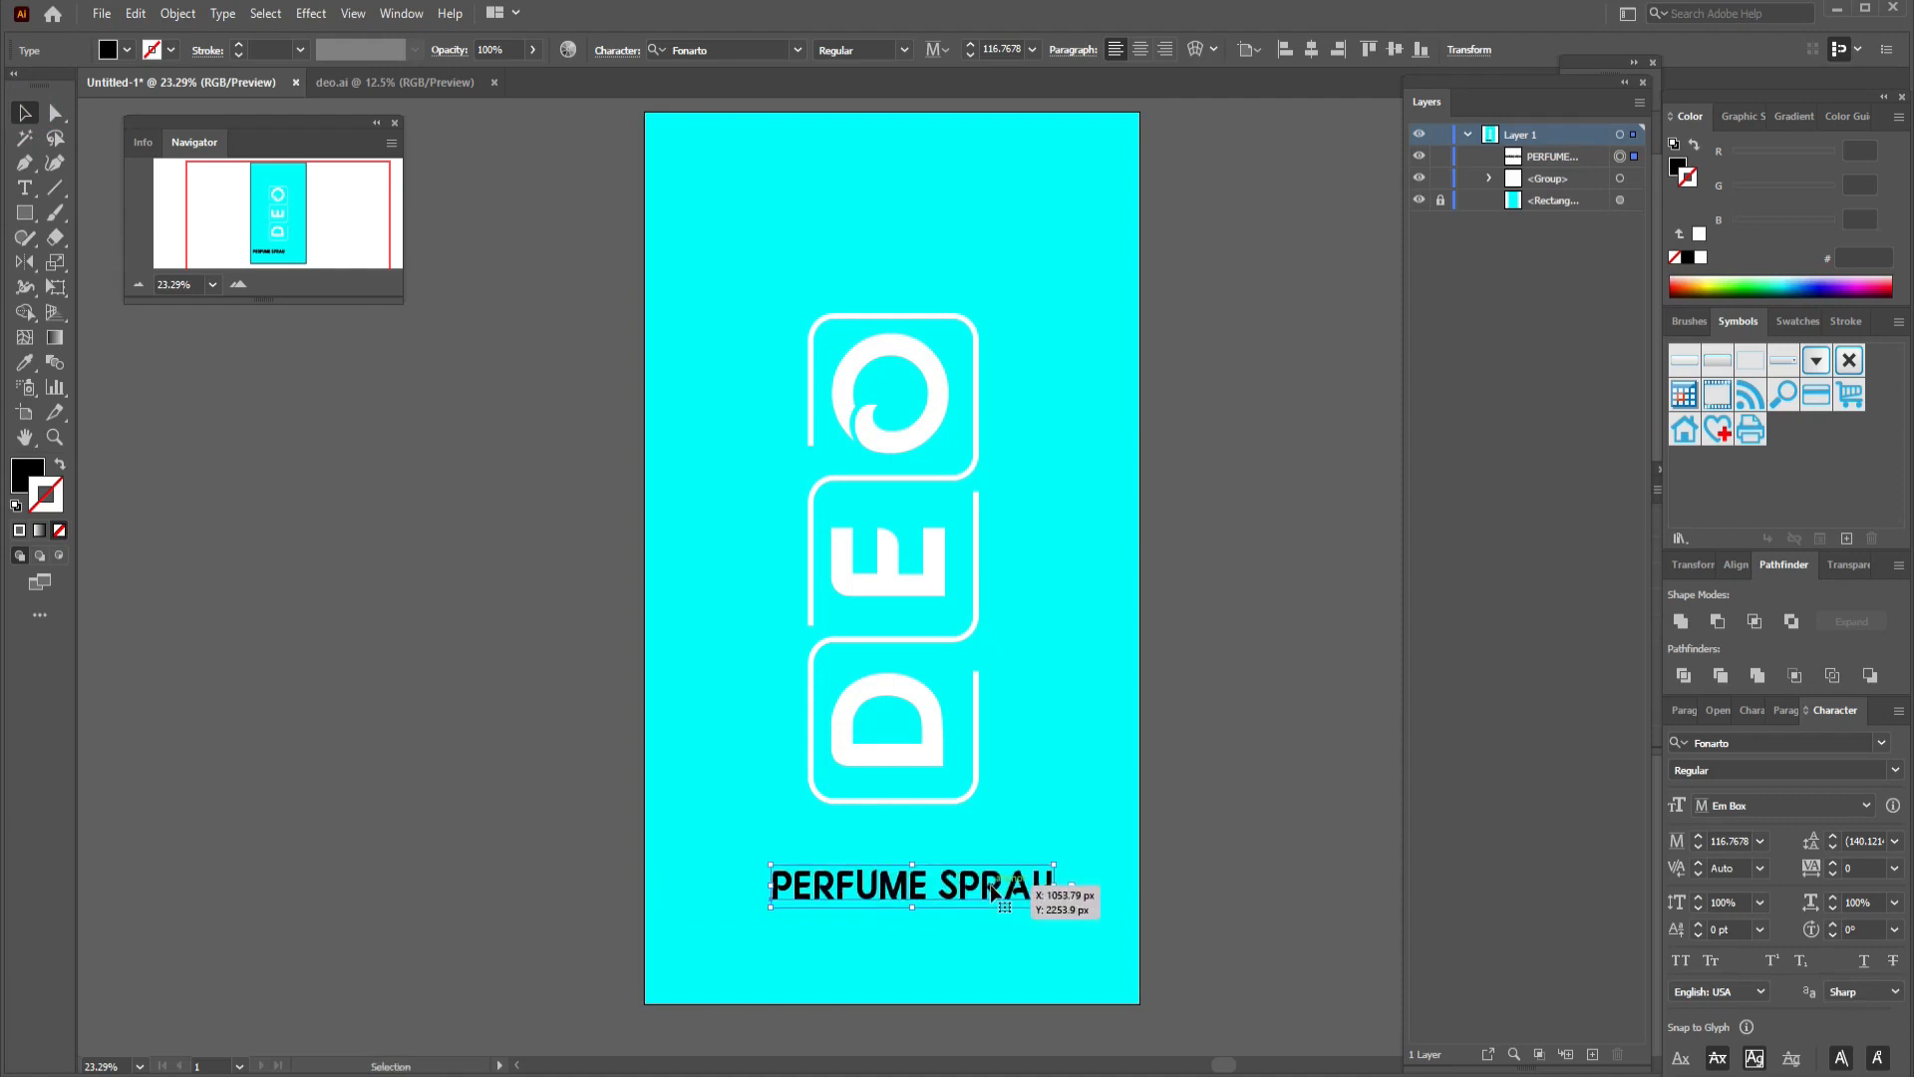
Set the PERFUME SPRAY tracking to 200 and stand the text vertically, reading upward, along the right side of the boxes.
{"action": "left_click", "coordinate": [1895, 868]}
{"action": "left_click", "coordinate": [1873, 865]}
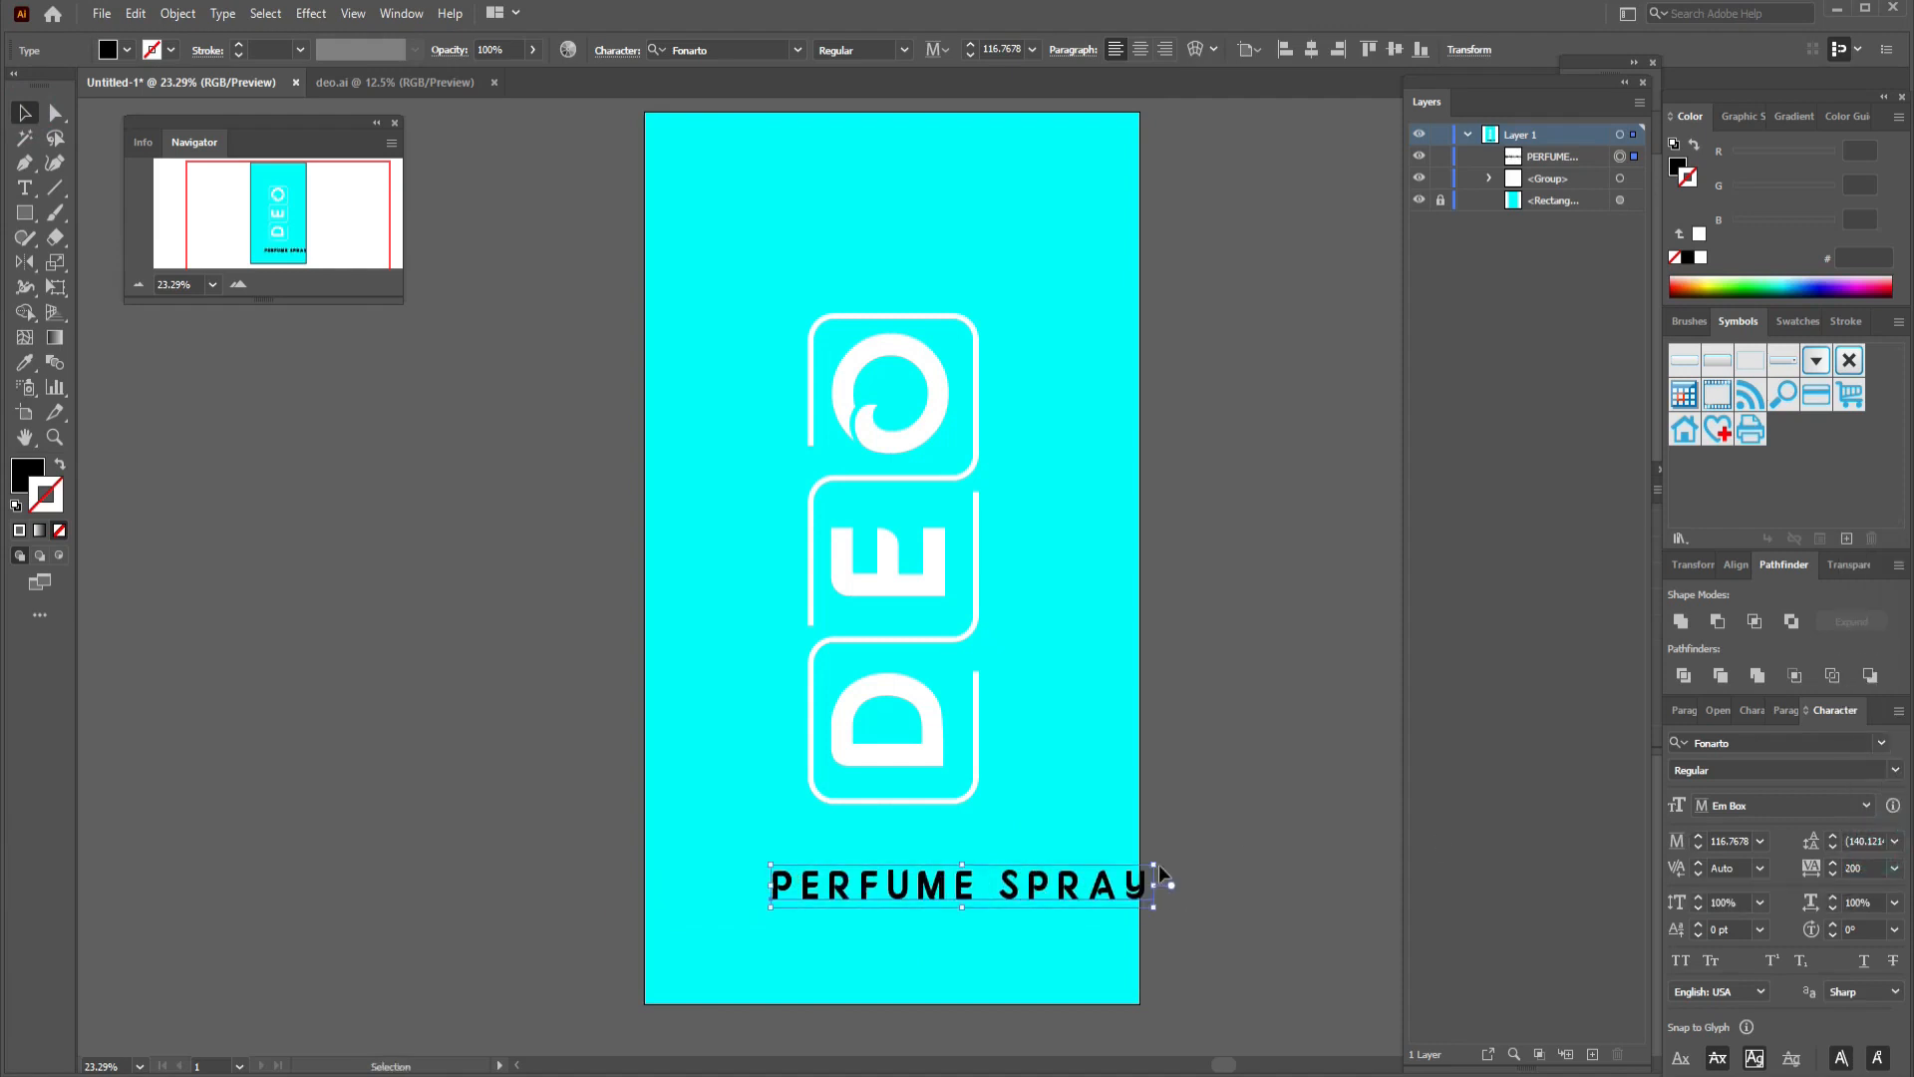
{"action": "left_click_drag", "start_coordinate": [1164, 863], "coordinate": [942, 638]}
{"action": "left_click_drag", "start_coordinate": [965, 832], "coordinate": [1020, 496]}
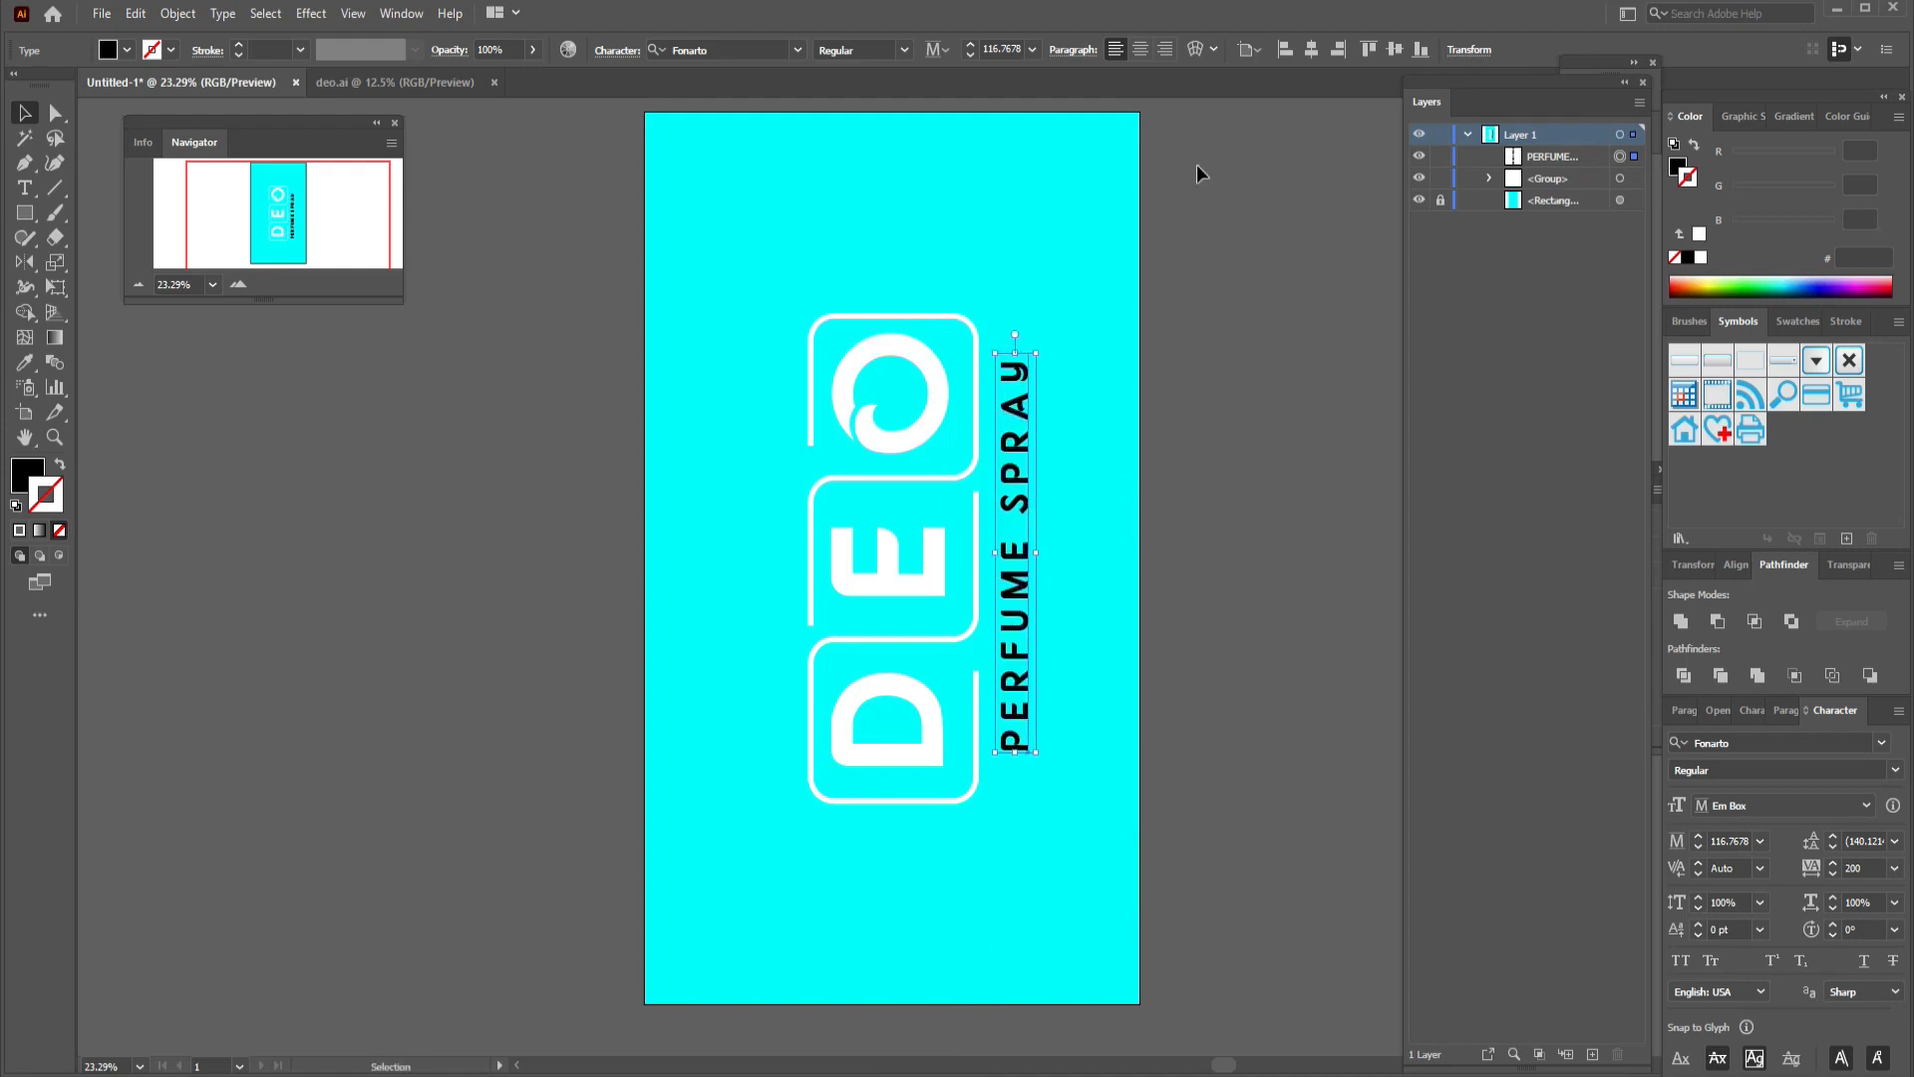
Set the PERFUME SPRAY font size to 121 pt and shift the text slightly down to center it beside the boxes.
{"action": "left_click", "coordinate": [970, 44]}
{"action": "left_click", "coordinate": [969, 44]}
{"action": "left_click", "coordinate": [969, 44]}
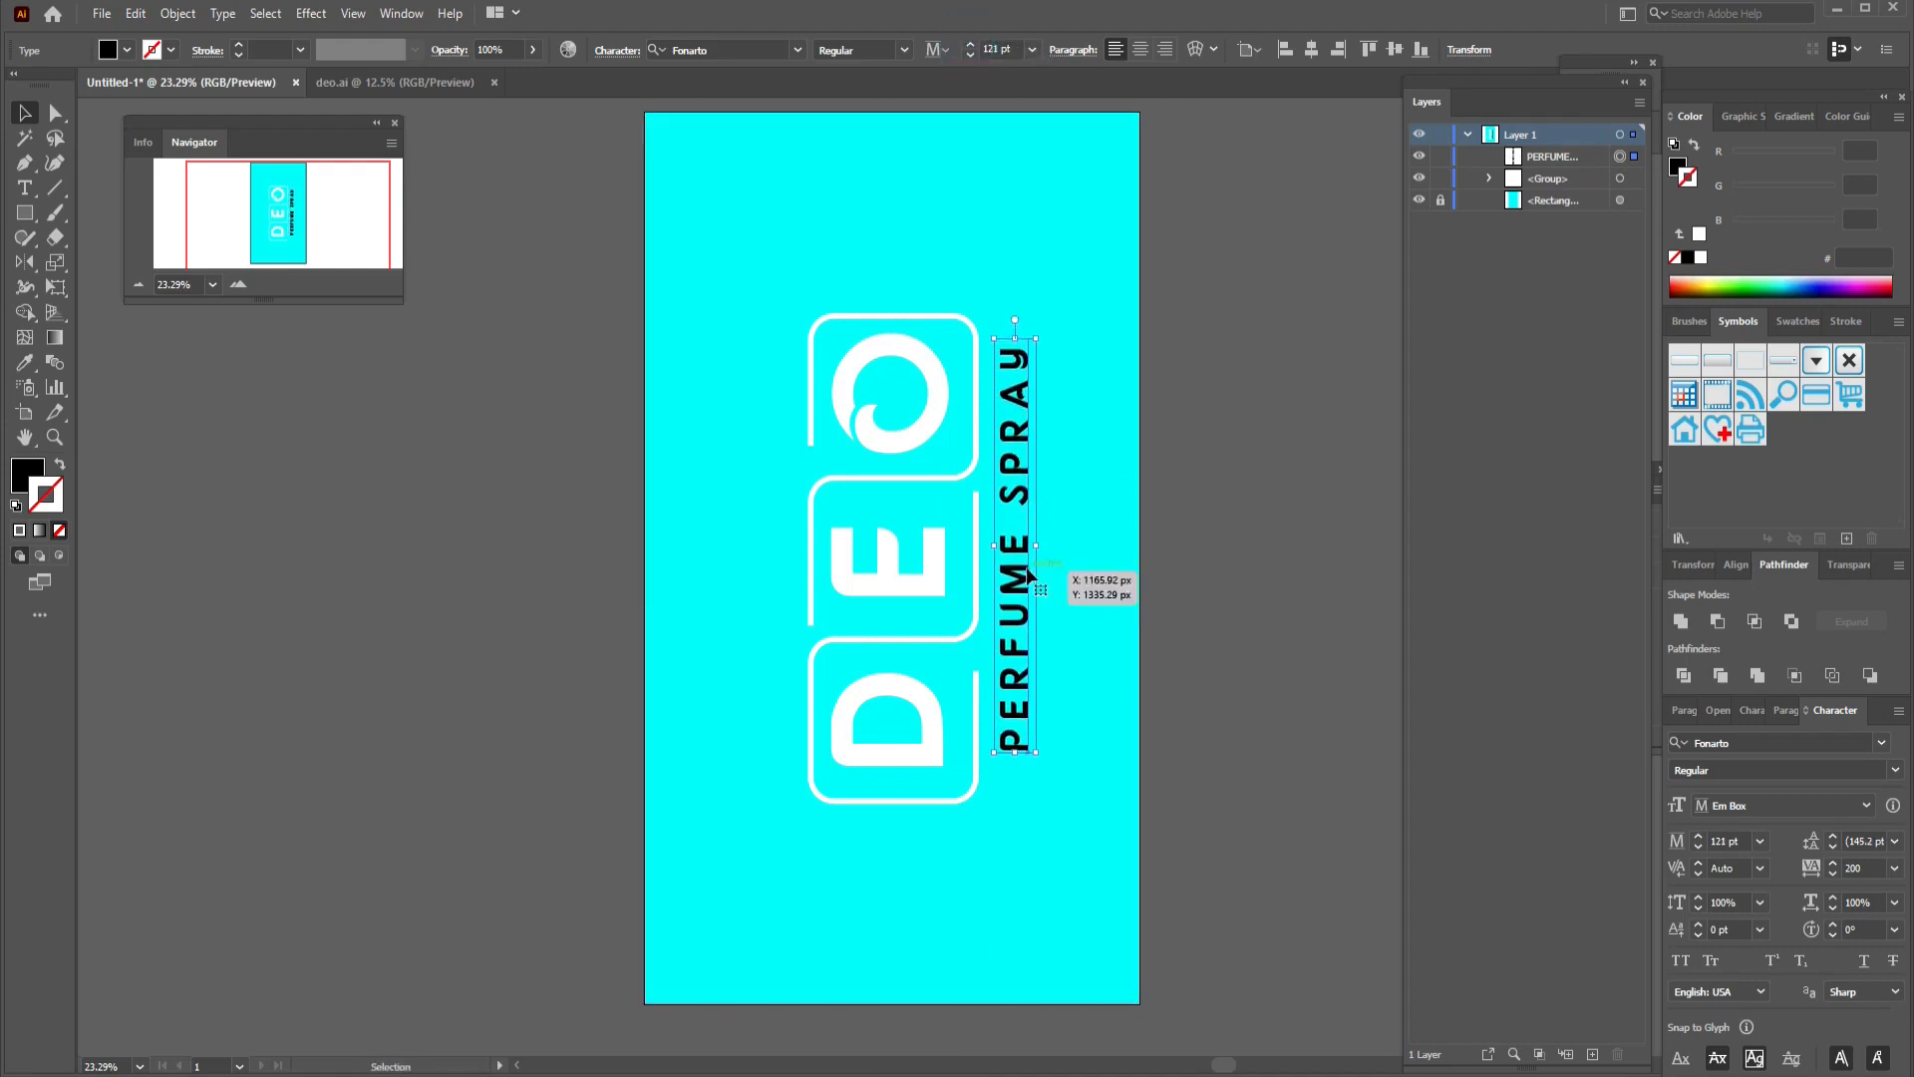
{"action": "left_click_drag", "start_coordinate": [1024, 568], "coordinate": [1021, 579]}
{"action": "left_click", "coordinate": [556, 203]}
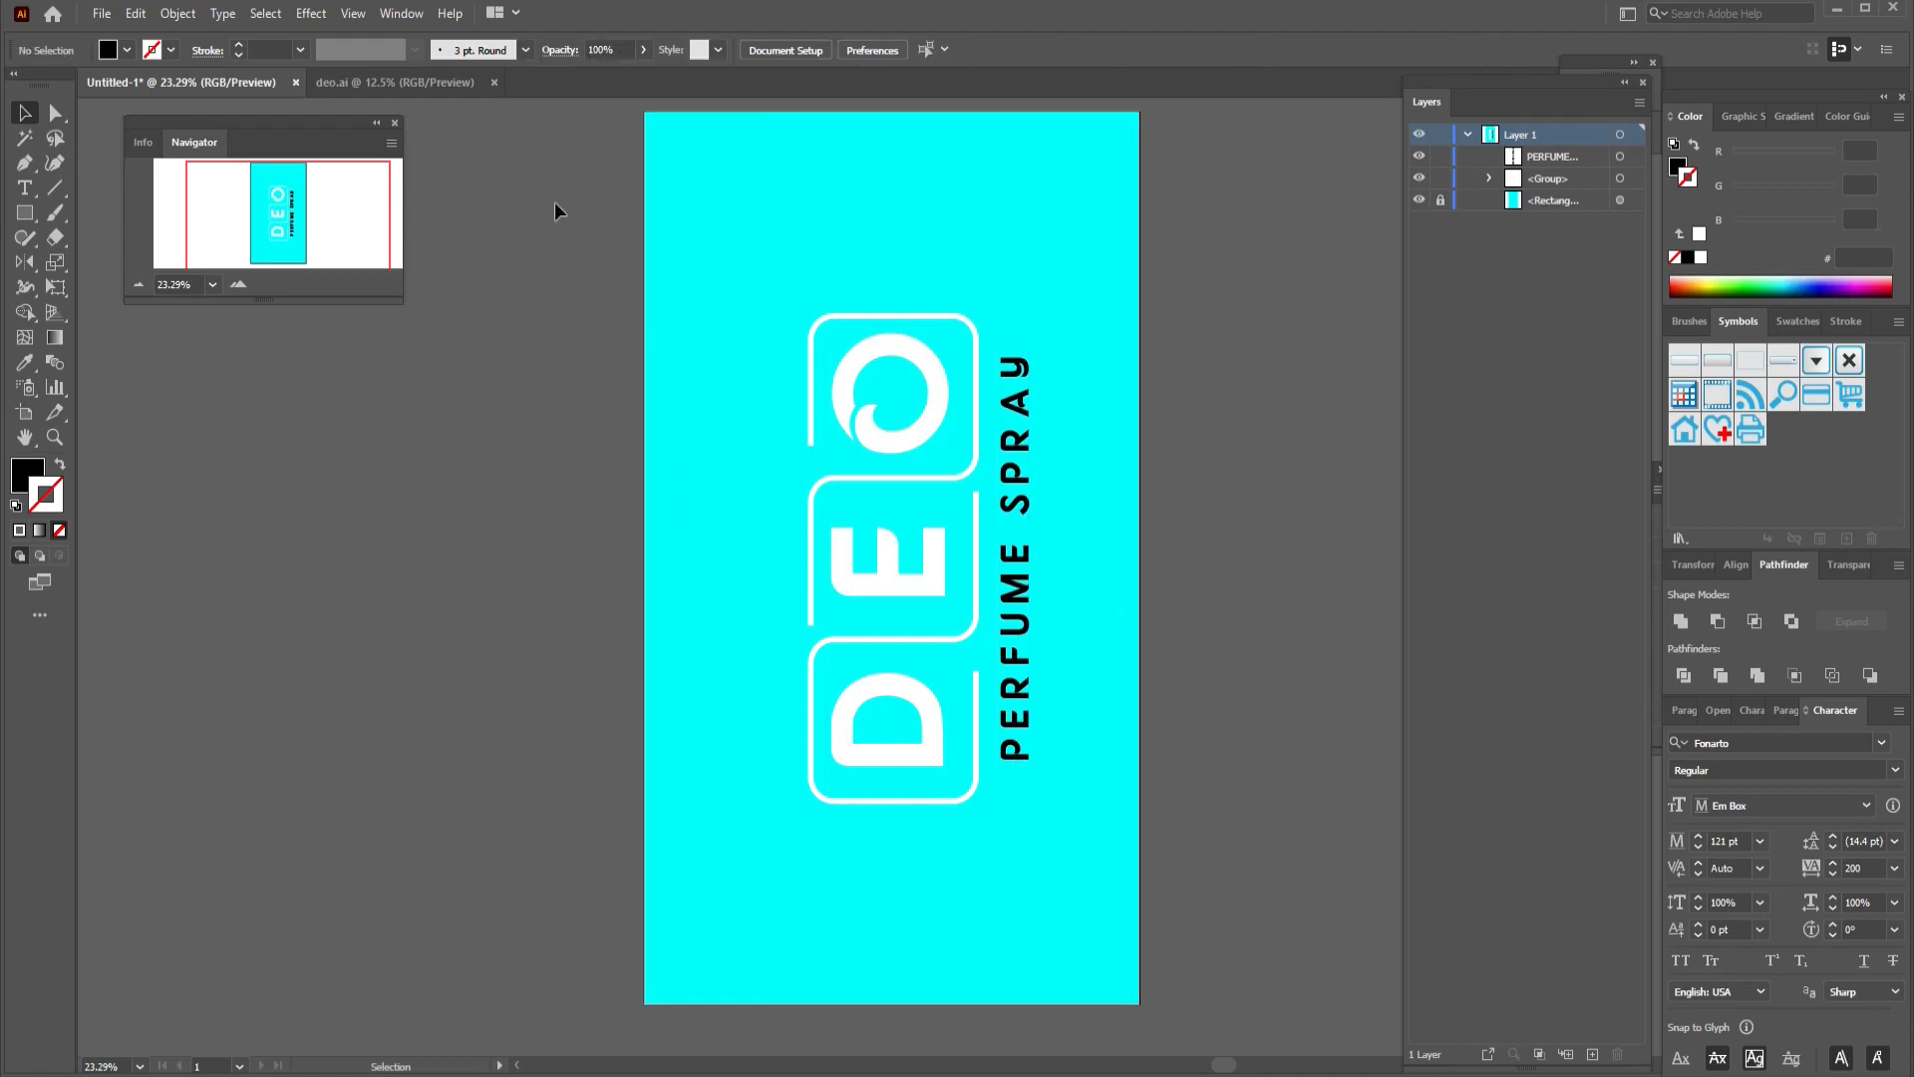
Show the rulers and place vertical guides along the boxes' left edge at X 487 px and along their right edge.
{"action": "left_click", "coordinate": [352, 14]}
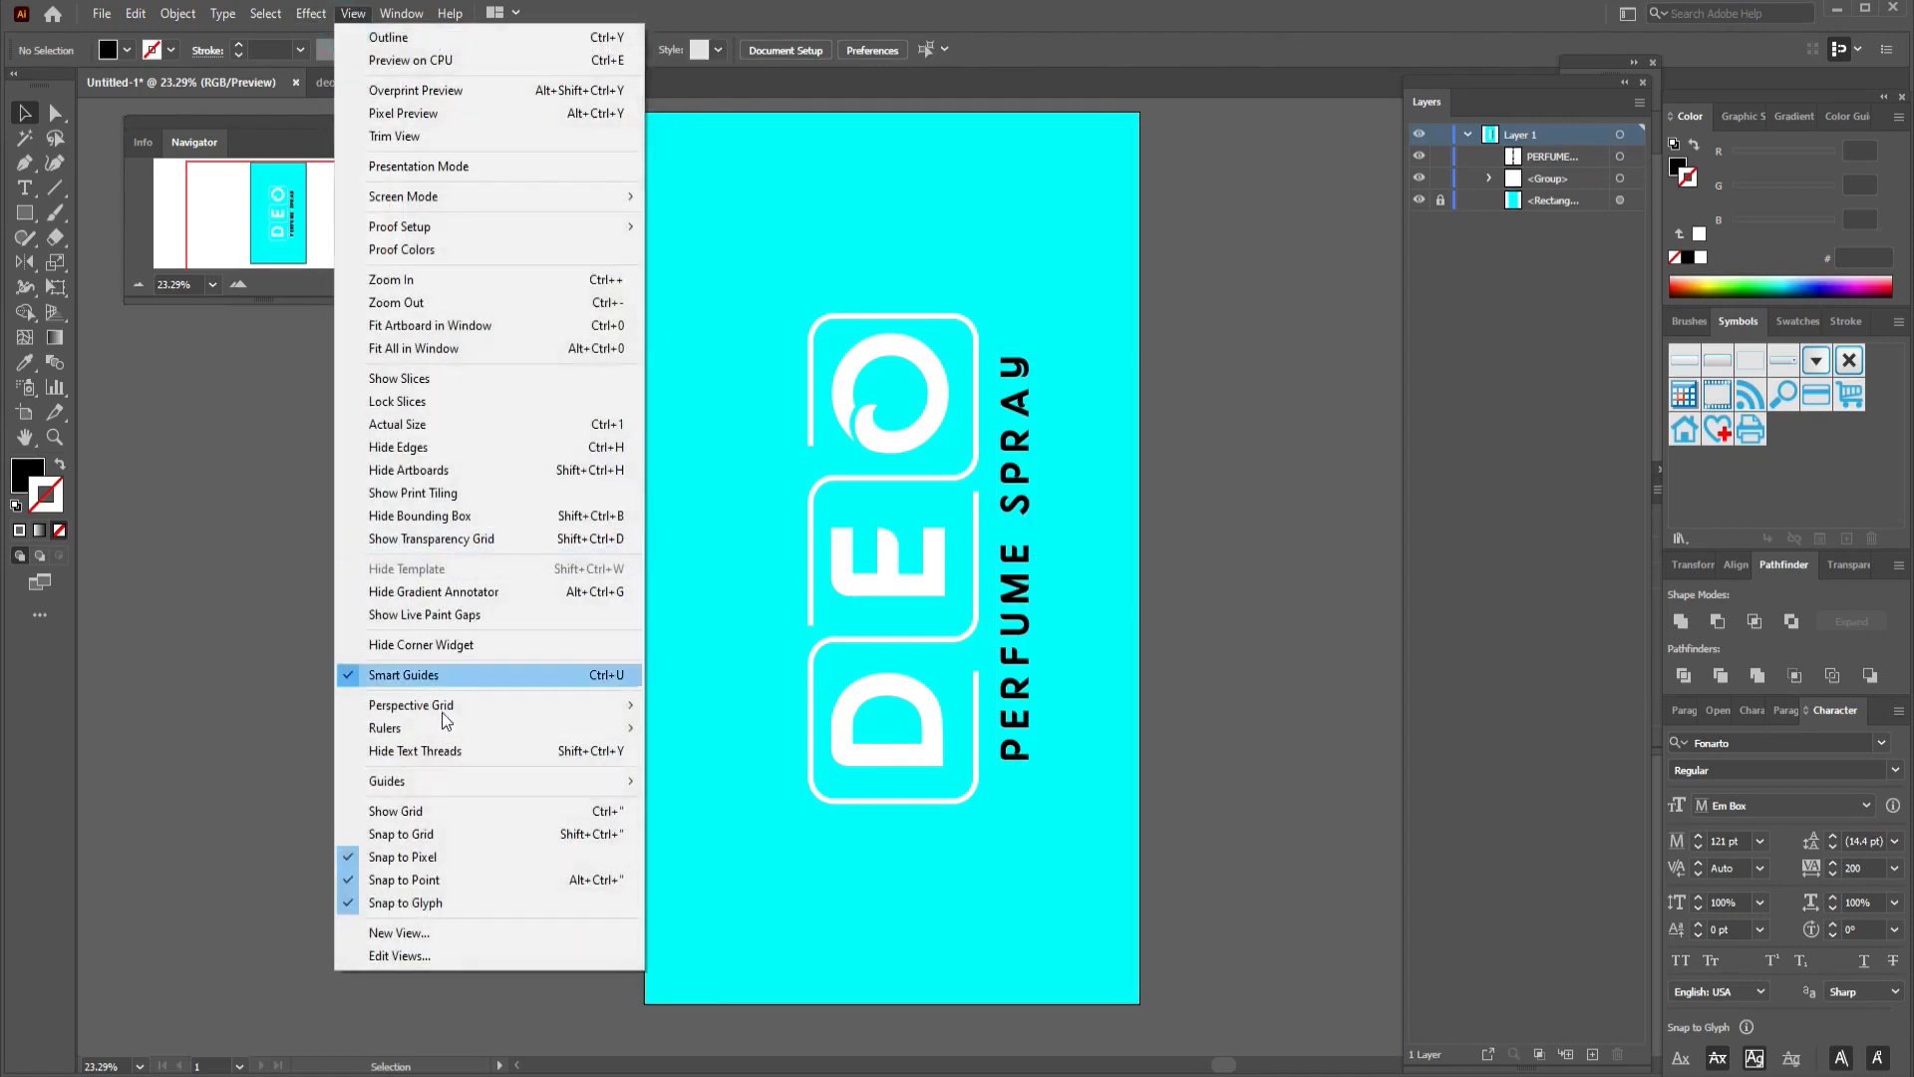
{"action": "mouse_move", "coordinate": [452, 728]}
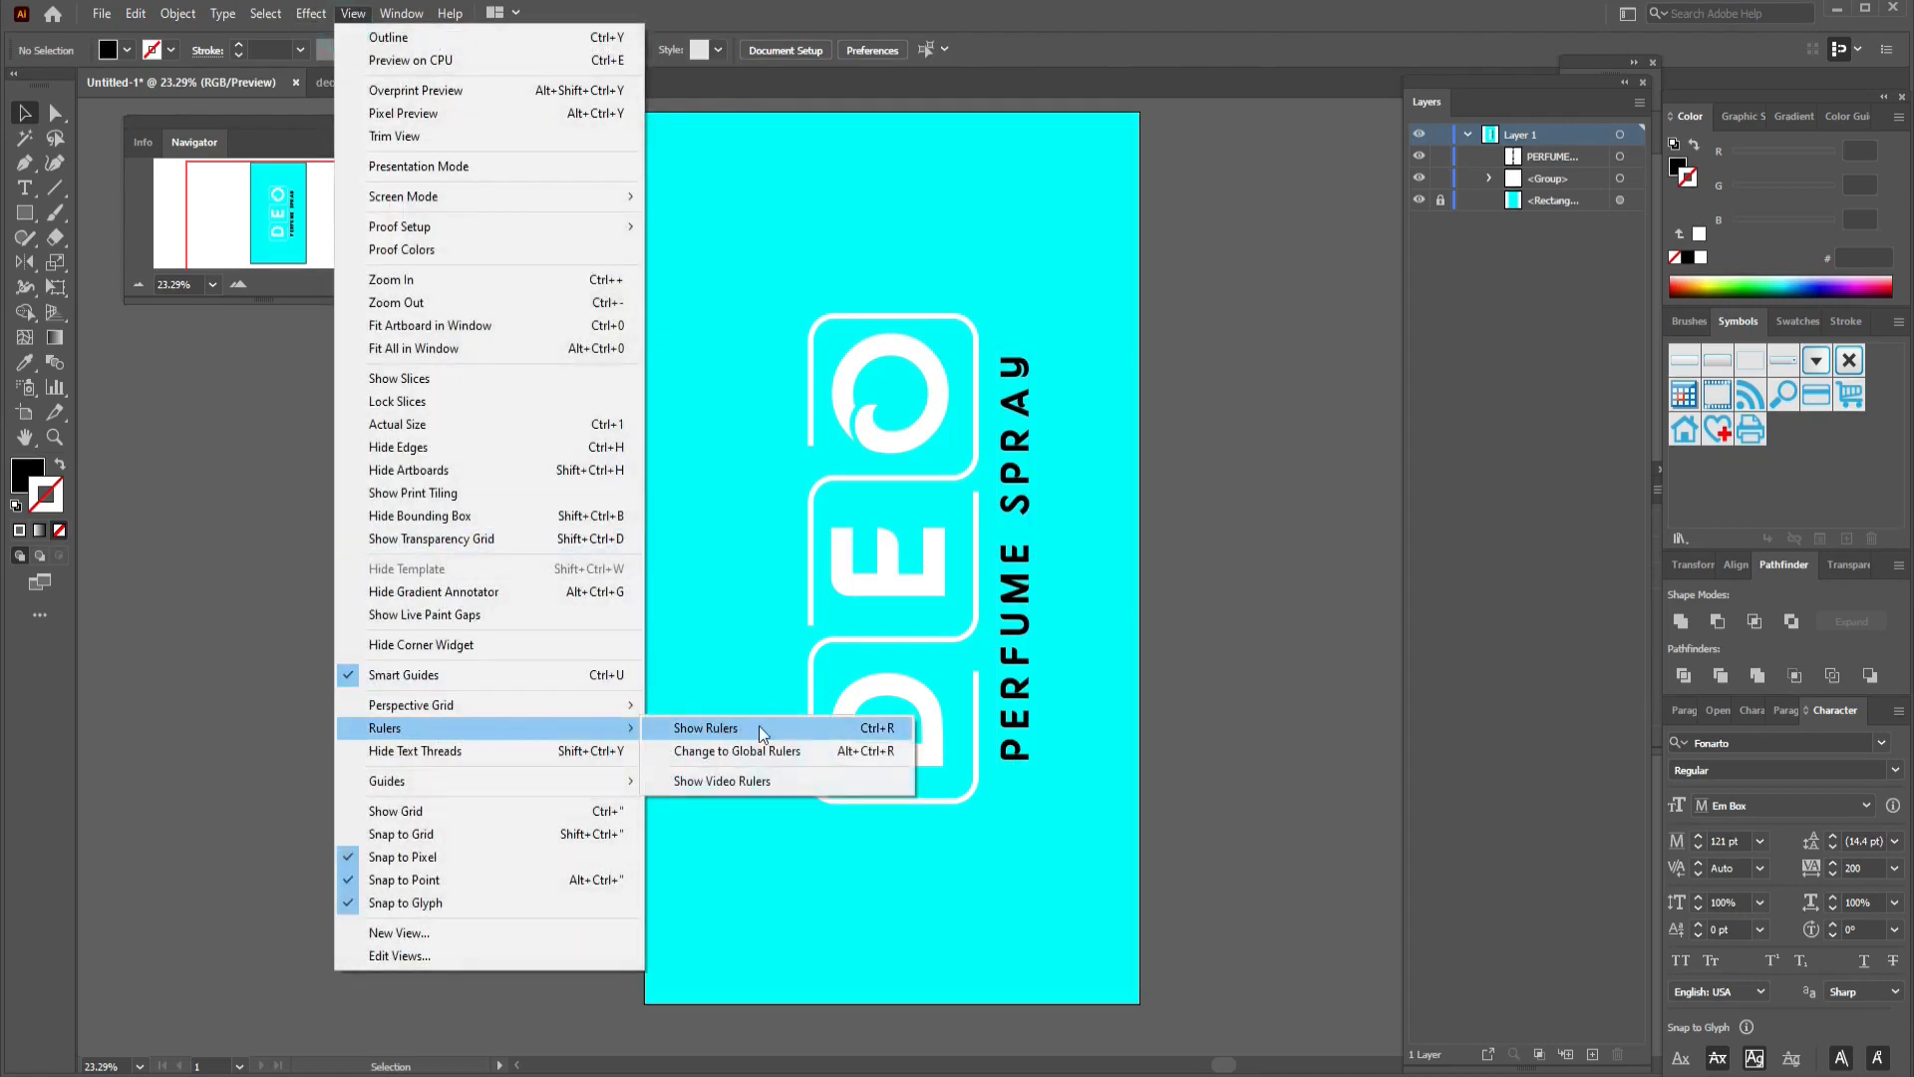
{"action": "left_click", "coordinate": [891, 726]}
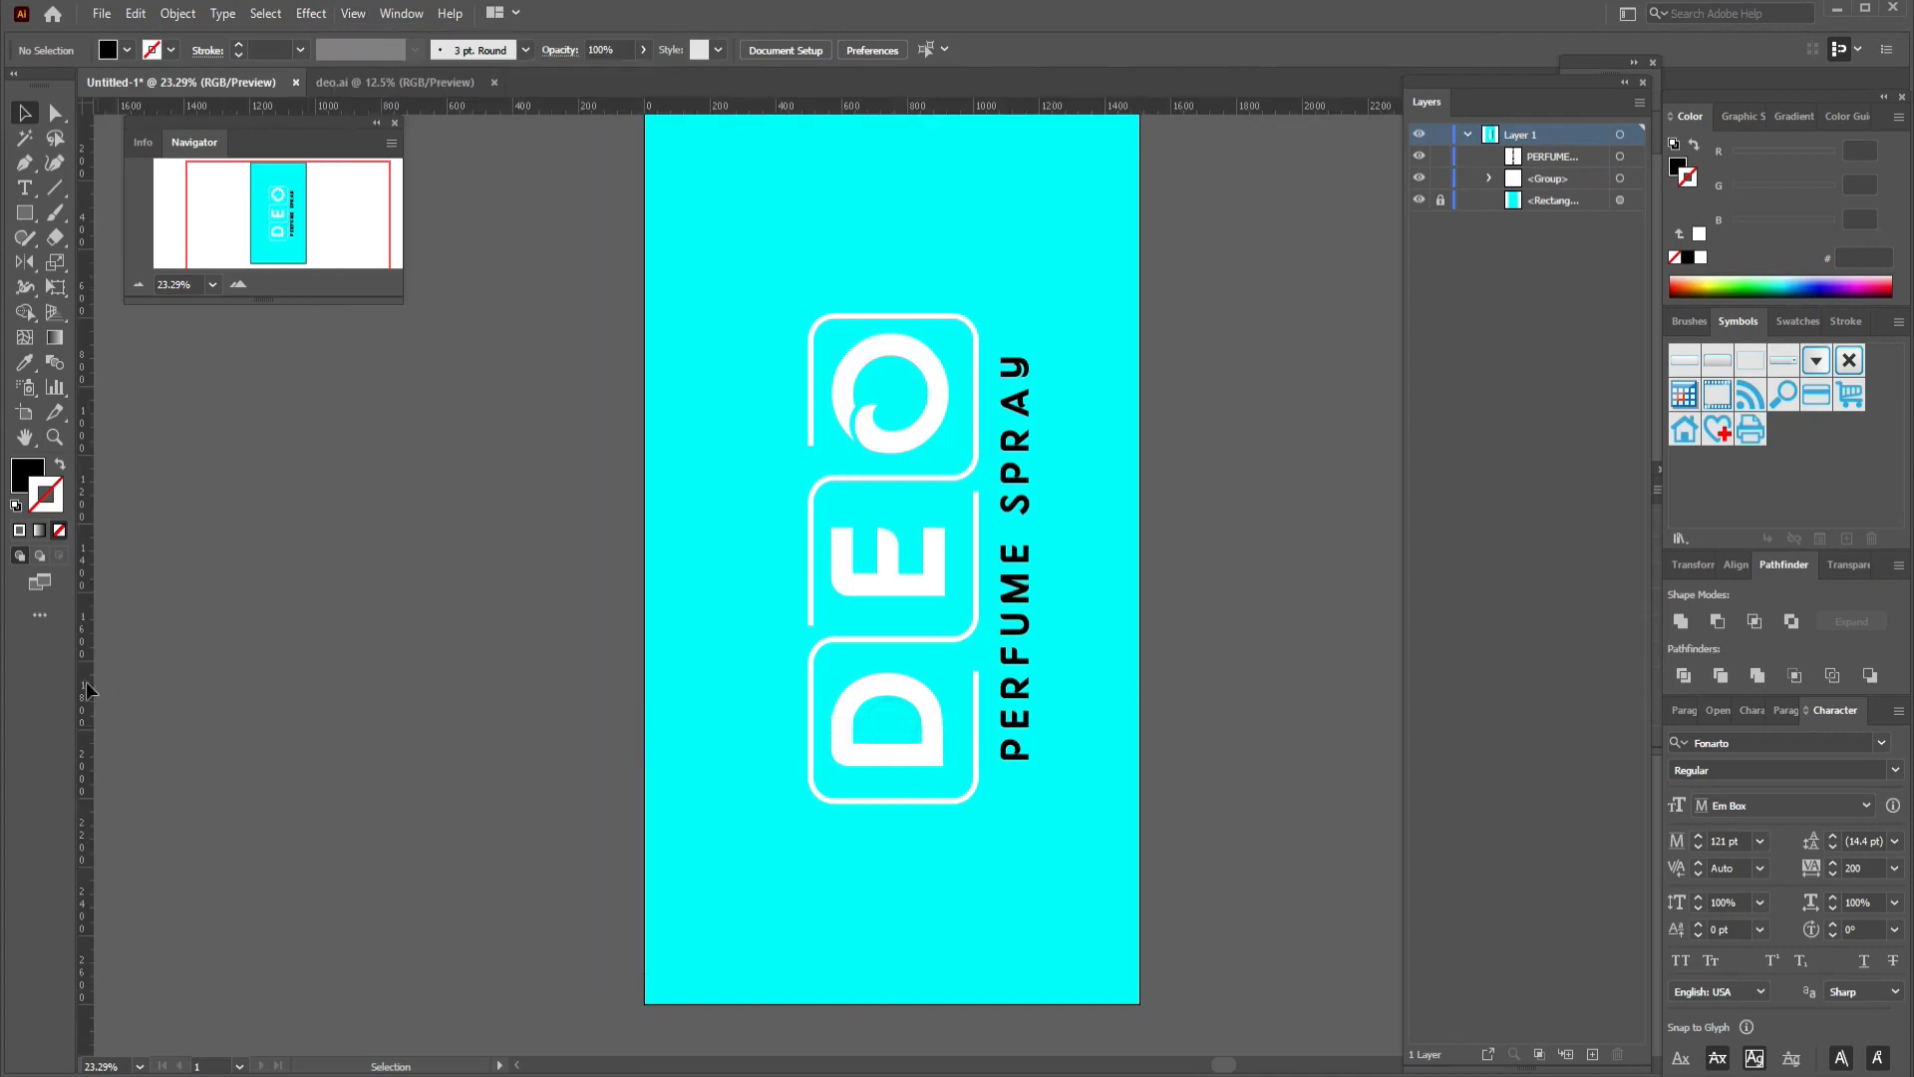
{"action": "left_click_drag", "start_coordinate": [81, 683], "coordinate": [752, 704]}
{"action": "left_click_drag", "start_coordinate": [807, 711], "coordinate": [795, 720]}
{"action": "left_click_drag", "start_coordinate": [805, 714], "coordinate": [805, 715]}
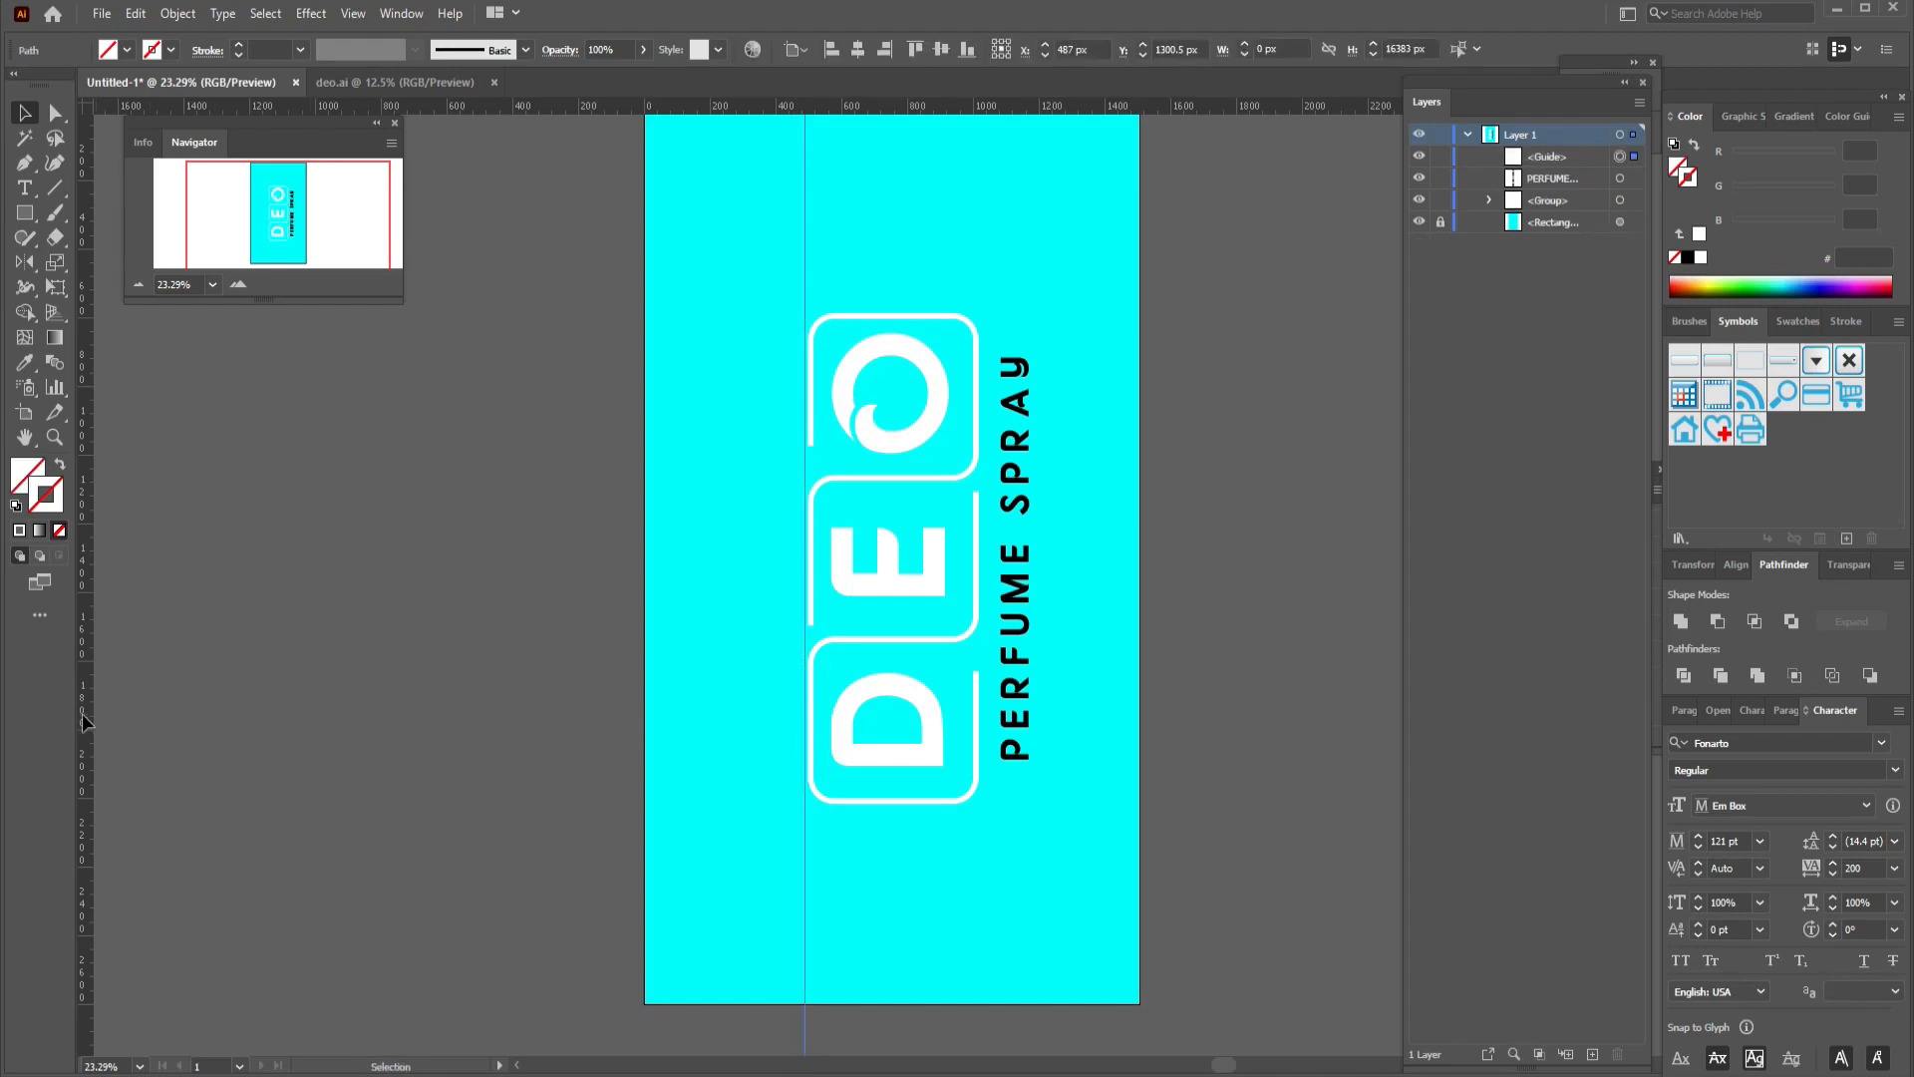
{"action": "left_click_drag", "start_coordinate": [84, 720], "coordinate": [977, 792]}
{"action": "left_click", "coordinate": [1220, 728]}
Add the text "150 ml" below the boxes near the artboard's lower edge.
{"action": "scroll", "coordinate": [1219, 722], "scroll_direction": "down", "scroll_amount": 3}
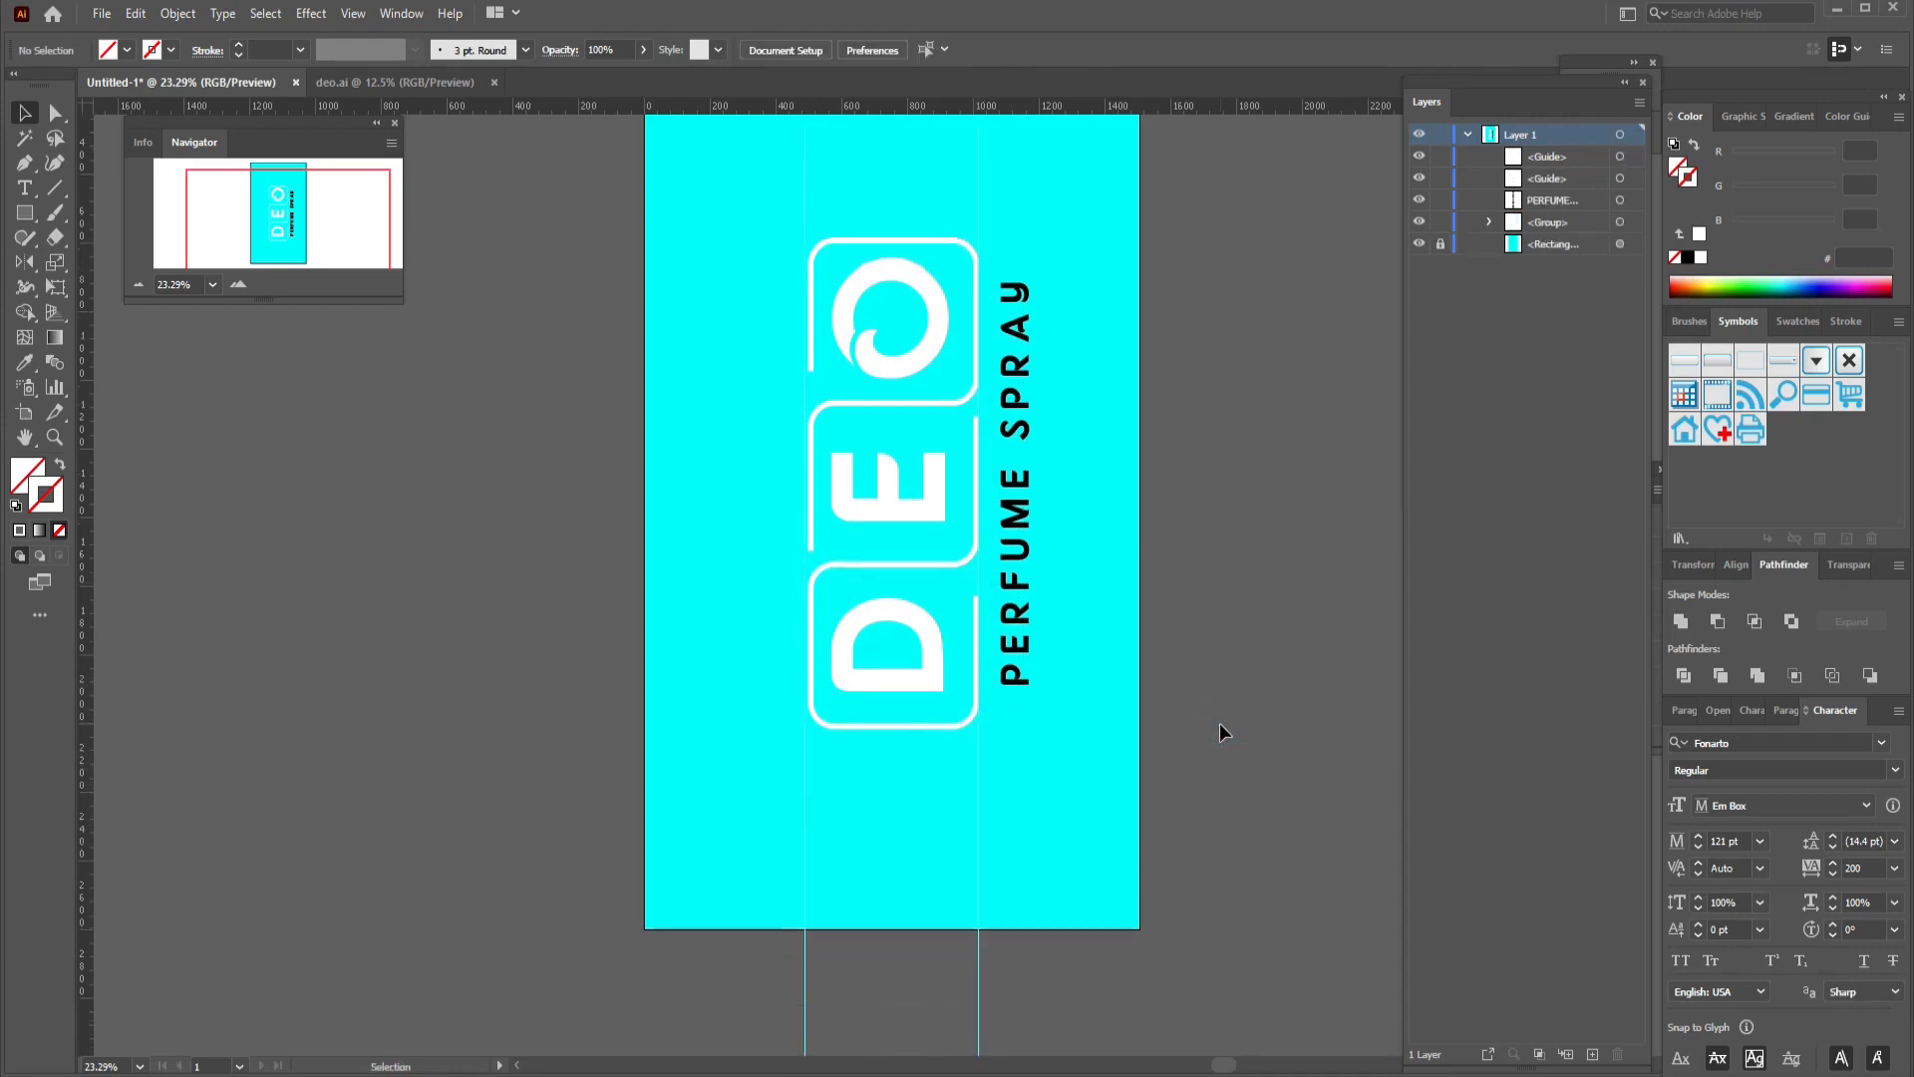
{"action": "left_click", "coordinate": [25, 190]}
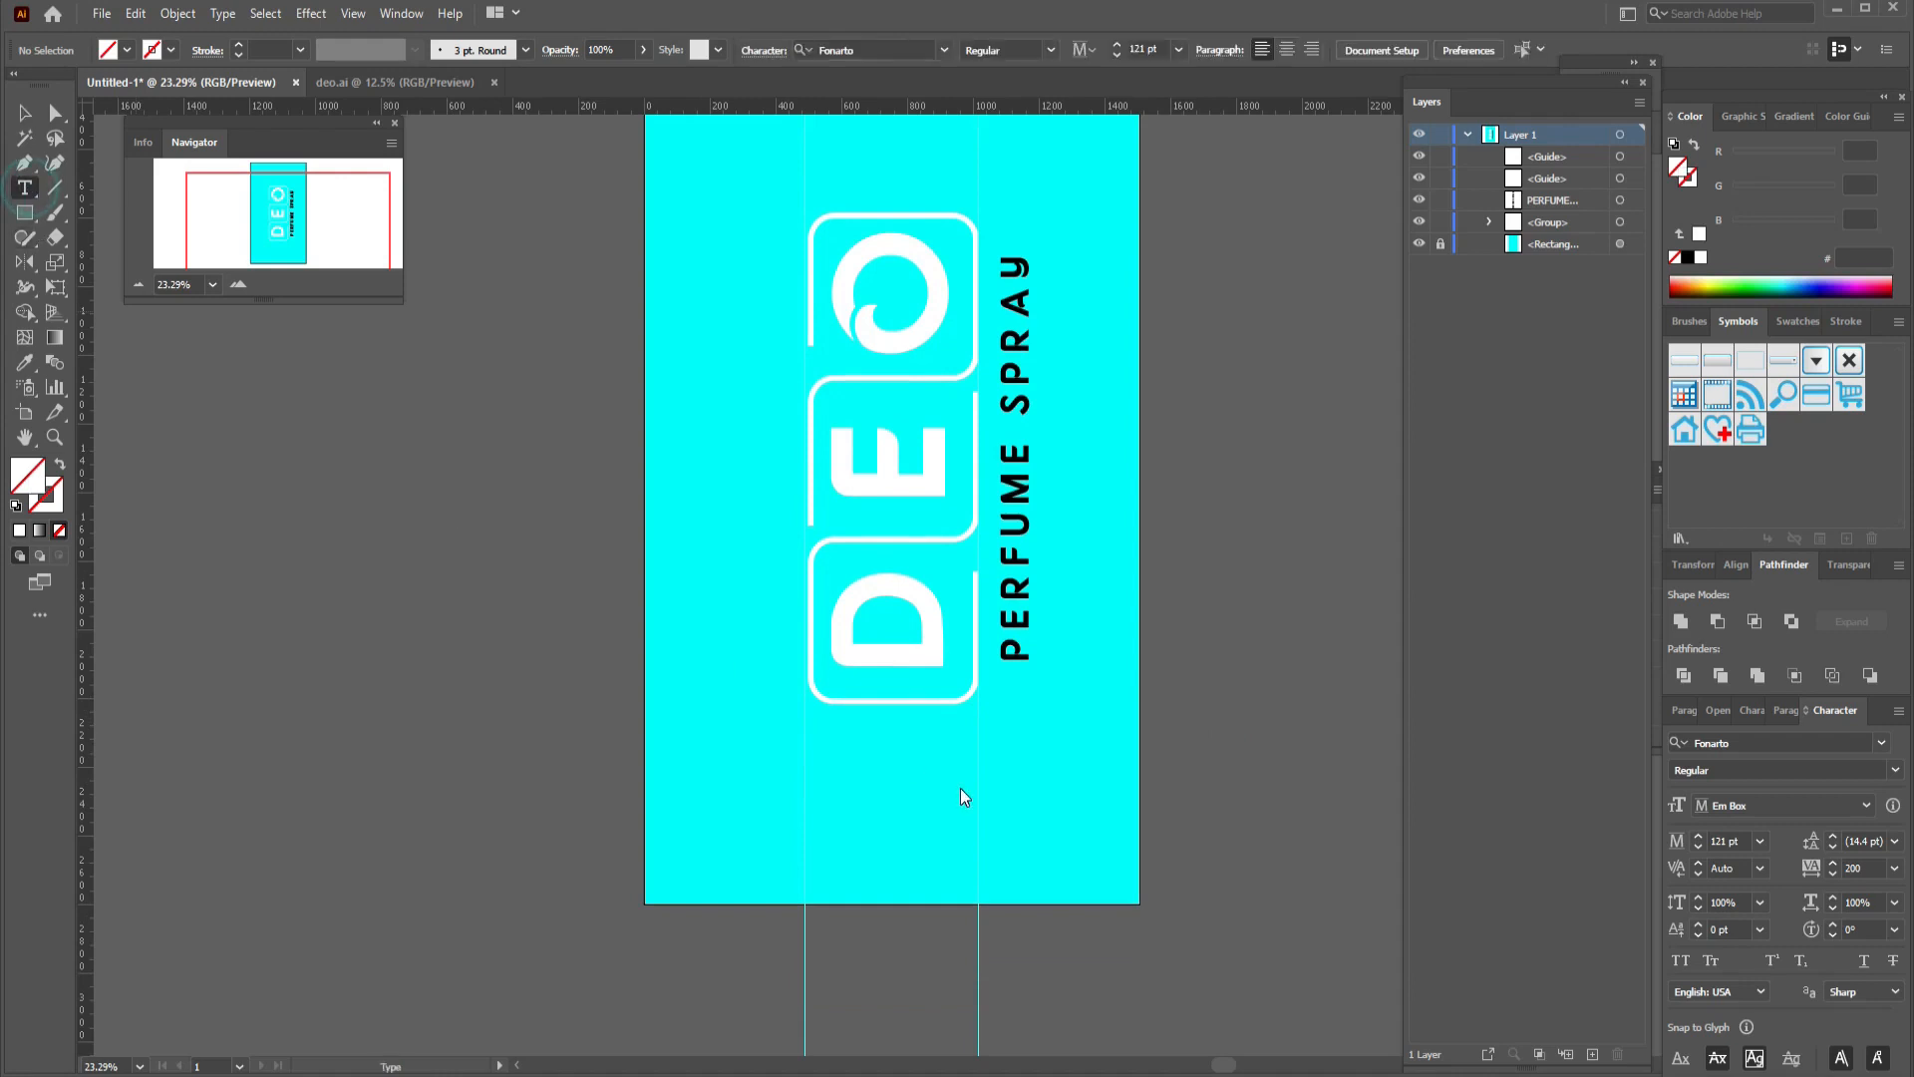
{"action": "left_click", "coordinate": [841, 847]}
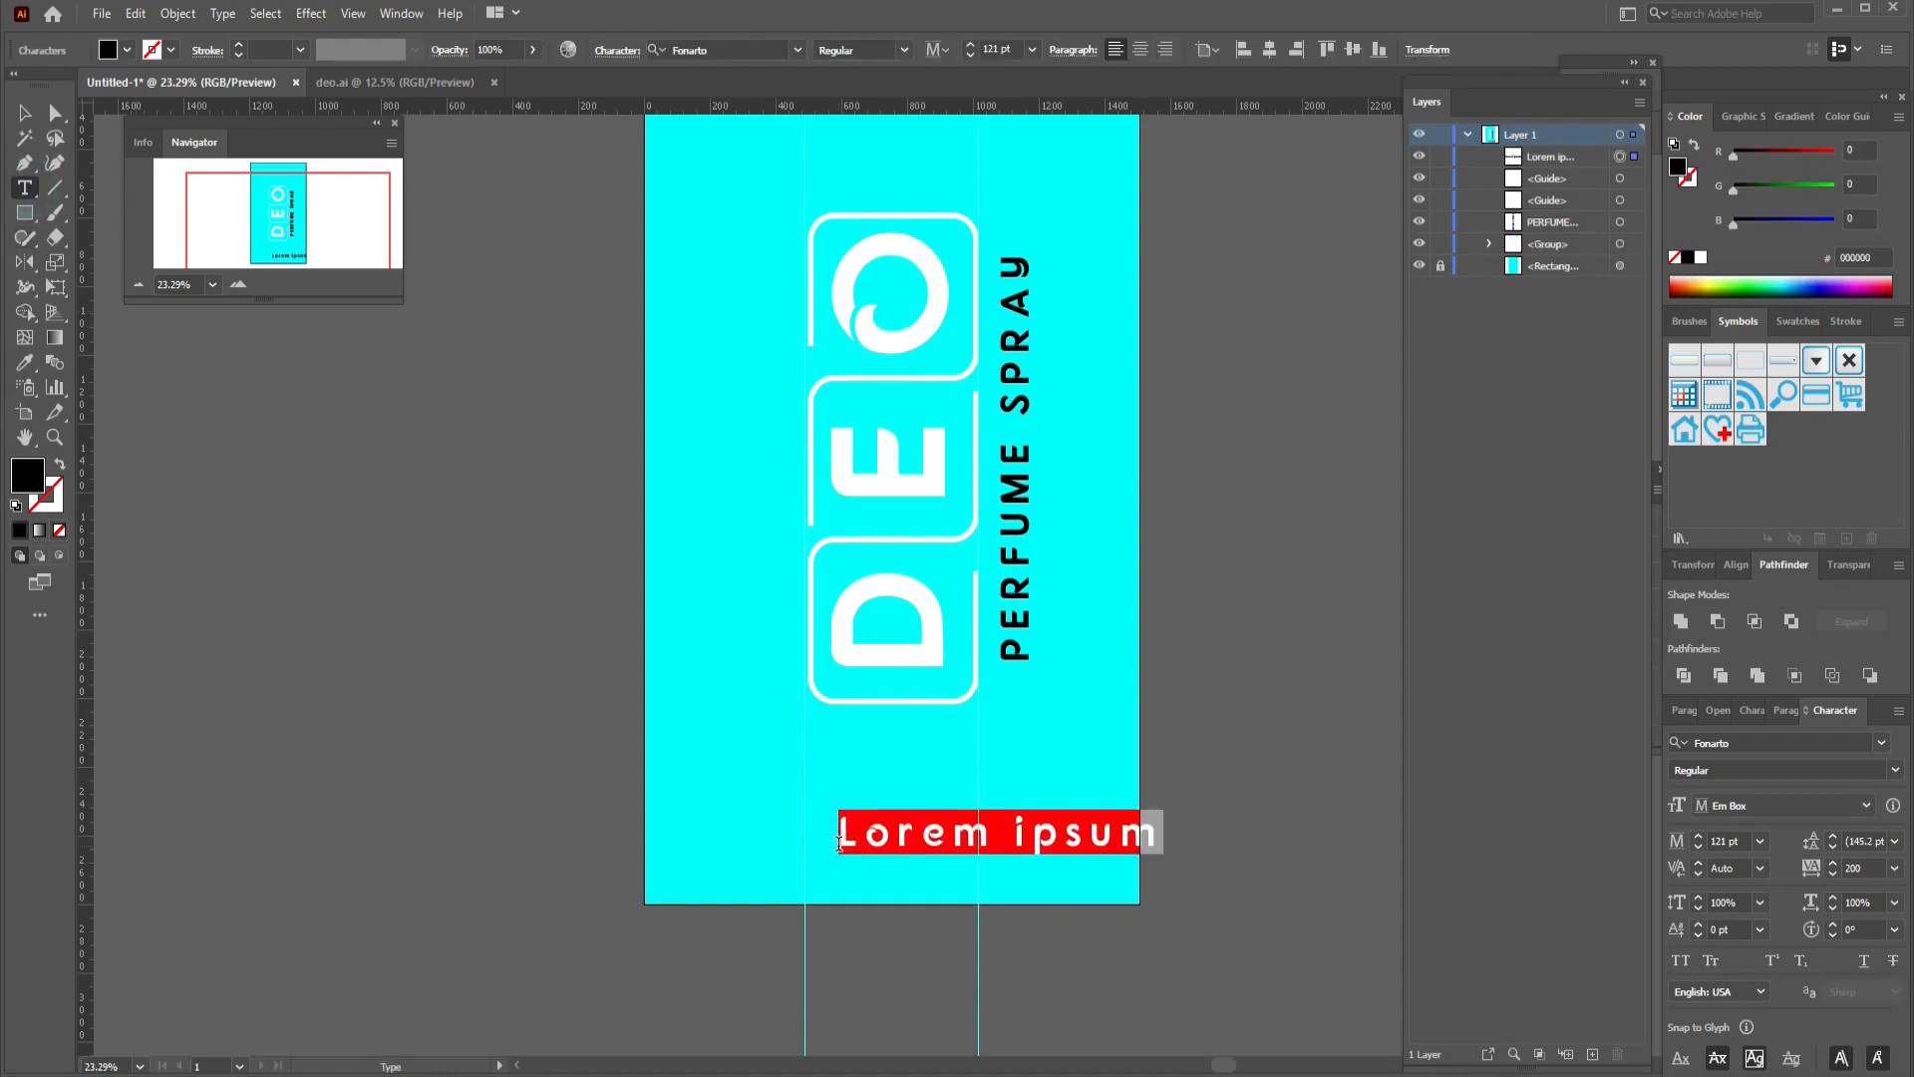
{"action": "type", "text": "150"}
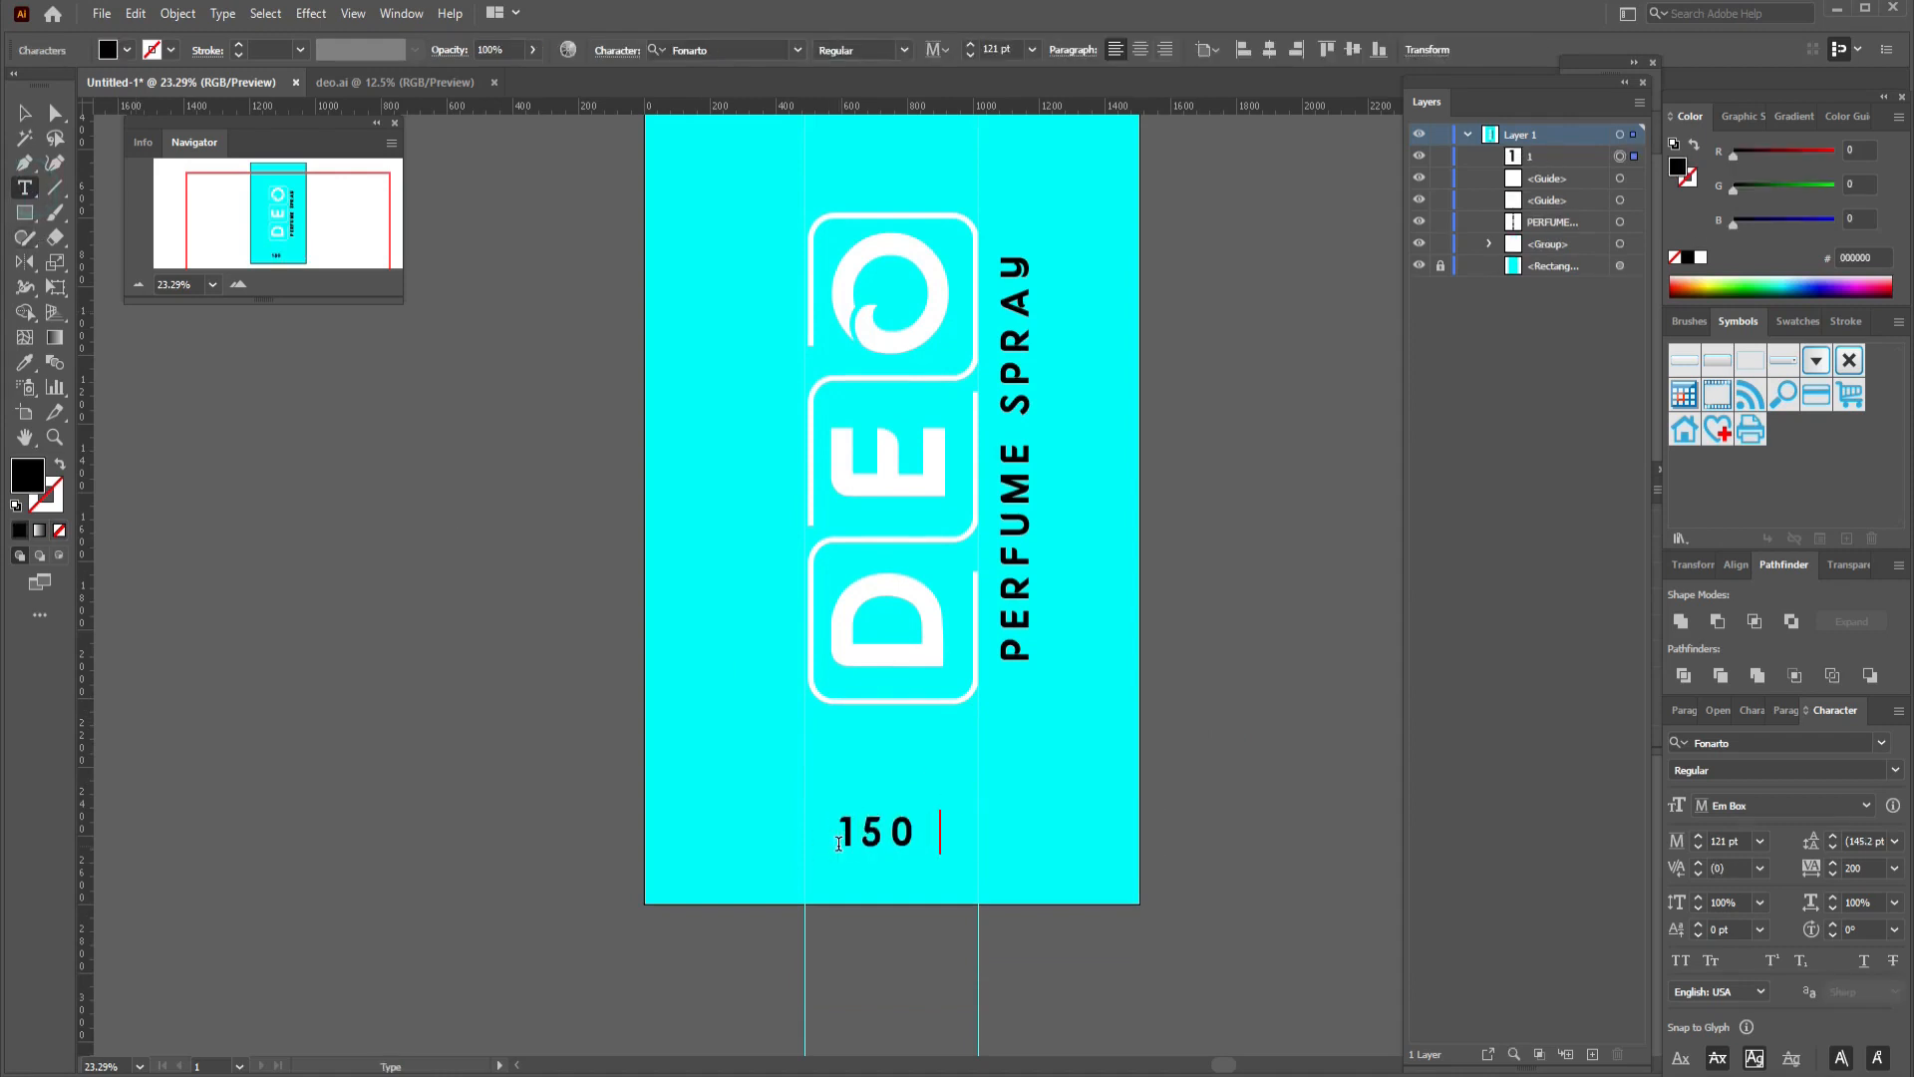
{"action": "type", "text": " ML"}
{"action": "key", "text": "BackSpace"}
{"action": "key", "text": "BackSpace"}
{"action": "type", "text": "ml"}
{"action": "key", "text": "Escape"}
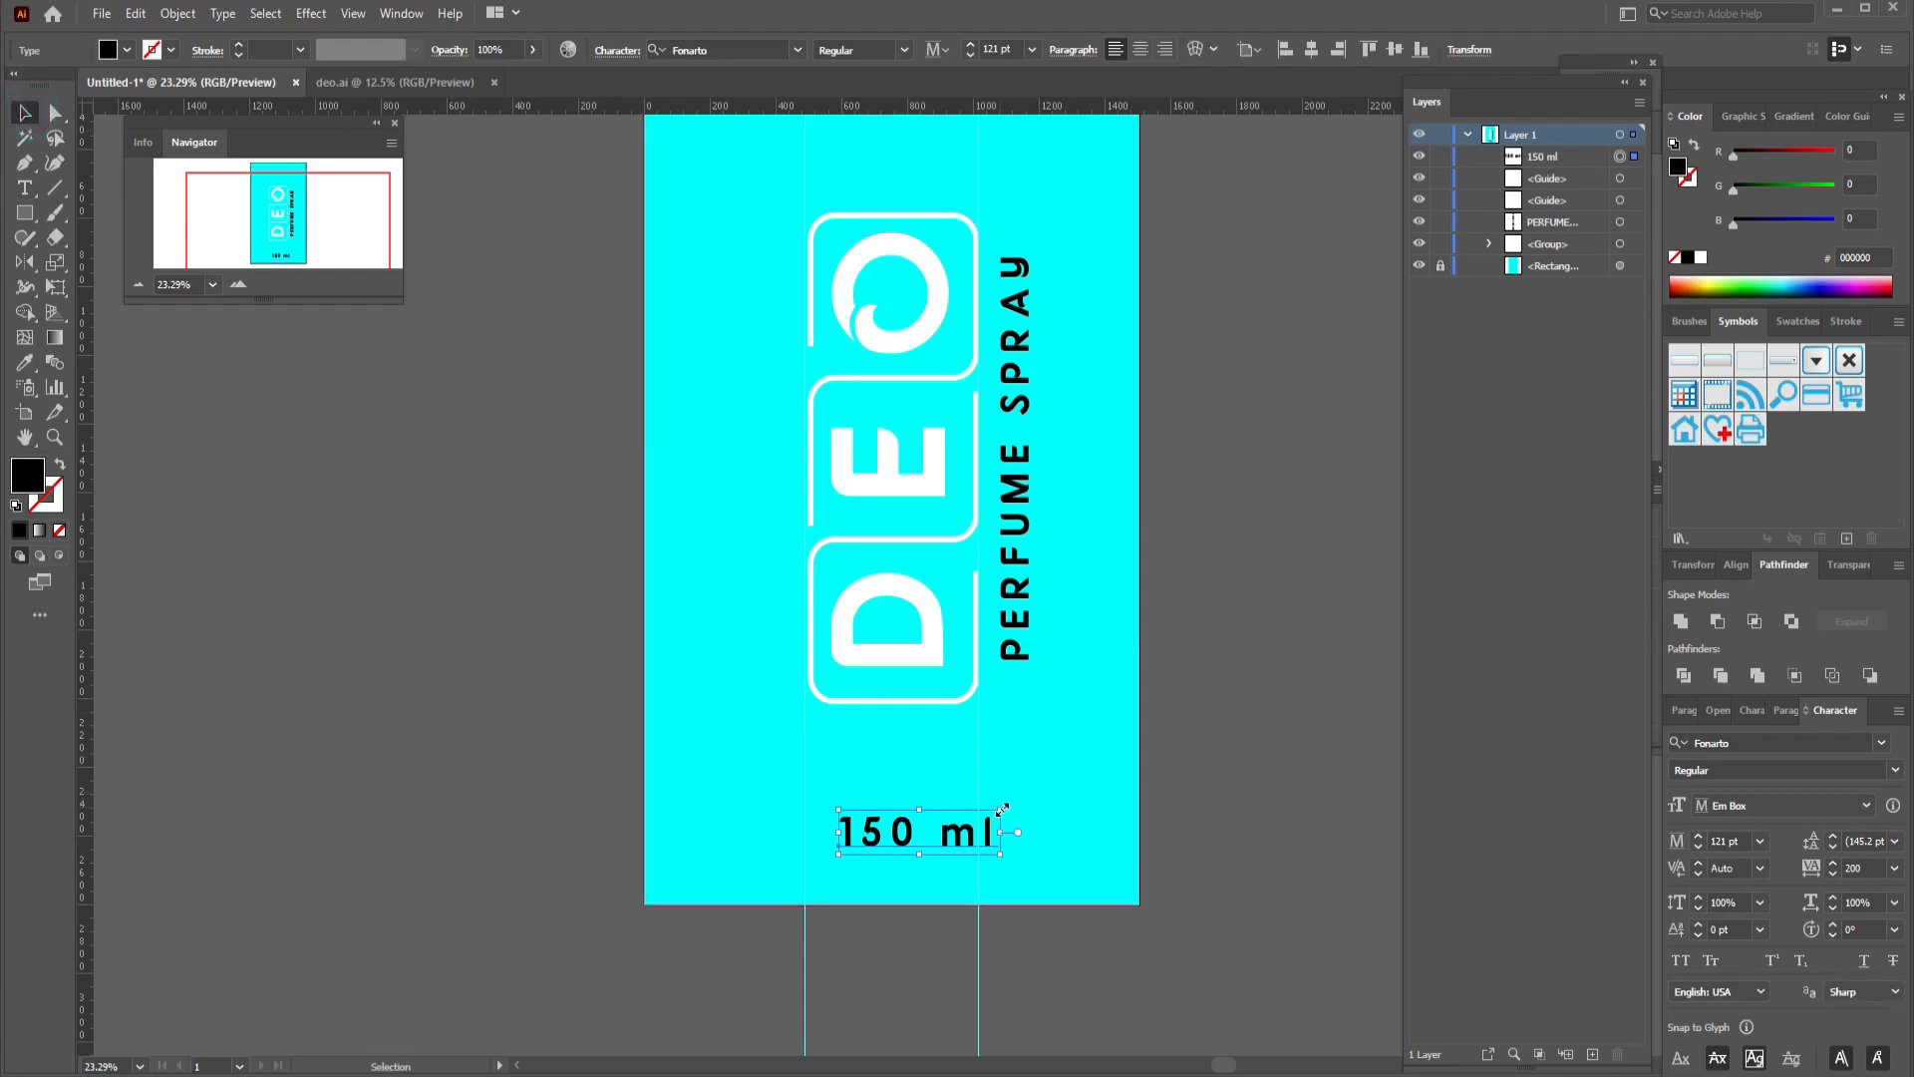
Shrink the "150 ml" text to about 79 pt, set its tracking to 0 and place it between the two guides.
{"action": "left_click_drag", "start_coordinate": [1002, 810], "coordinate": [974, 818]}
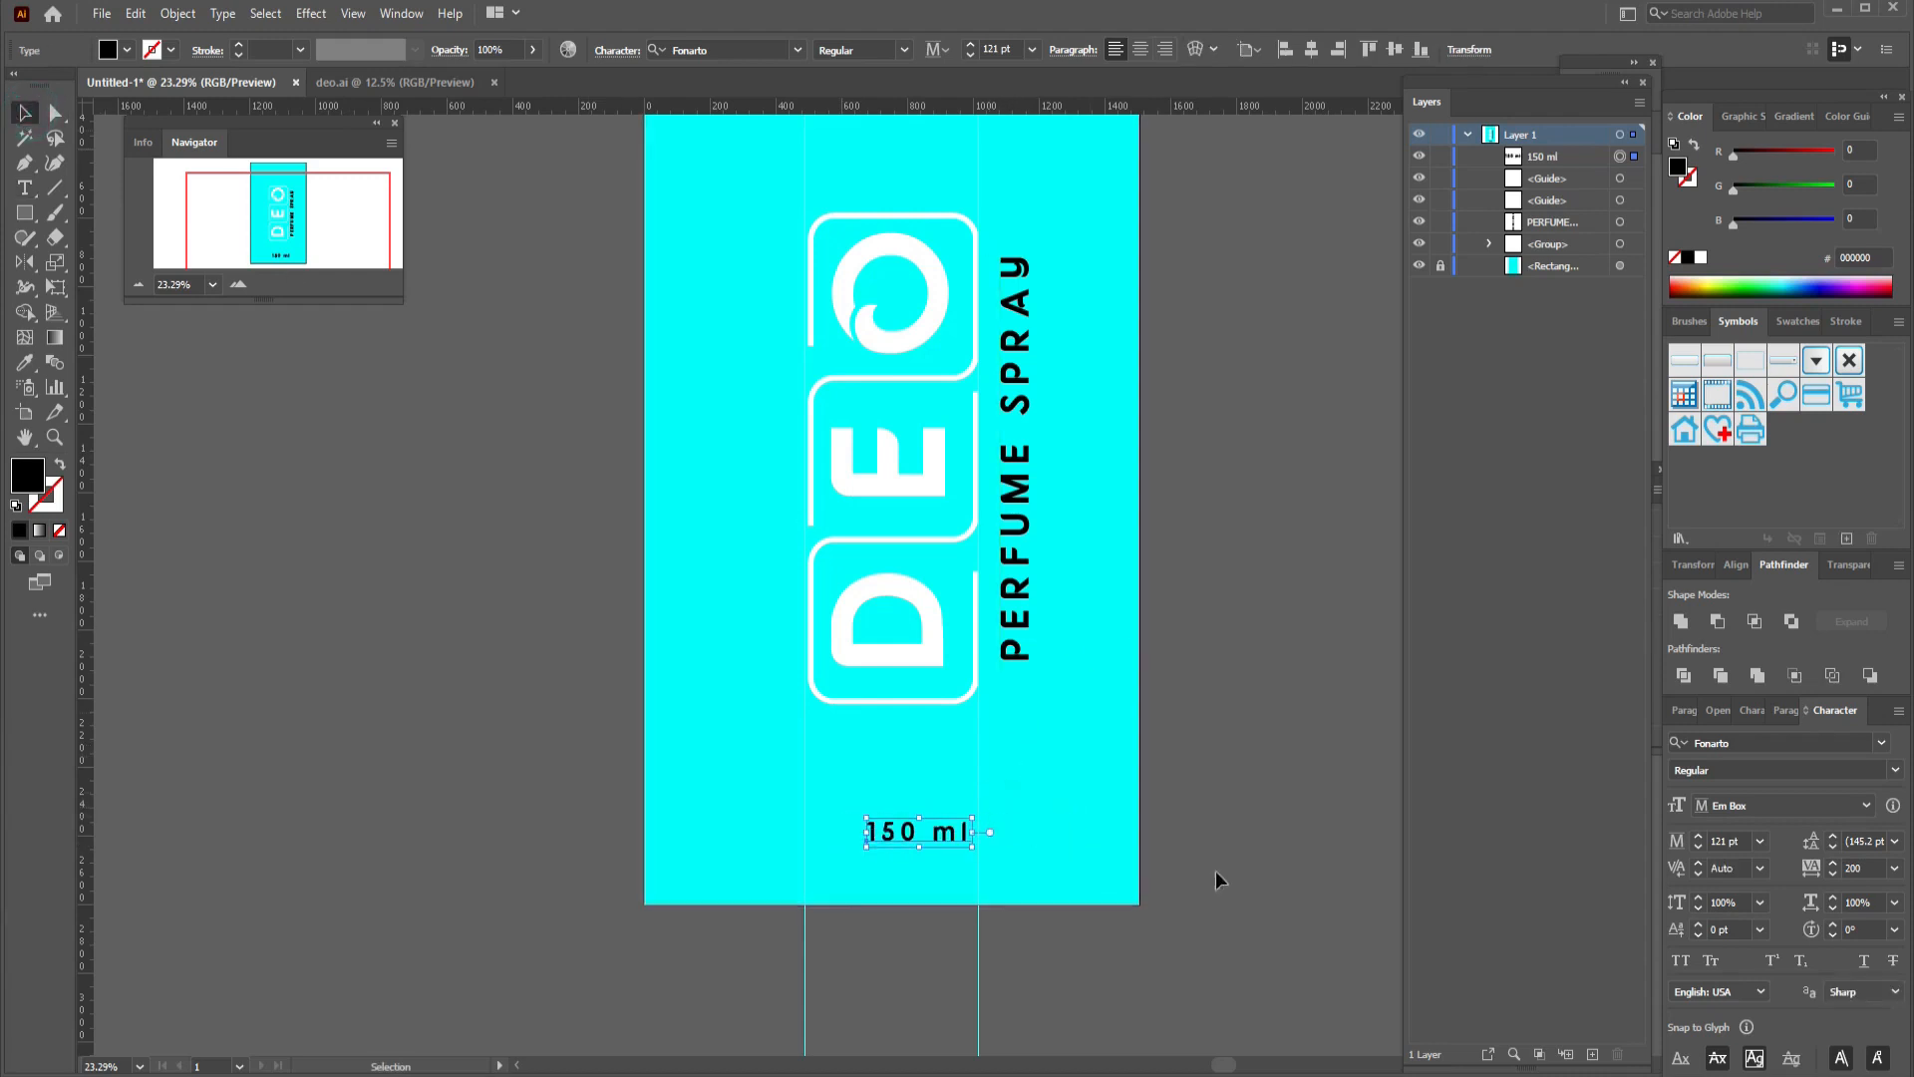
{"action": "left_click", "coordinate": [1895, 868]}
{"action": "left_click", "coordinate": [1868, 686]}
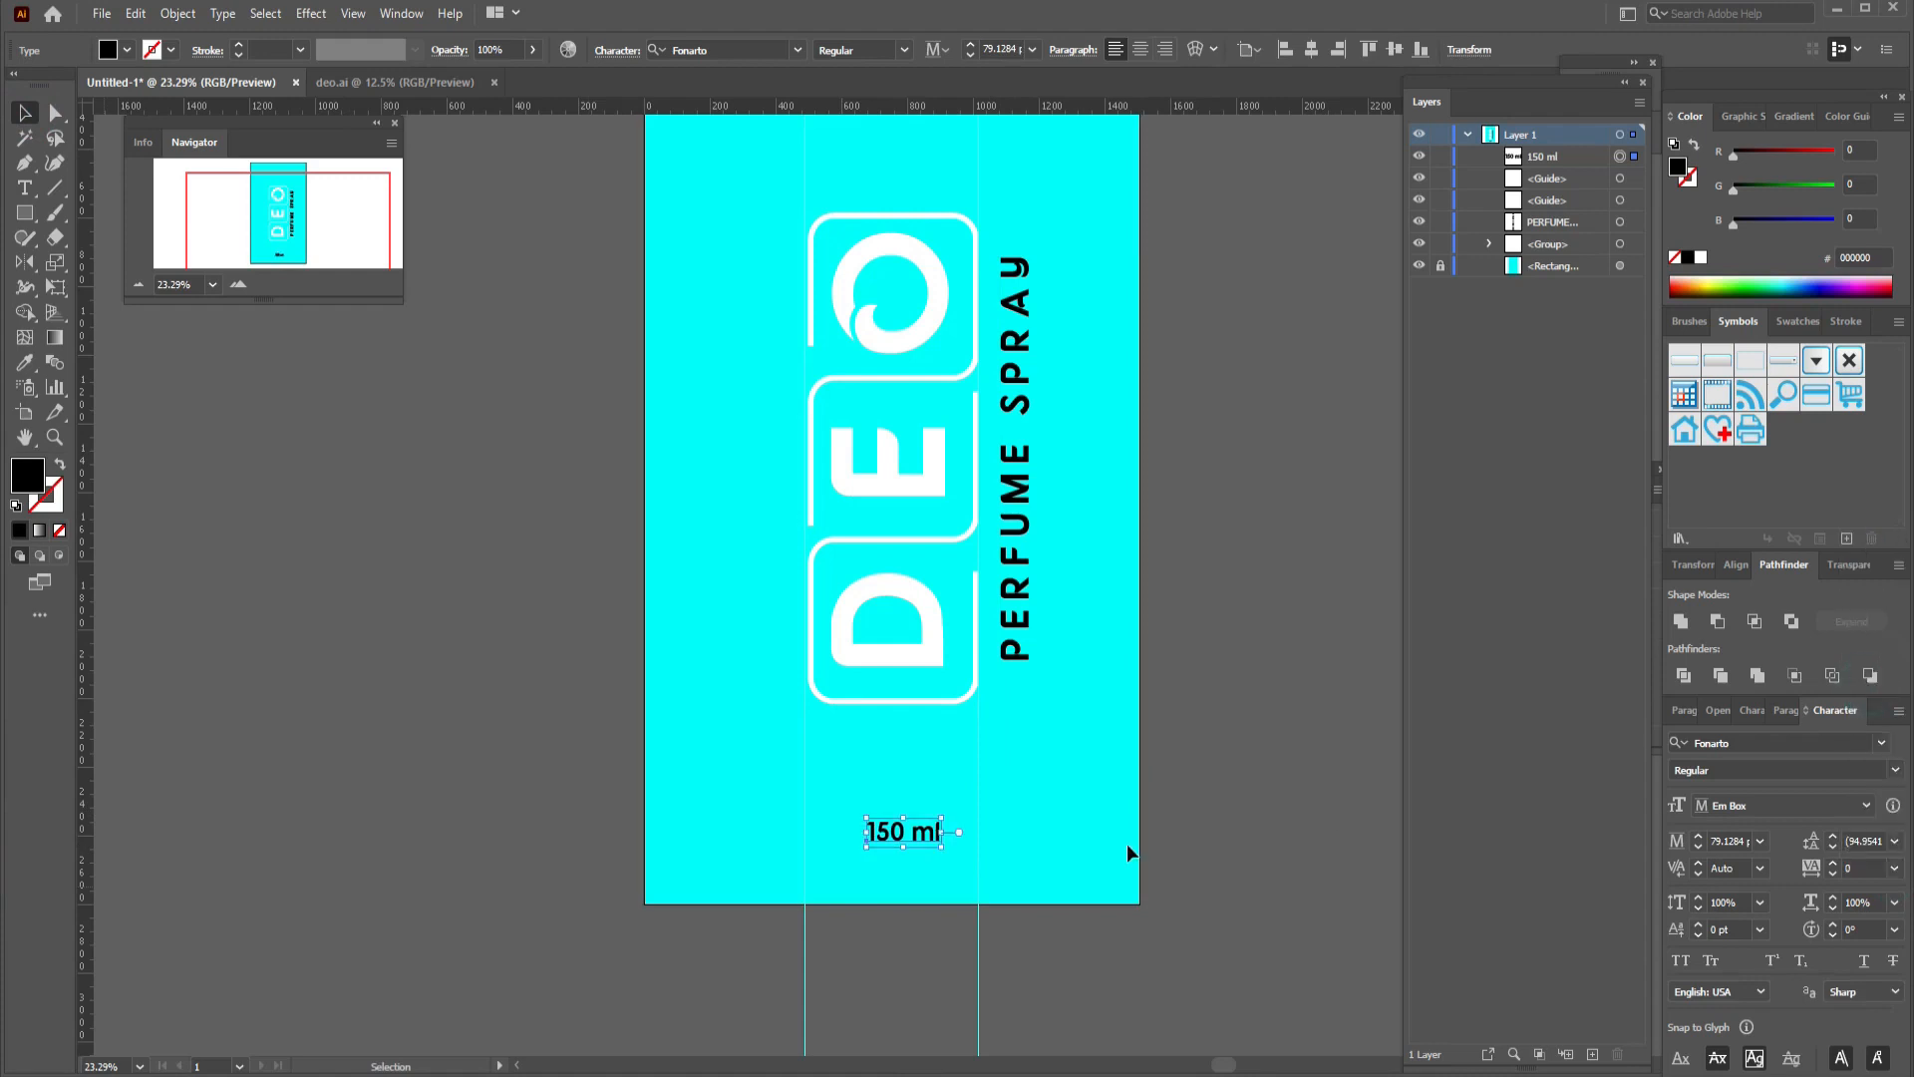
{"action": "left_click_drag", "start_coordinate": [926, 835], "coordinate": [911, 818]}
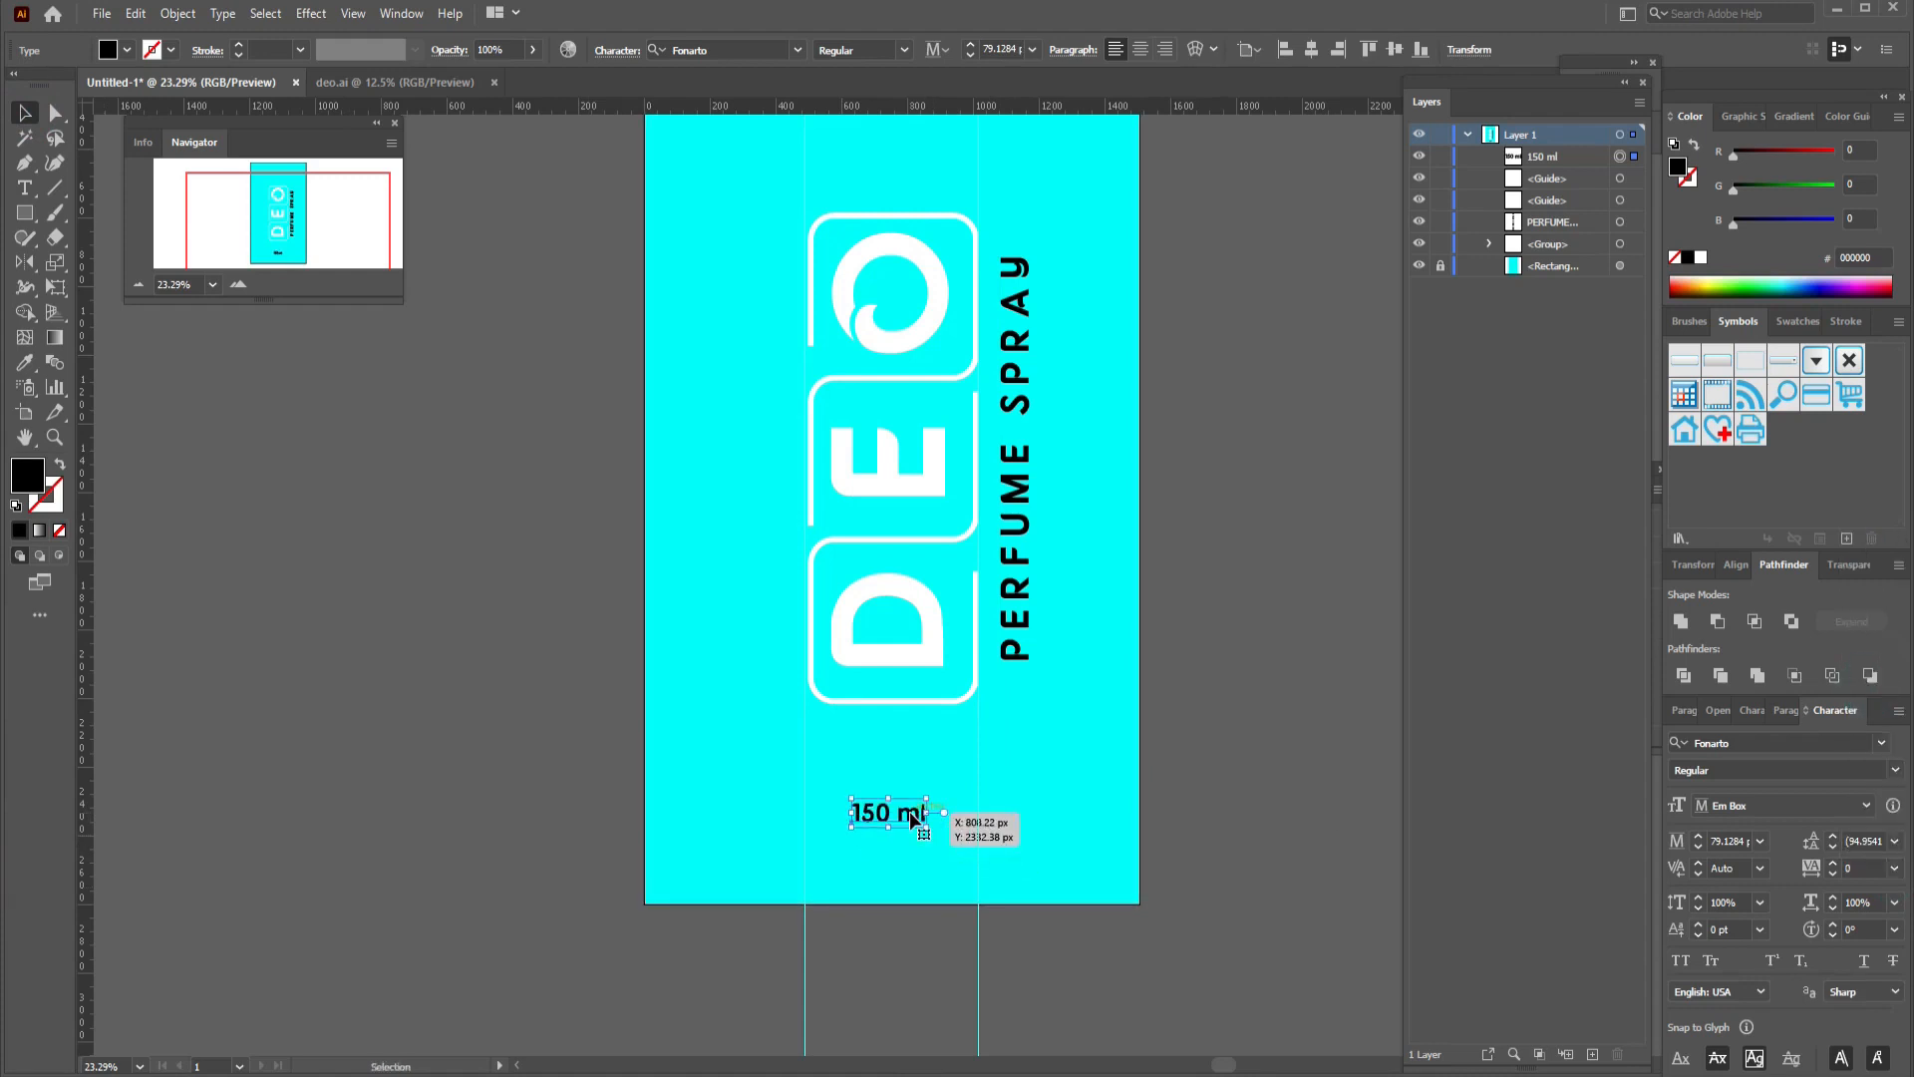
{"action": "scroll", "coordinate": [911, 818], "scroll_direction": "up", "scroll_amount": 5}
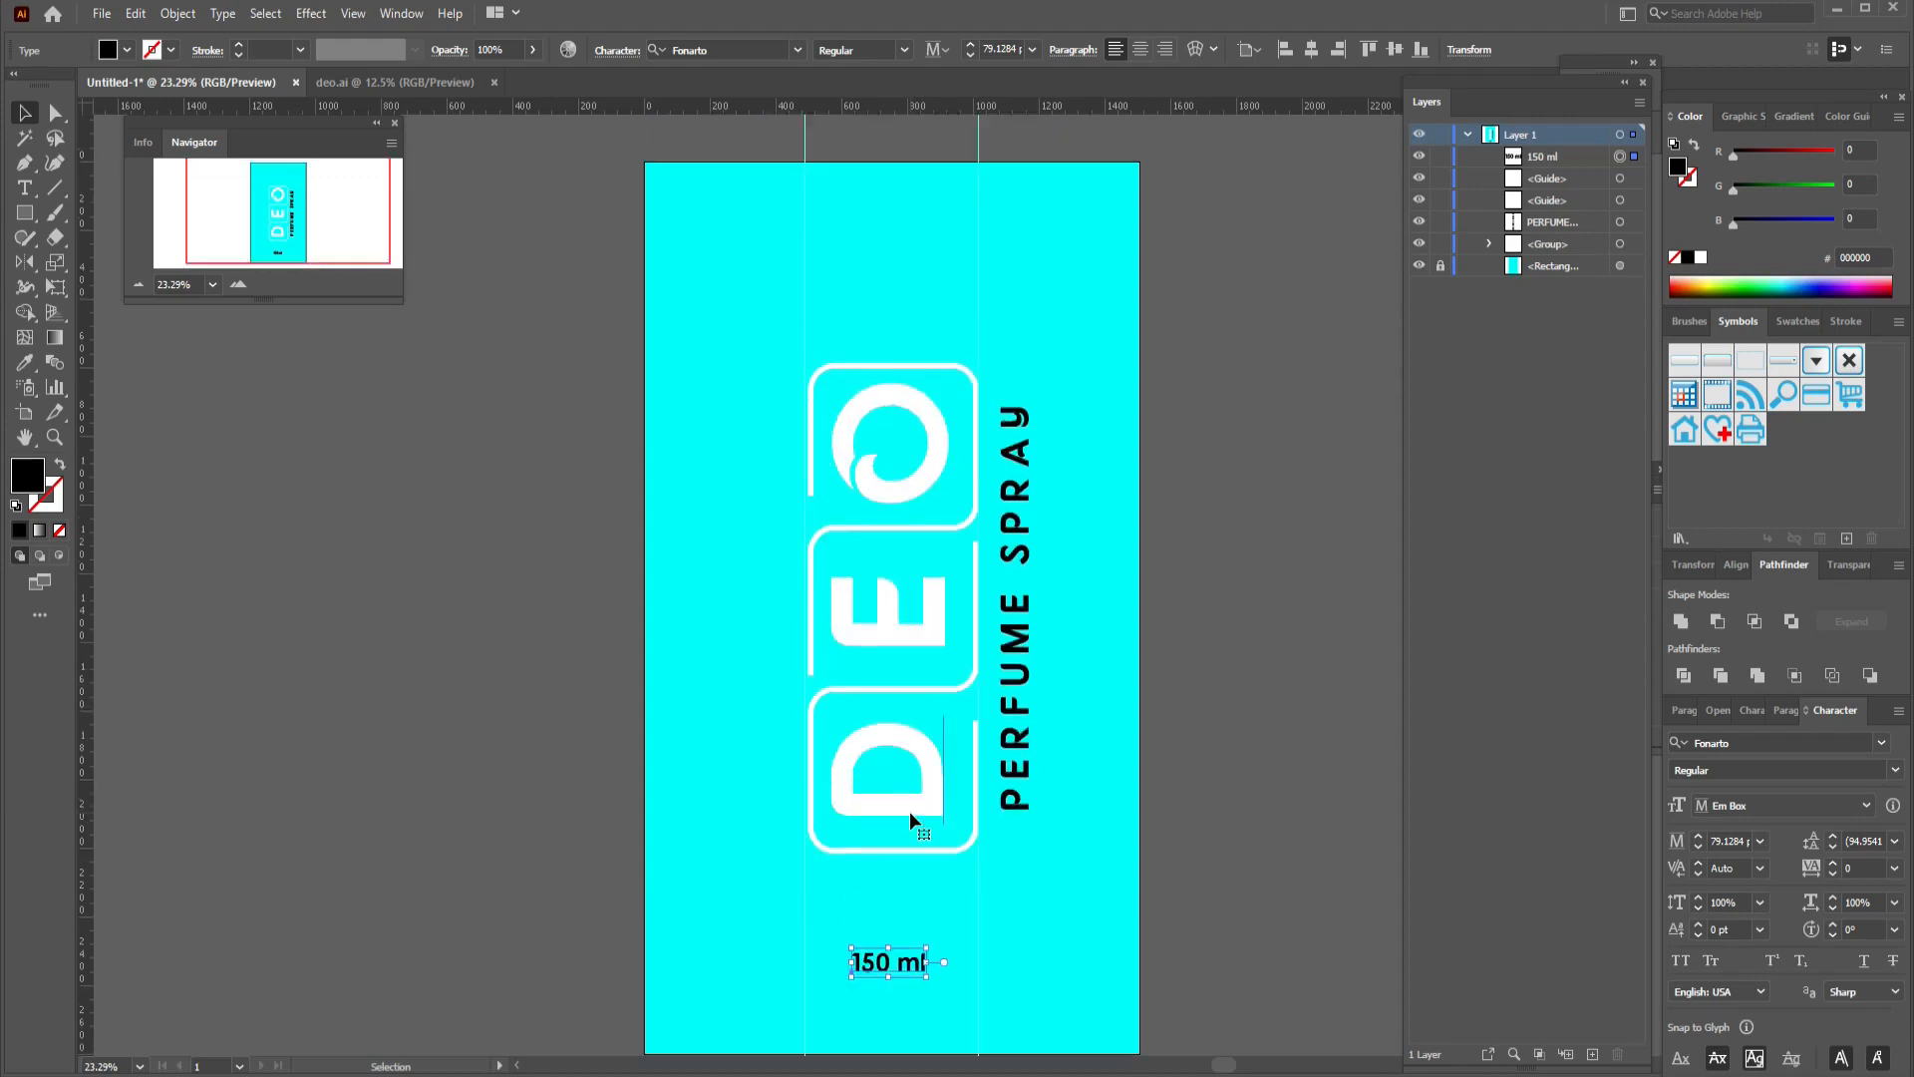
Draw a closed triangle with the Pen tool in the artboard's upper-left corner, about 357 px wide and 260 px high.
{"action": "left_click", "coordinate": [22, 162]}
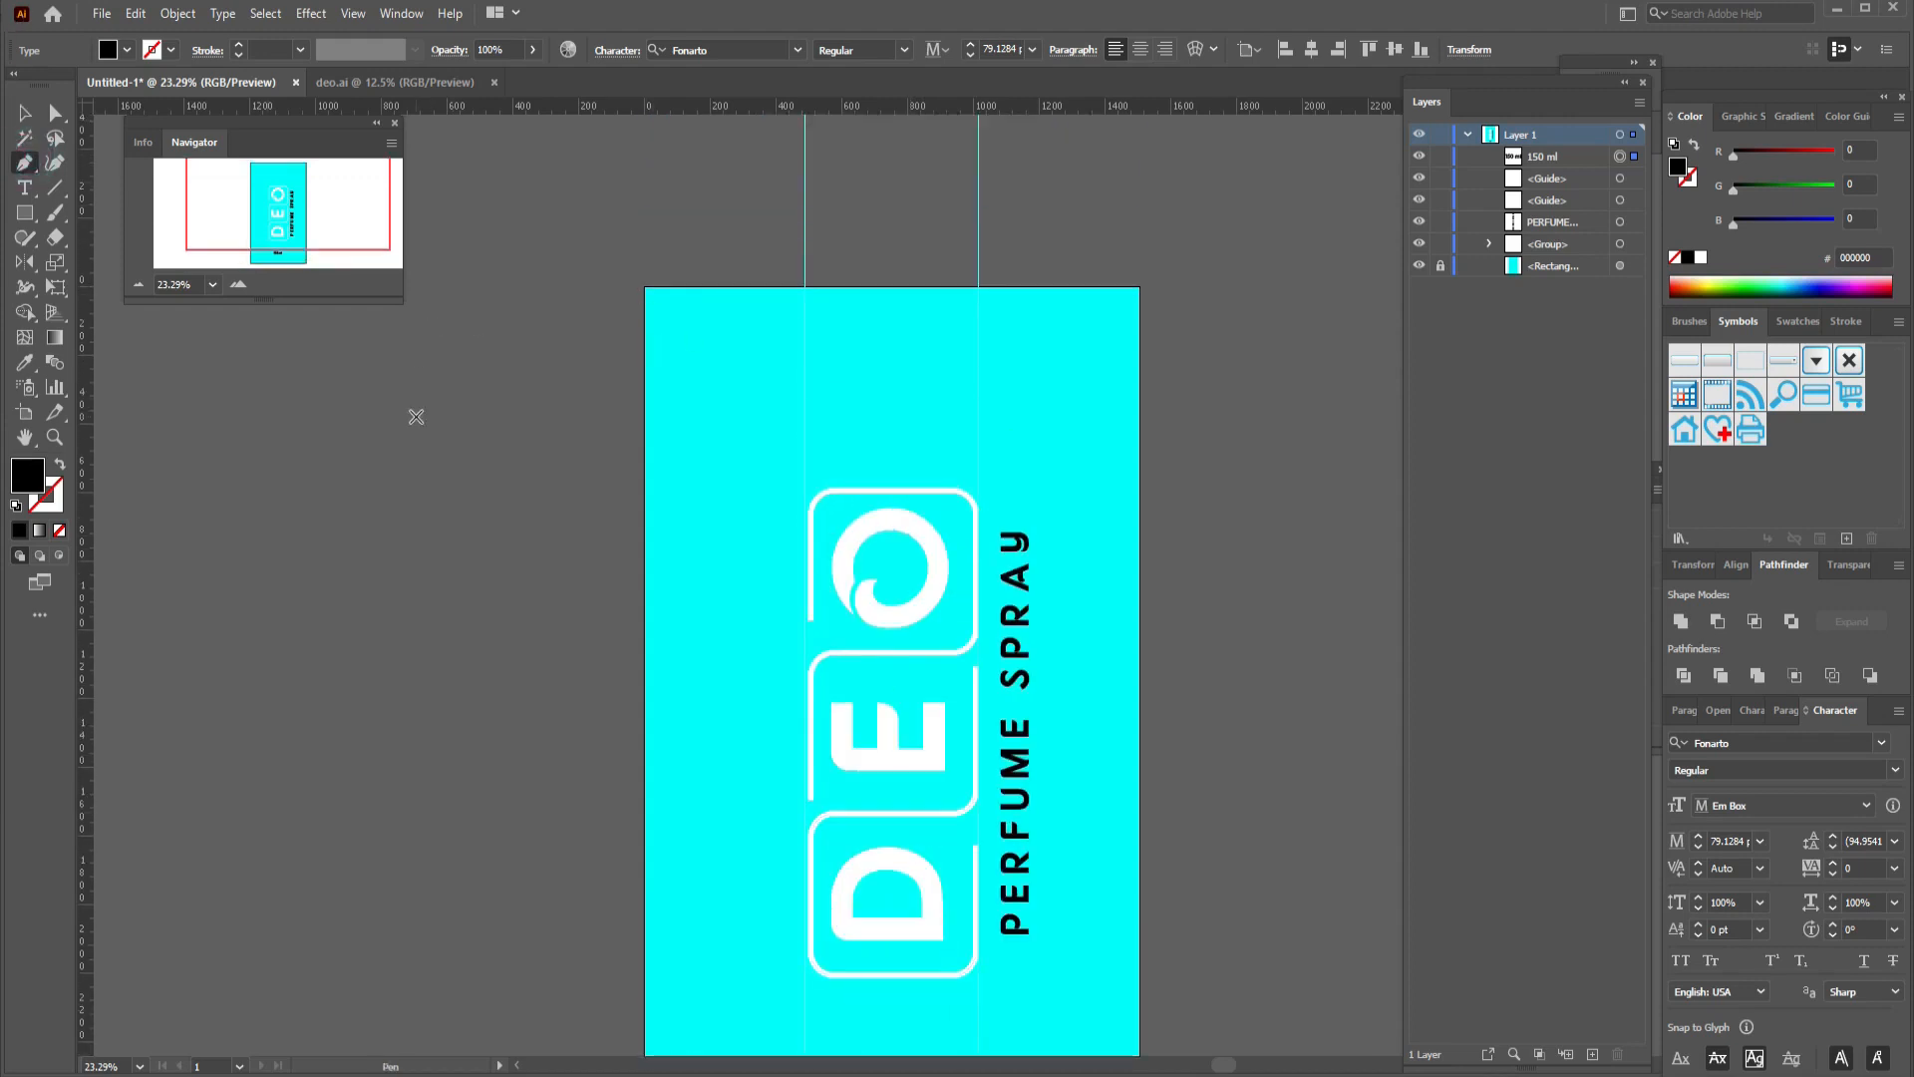
{"action": "left_click", "coordinate": [643, 286]}
{"action": "left_click", "coordinate": [645, 375]}
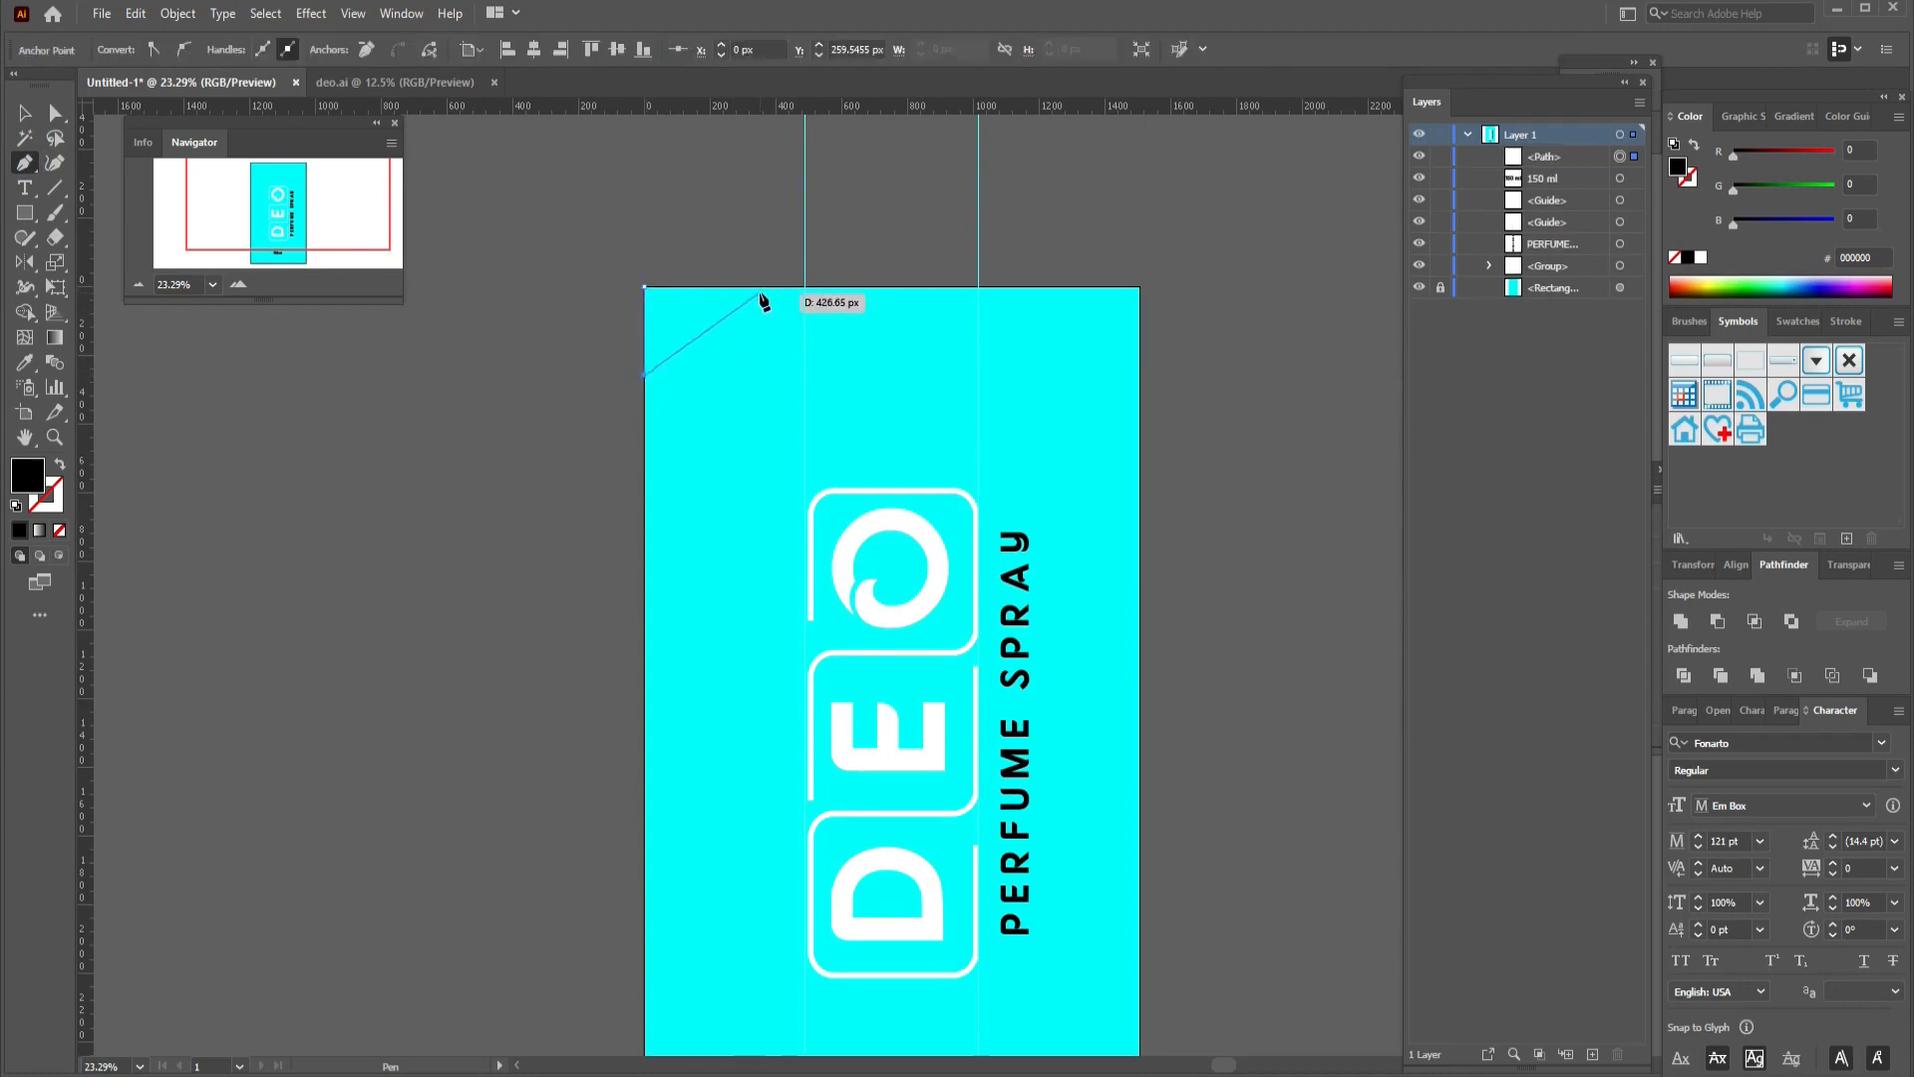
{"action": "left_click", "coordinate": [760, 289]}
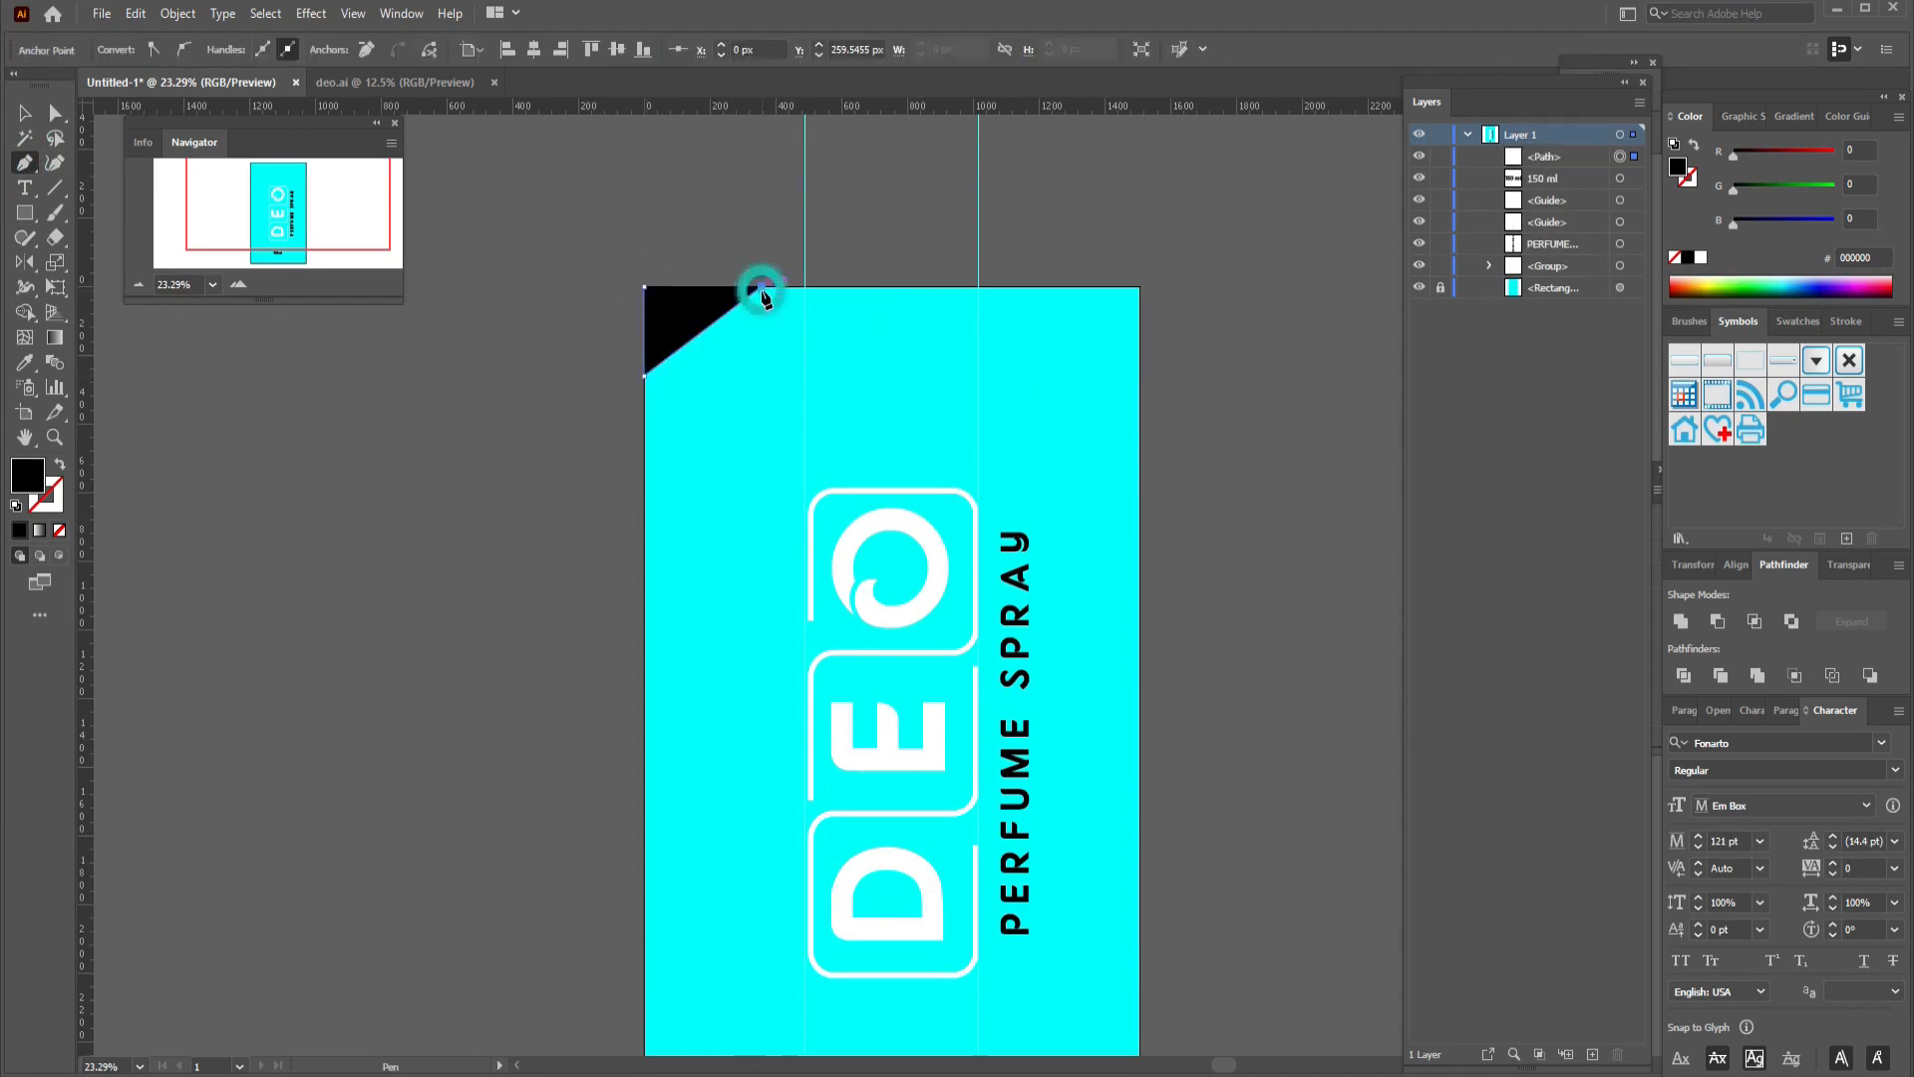
{"action": "left_click", "coordinate": [644, 288]}
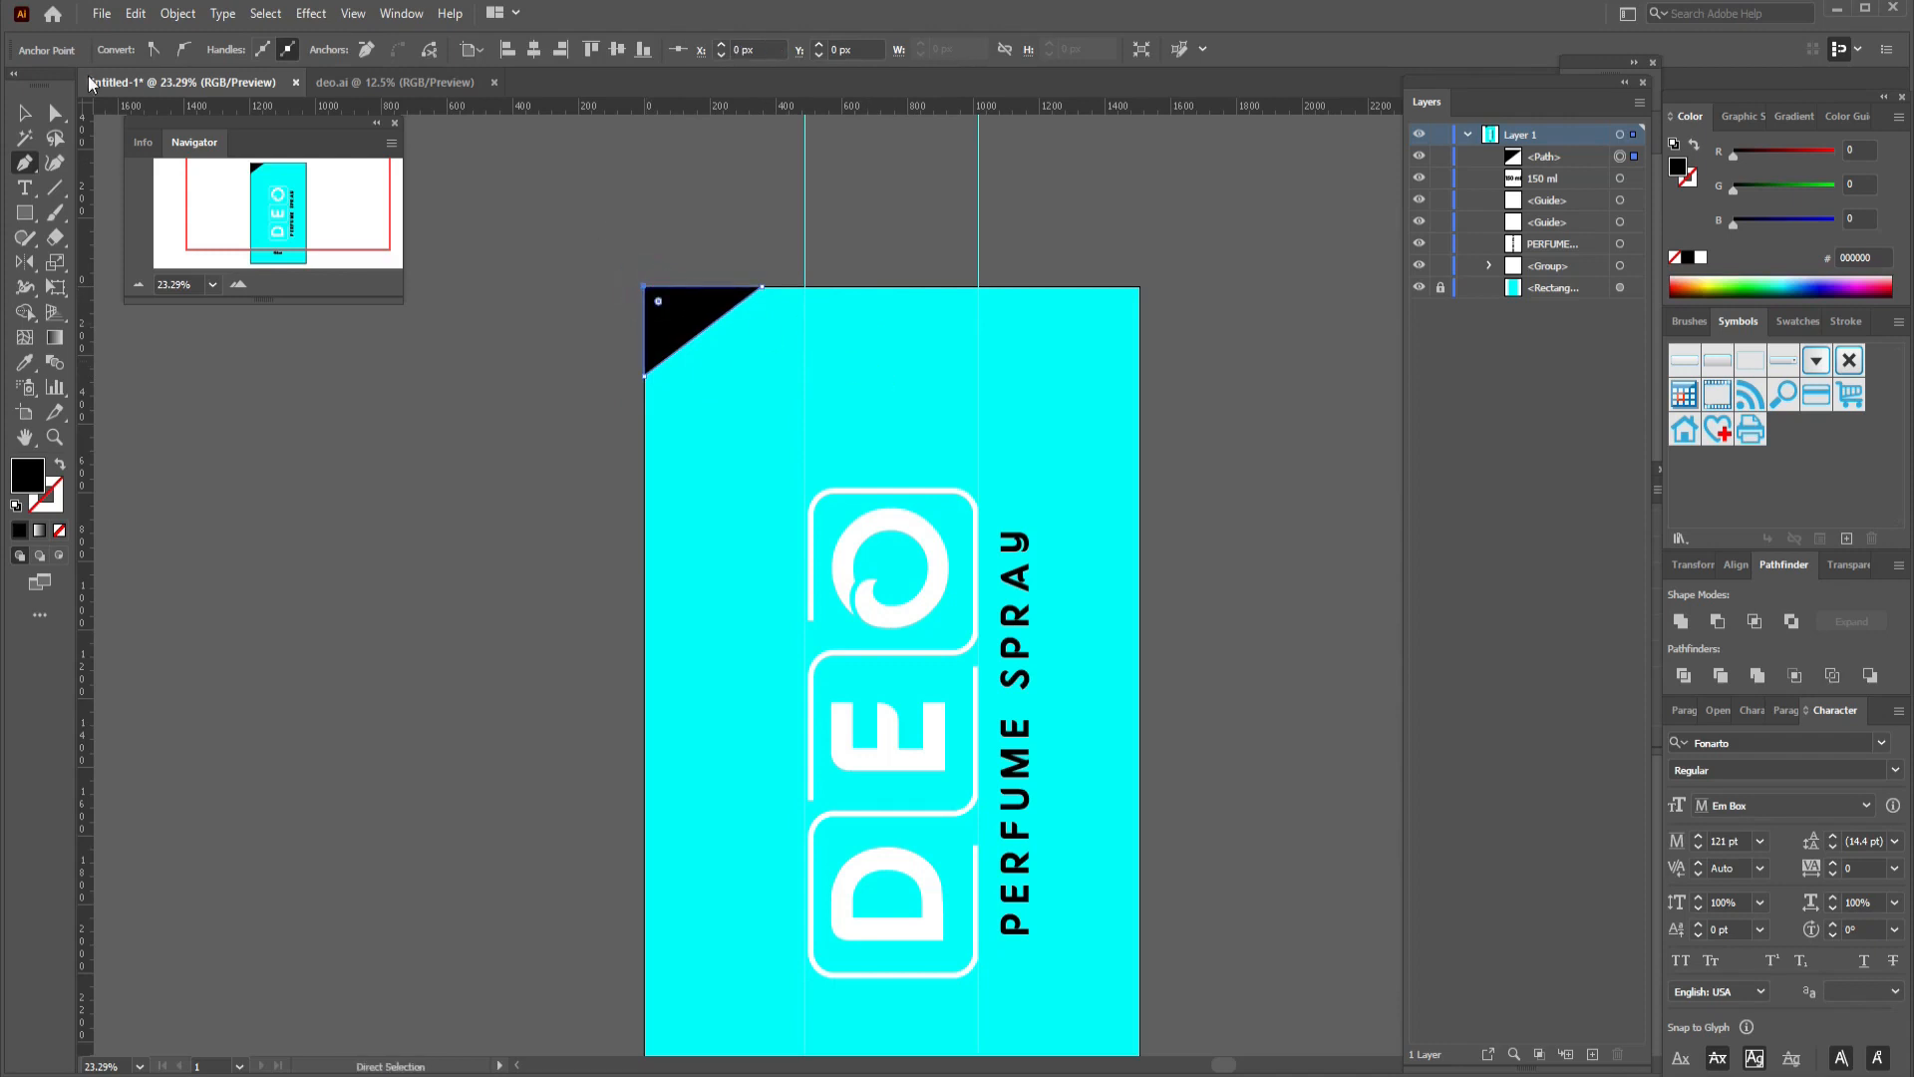
Move the corner triangle's lower anchor point slightly down the artboard edge to about Y 267 px.
{"action": "left_click", "coordinate": [52, 118]}
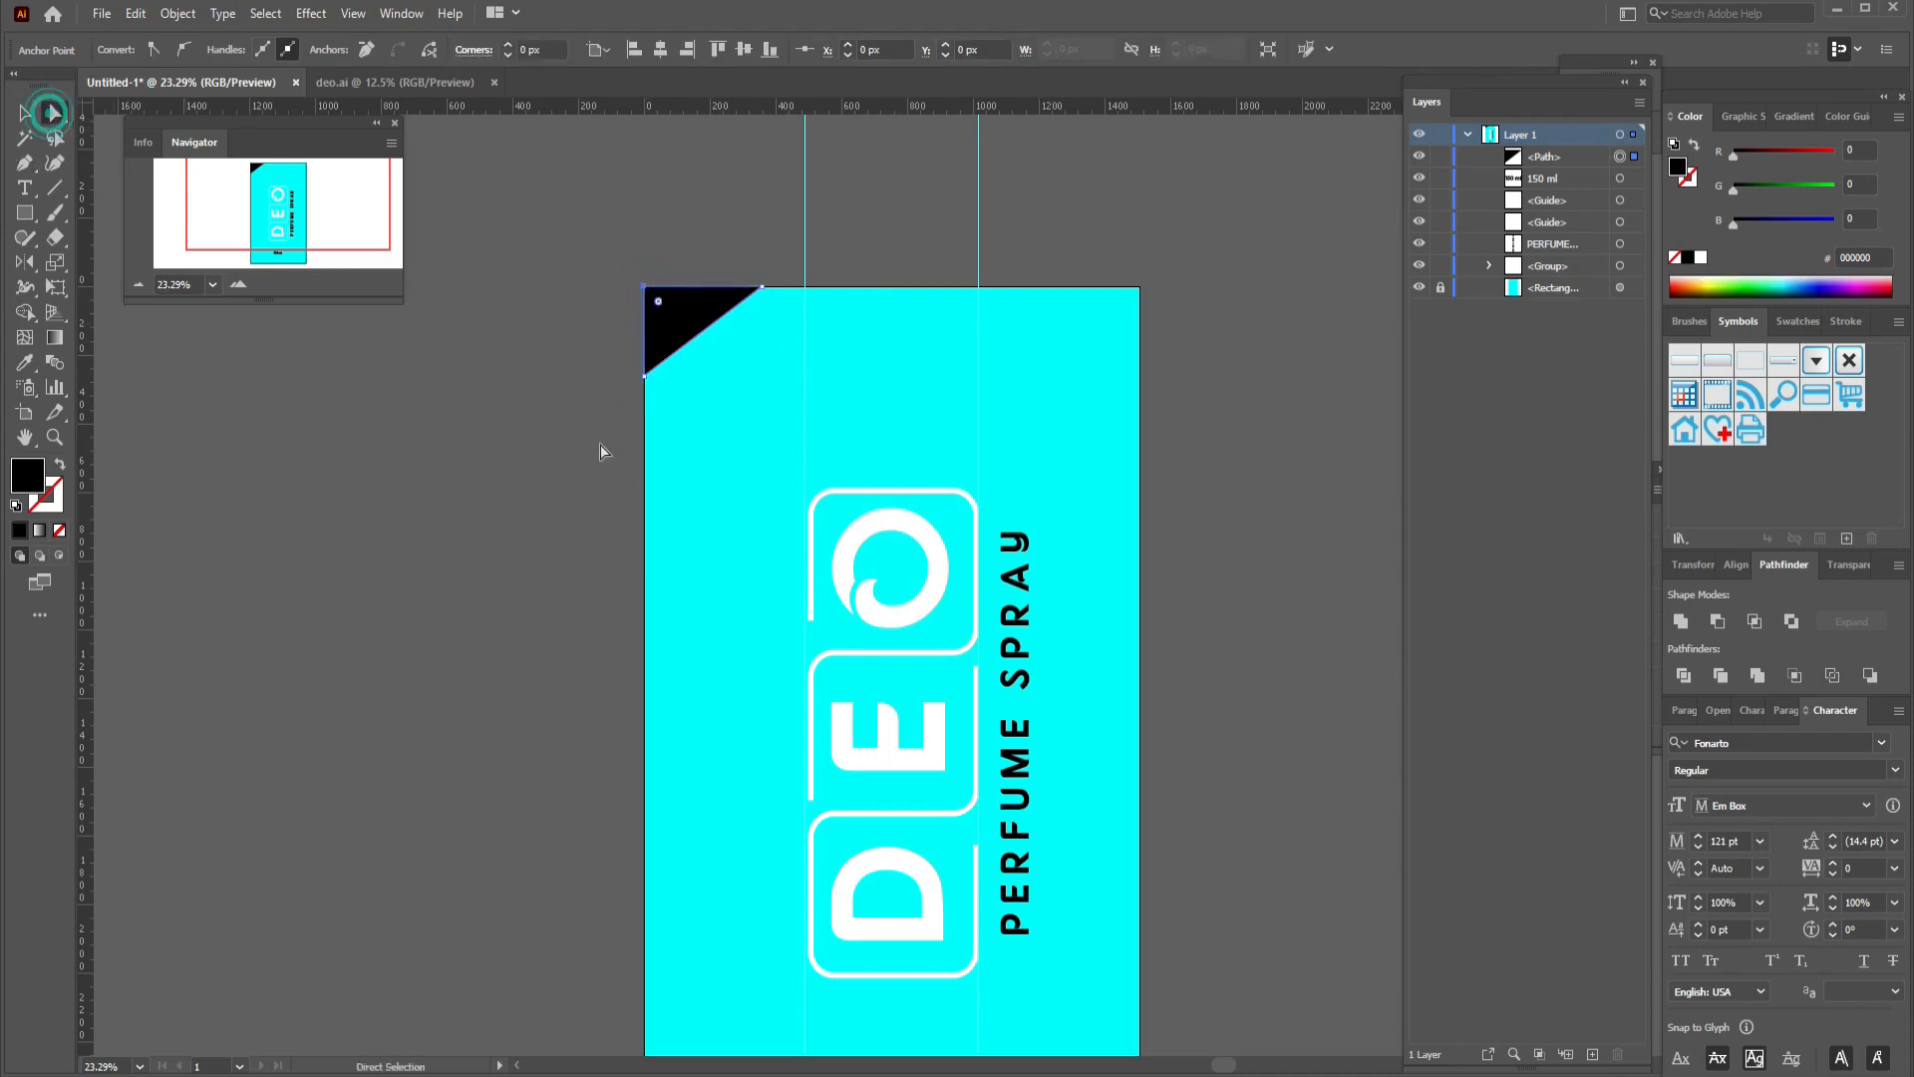
{"action": "left_click_drag", "start_coordinate": [646, 376], "coordinate": [649, 385]}
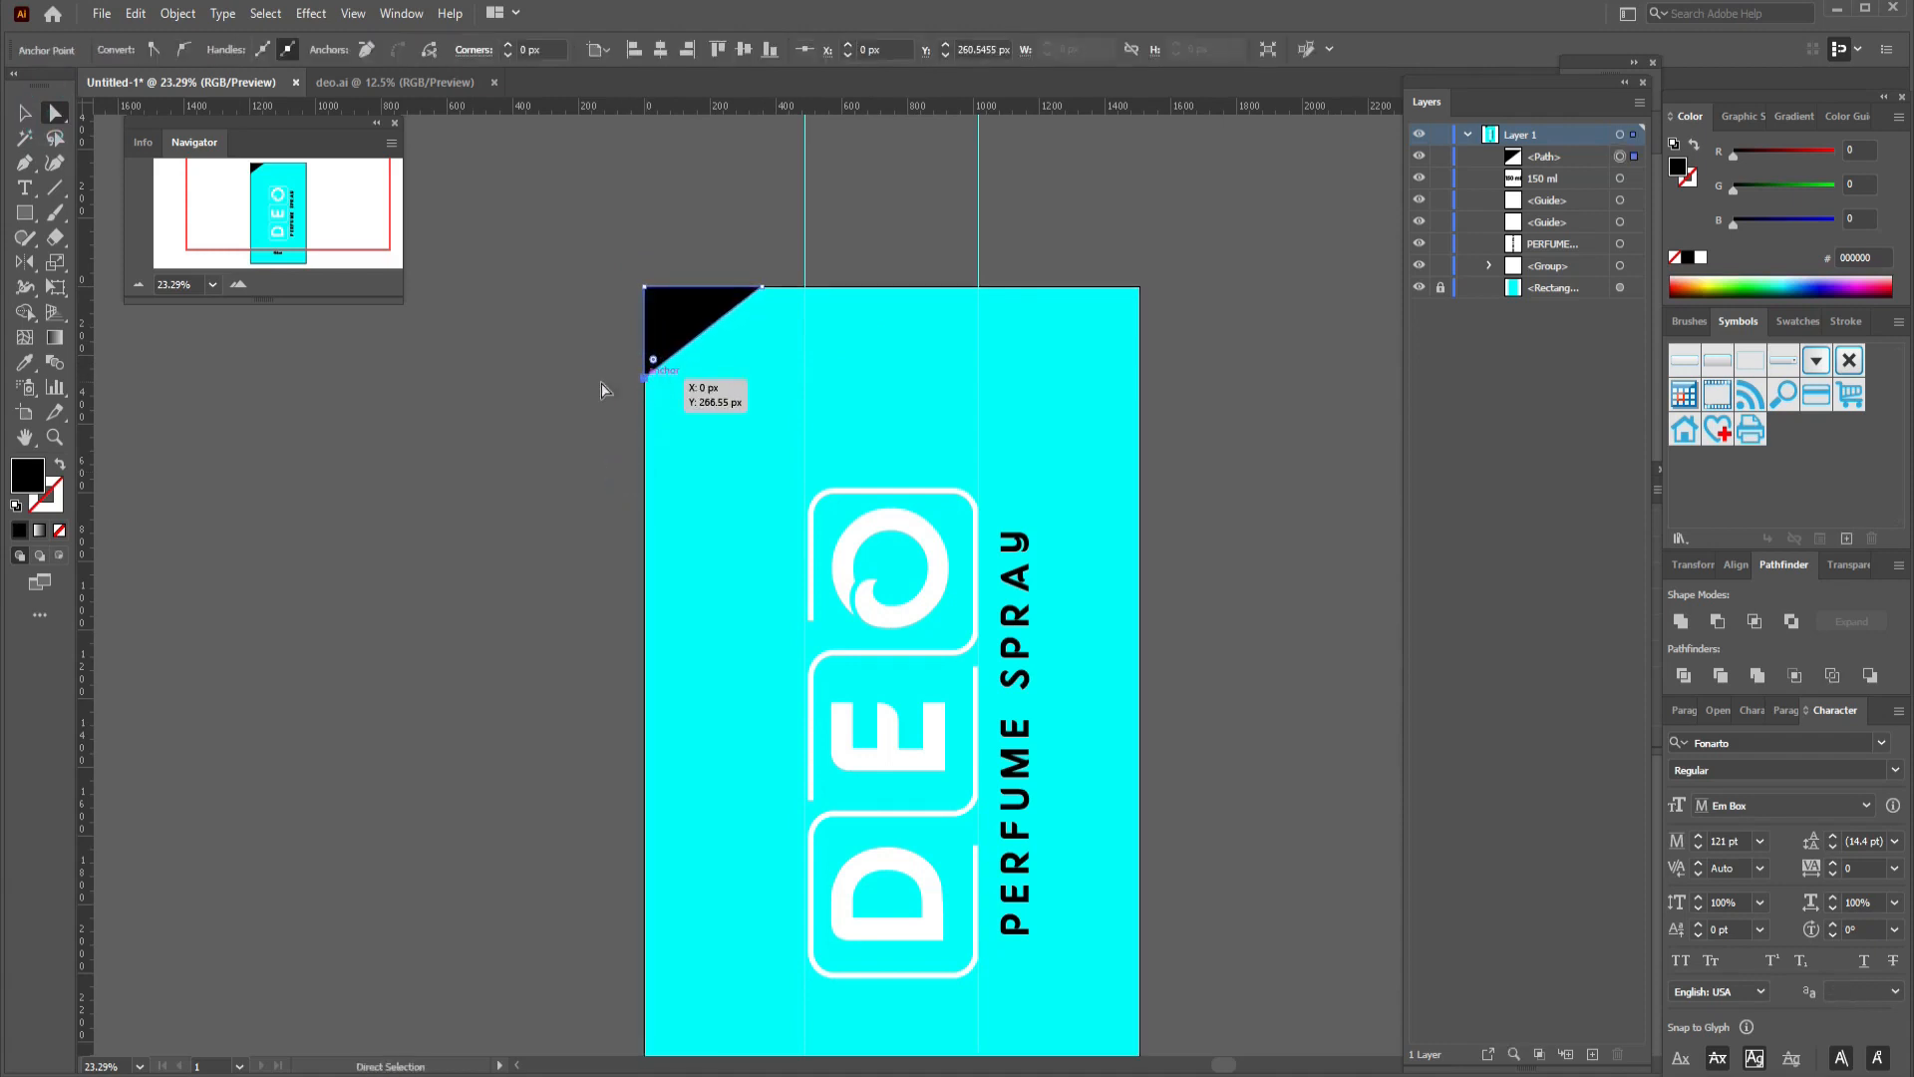
{"action": "left_click", "coordinate": [600, 385]}
Fill the corner triangle with white and deselect it.
{"action": "left_click", "coordinate": [680, 333]}
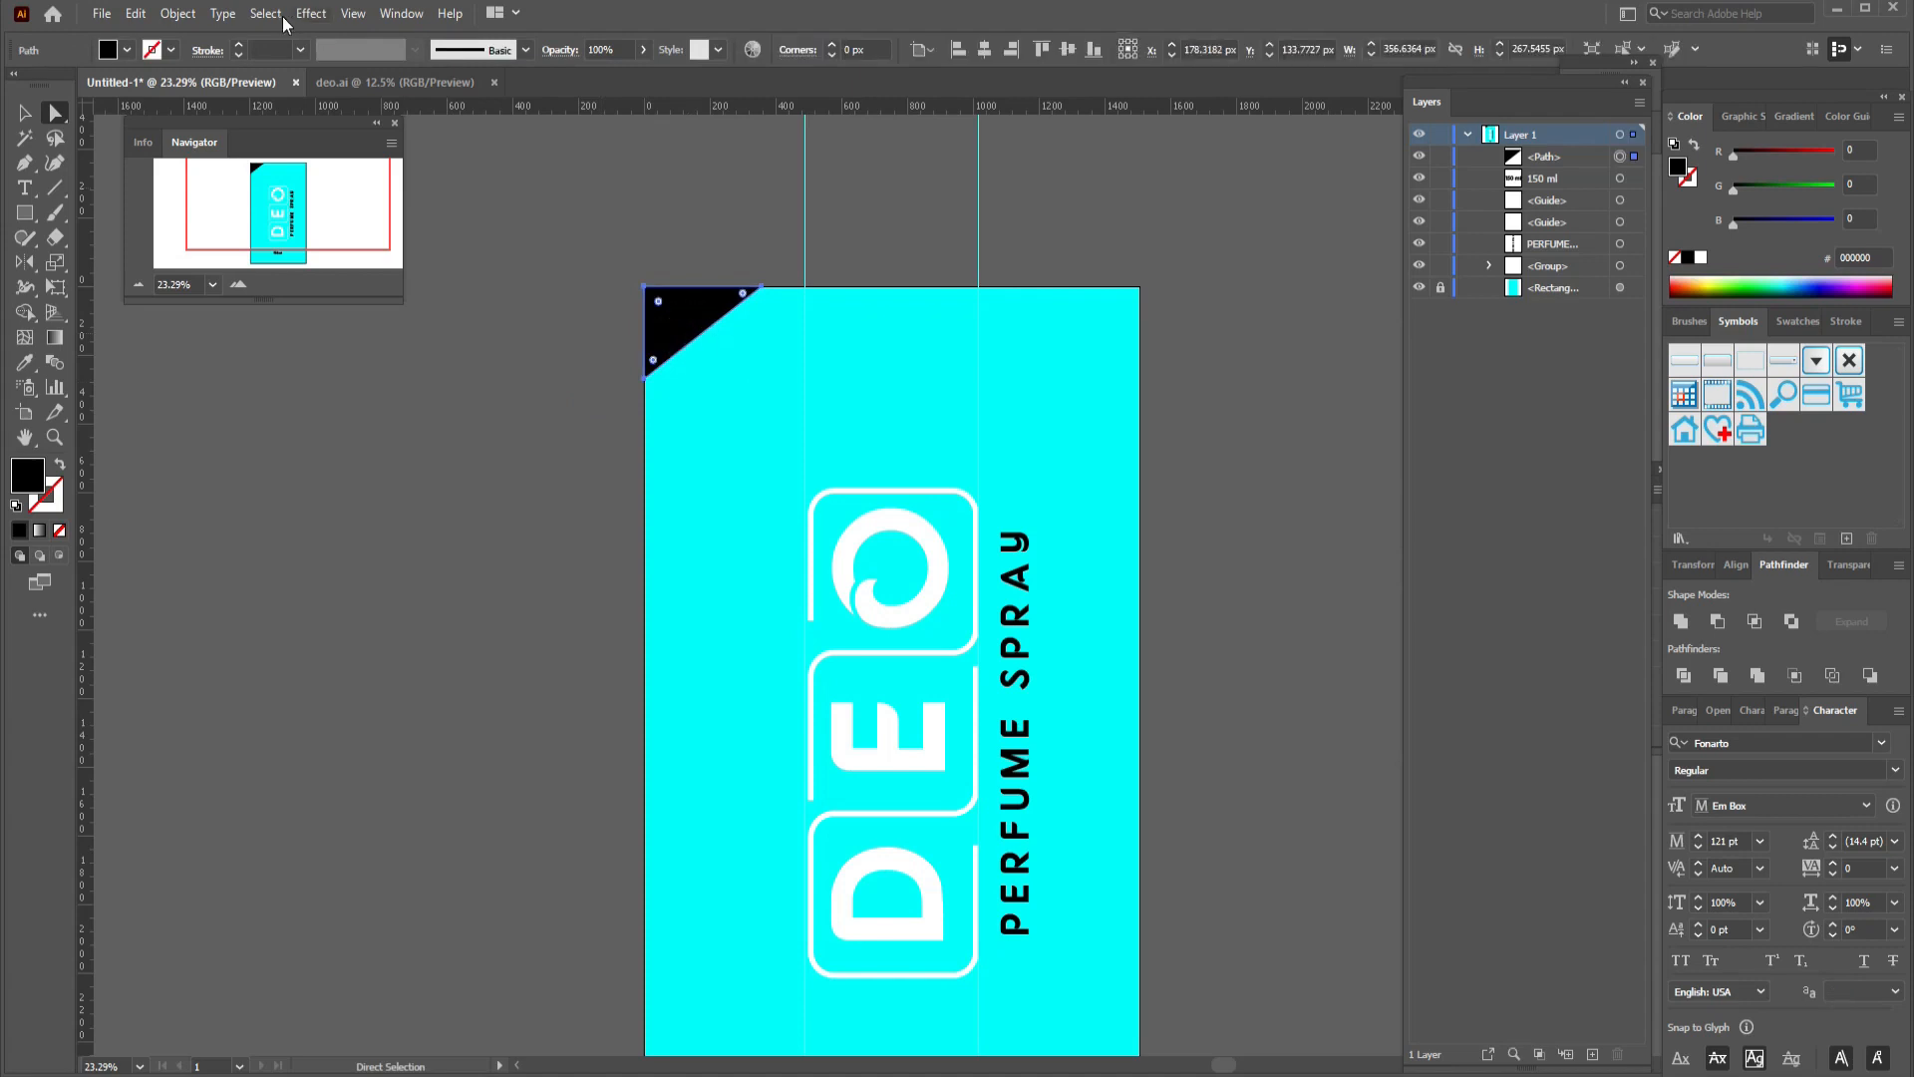
{"action": "left_click", "coordinate": [128, 49]}
{"action": "left_click", "coordinate": [41, 85]}
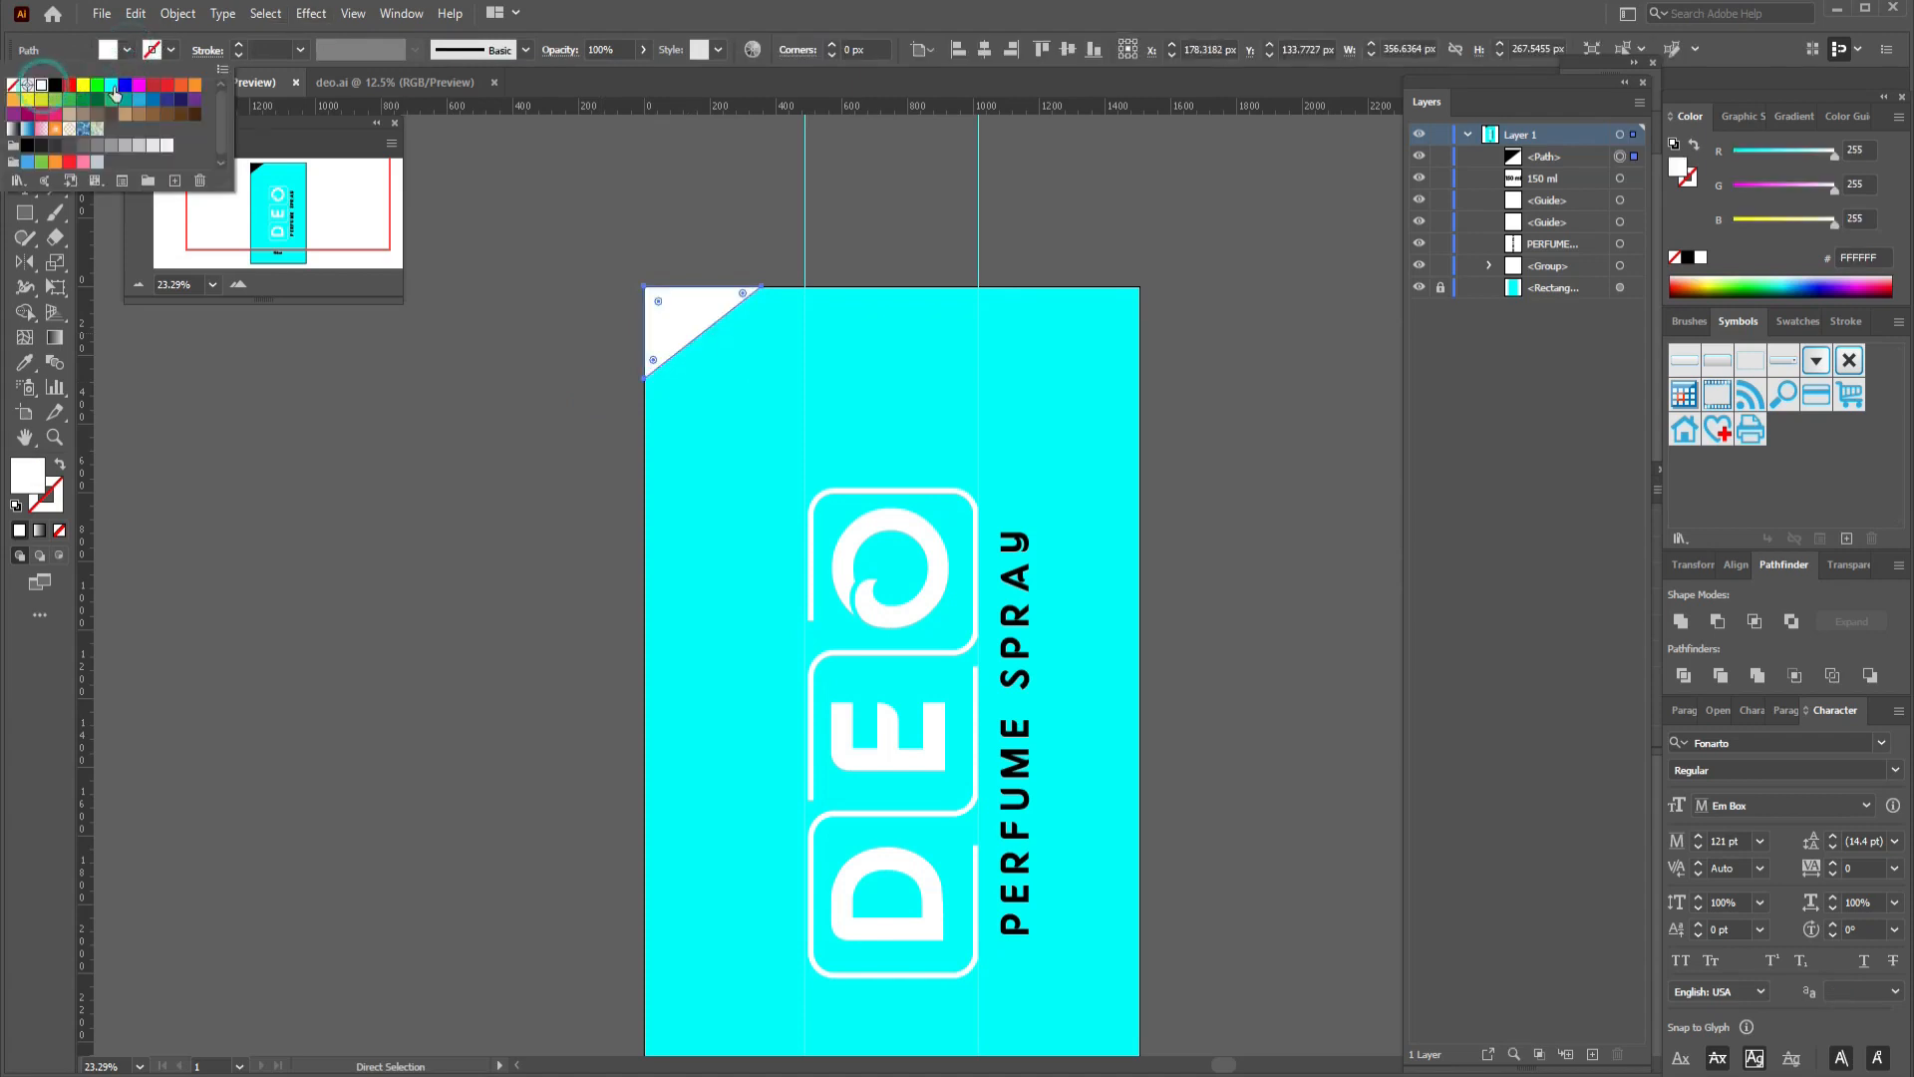
{"action": "left_click", "coordinate": [25, 112]}
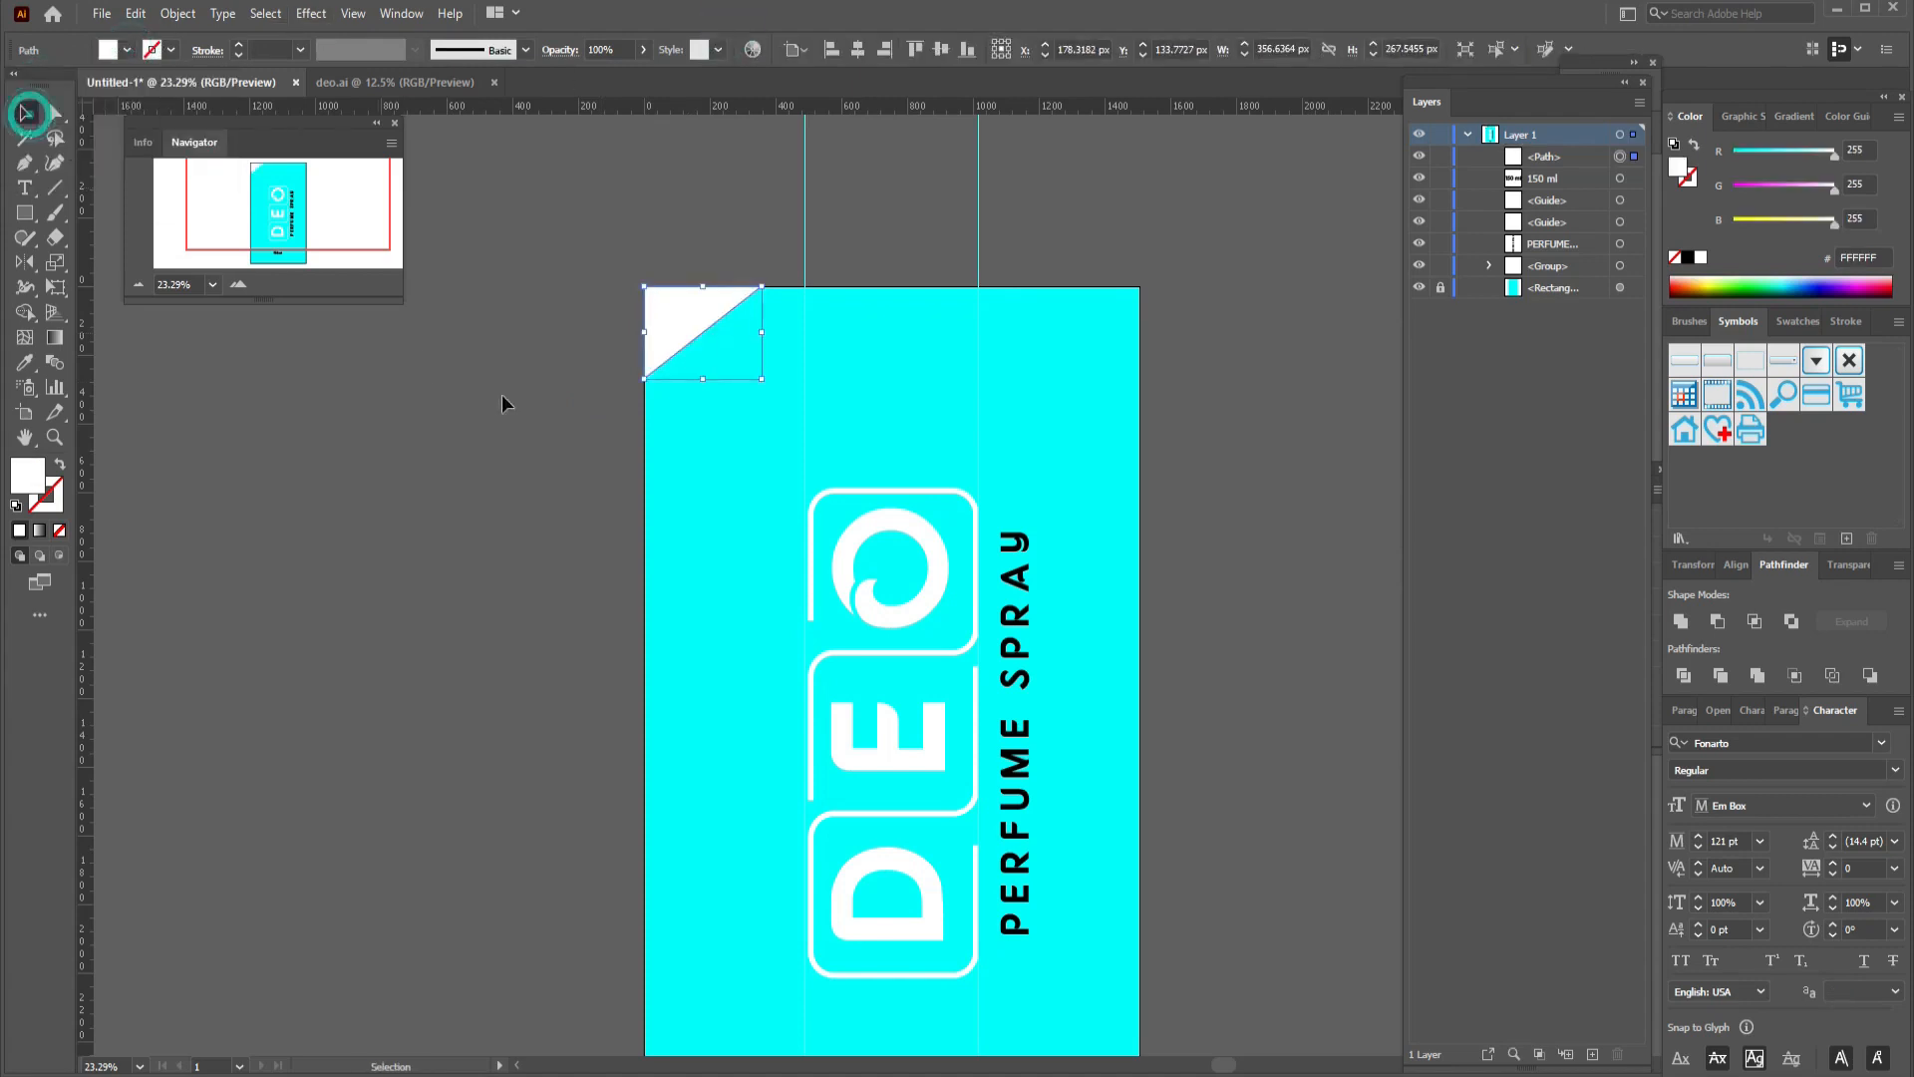
{"action": "left_click", "coordinate": [556, 421]}
Add the point text "NEW" in the empty area beside the artboard's left edge.
{"action": "left_click", "coordinate": [24, 189]}
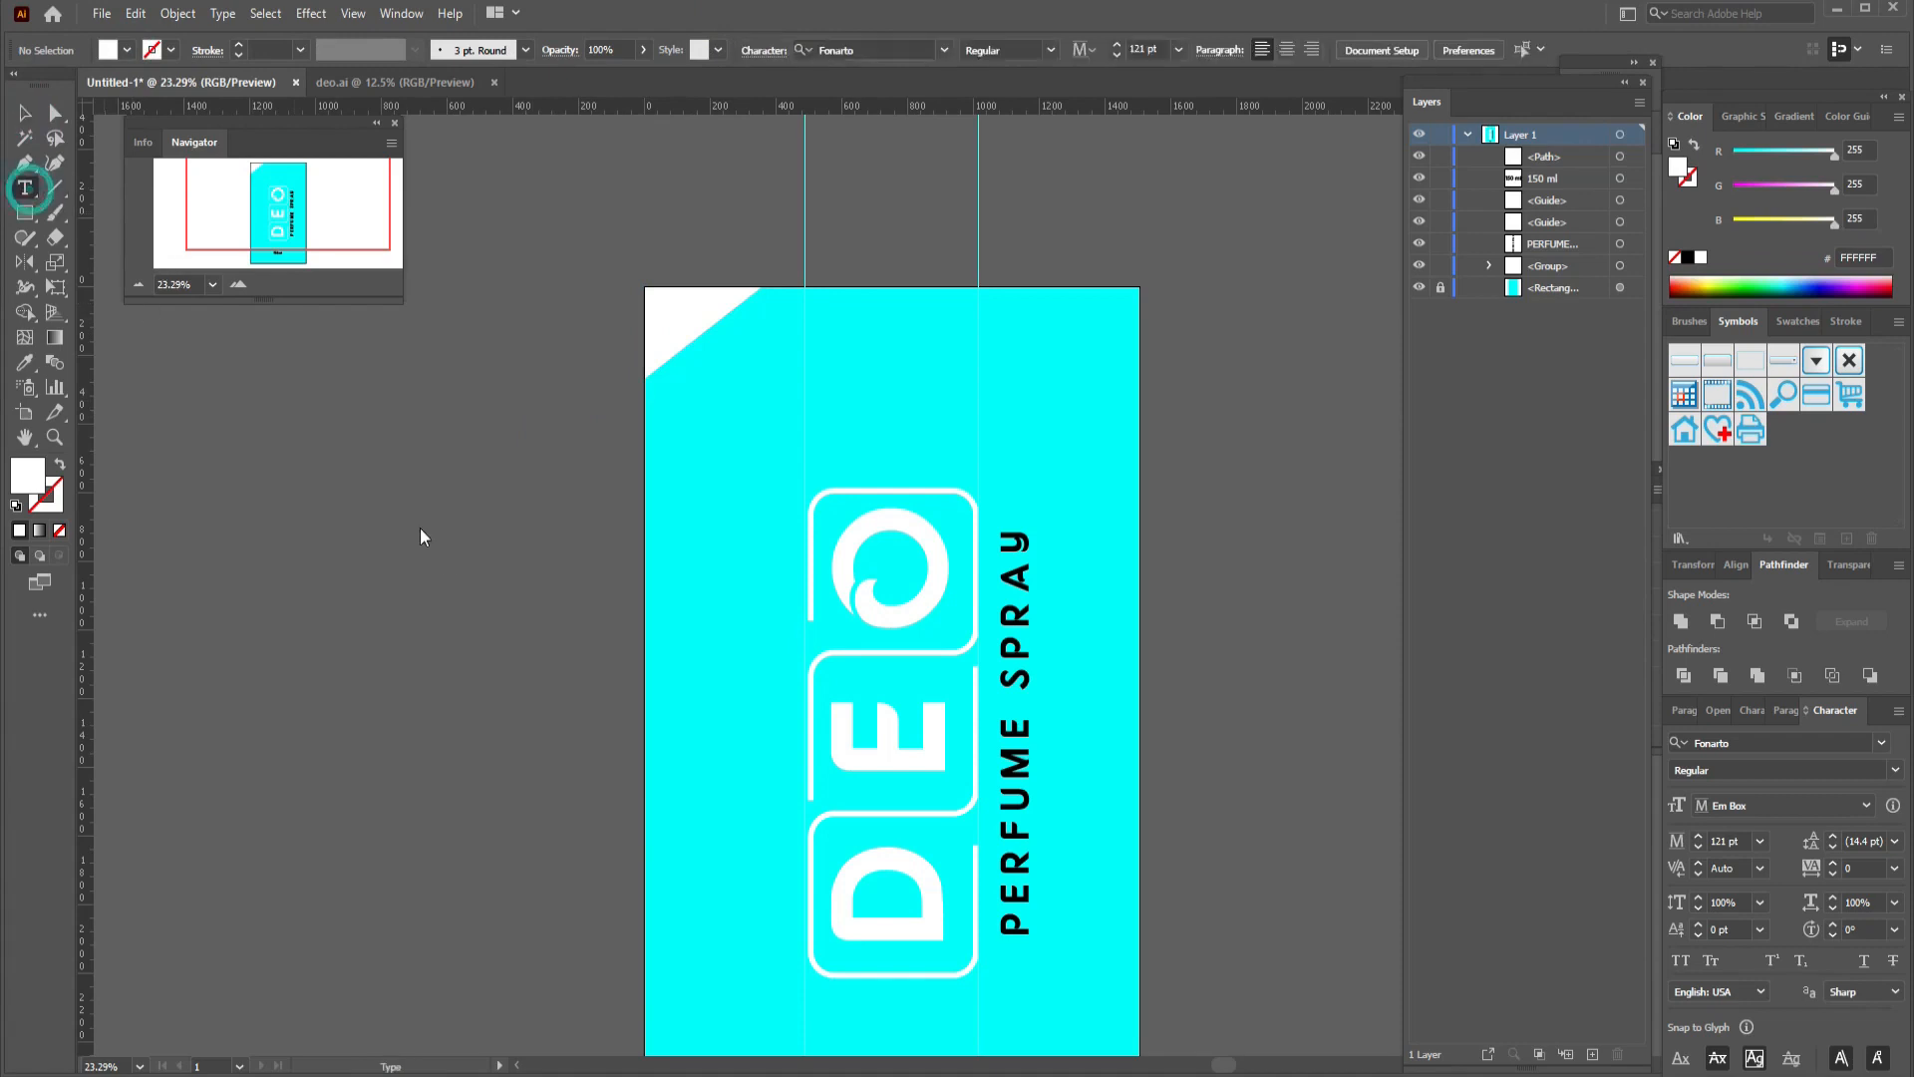
{"action": "left_click", "coordinate": [446, 550]}
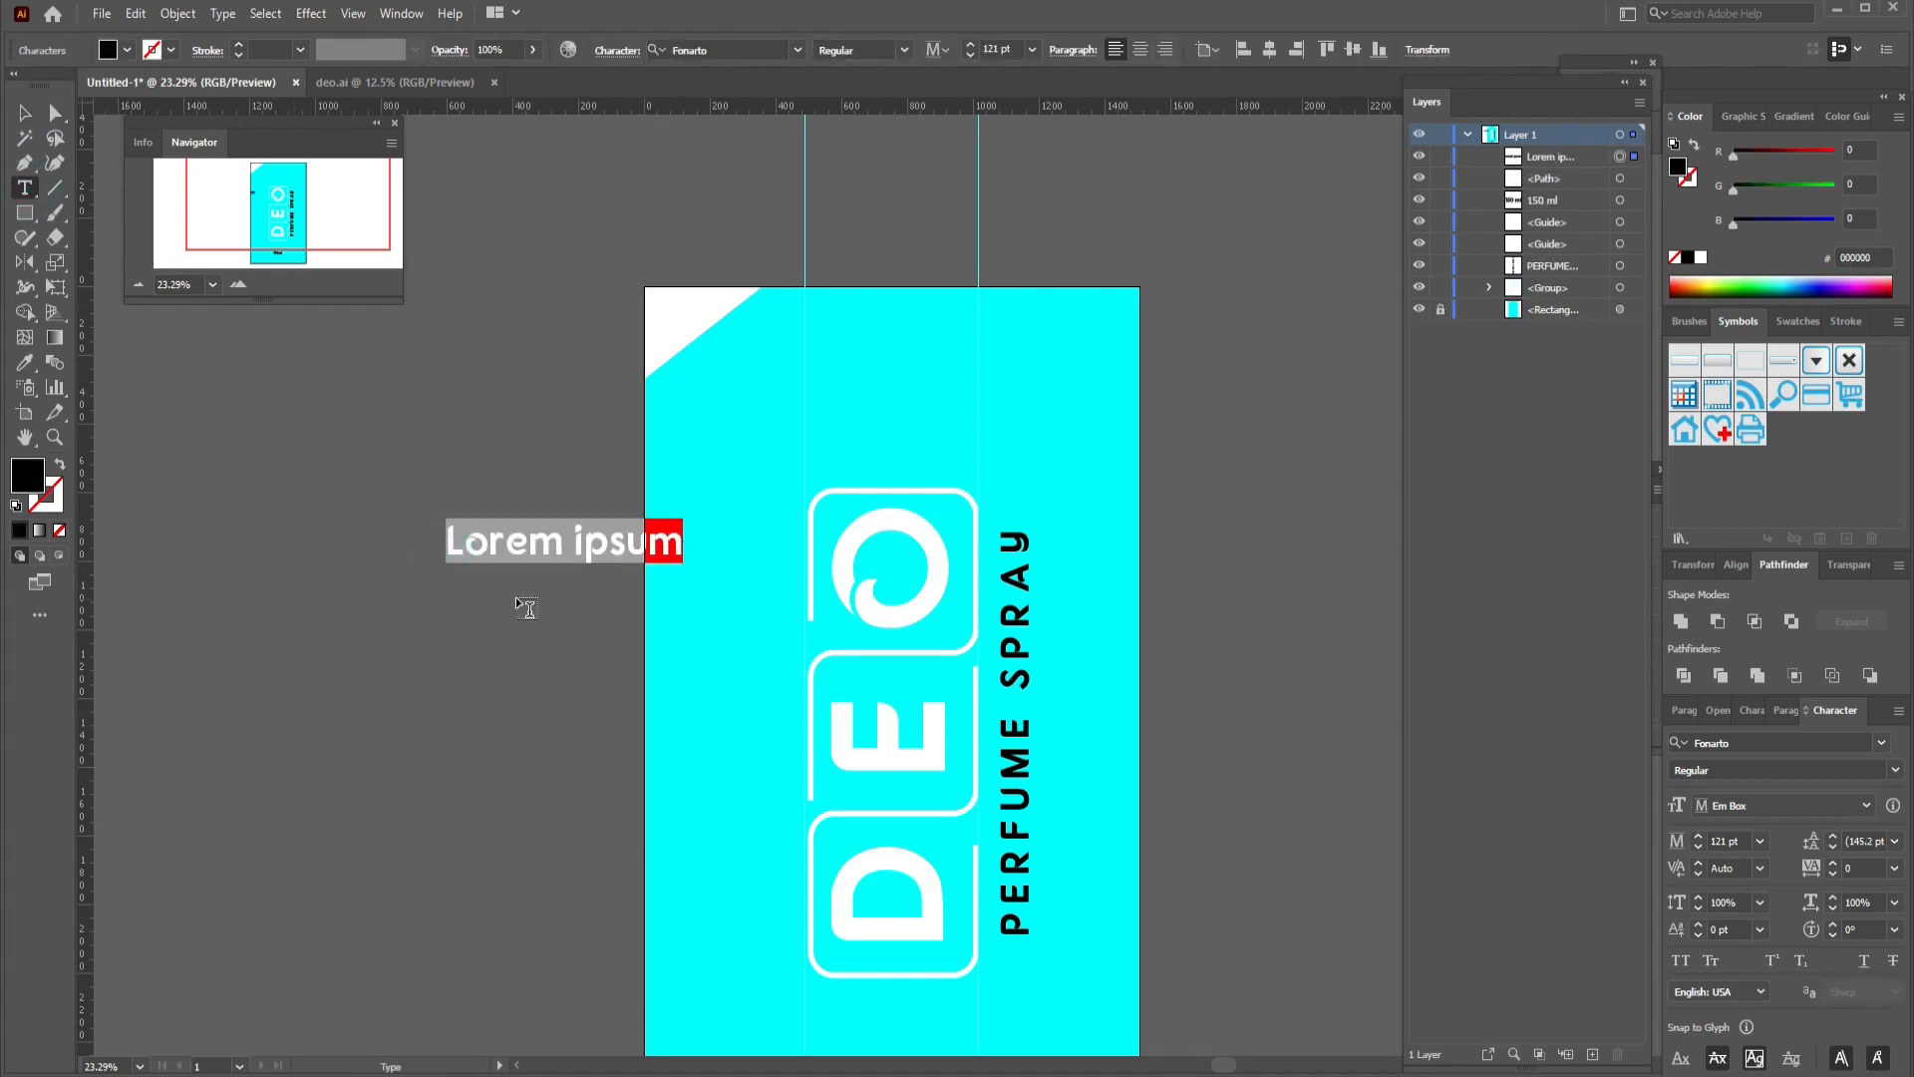
{"action": "type", "text": "ne"}
{"action": "key", "text": "BackSpace"}
{"action": "key", "text": "BackSpace"}
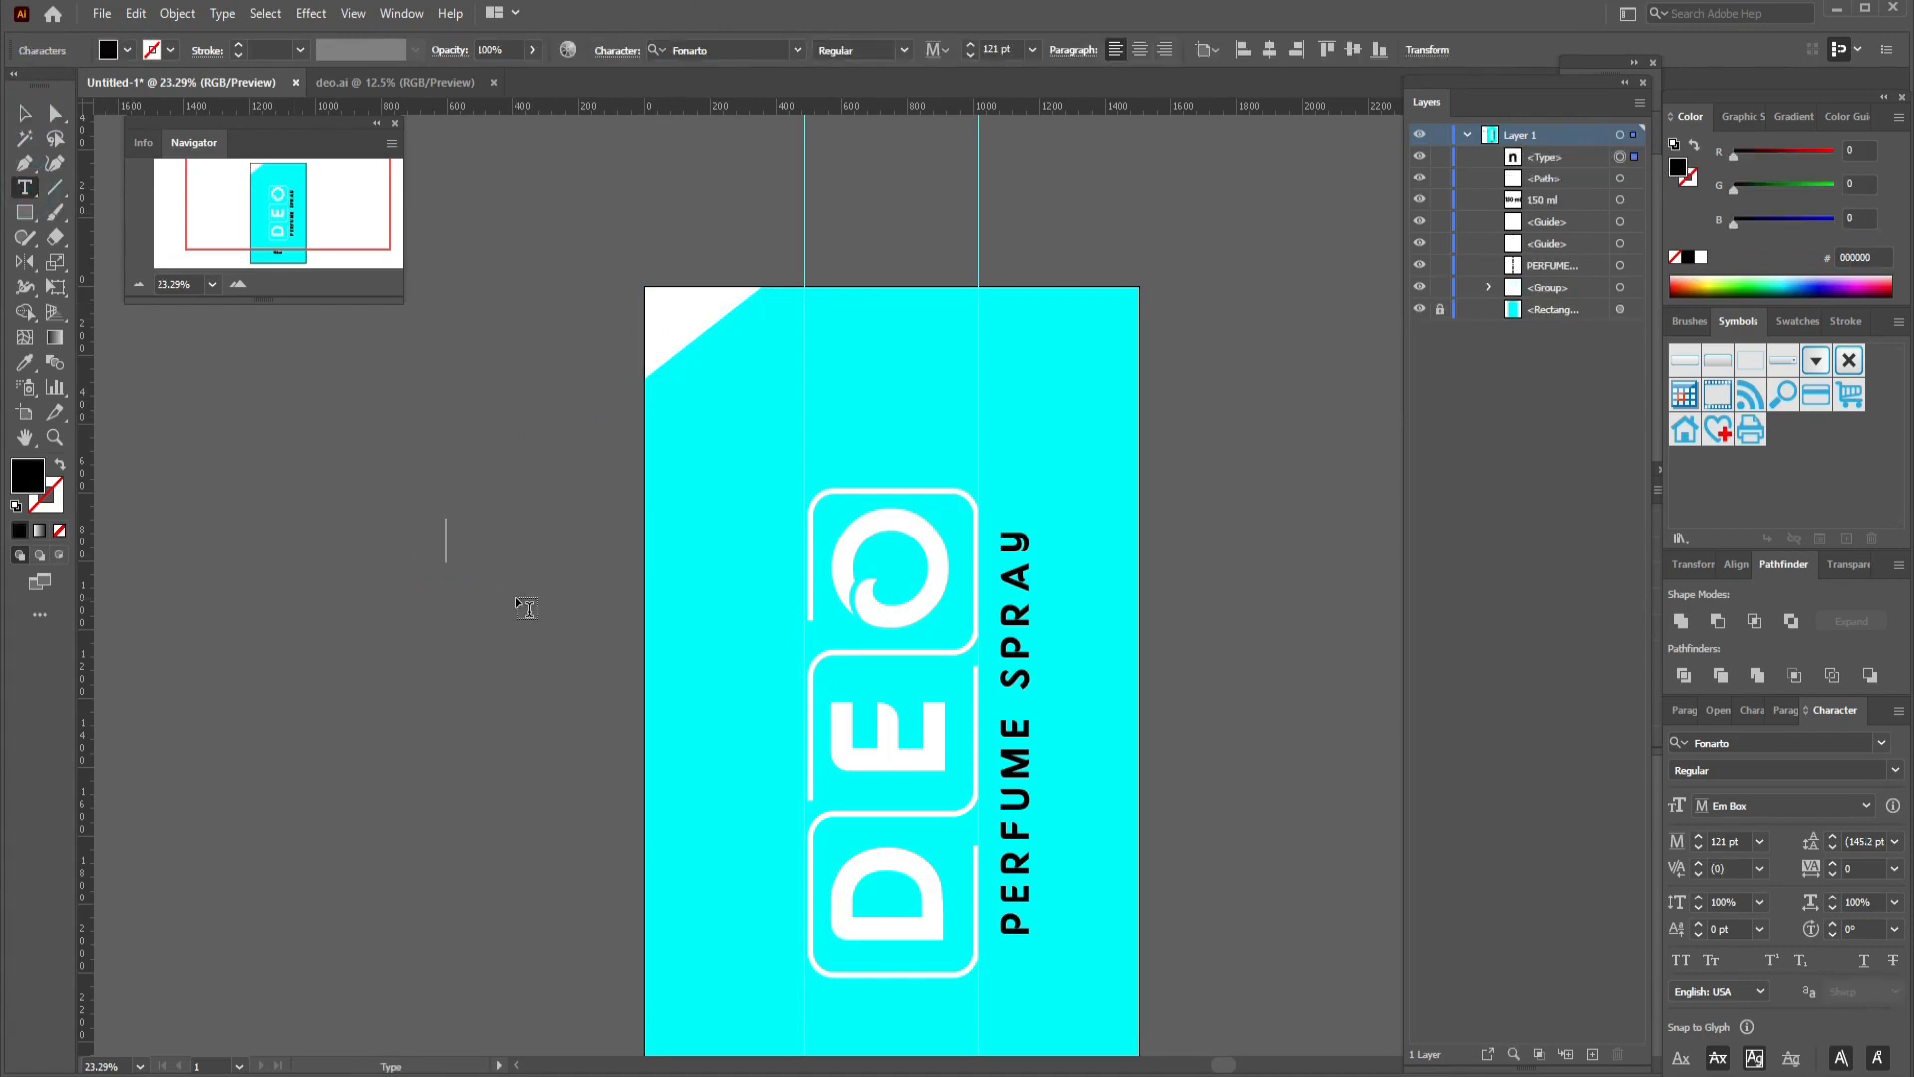
{"action": "type", "text": "NEW"}
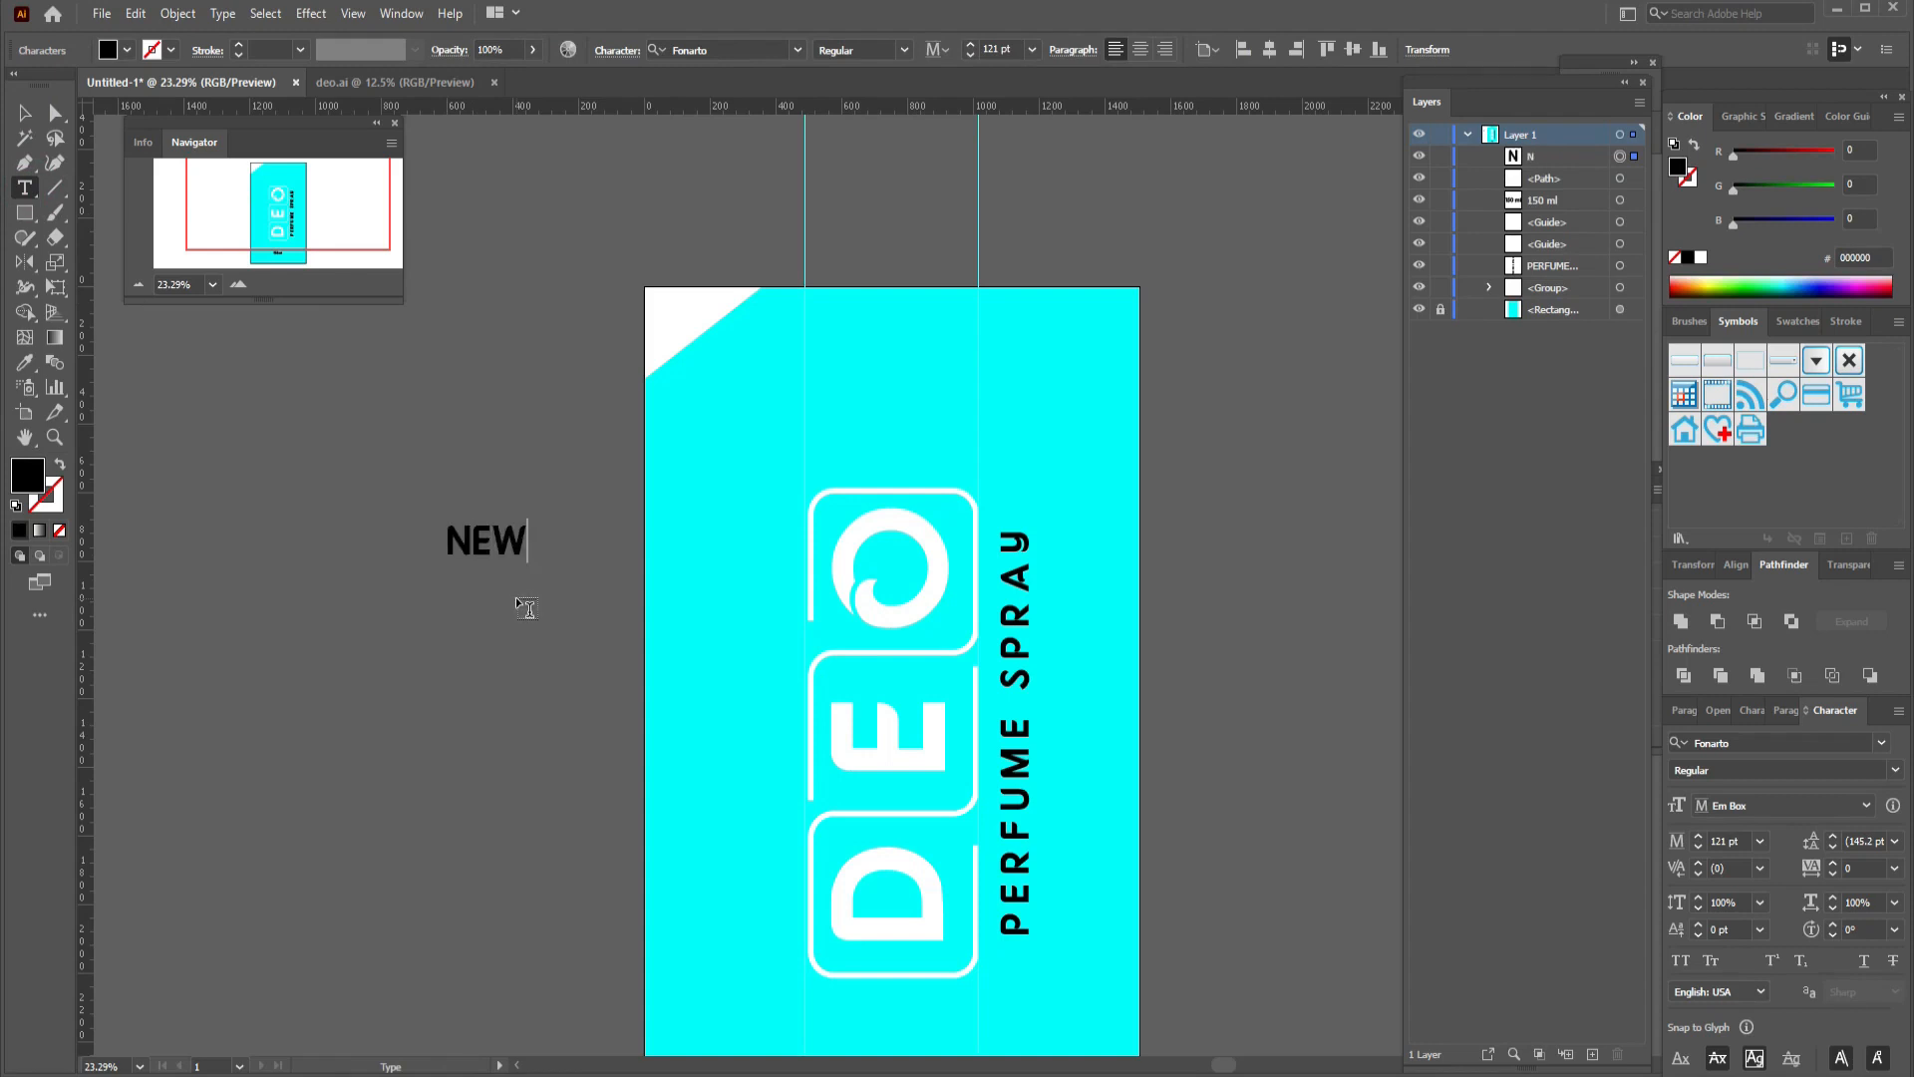
{"action": "left_click", "coordinate": [24, 113]}
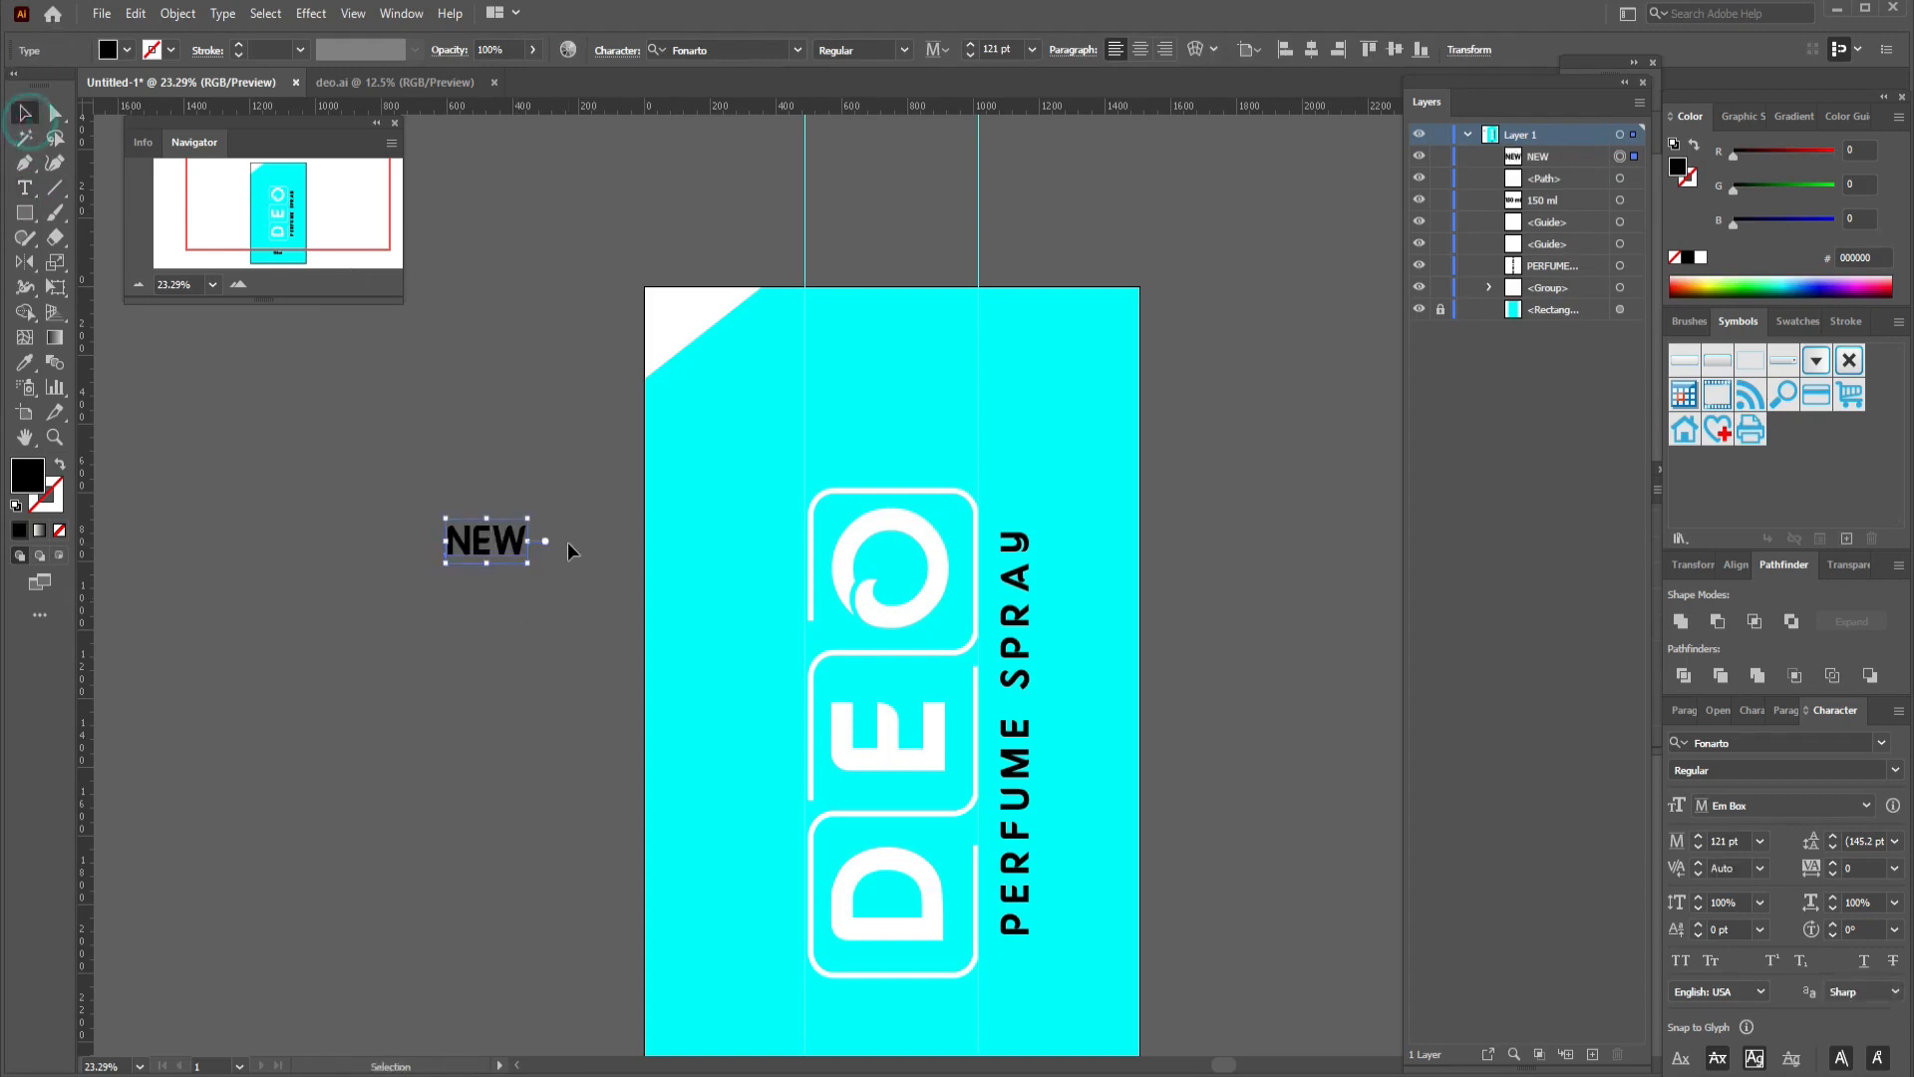
Shrink the NEW text to 99 pt, rotate it to run diagonally upward and place it on the white corner triangle.
{"action": "left_click", "coordinate": [971, 55]}
{"action": "left_click", "coordinate": [971, 55]}
{"action": "left_click", "coordinate": [972, 56]}
{"action": "left_click", "coordinate": [972, 56]}
{"action": "left_click_drag", "start_coordinate": [521, 517], "coordinate": [699, 315]}
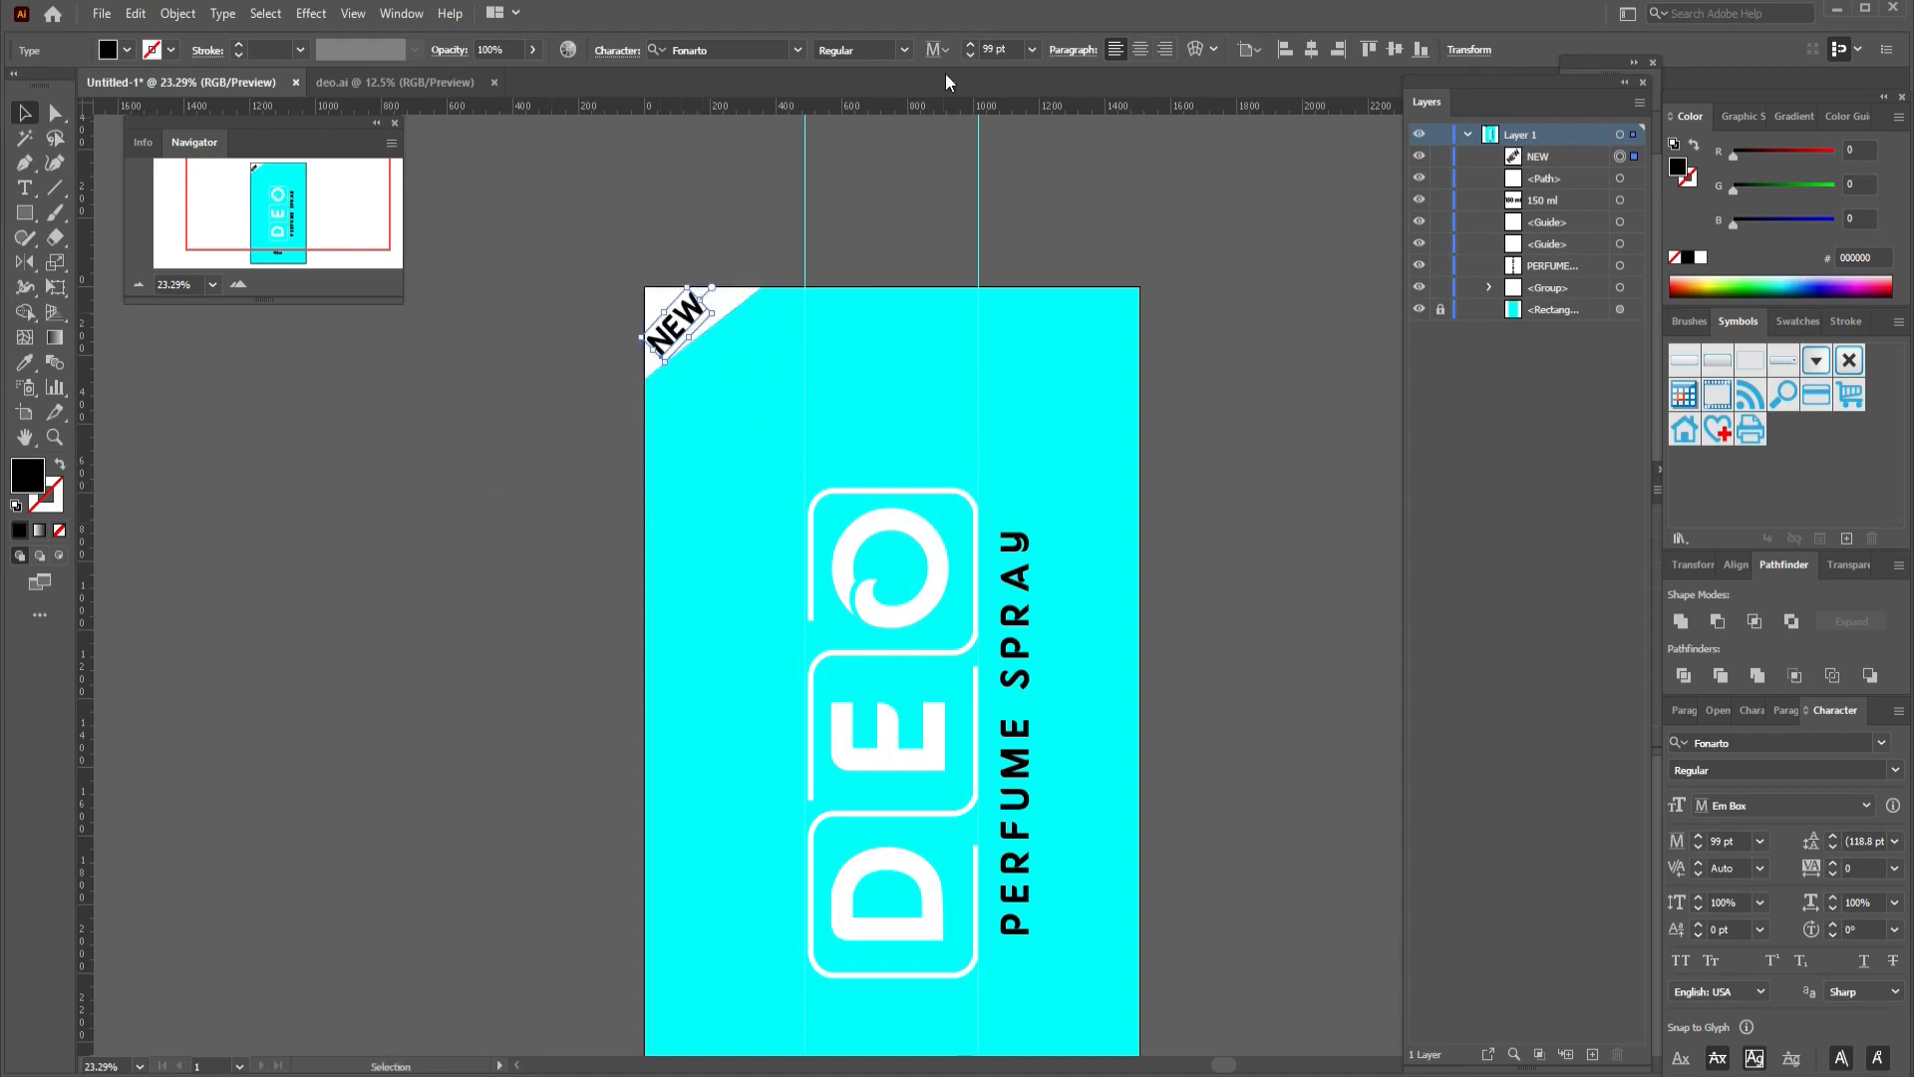
Reduce the NEW text to 84 pt and adjust its position so it sits centered on the white corner triangle.
{"action": "left_click", "coordinate": [973, 57]}
{"action": "left_click", "coordinate": [973, 57]}
{"action": "left_click", "coordinate": [973, 57]}
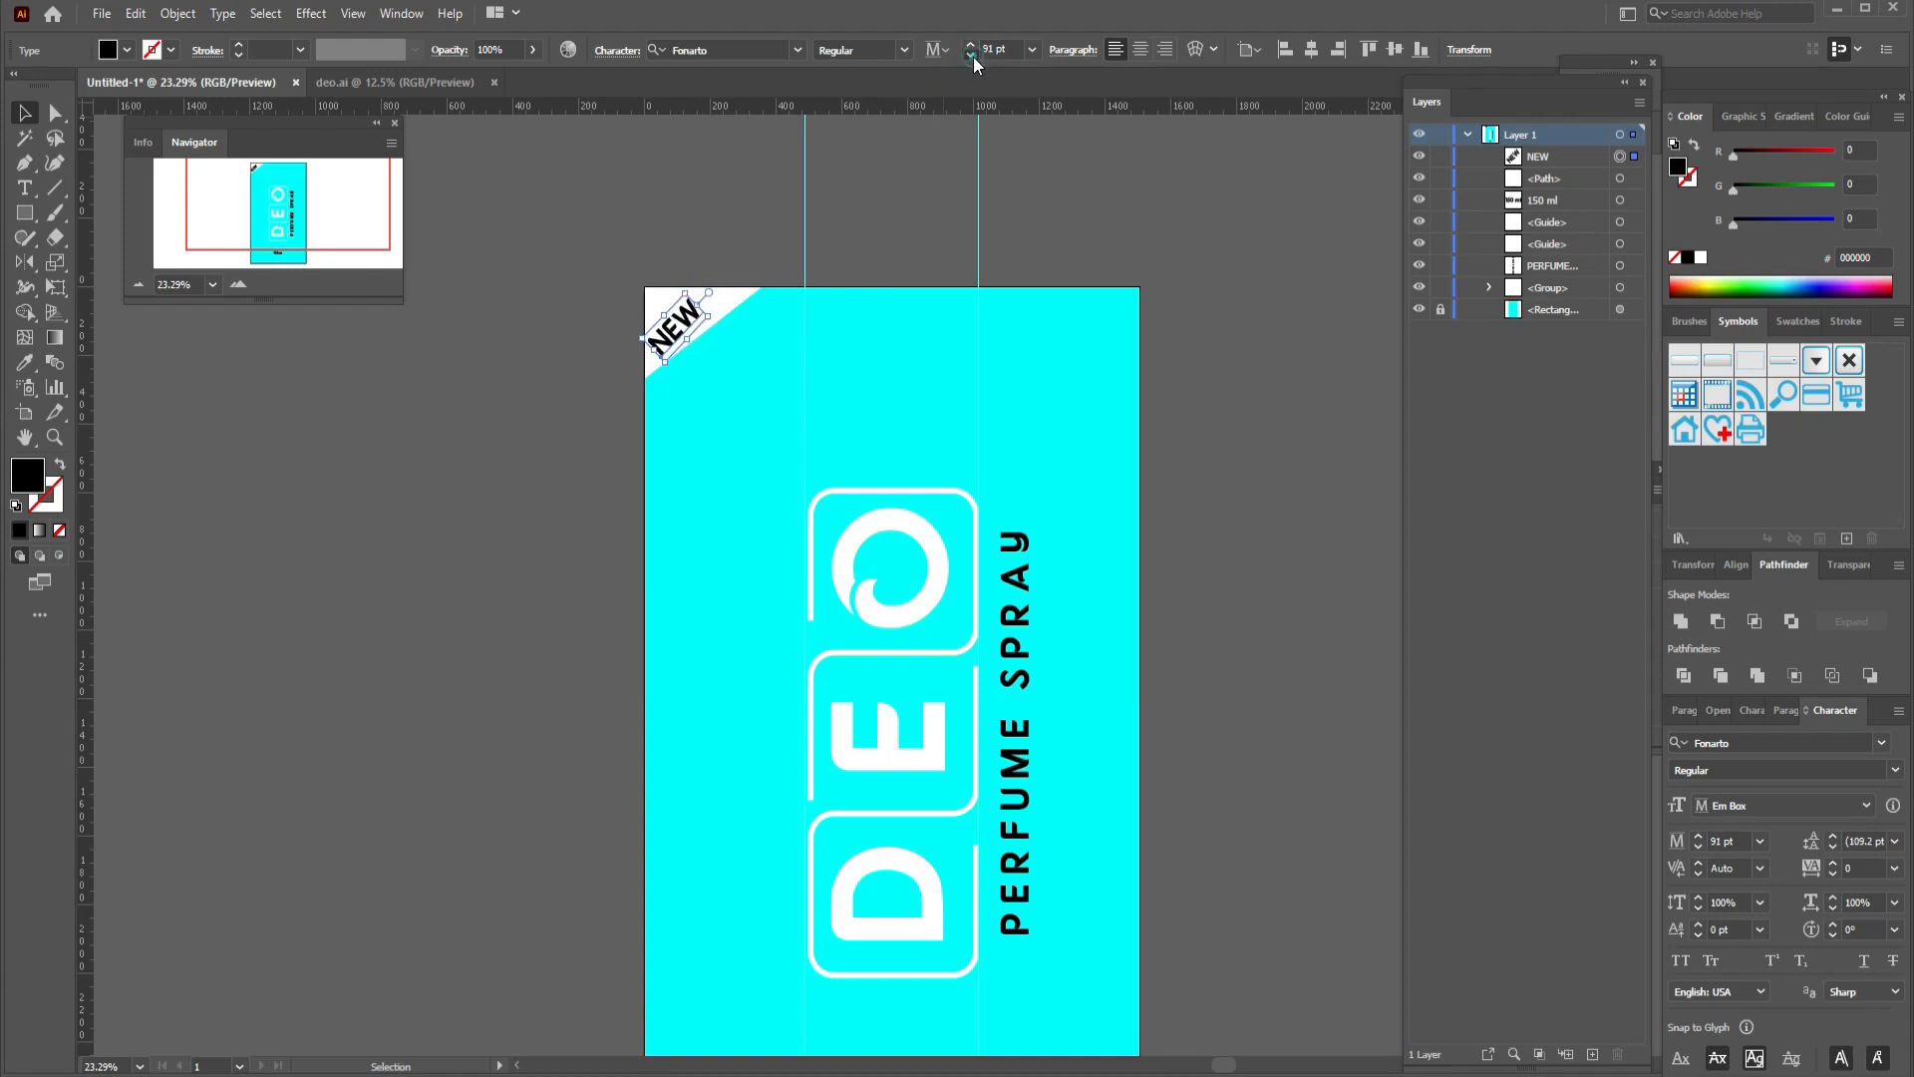
{"action": "left_click", "coordinate": [973, 57]}
{"action": "left_click", "coordinate": [972, 57]}
{"action": "left_click", "coordinate": [972, 57]}
{"action": "left_click", "coordinate": [972, 57]}
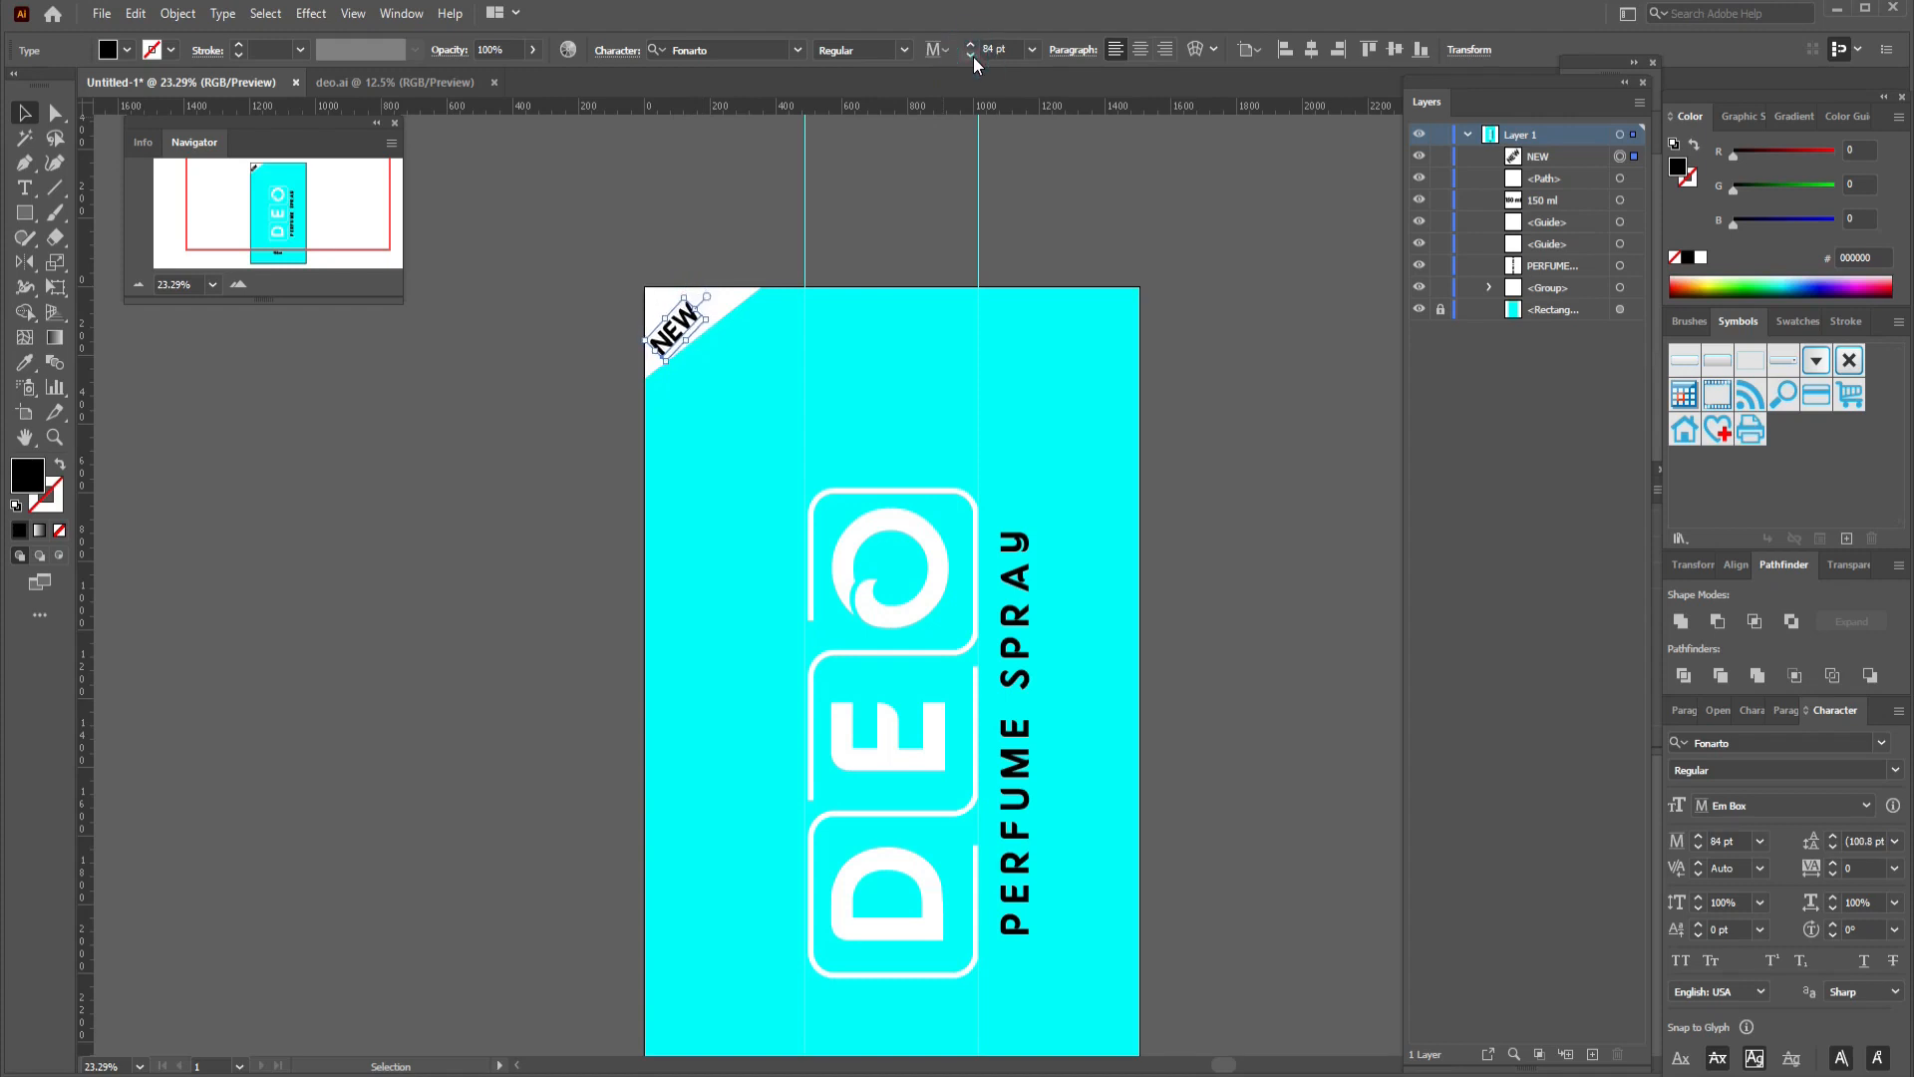
{"action": "left_click", "coordinate": [972, 57]}
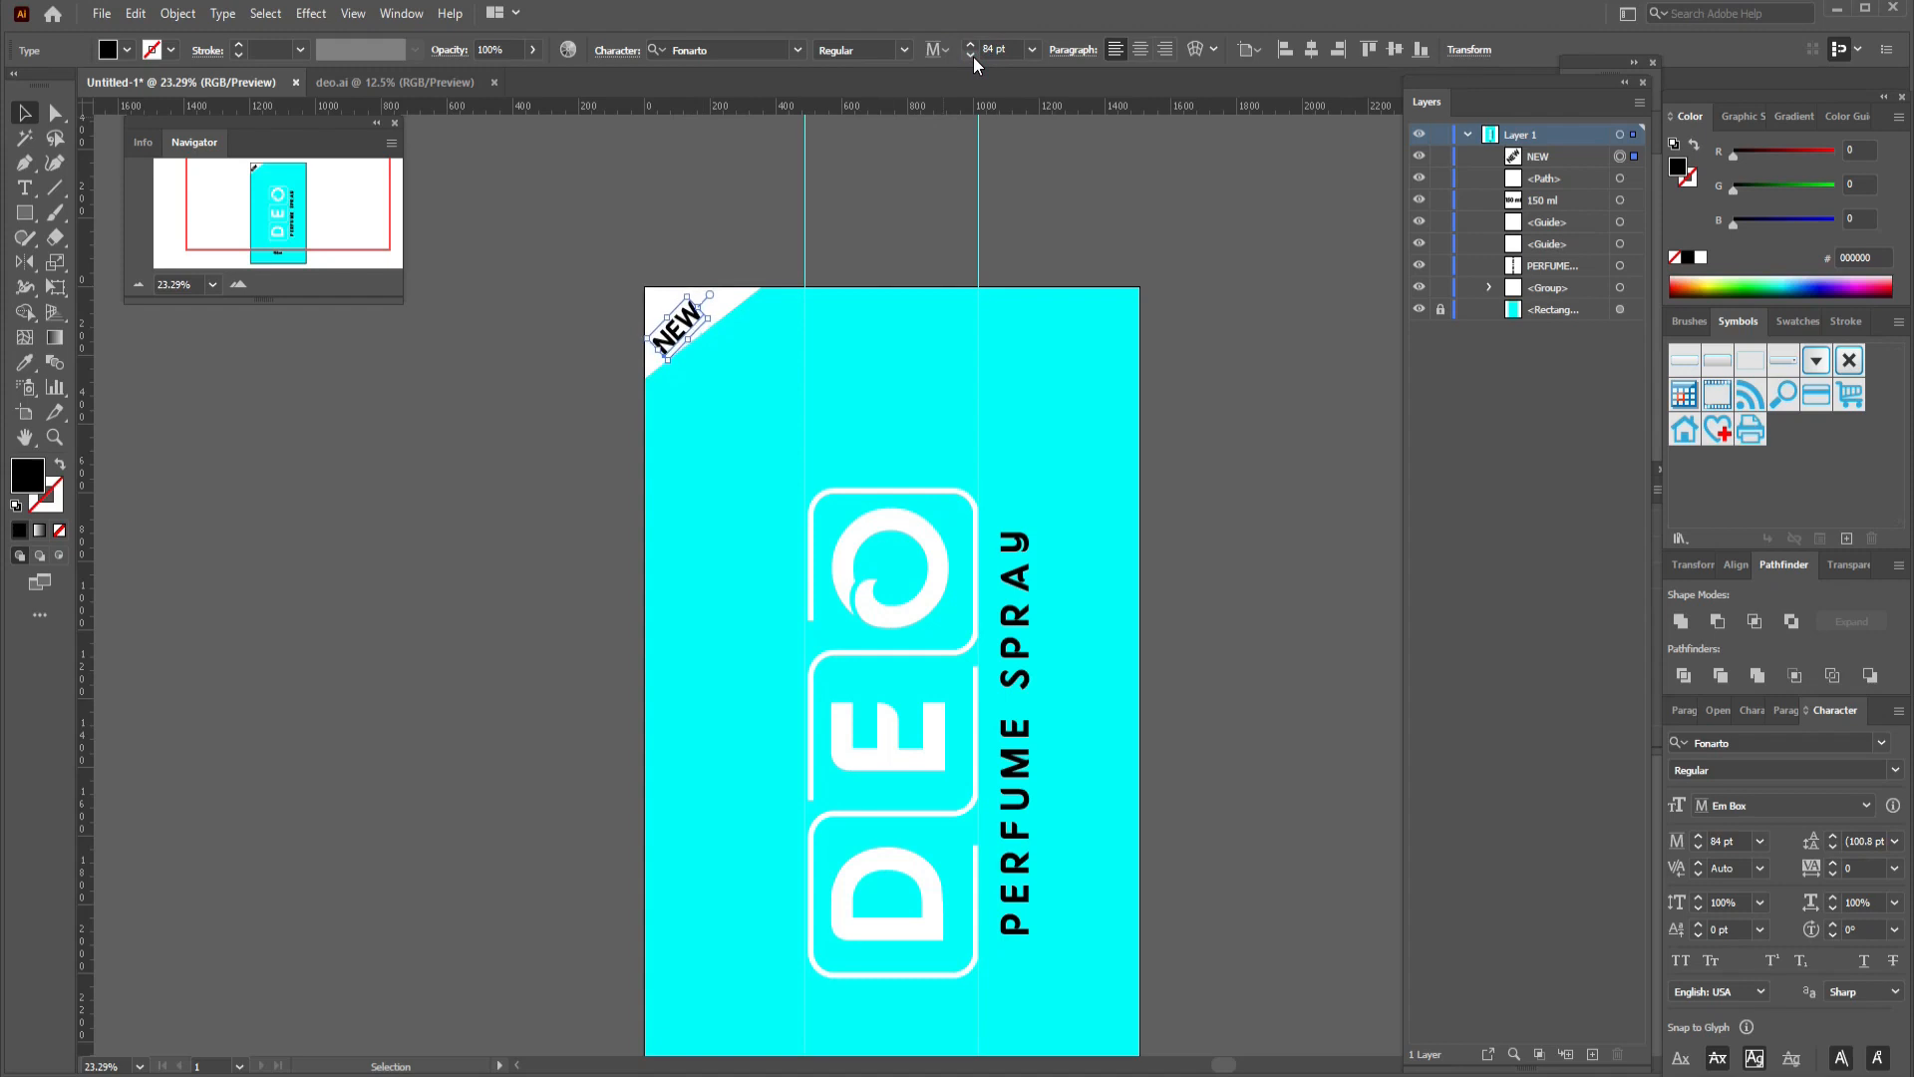
{"action": "left_click", "coordinate": [696, 195]}
{"action": "left_click", "coordinate": [680, 321]}
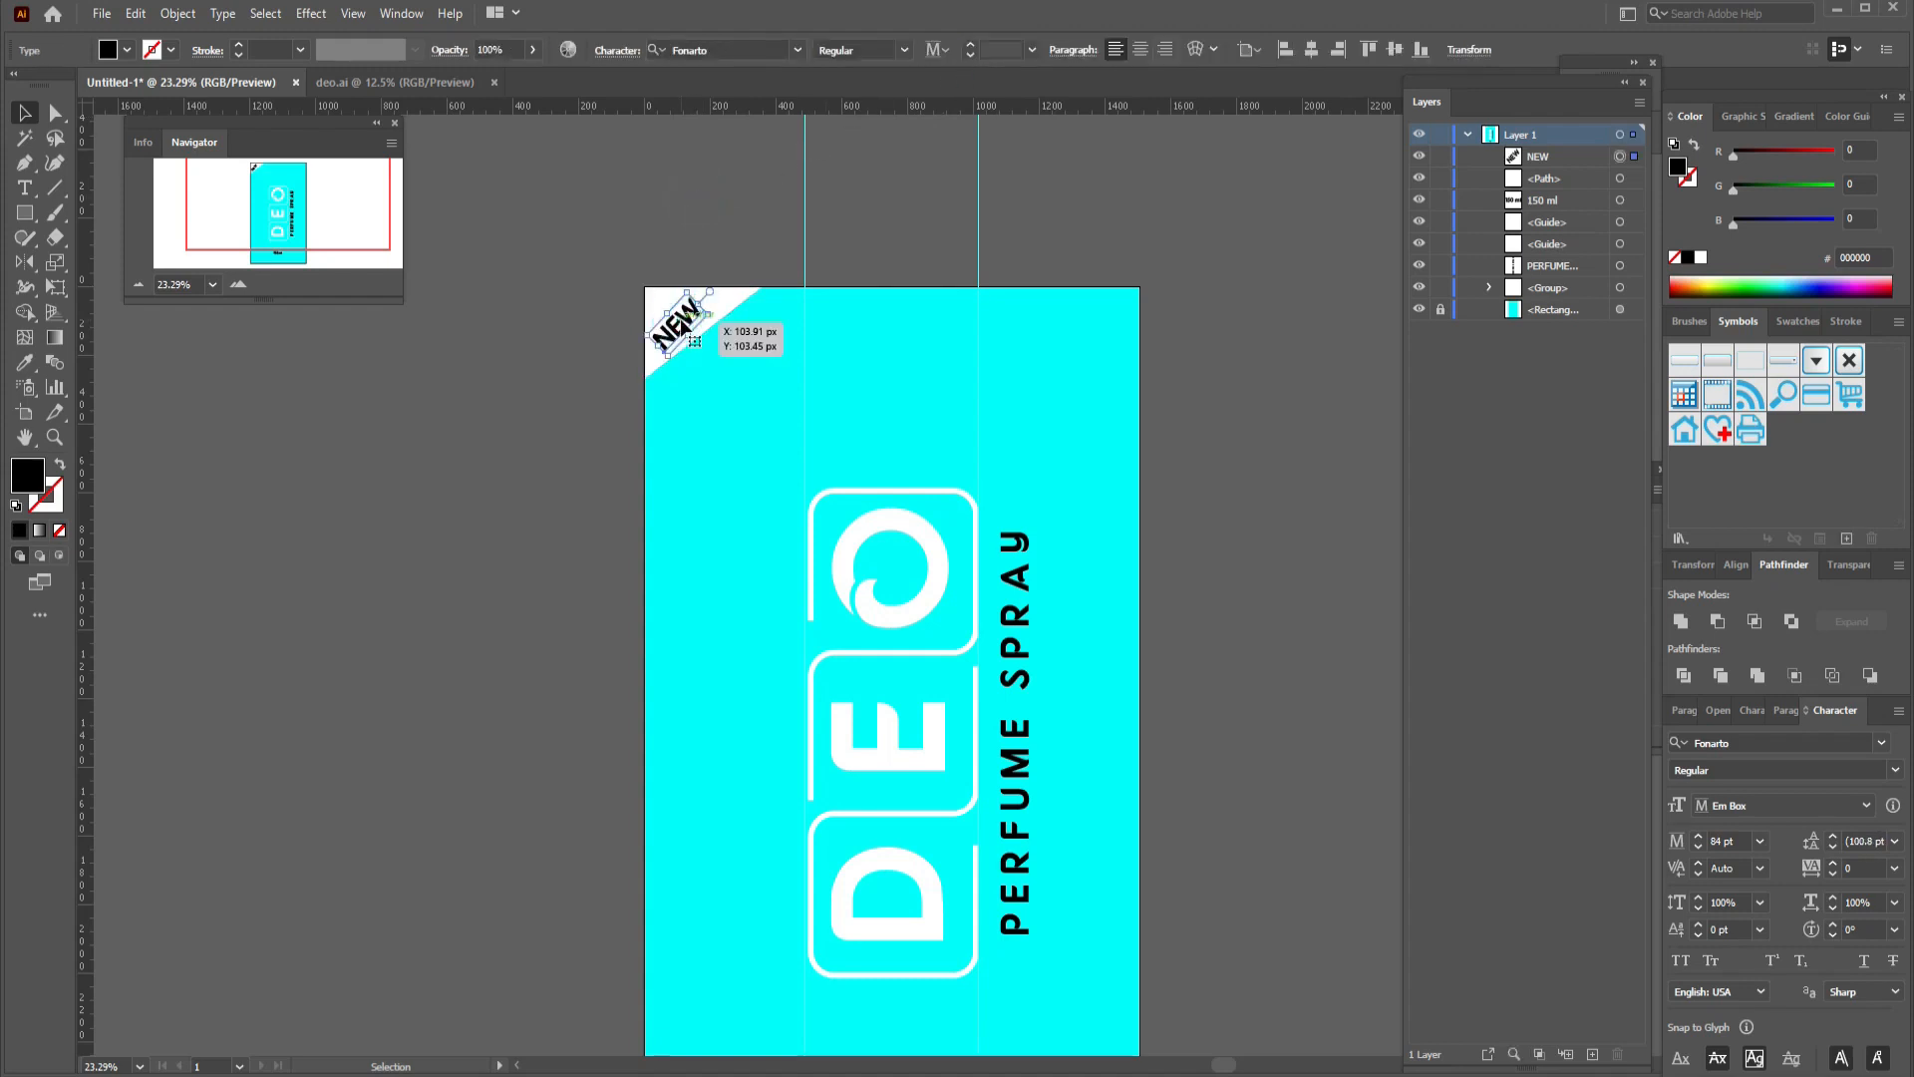
{"action": "left_click", "coordinate": [698, 212]}
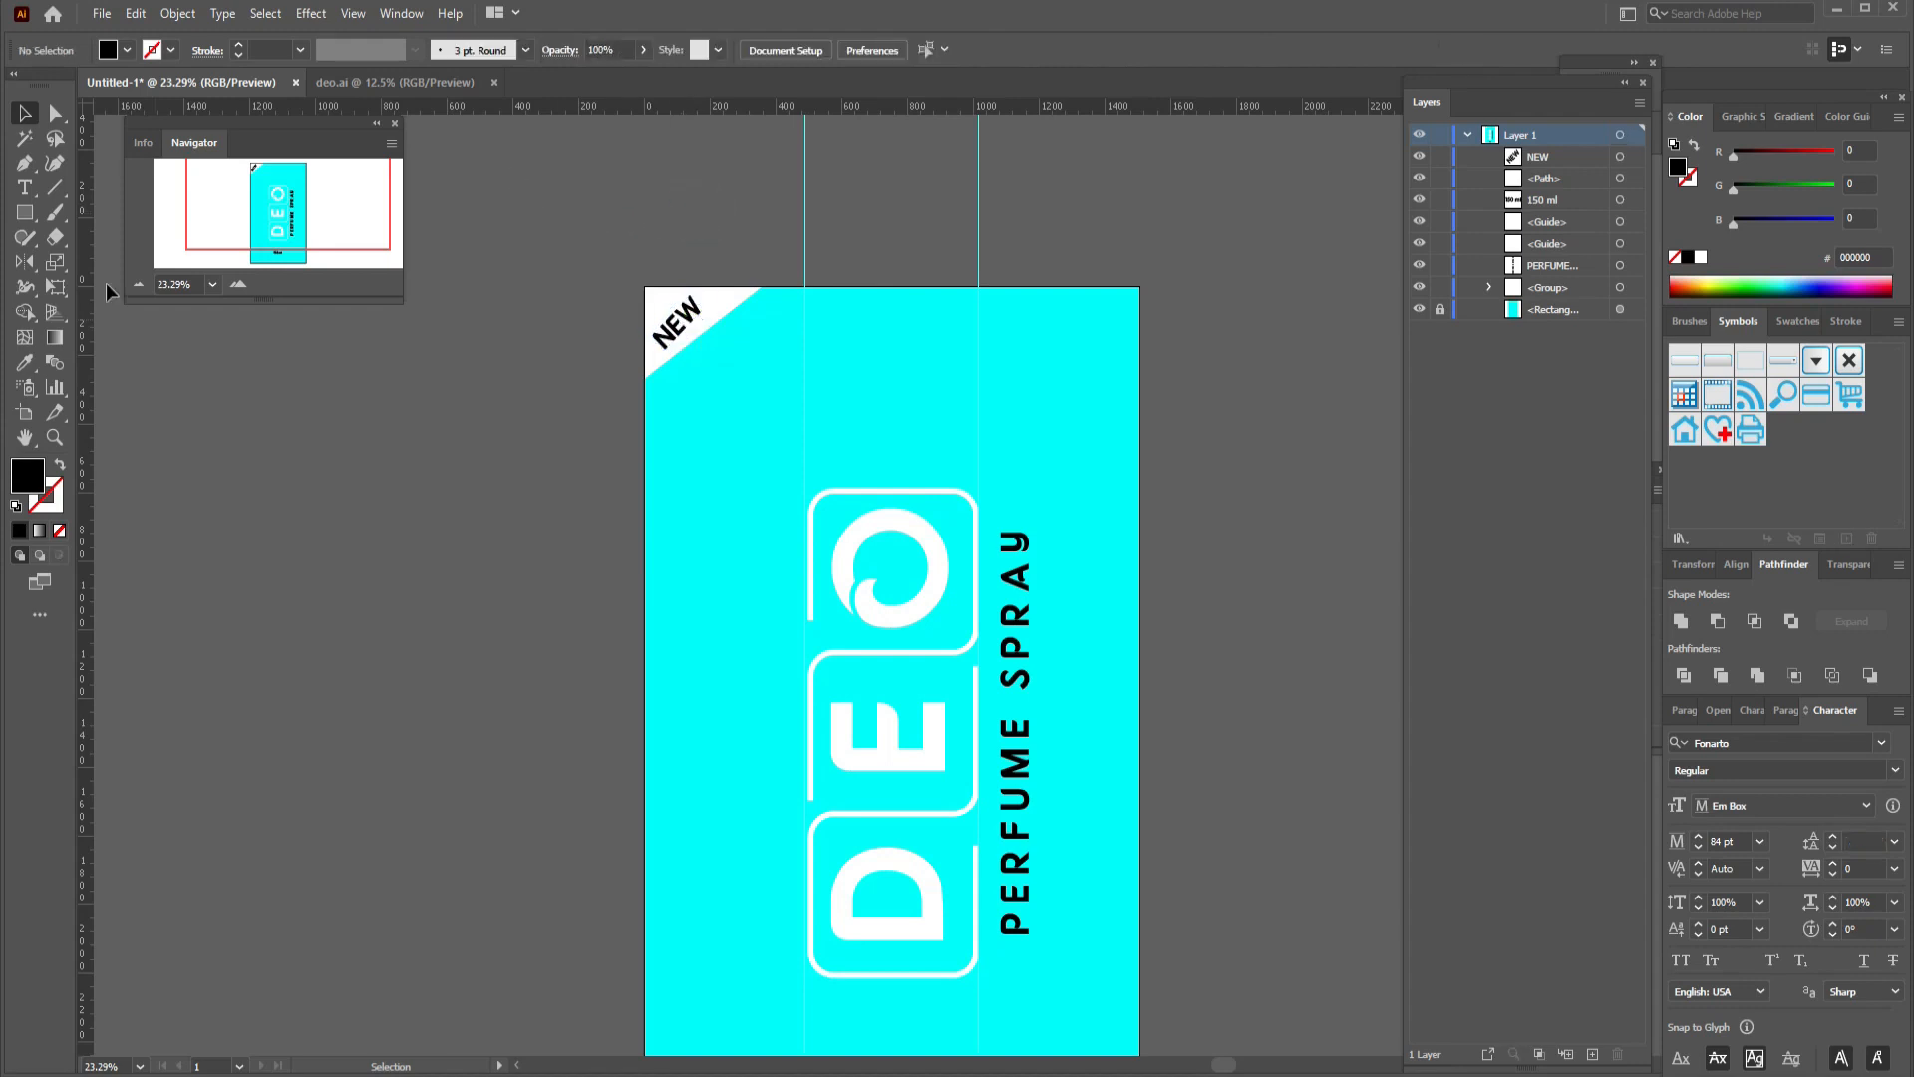
Add the text "24H FRESH" above the boxed DEO logo, between the two guides.
{"action": "left_click", "coordinate": [31, 194]}
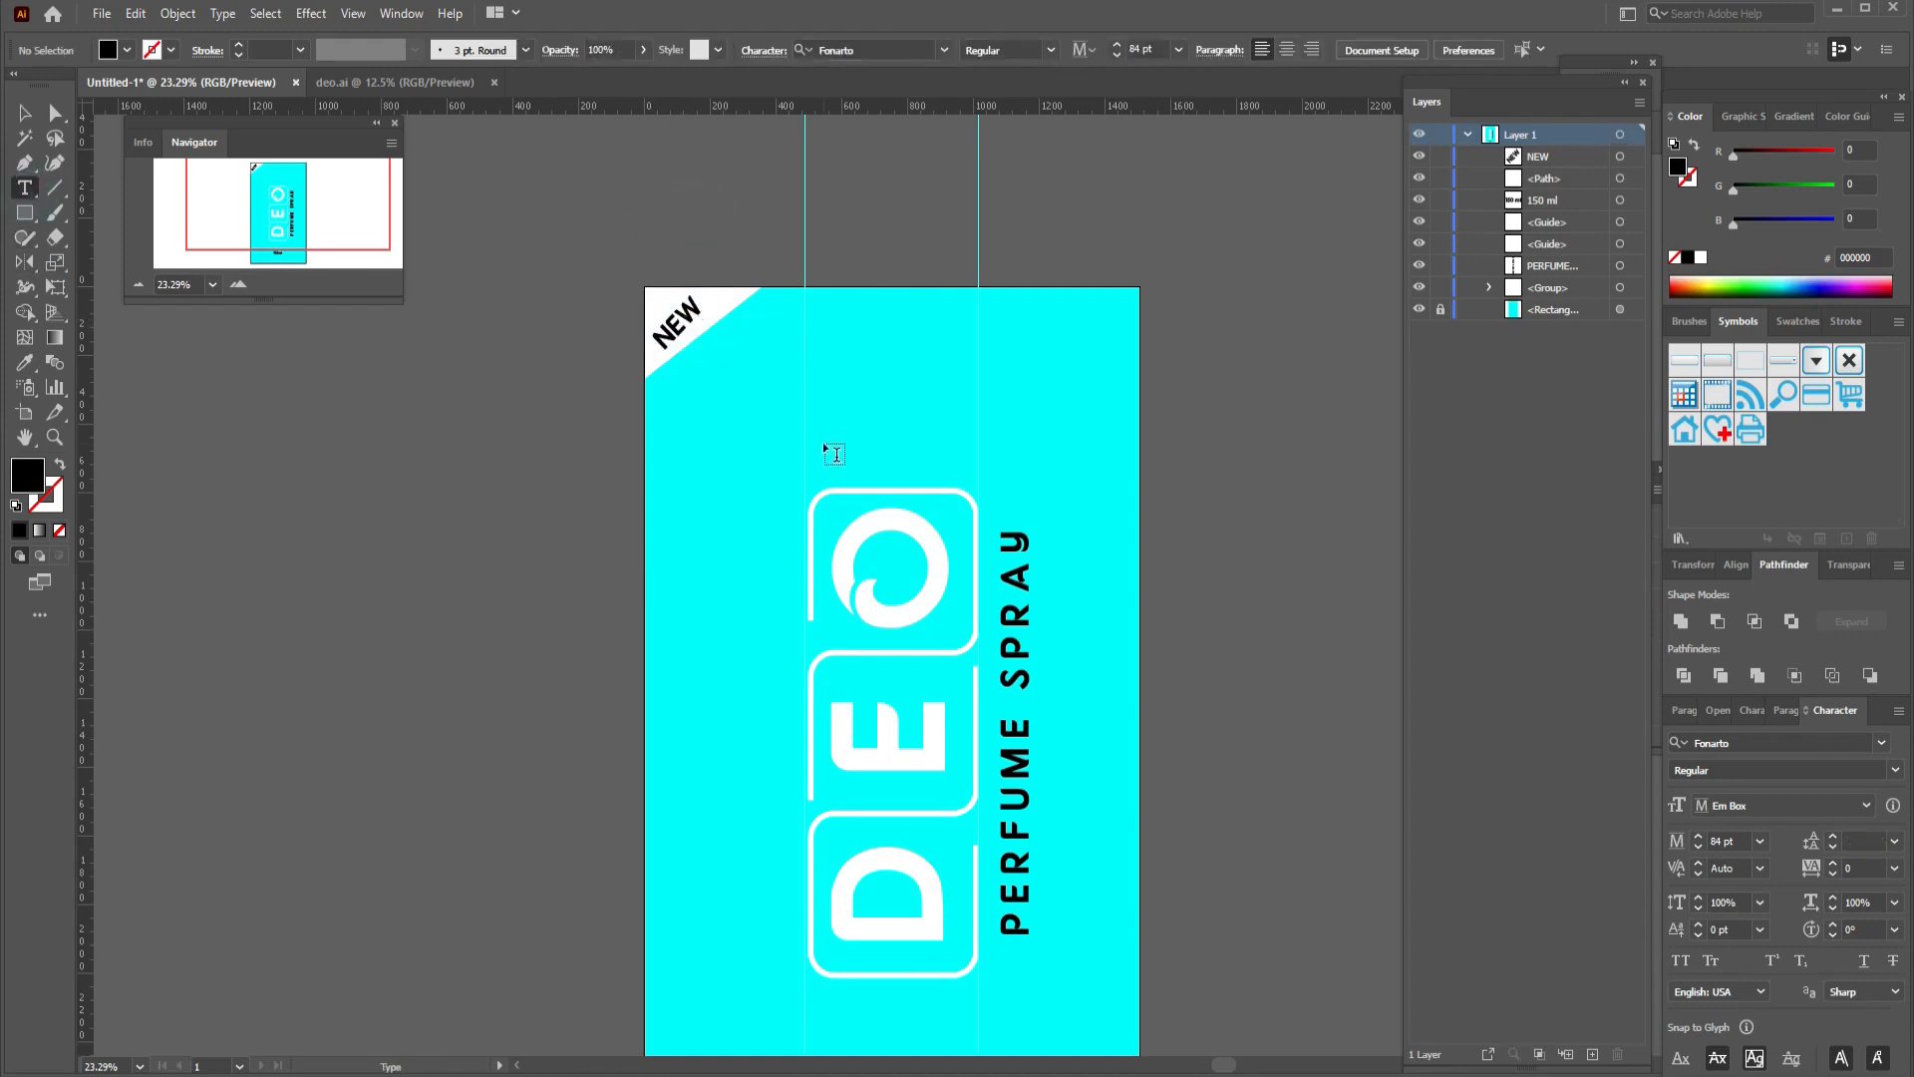
{"action": "left_click", "coordinate": [835, 453]}
{"action": "type", "text": "24"}
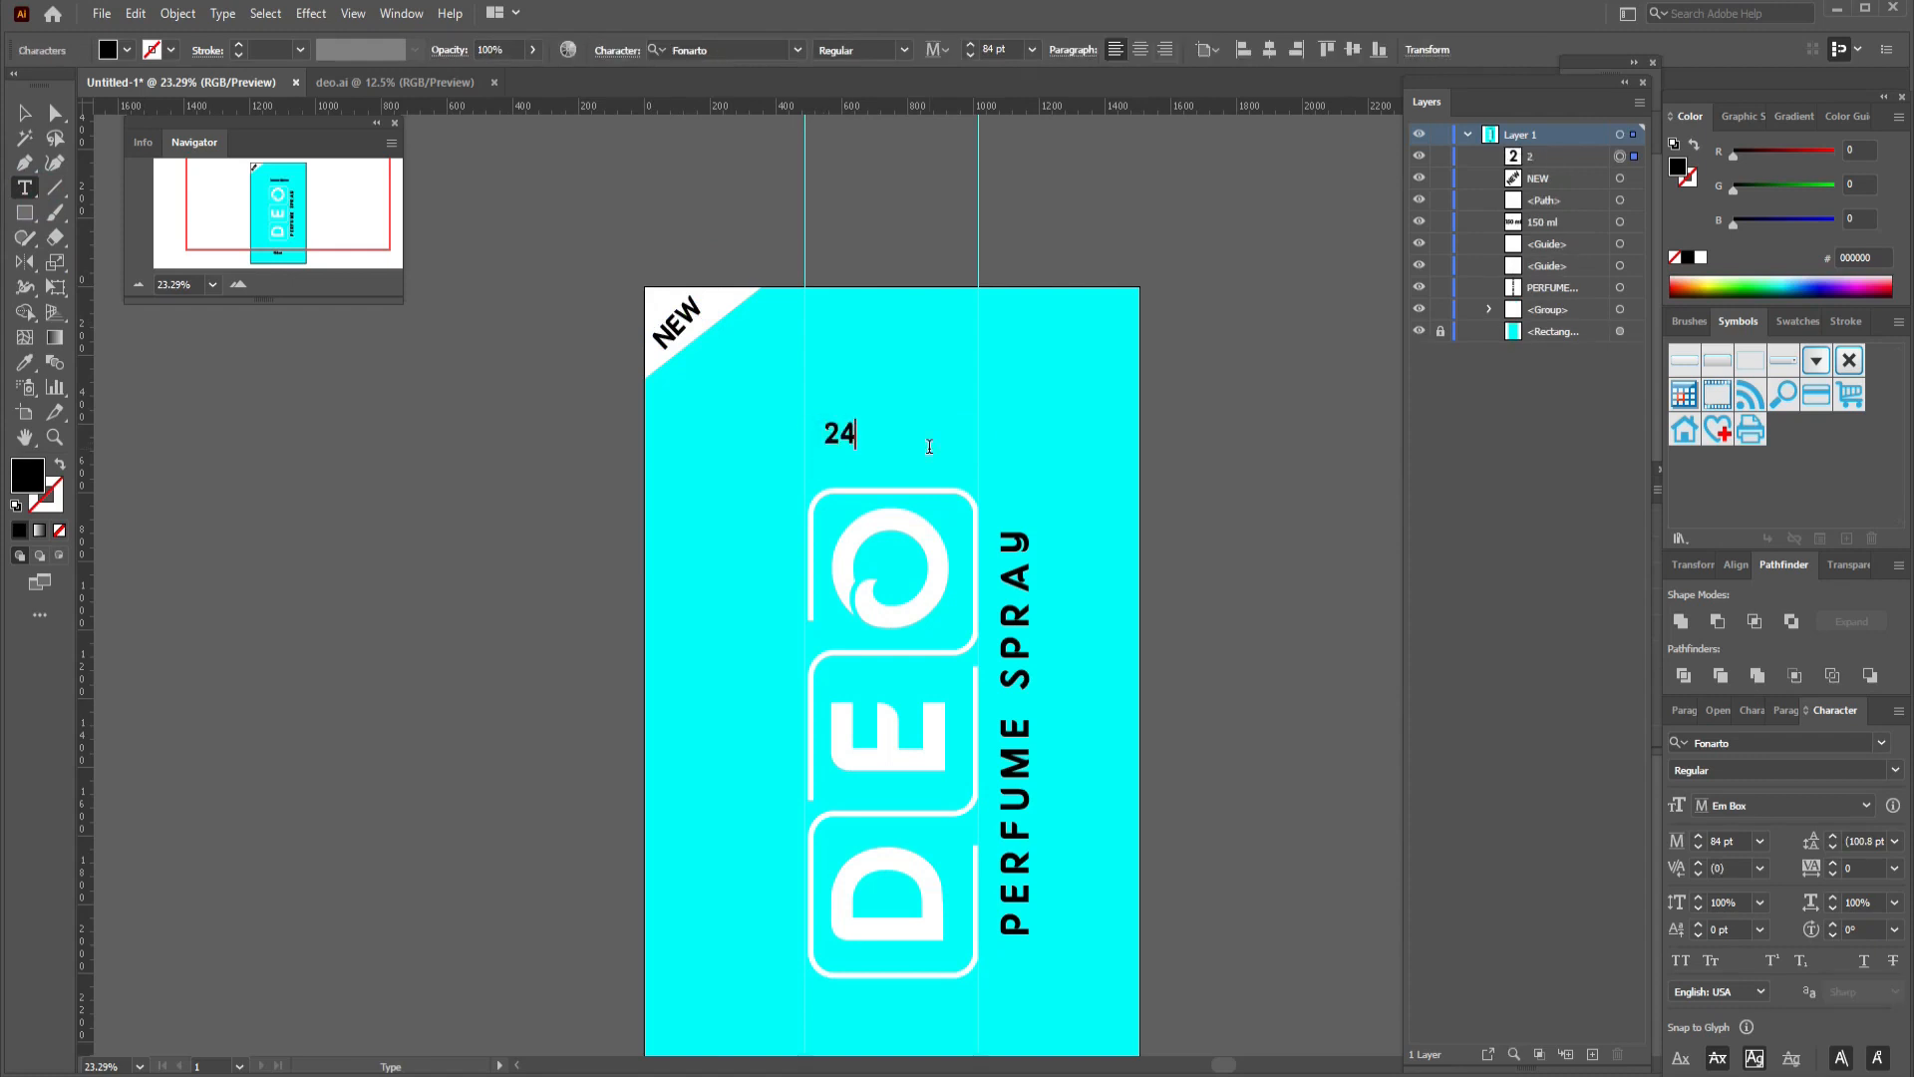
{"action": "type", "text": "H FRESH"}
{"action": "left_click", "coordinate": [22, 114]}
Increase the font size of the 24H FRESH text to 94 pt.
{"action": "left_click", "coordinate": [970, 44]}
{"action": "left_click", "coordinate": [971, 44]}
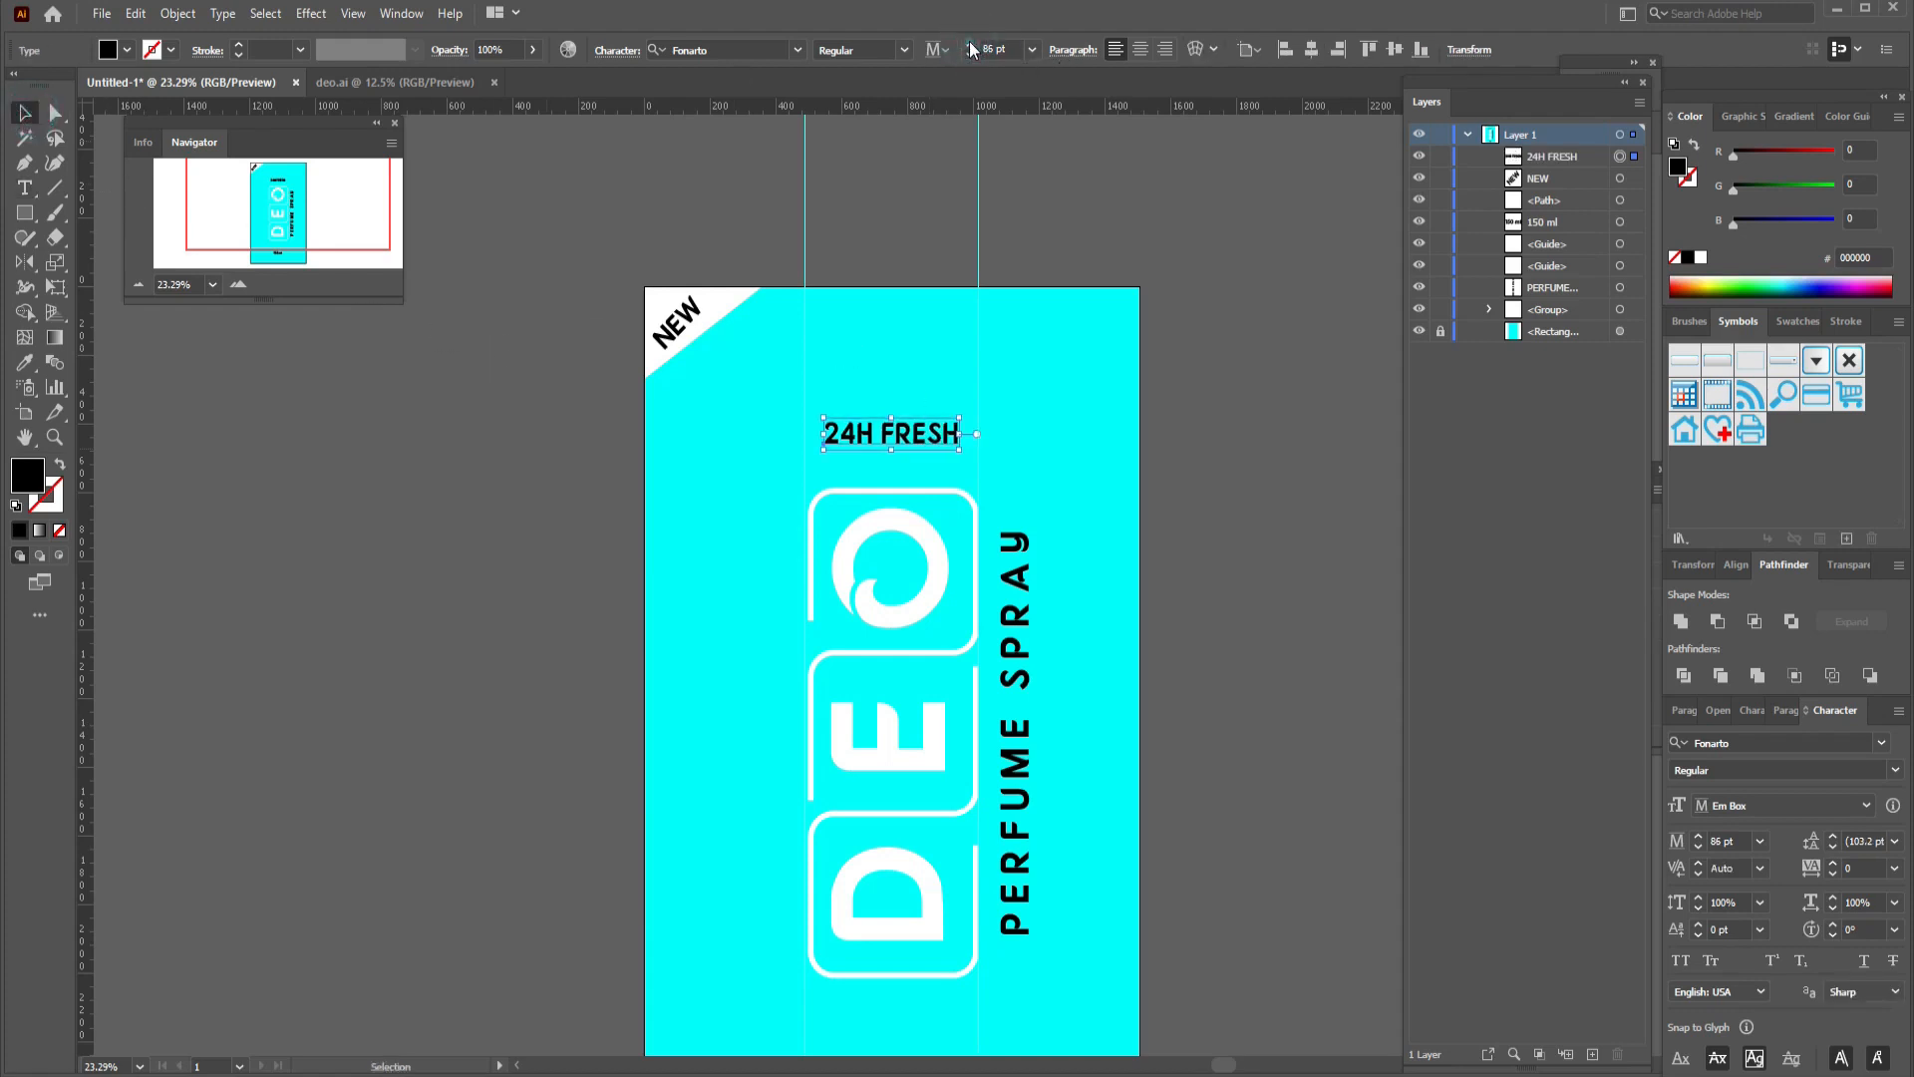
{"action": "left_click", "coordinate": [971, 44]}
{"action": "left_click", "coordinate": [970, 44]}
{"action": "left_click", "coordinate": [970, 44]}
{"action": "left_click", "coordinate": [970, 44]}
{"action": "left_click", "coordinate": [970, 44]}
{"action": "left_click", "coordinate": [970, 44]}
{"action": "left_click", "coordinate": [971, 44]}
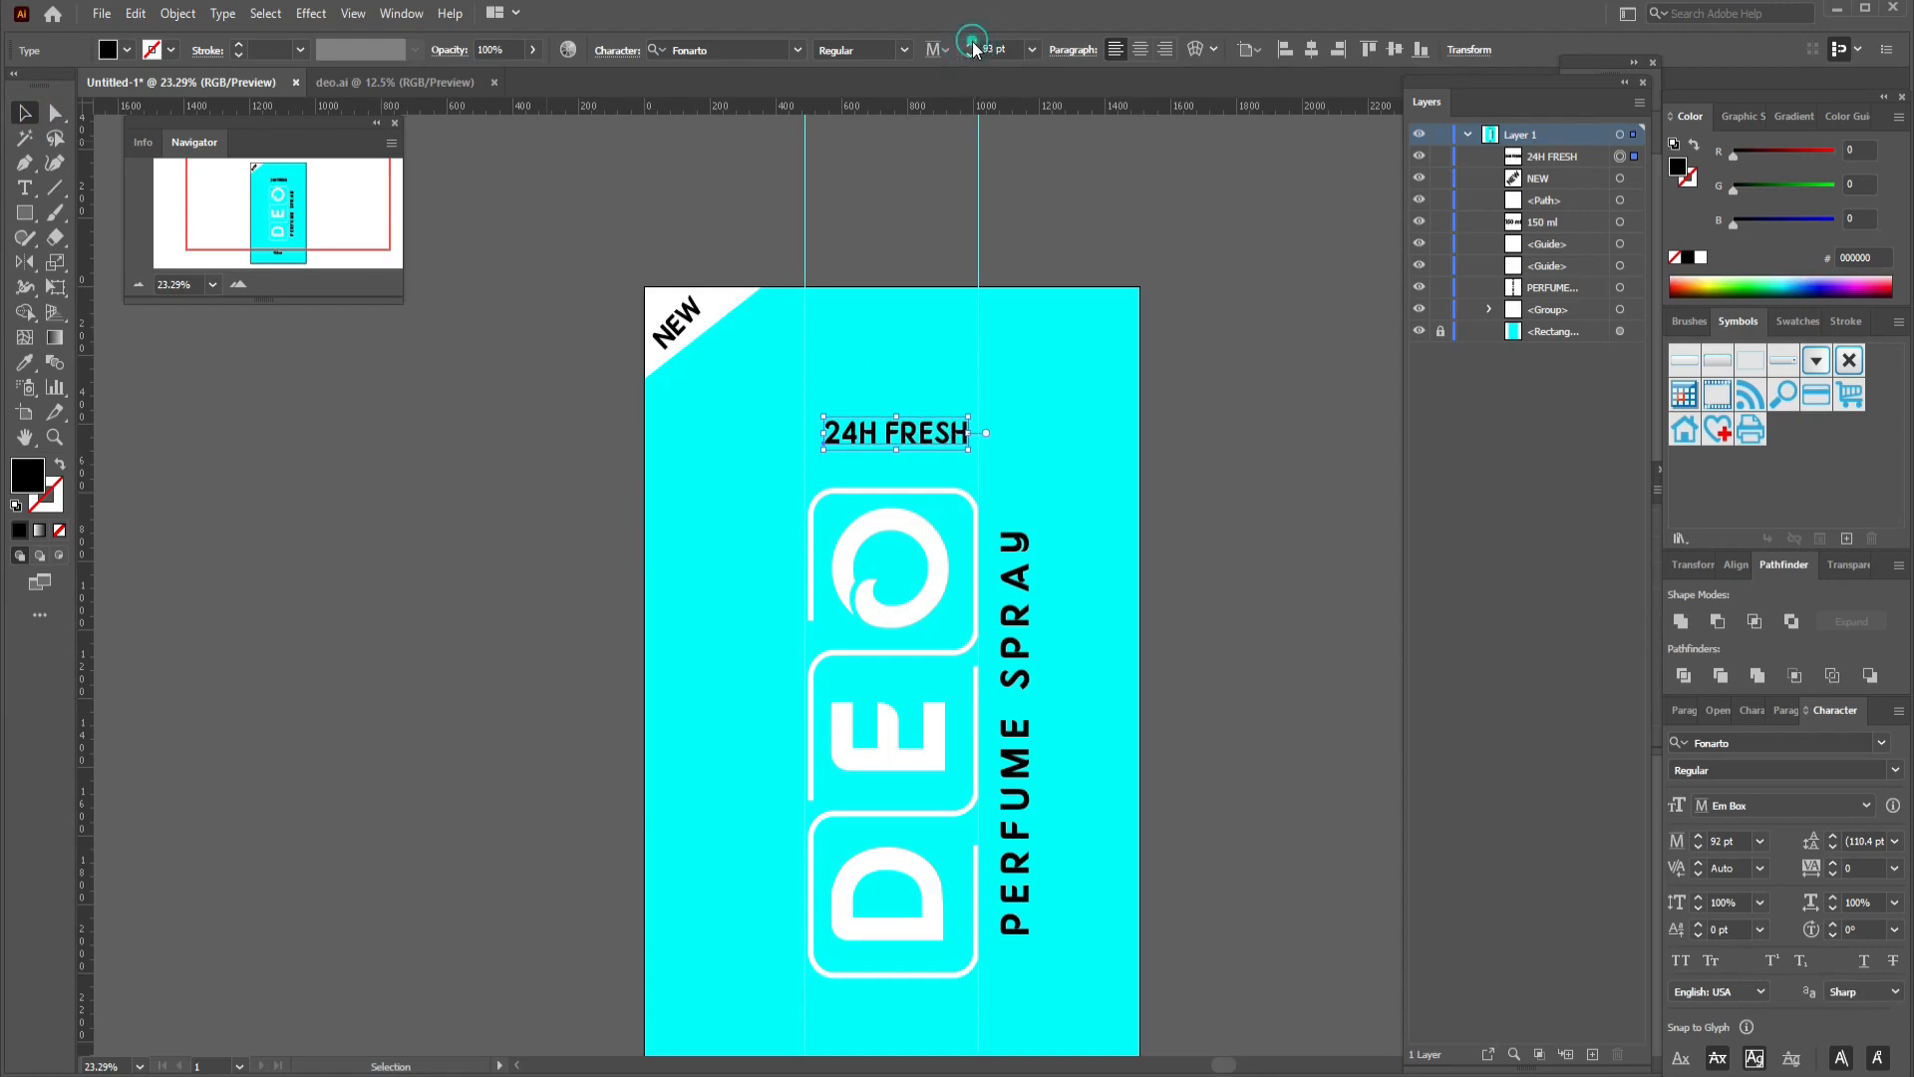
{"action": "left_click", "coordinate": [970, 44]}
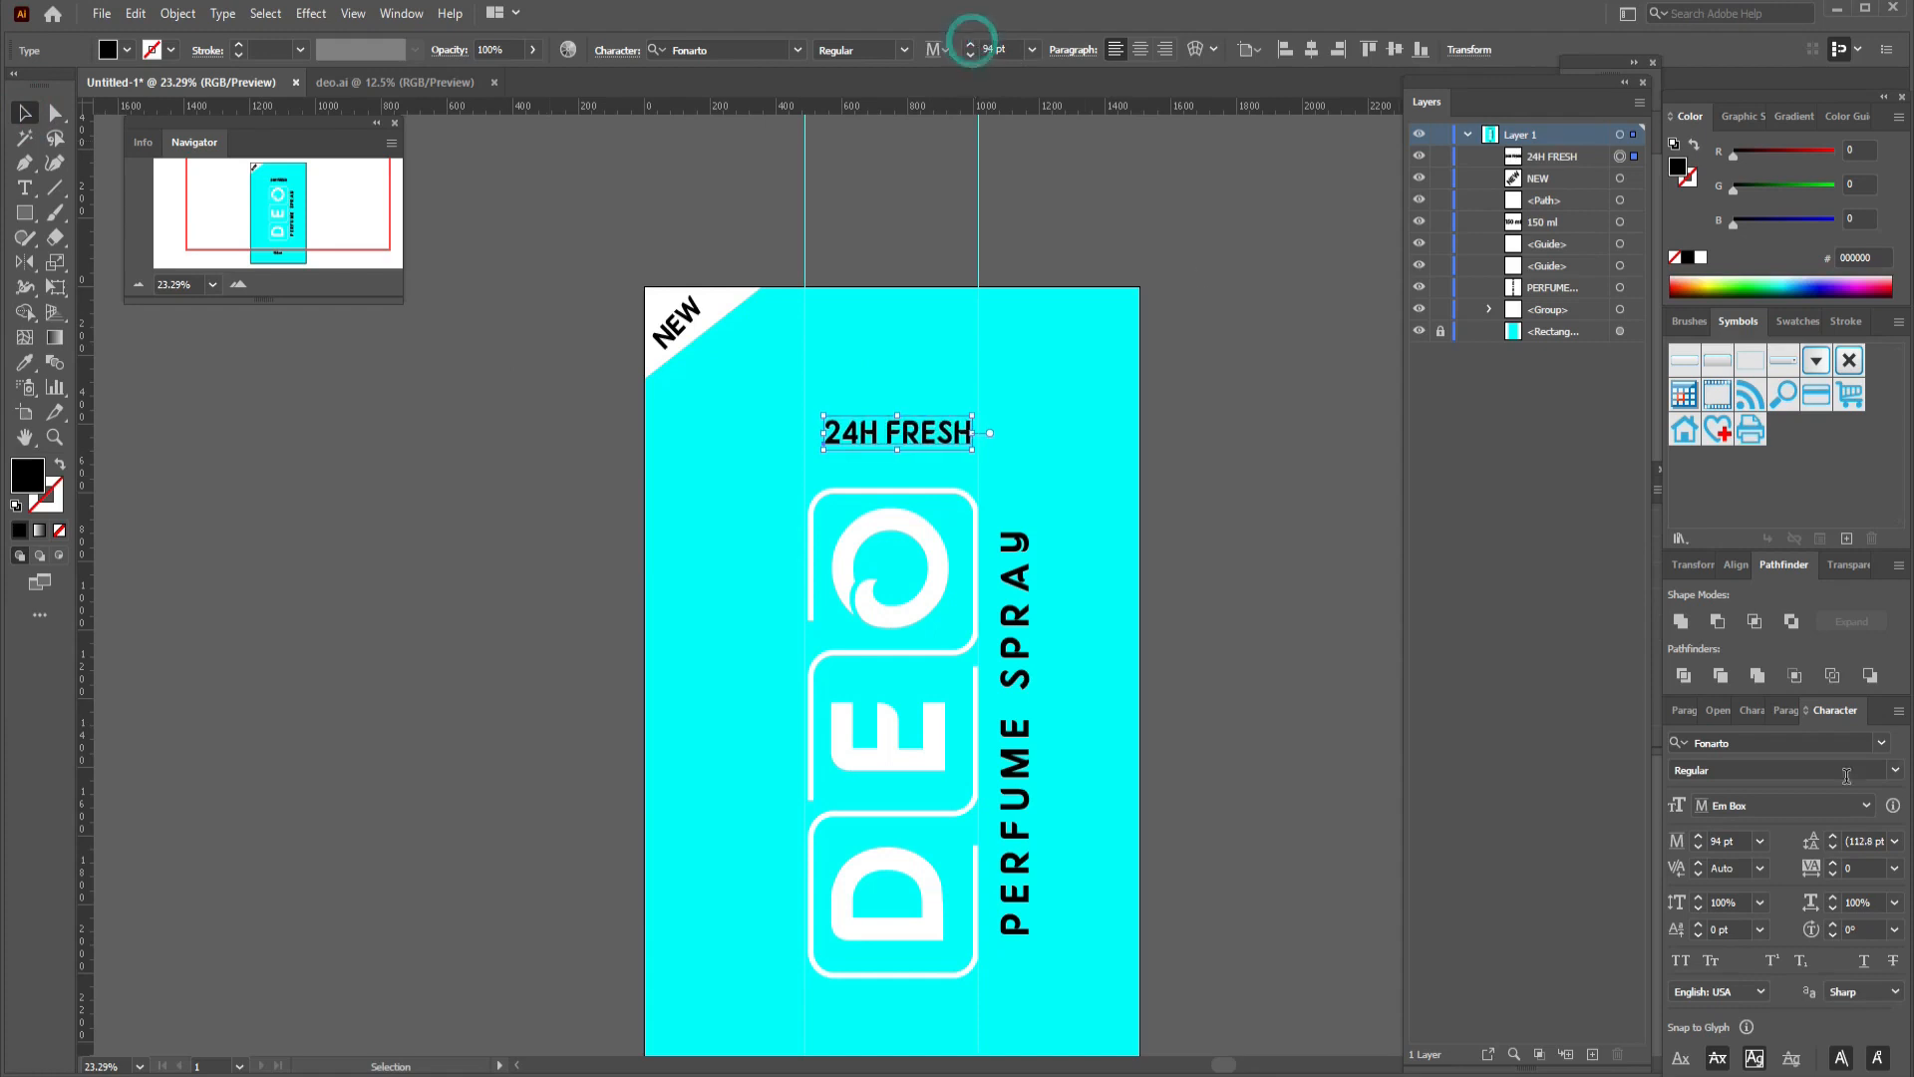
Set the tracking of the 24H FRESH text to 50.
{"action": "left_click", "coordinate": [1833, 864]}
{"action": "left_click", "coordinate": [1833, 863]}
{"action": "left_click", "coordinate": [1833, 863]}
{"action": "left_click", "coordinate": [1833, 864]}
{"action": "left_click", "coordinate": [1832, 863]}
{"action": "left_click", "coordinate": [1833, 863]}
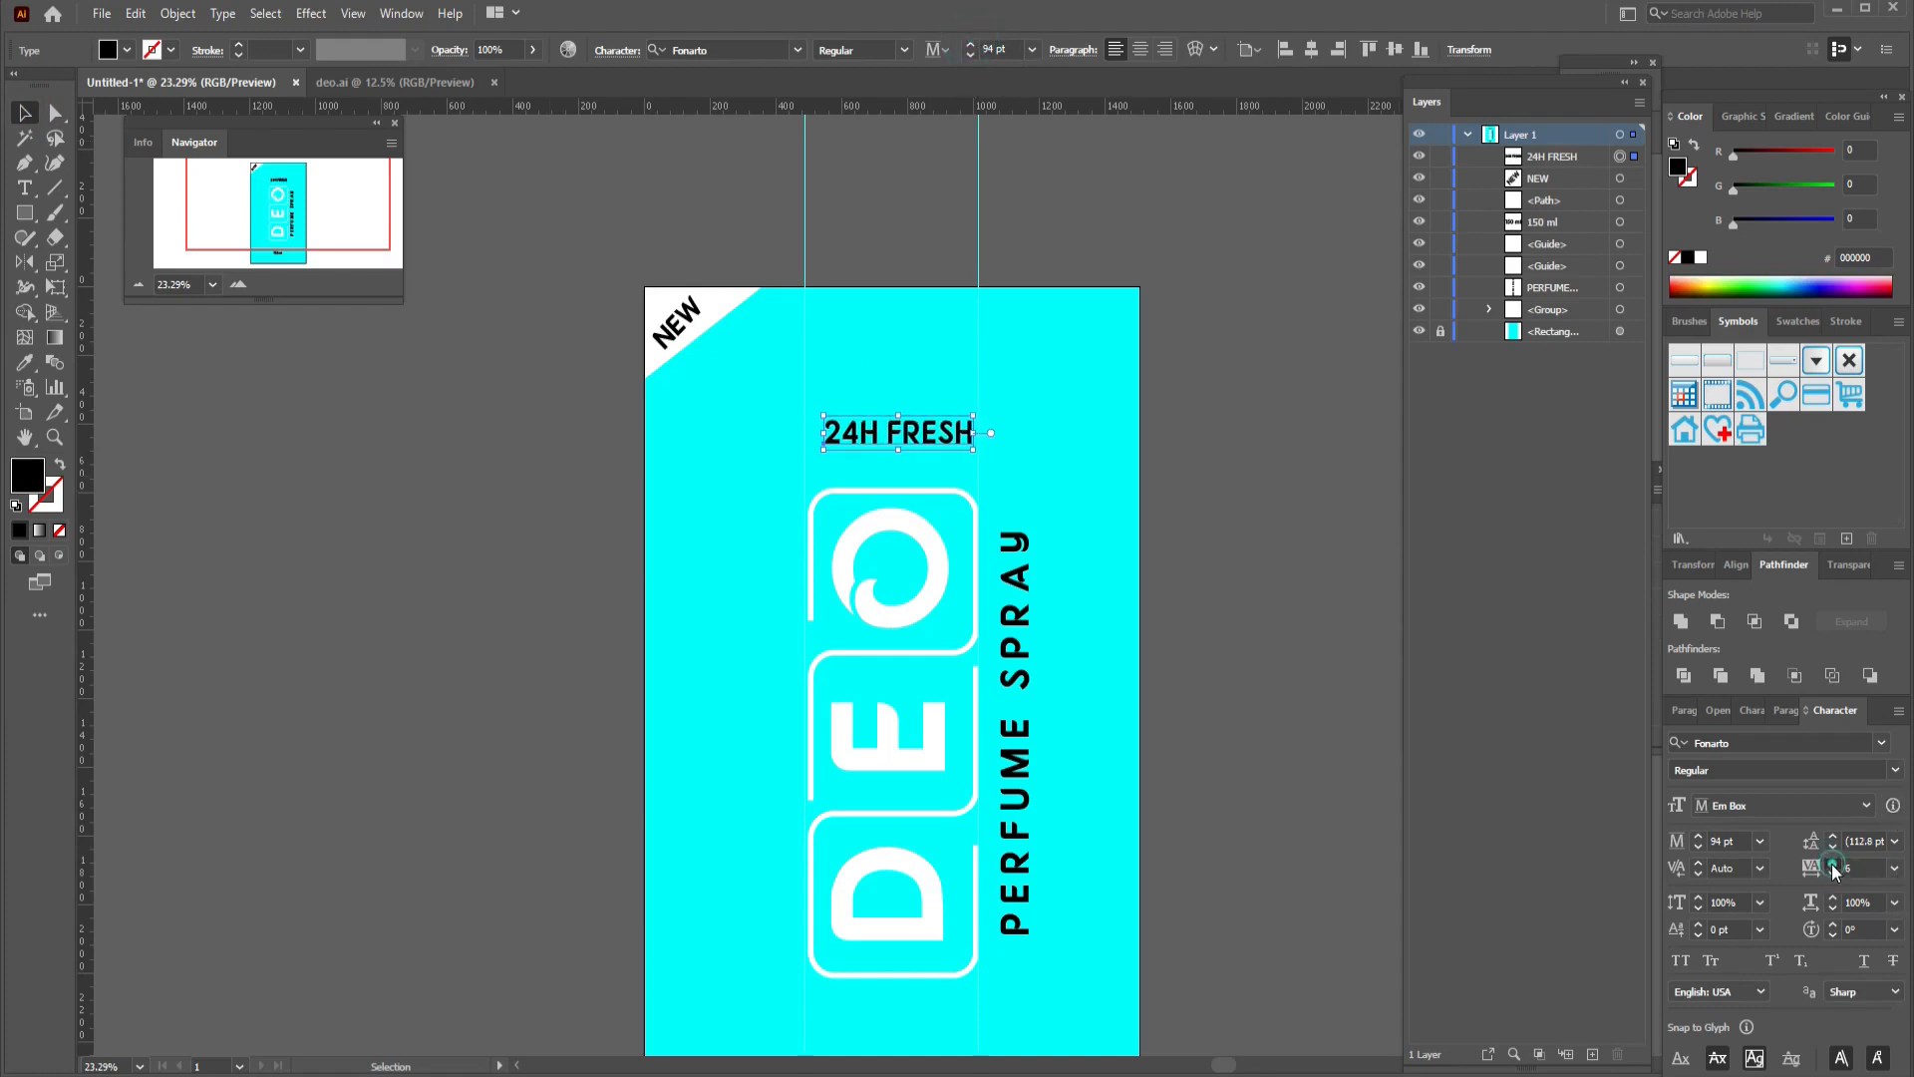
{"action": "left_click", "coordinate": [1832, 863]}
{"action": "left_click", "coordinate": [1833, 864]}
{"action": "left_click", "coordinate": [1833, 863]}
{"action": "left_click", "coordinate": [1833, 864]}
{"action": "left_click", "coordinate": [1833, 864]}
{"action": "left_click", "coordinate": [1832, 863]}
{"action": "left_click", "coordinate": [1833, 864]}
{"action": "left_click", "coordinate": [1833, 863]}
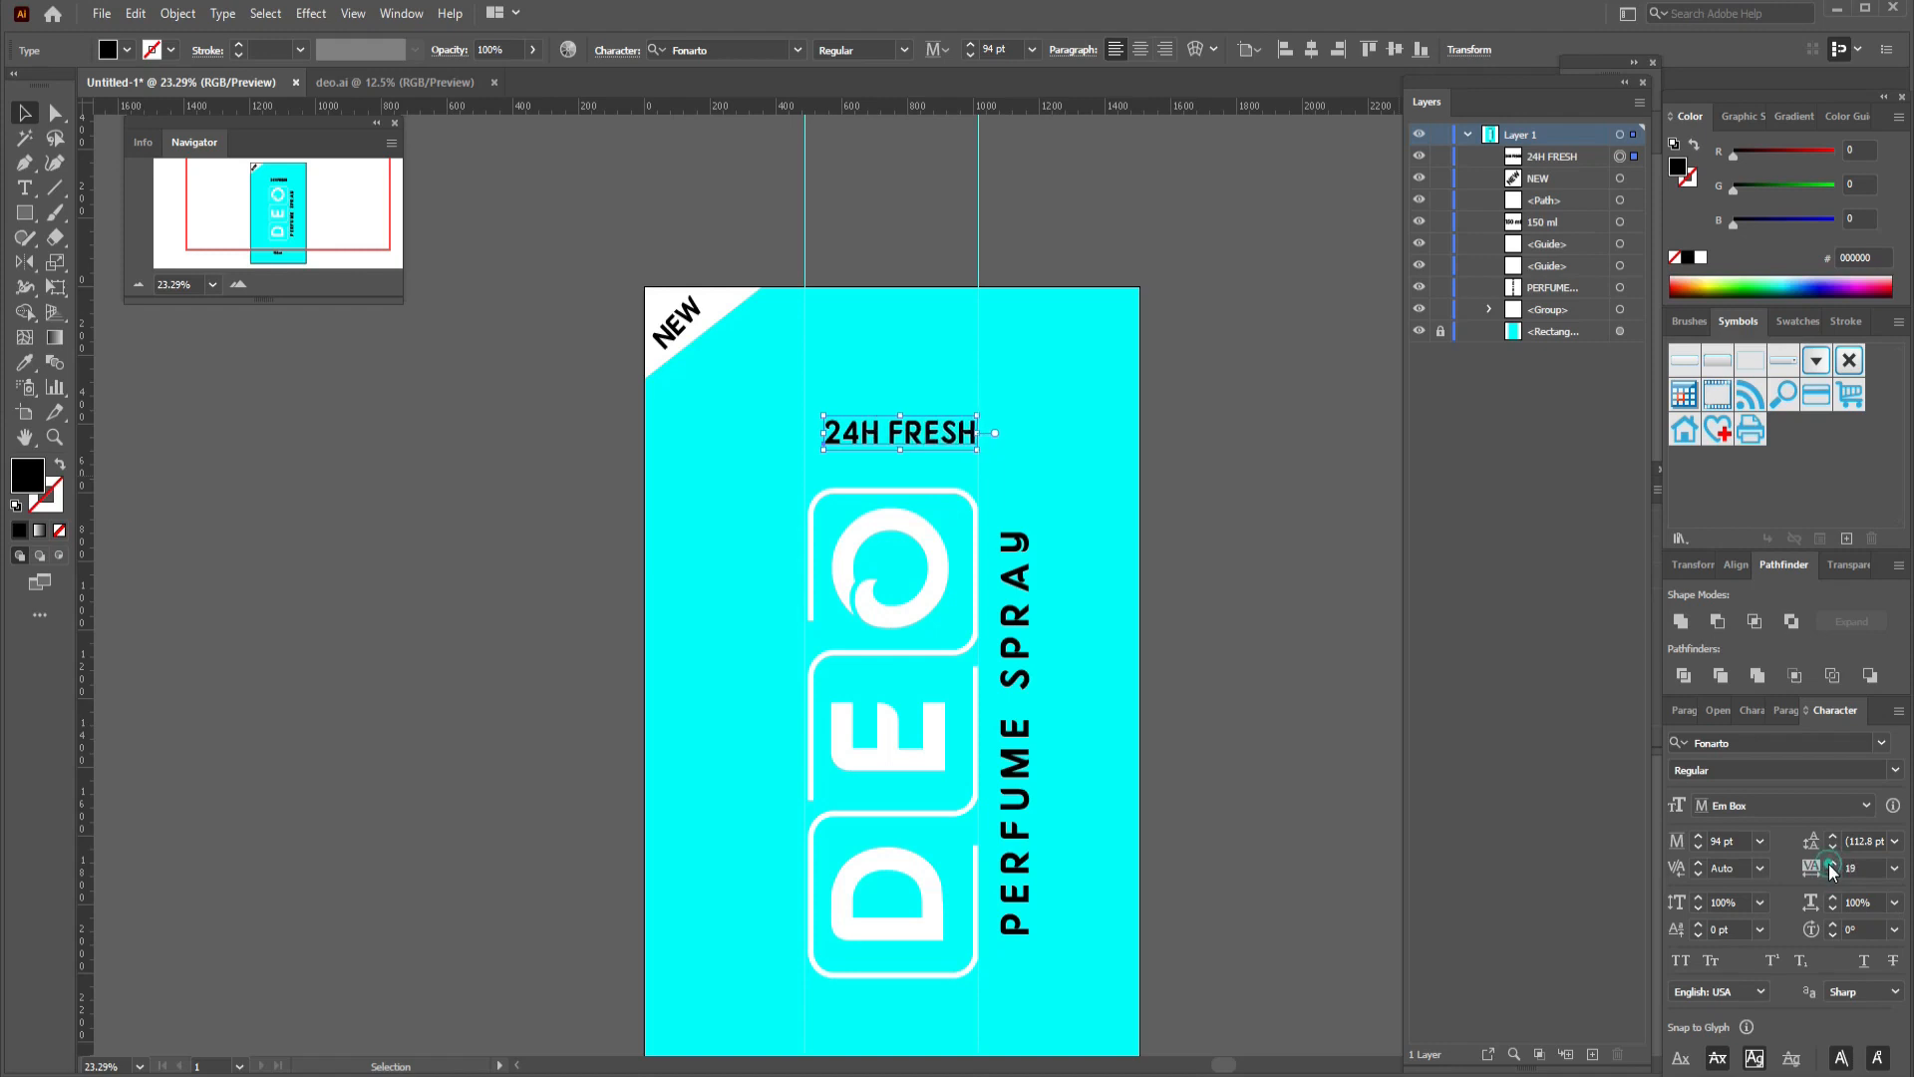
{"action": "left_click", "coordinate": [1833, 863]}
{"action": "left_click", "coordinate": [1833, 864]}
{"action": "left_click", "coordinate": [1832, 863]}
{"action": "left_click", "coordinate": [1833, 864]}
{"action": "left_click", "coordinate": [1833, 863]}
{"action": "left_click", "coordinate": [1833, 863]}
{"action": "left_click", "coordinate": [1832, 863]}
{"action": "left_click", "coordinate": [1833, 864]}
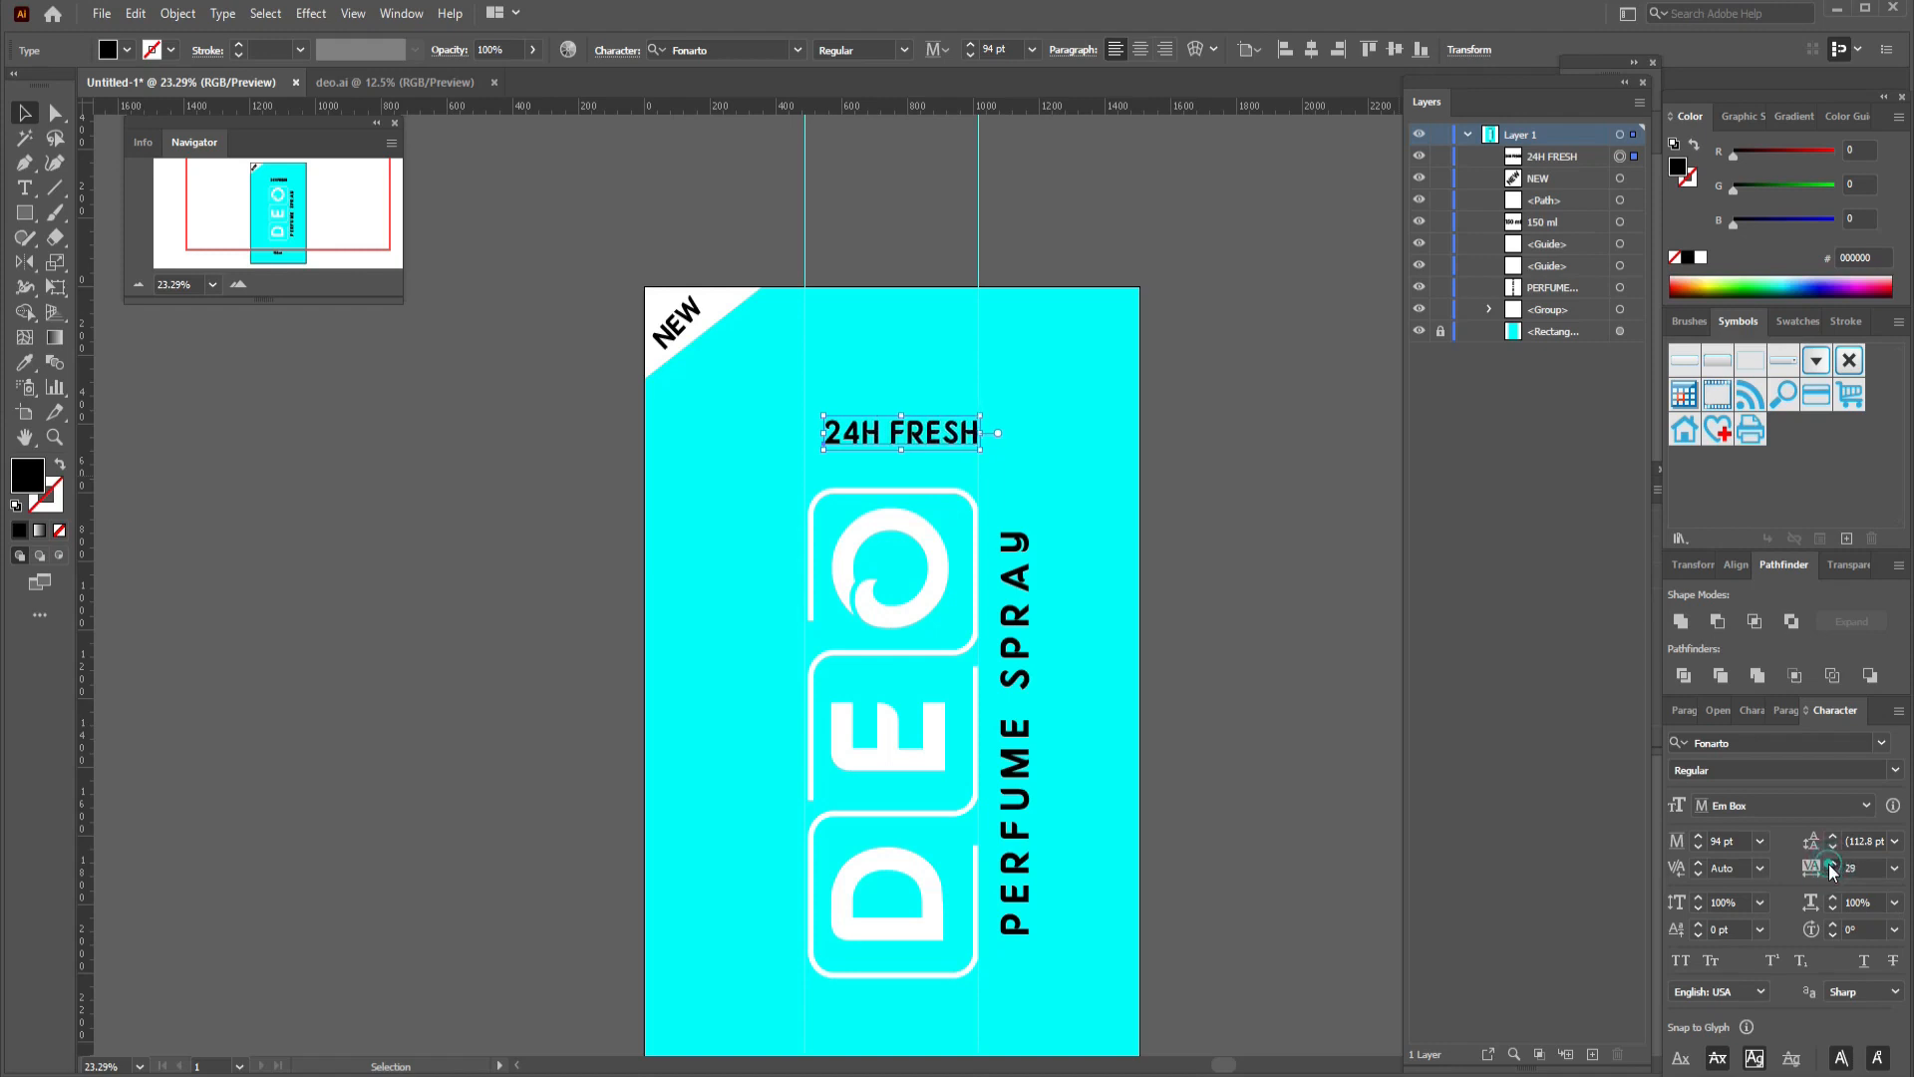
{"action": "left_click", "coordinate": [1833, 864]}
{"action": "left_click", "coordinate": [1895, 869]}
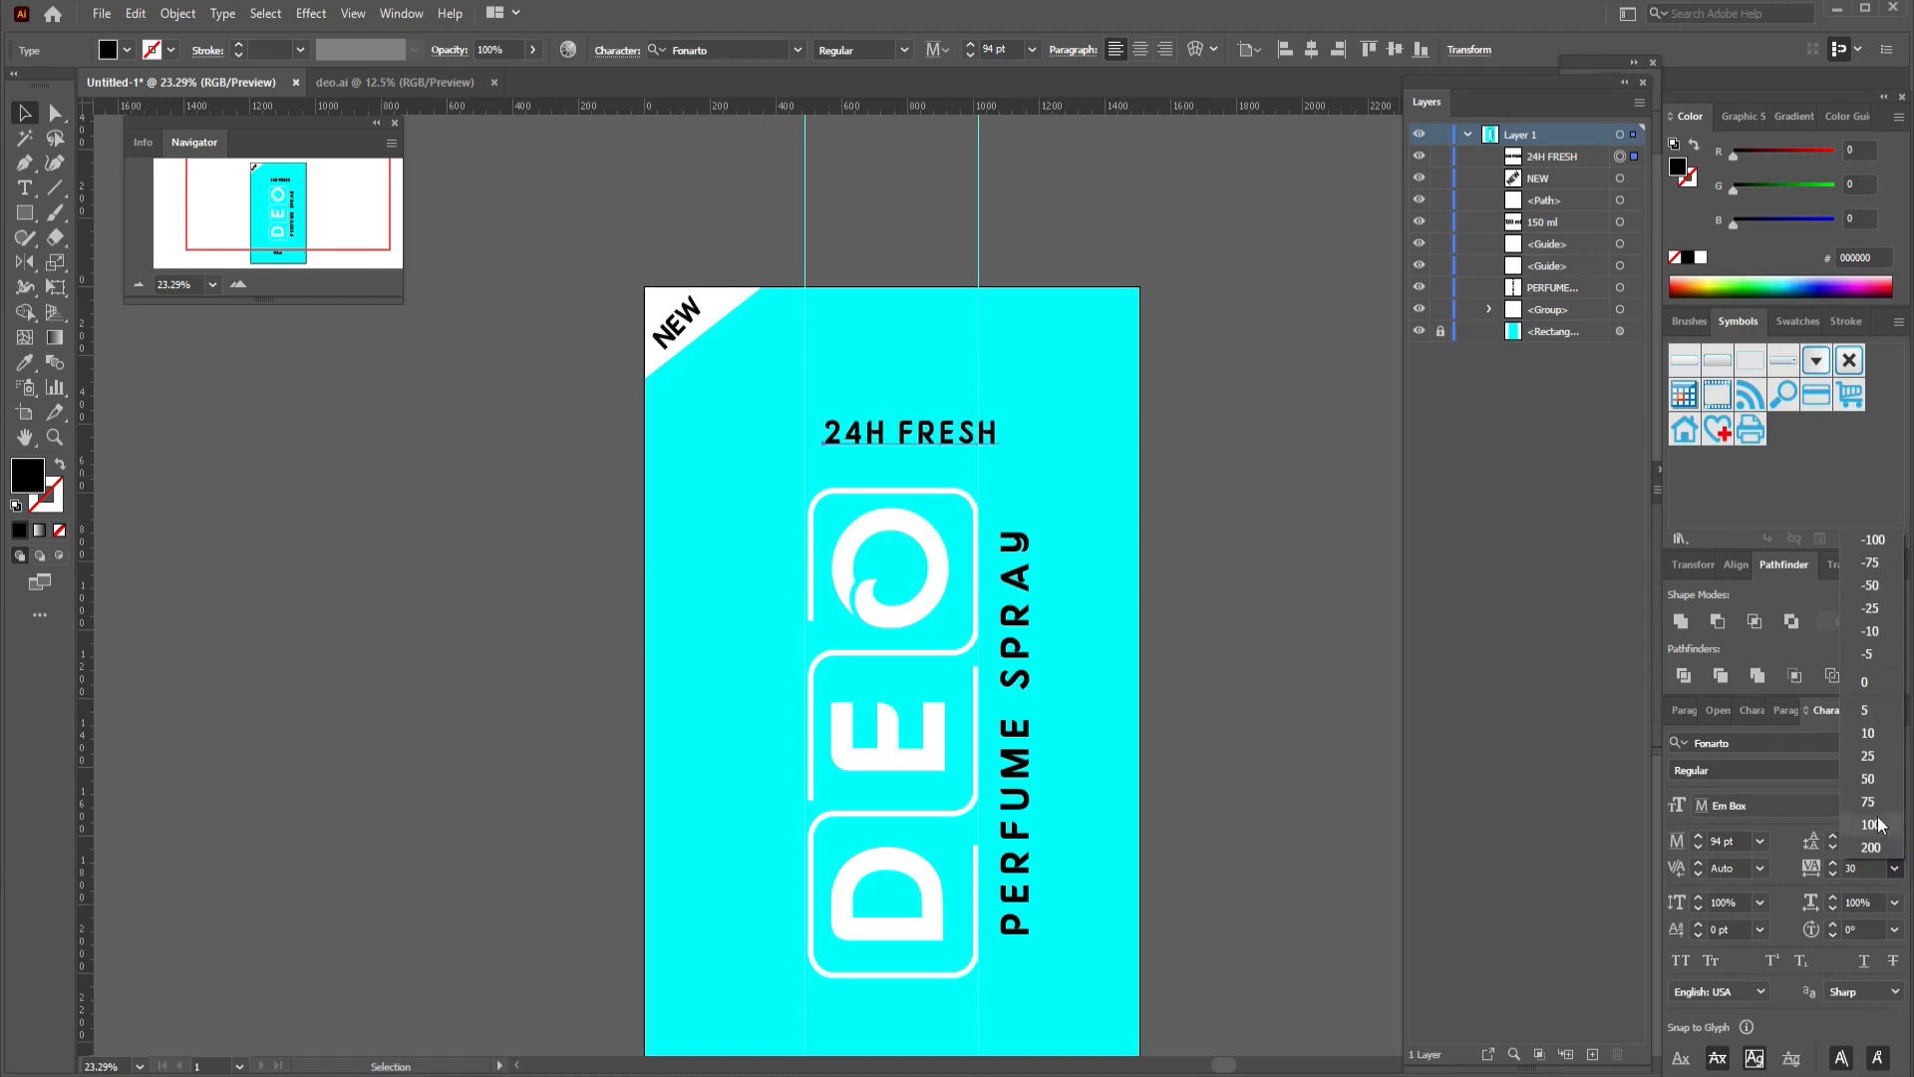
{"action": "left_click", "coordinate": [1869, 779]}
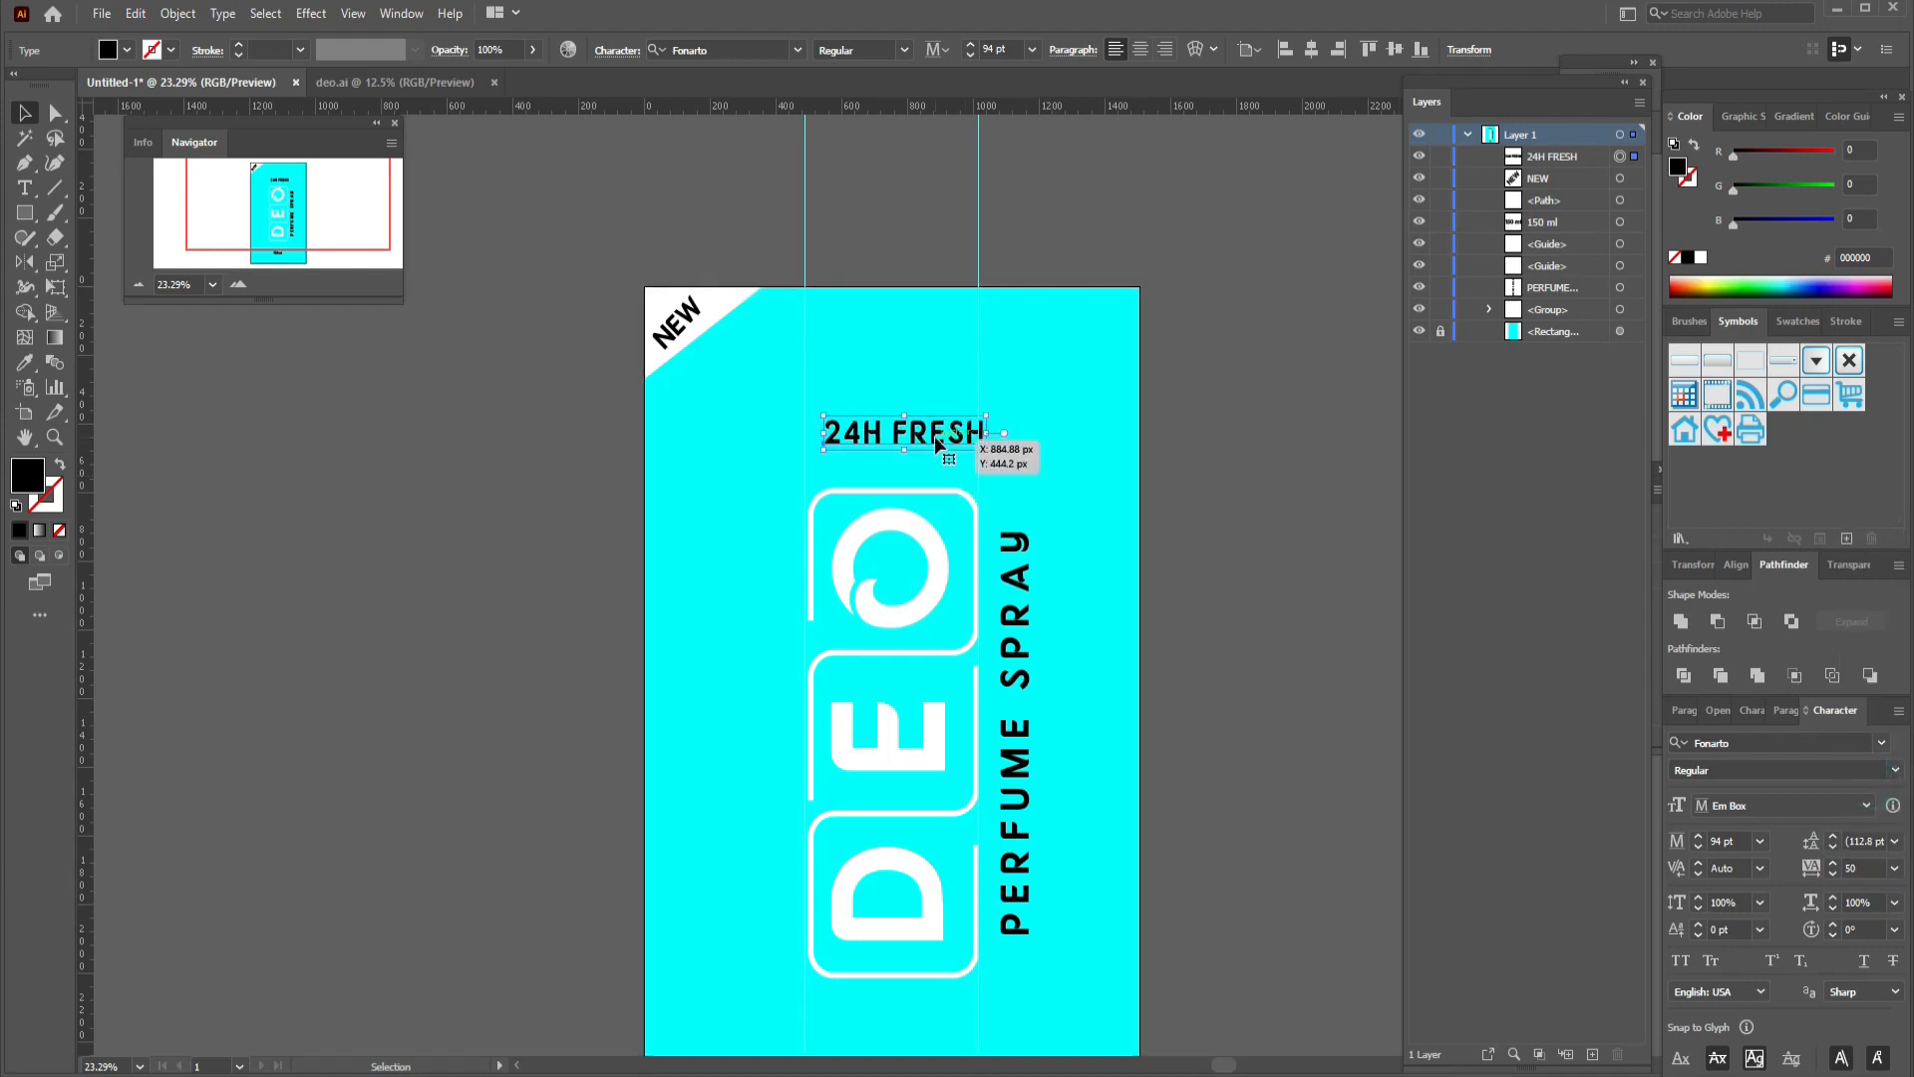
Move the 24H FRESH text slightly up between the guides and center it horizontally on the artboard.
{"action": "left_click_drag", "start_coordinate": [938, 444], "coordinate": [924, 430]}
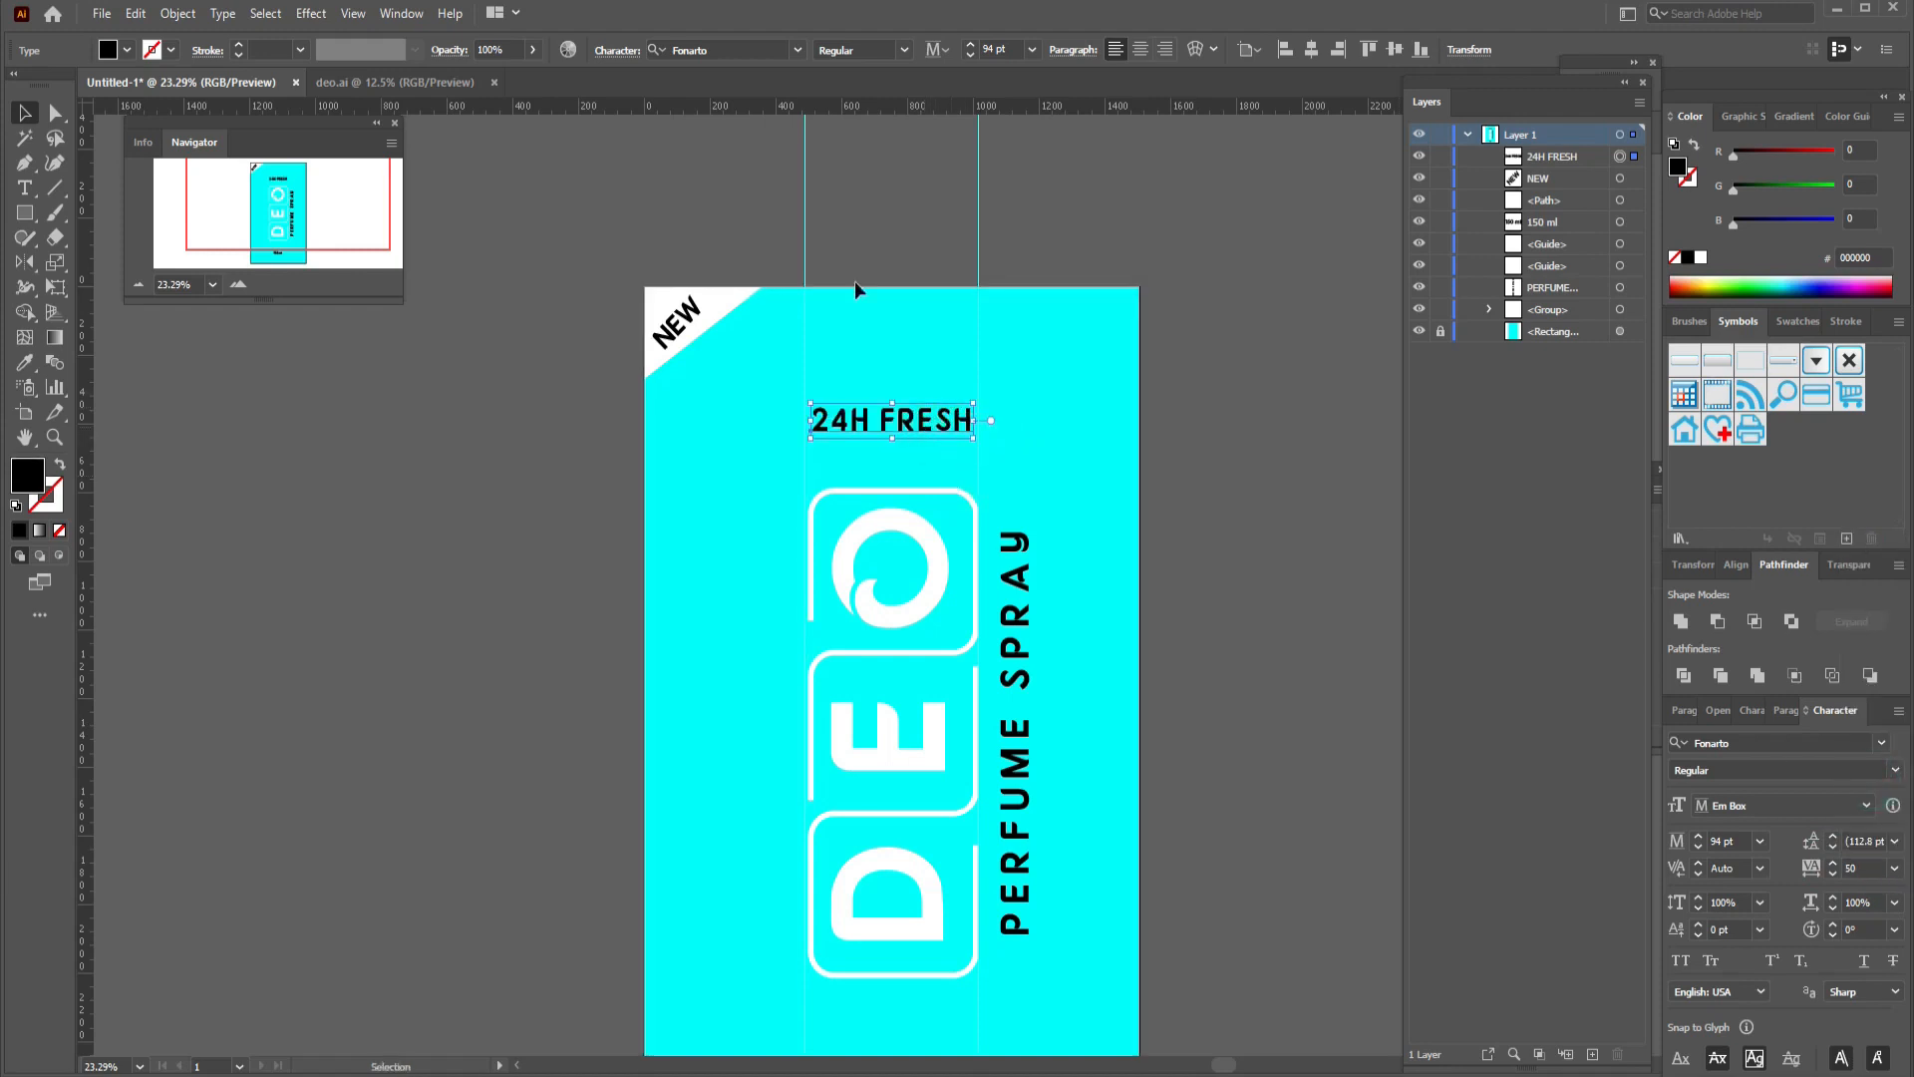
{"action": "left_click", "coordinate": [1317, 52]}
{"action": "left_click", "coordinate": [1154, 531]}
Center the "150 ml" text horizontally on the artboard and deselect it.
{"action": "scroll", "coordinate": [1155, 531], "scroll_direction": "down", "scroll_amount": 2}
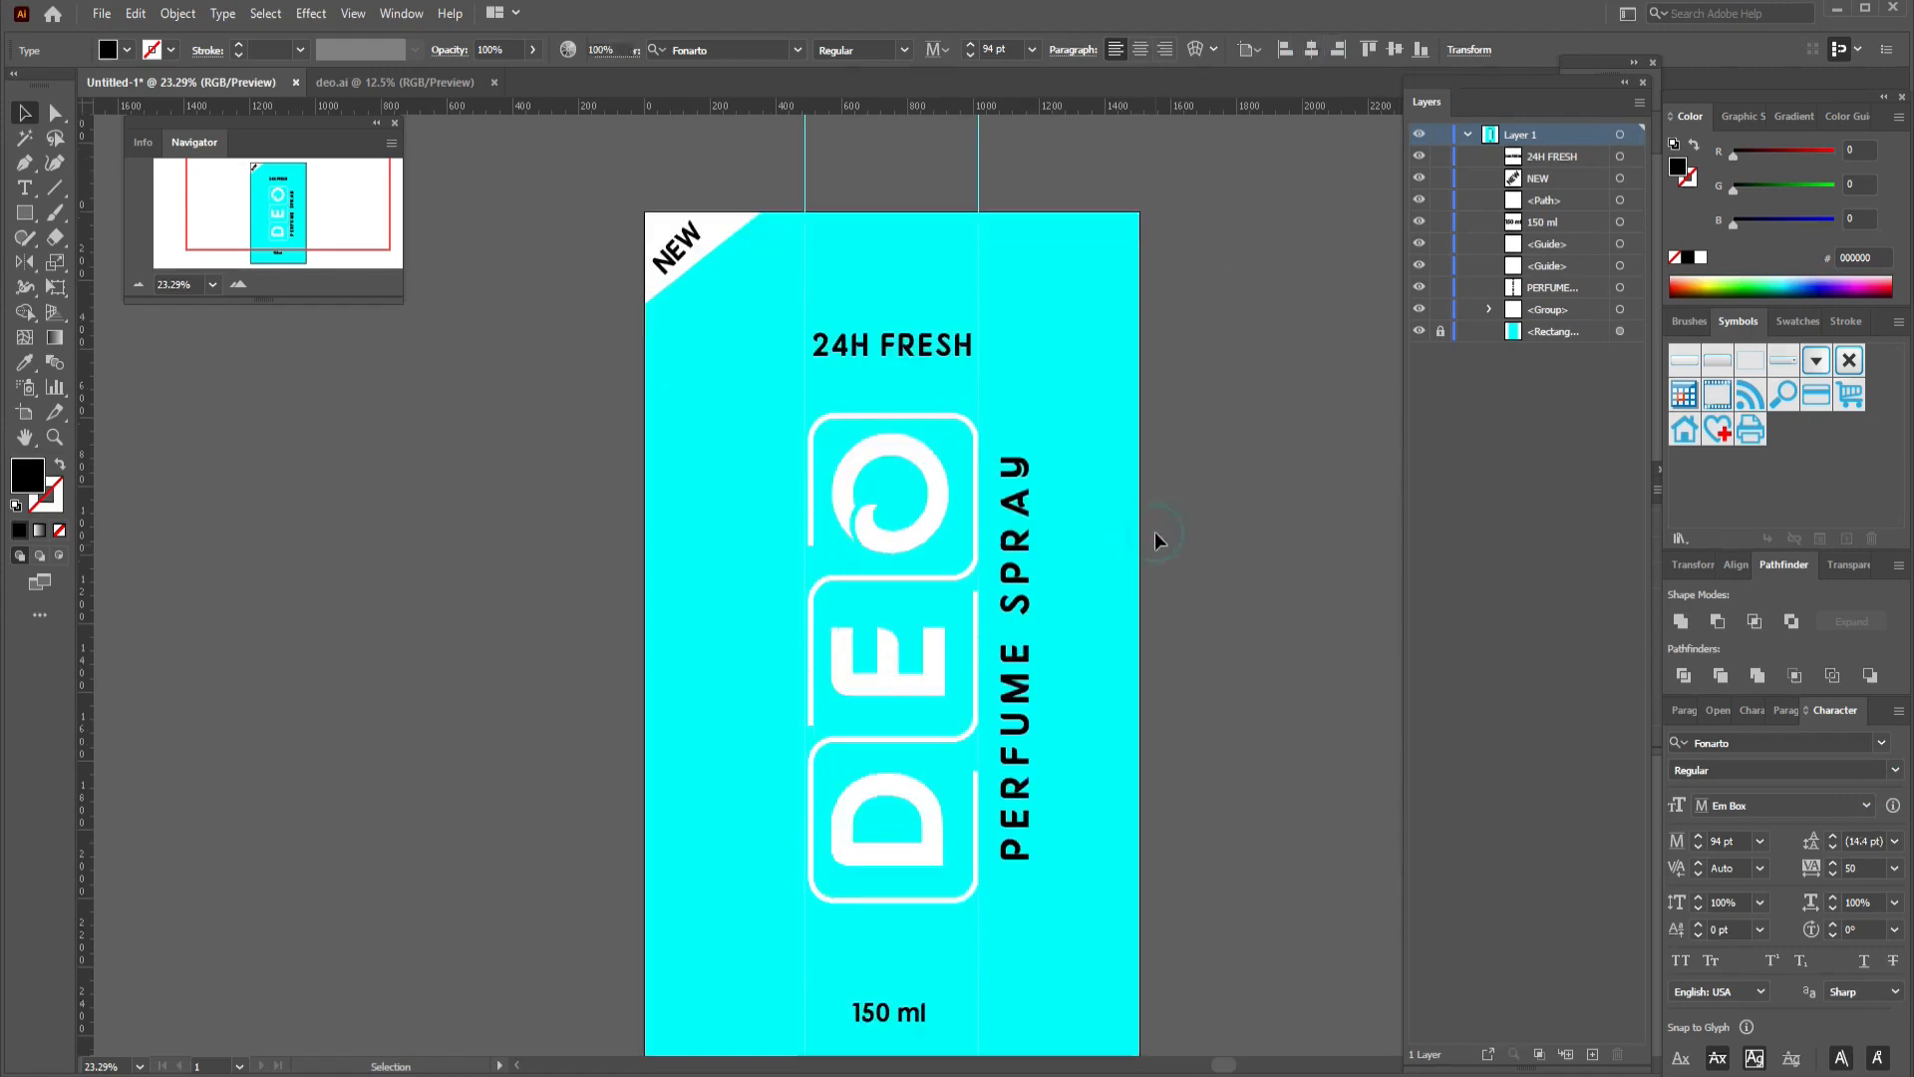
{"action": "left_click", "coordinate": [889, 941]}
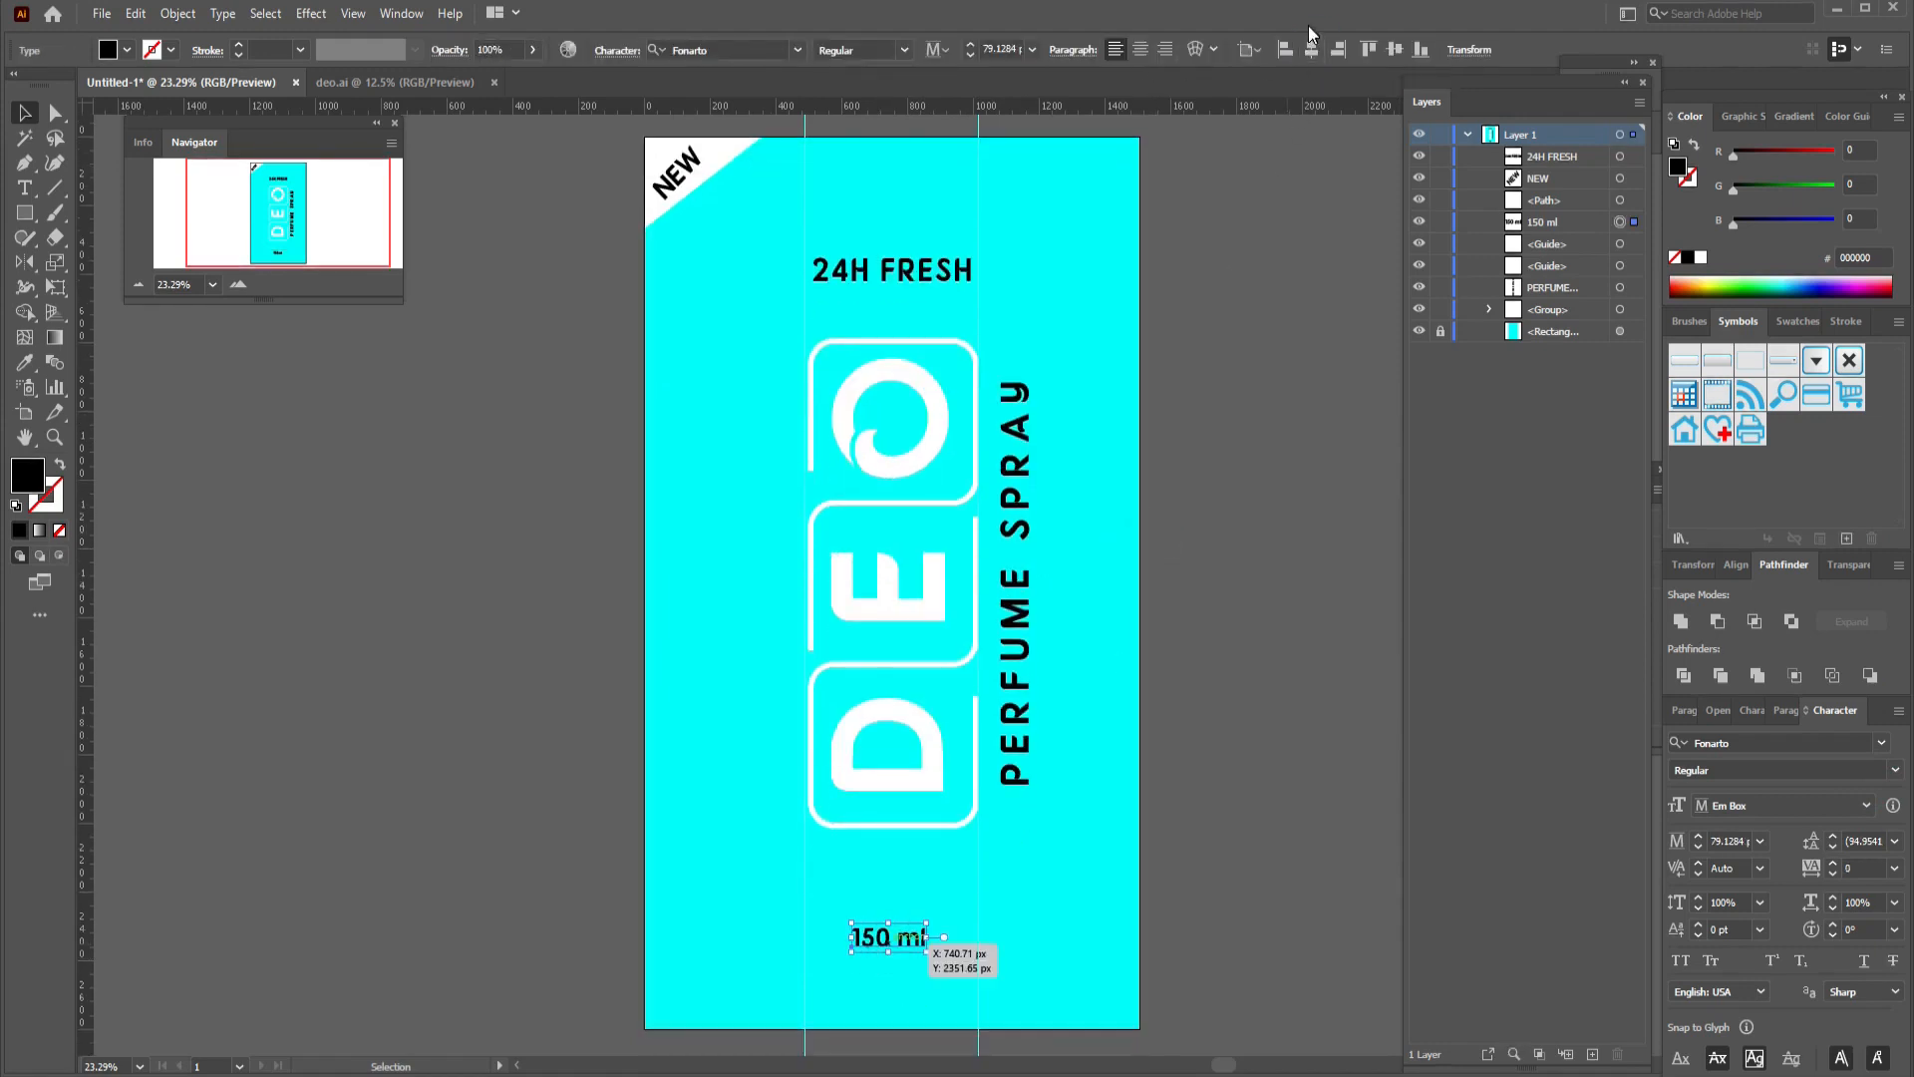
{"action": "left_click", "coordinate": [1310, 52]}
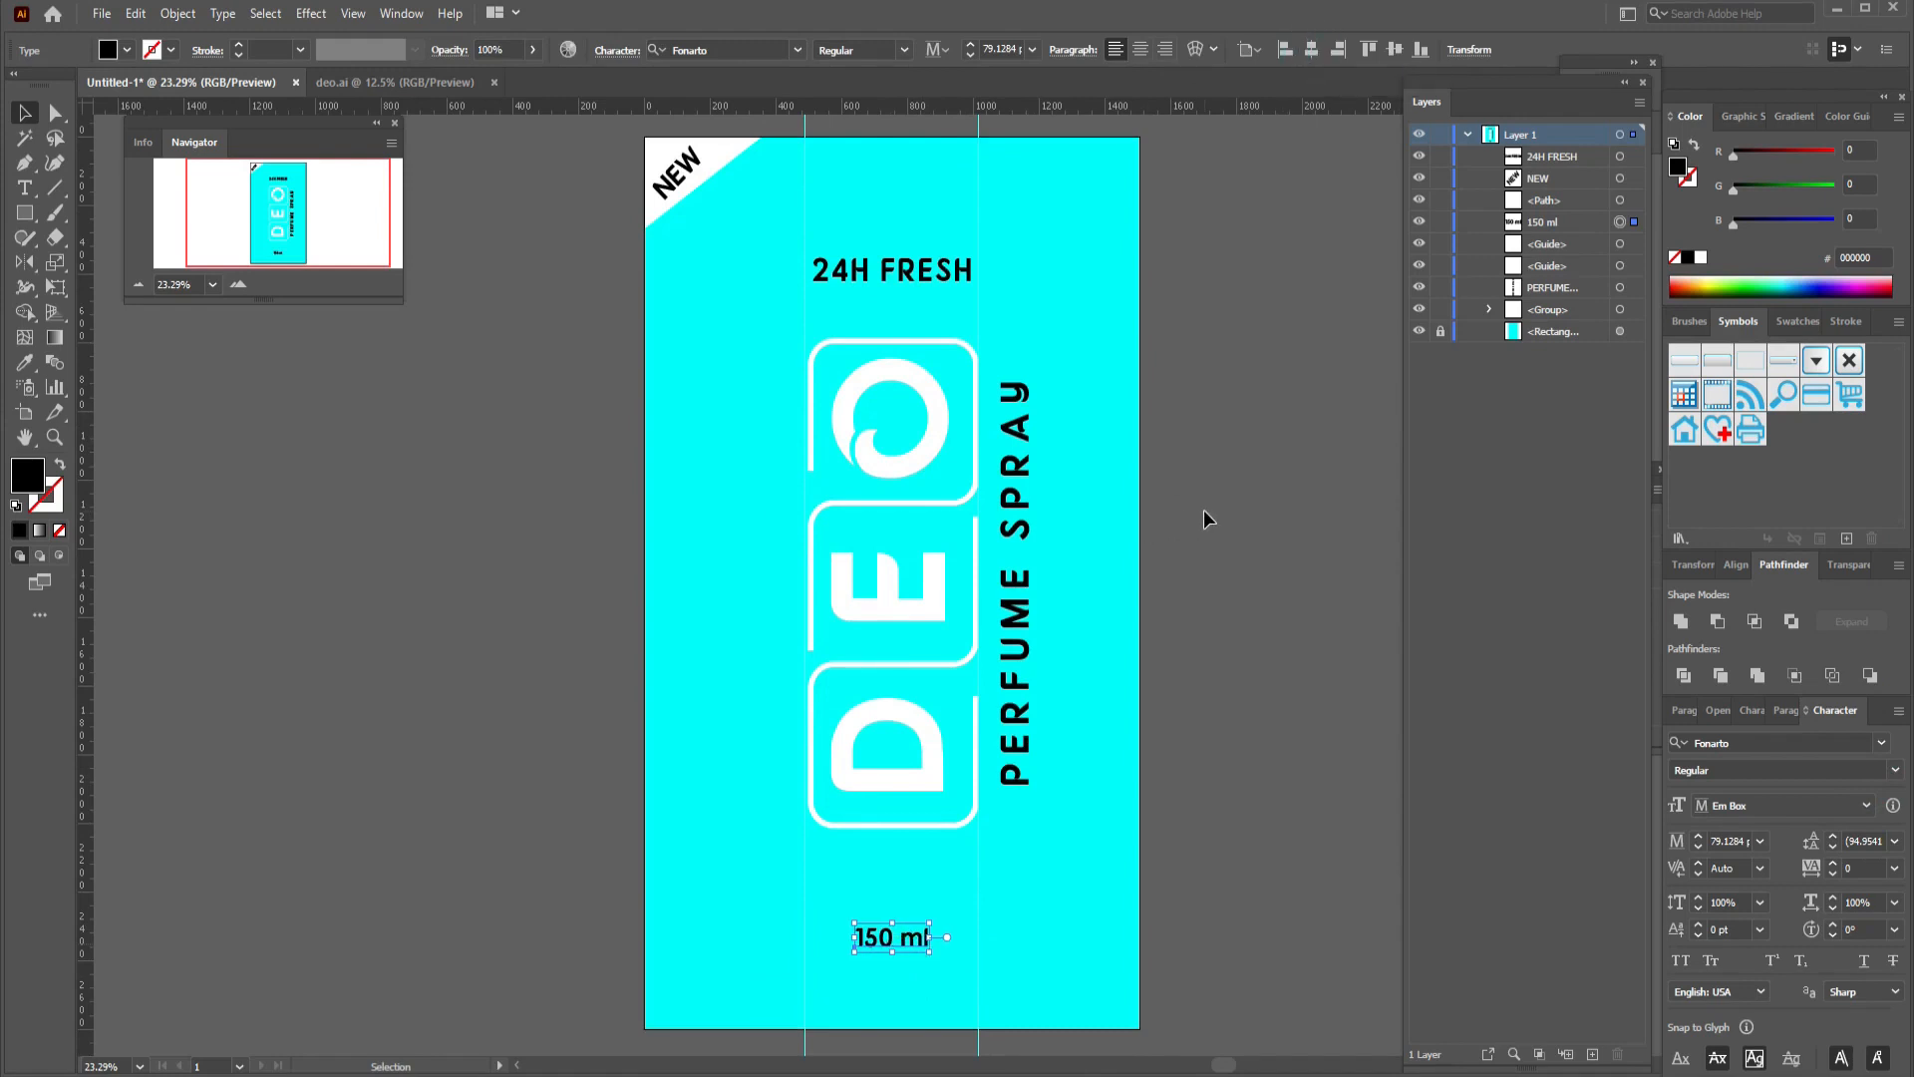
{"action": "scroll", "coordinate": [1204, 511], "scroll_direction": "down", "scroll_amount": 1}
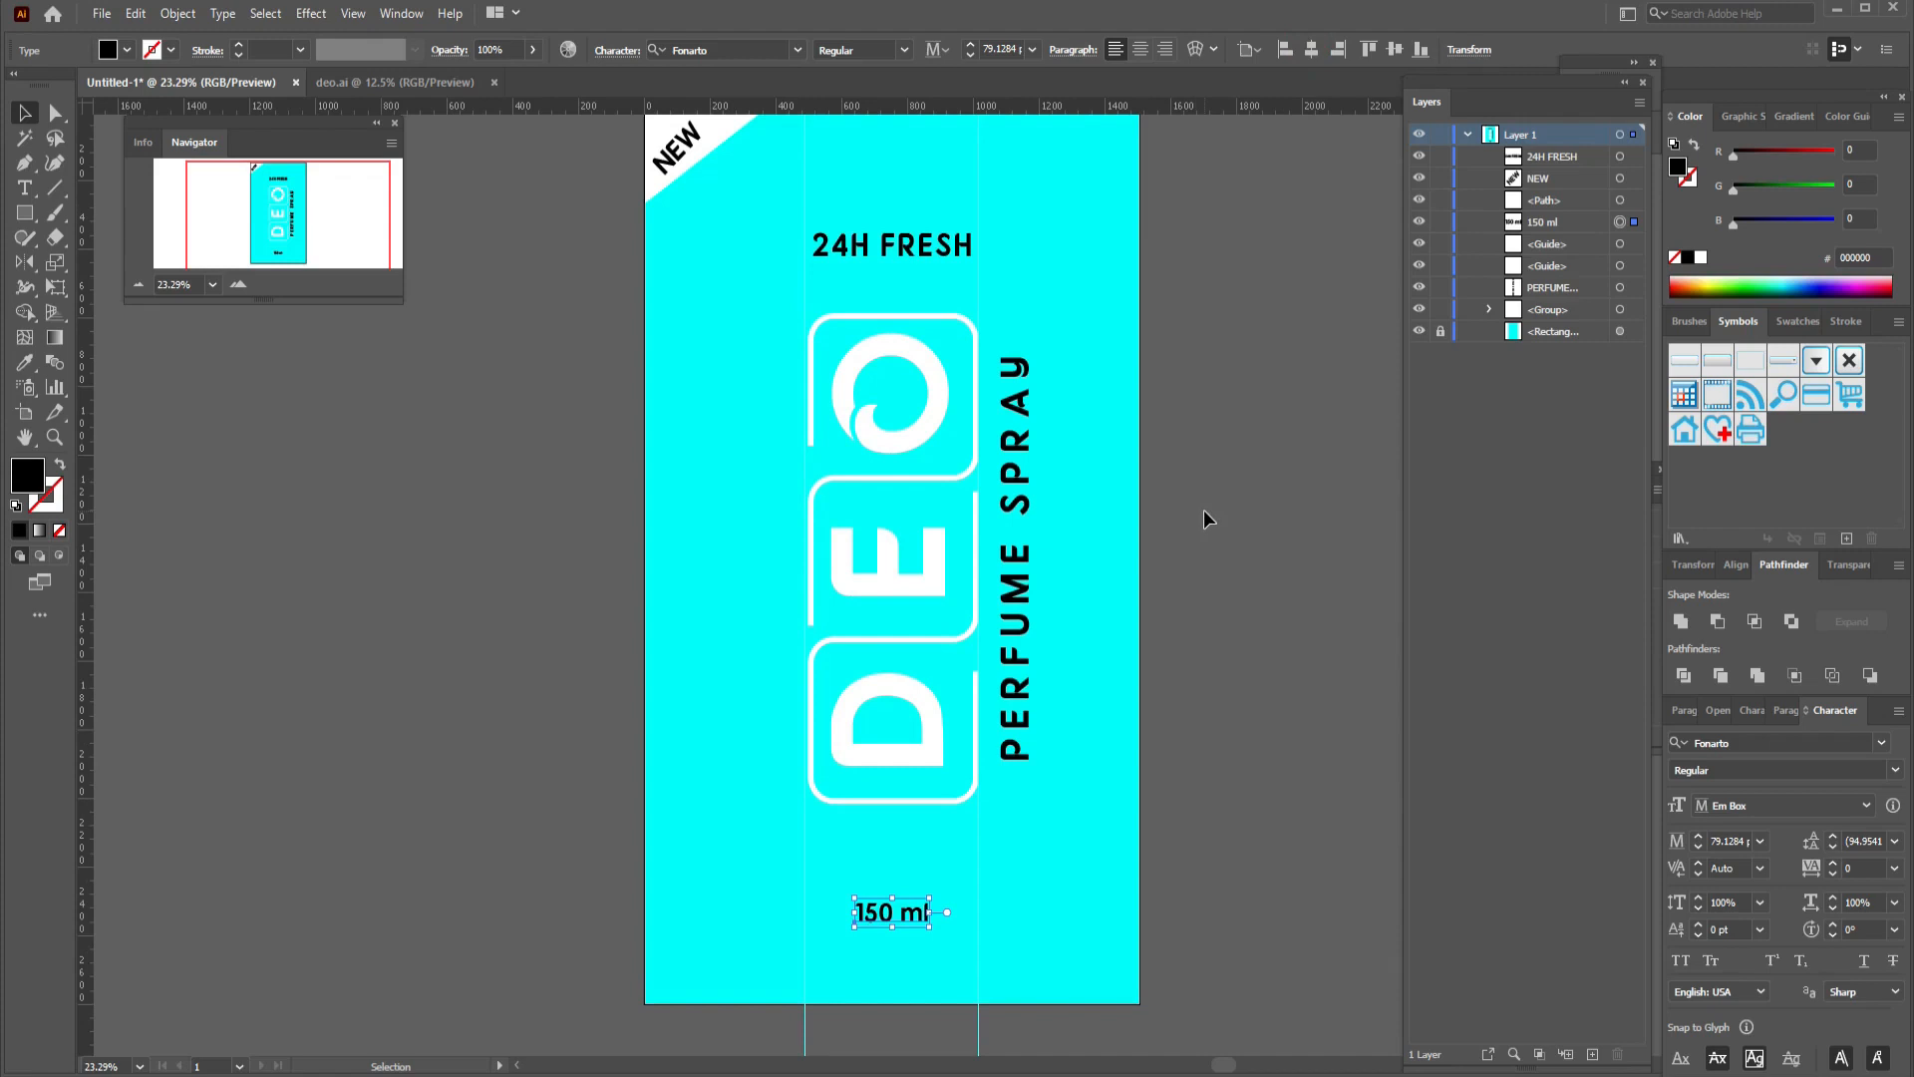
{"action": "scroll", "coordinate": [1204, 510], "scroll_direction": "up", "scroll_amount": 1}
{"action": "scroll", "coordinate": [1204, 511], "scroll_direction": "down", "scroll_amount": 1}
{"action": "left_click", "coordinate": [1204, 511]}
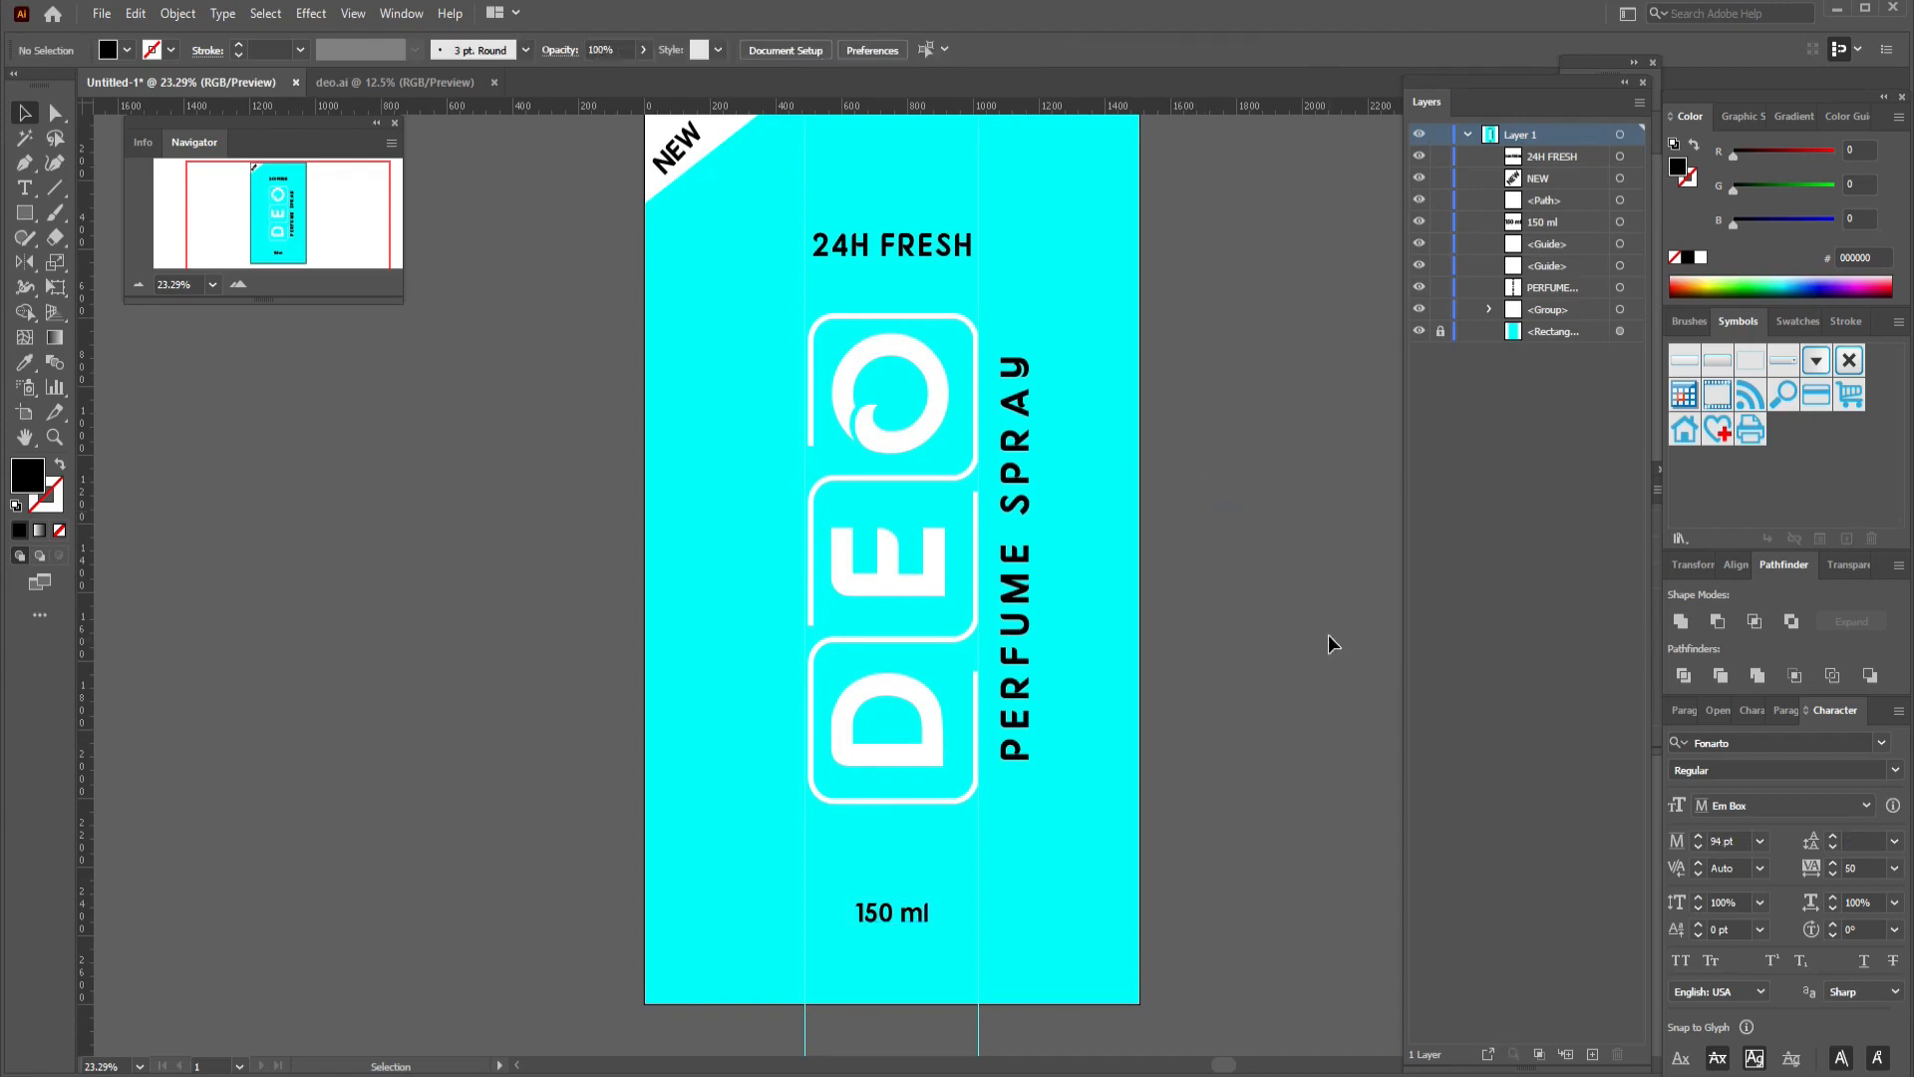